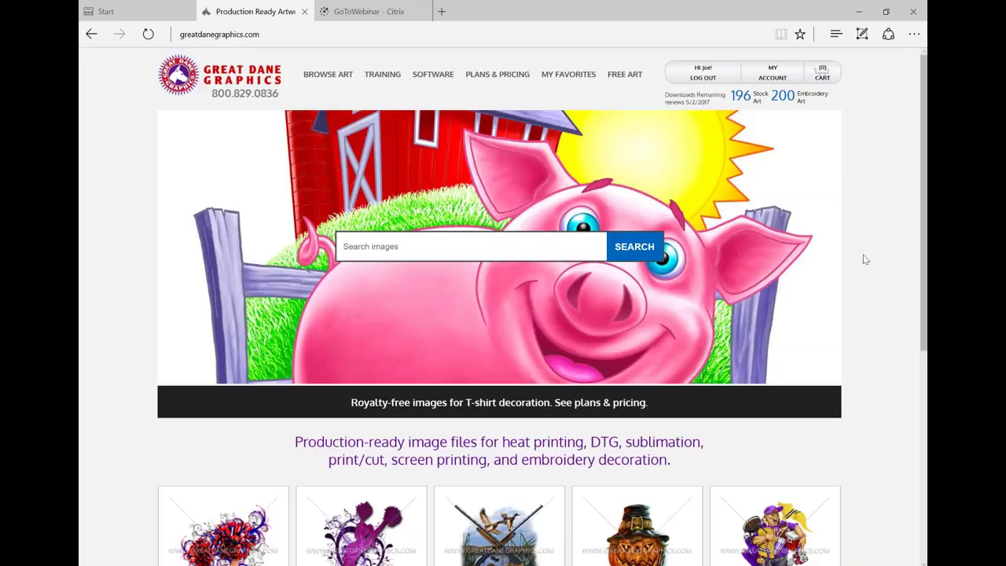
- Open the Pumpkin With Hat stock art page from the homepage's featured designs
scroll(865, 259, down, 2)
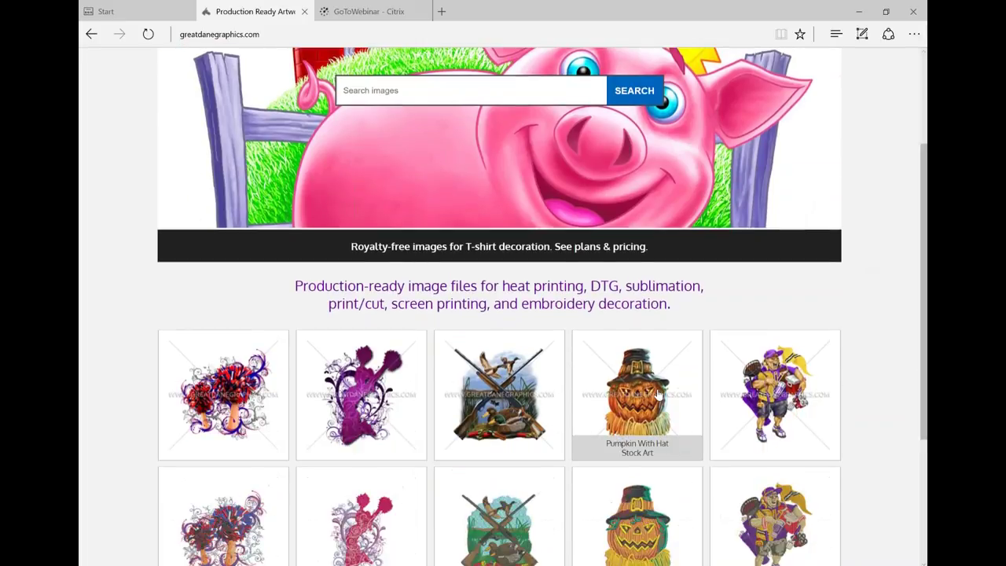
click(637, 395)
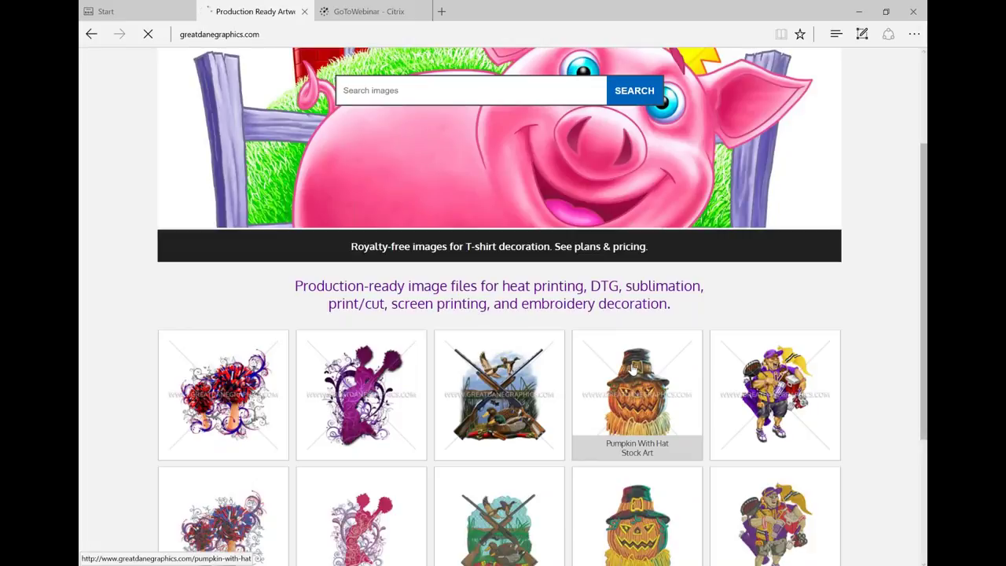
click(633, 370)
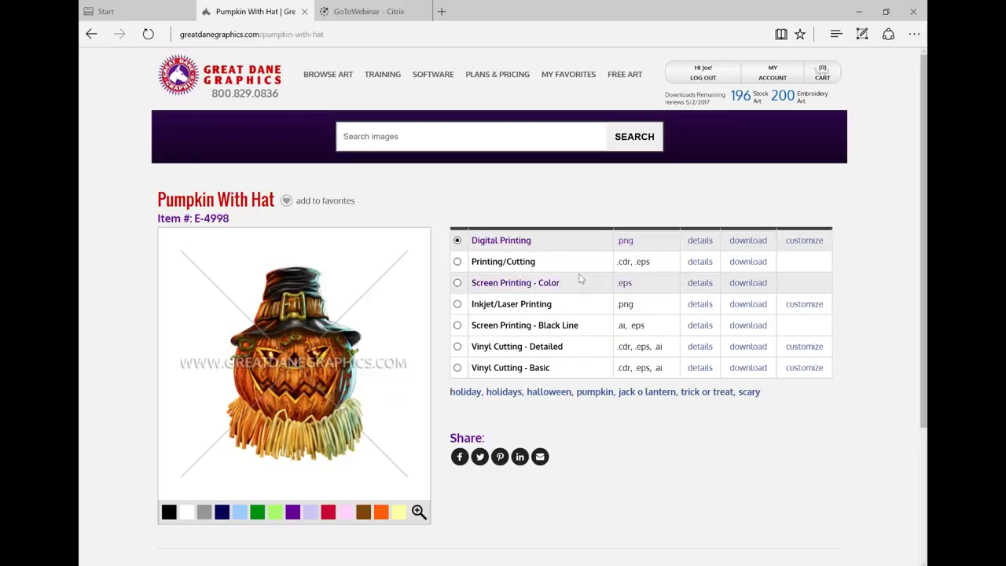
- Review the Printing/Cutting format of the pumpkin art through its details and its enlarged preview
click(504, 262)
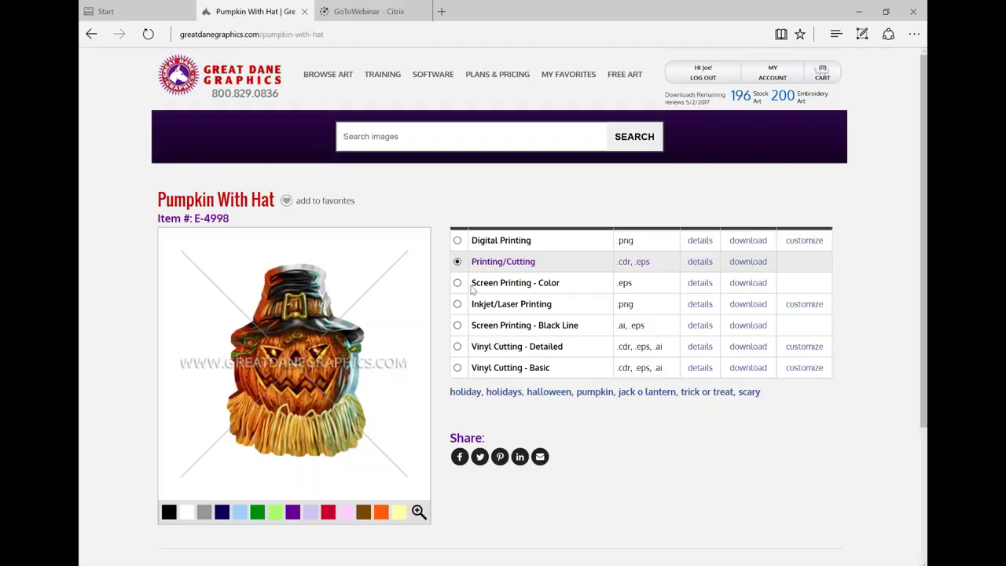
click(700, 262)
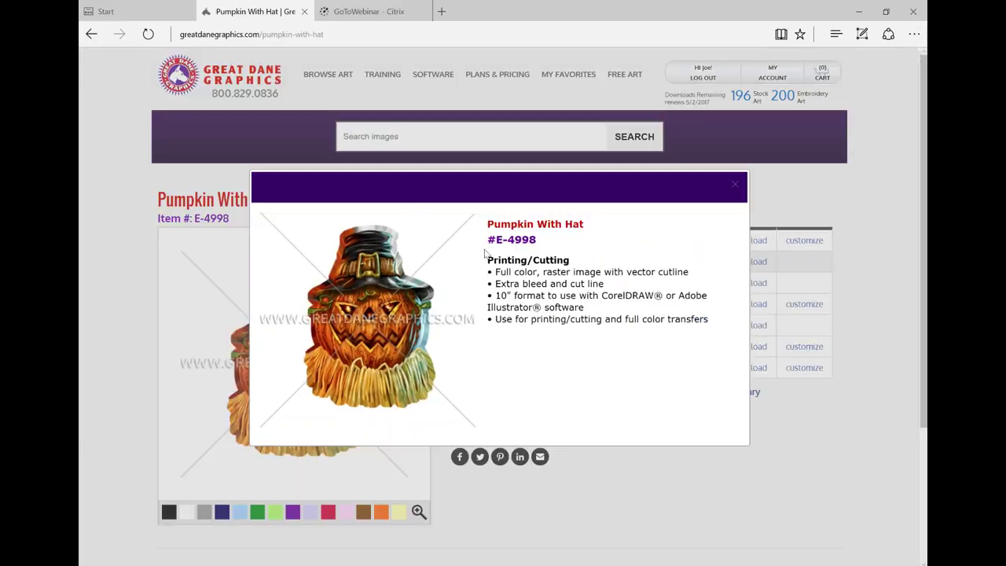
click(732, 189)
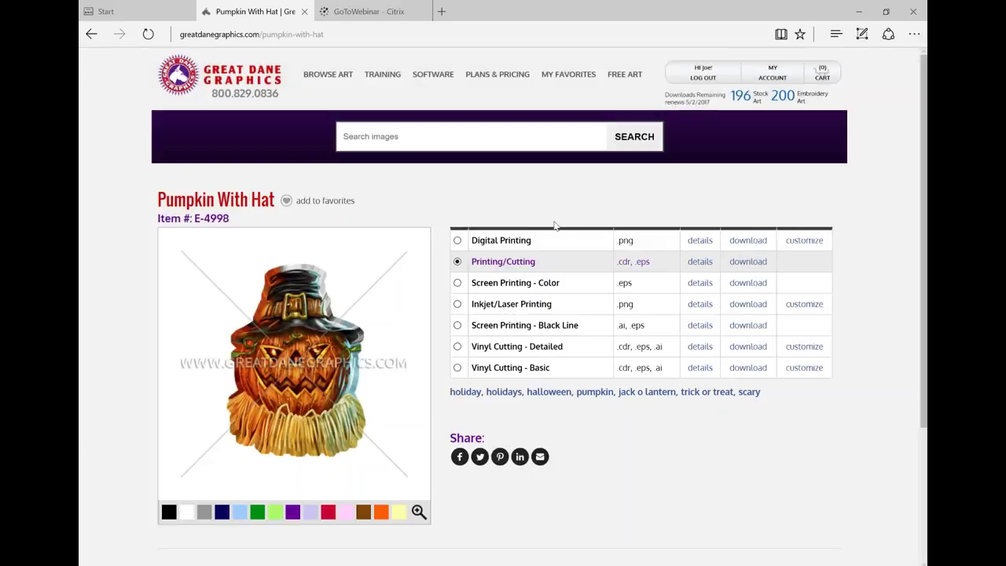
click(517, 240)
click(479, 261)
click(296, 310)
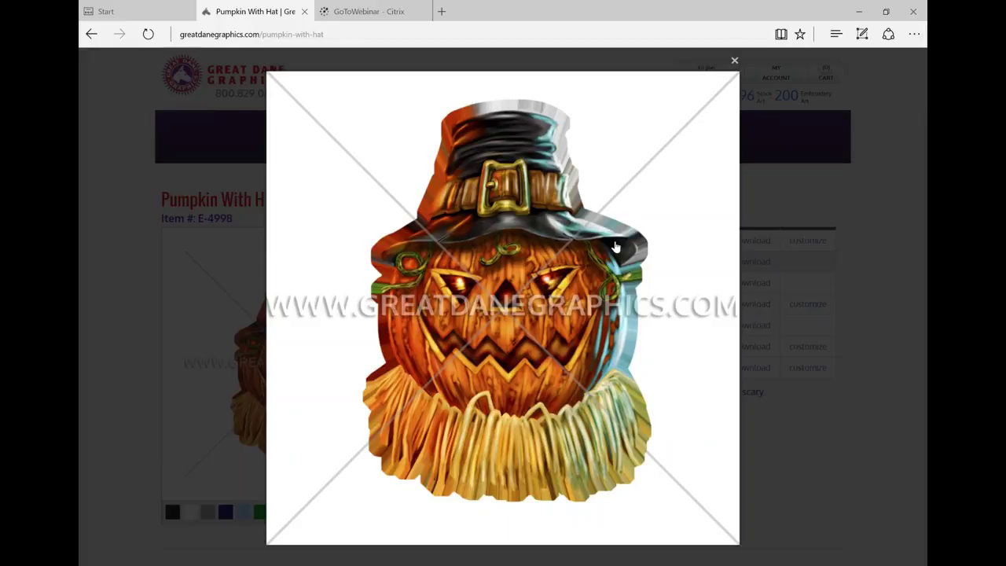
click(731, 75)
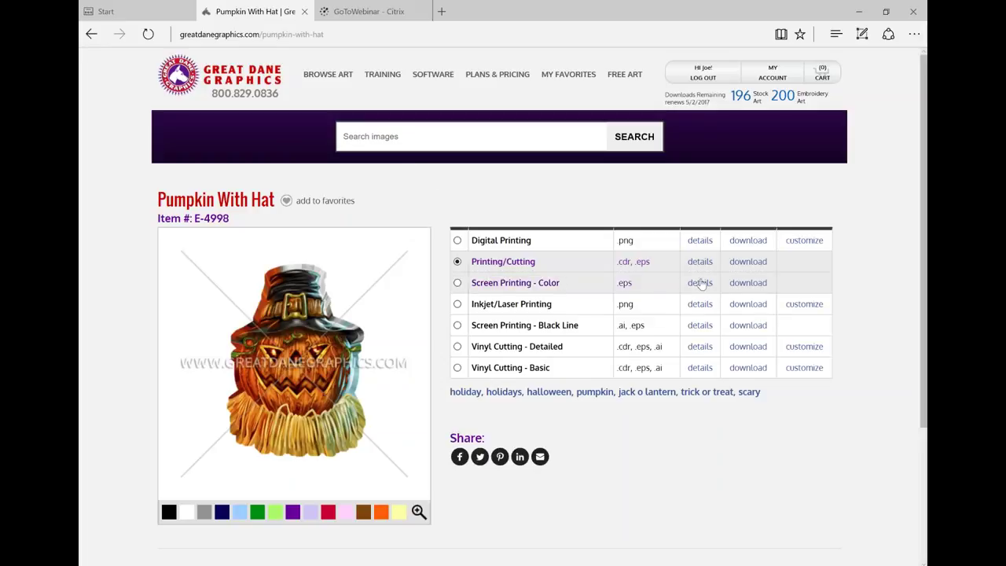
- Review the Screen Printing - Color format of the pumpkin through its enlarged preview and details
click(527, 283)
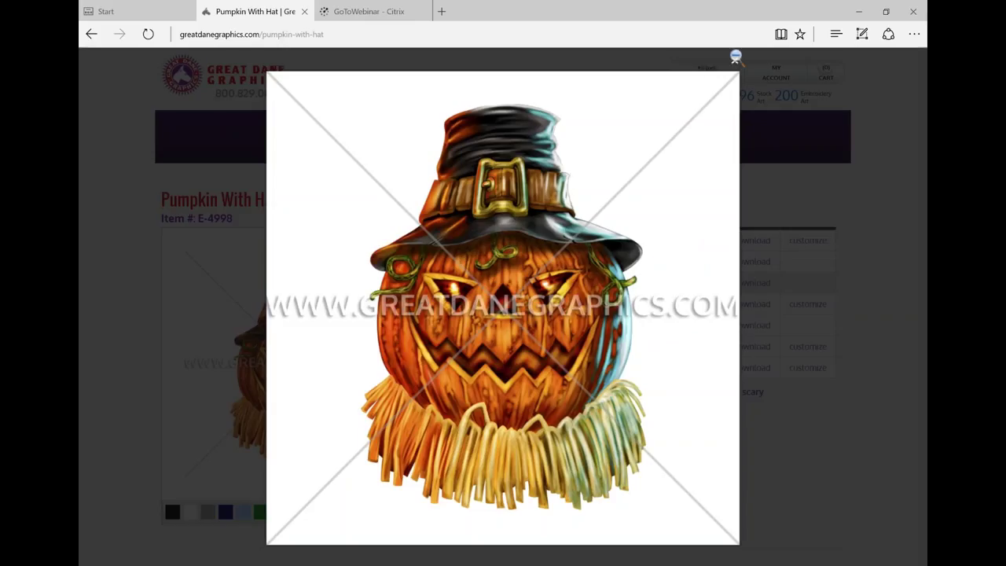
click(734, 60)
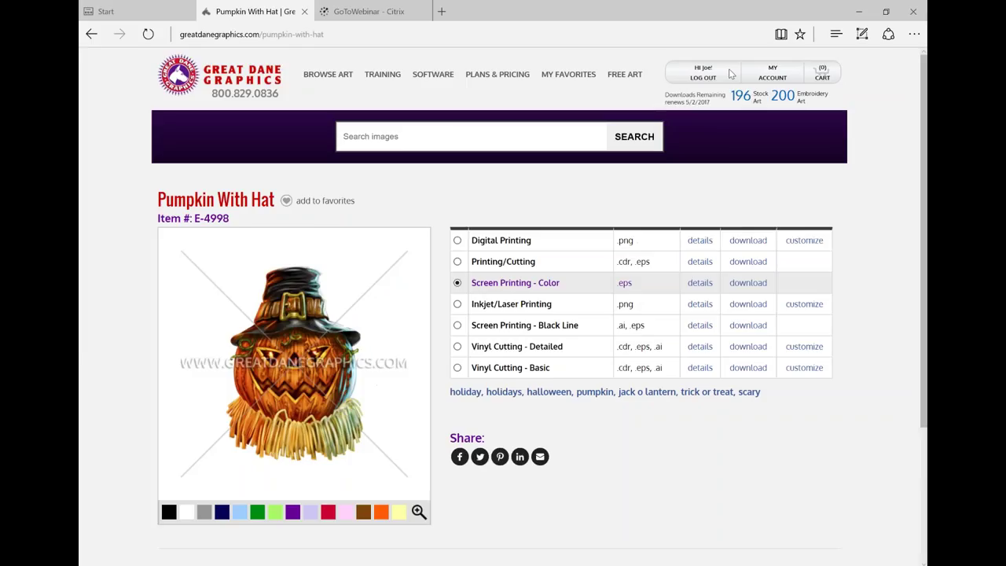
click(701, 285)
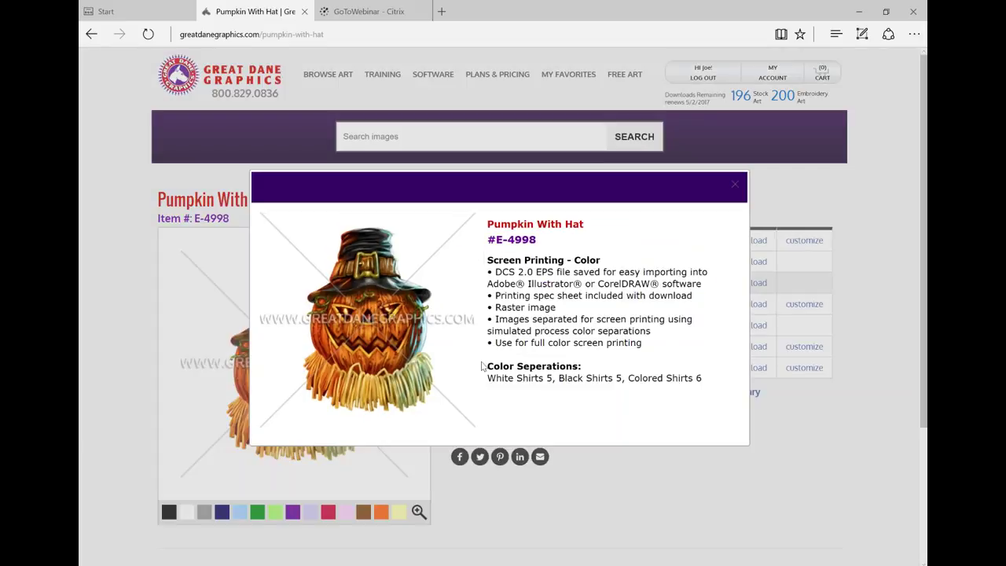
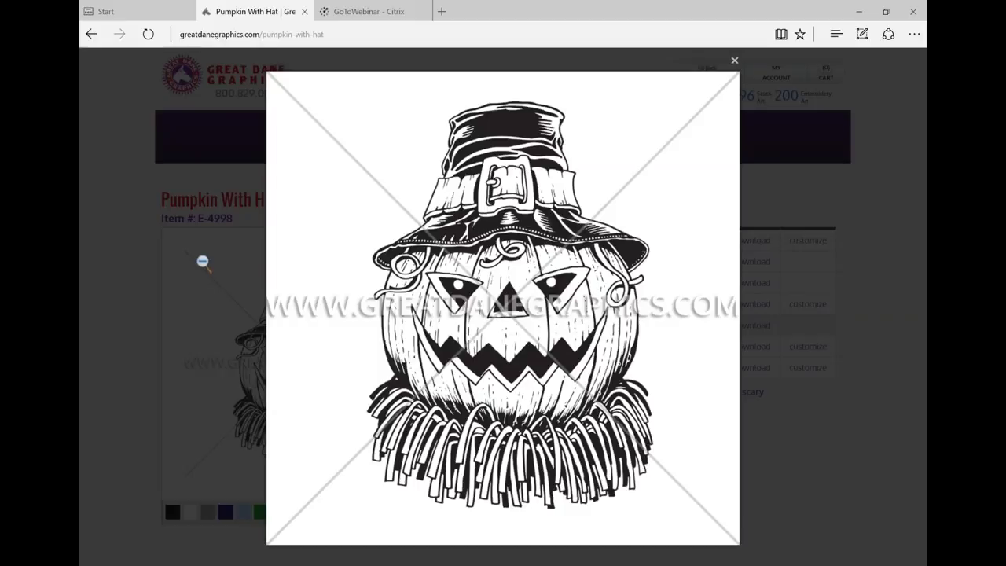
- Close the enlarged black line preview and inspect the Vinyl Cutting - Detailed version at large size
click(202, 262)
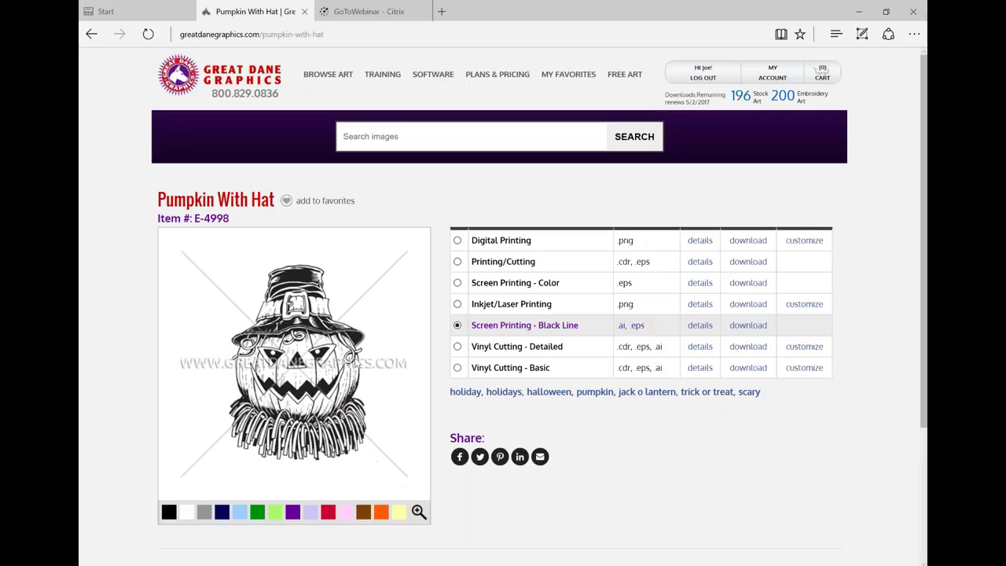
click(519, 348)
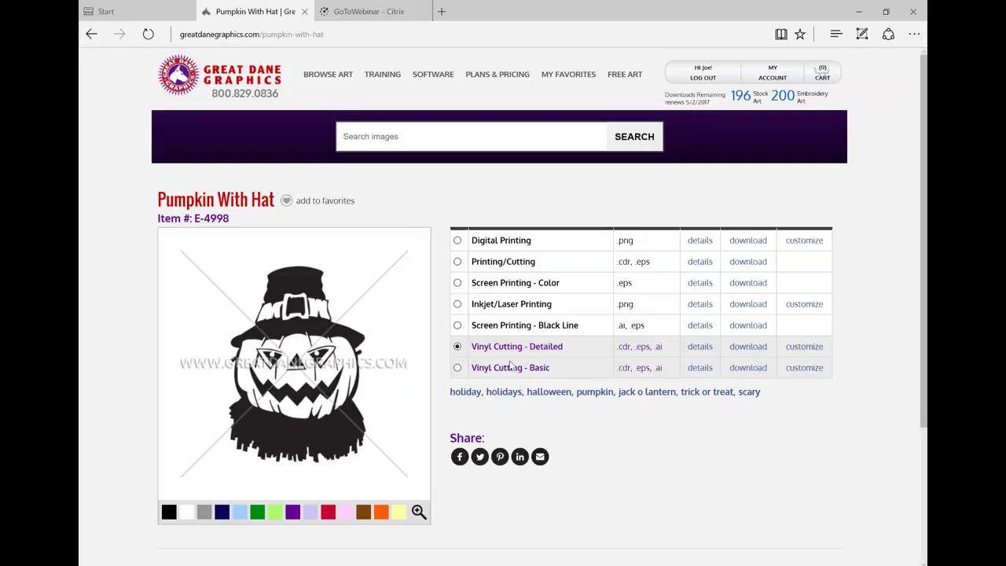
click(358, 338)
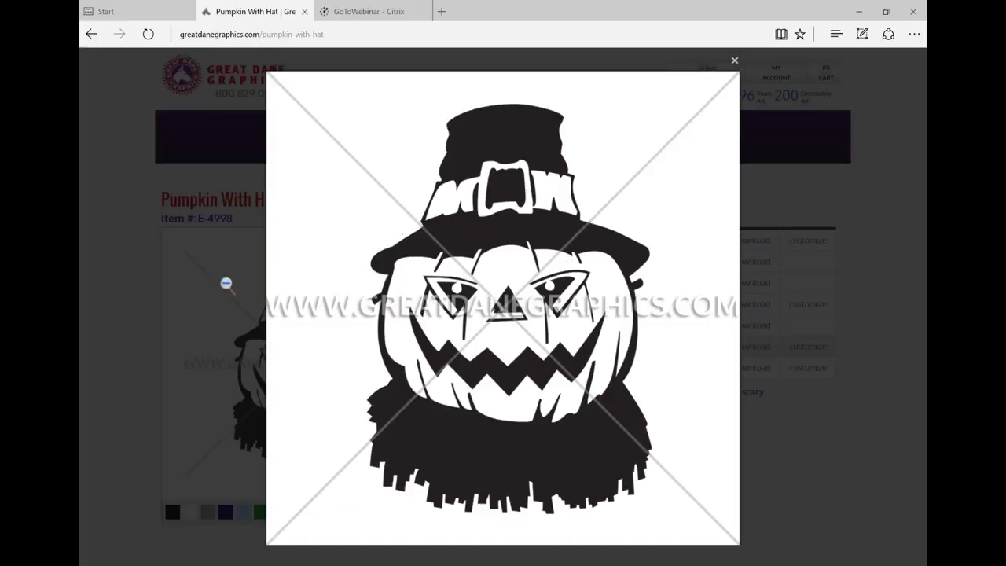
click(259, 303)
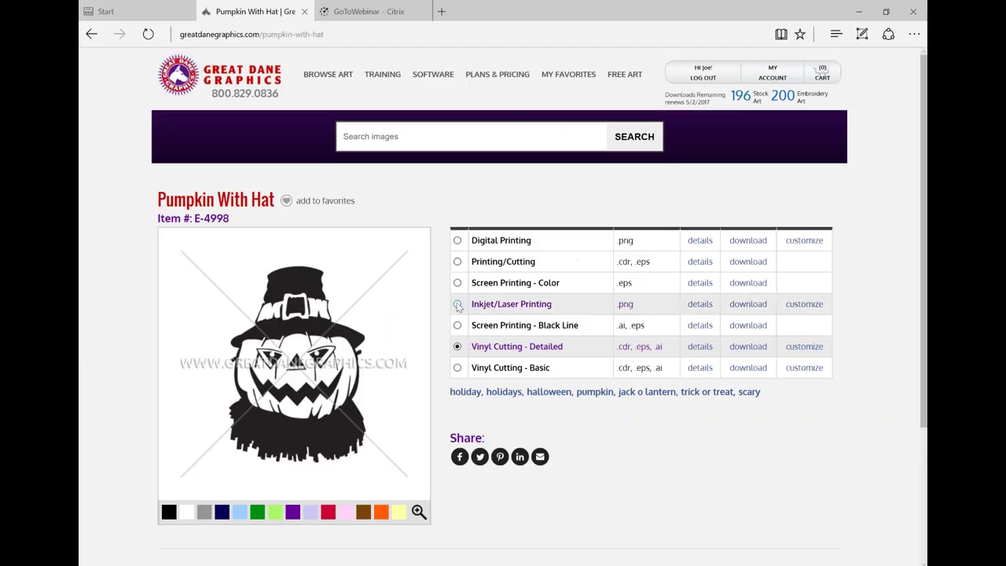
- Inspect the Screen Printing - Black Line version of the pumpkin in an enlarged preview
double_click(524, 326)
click(335, 349)
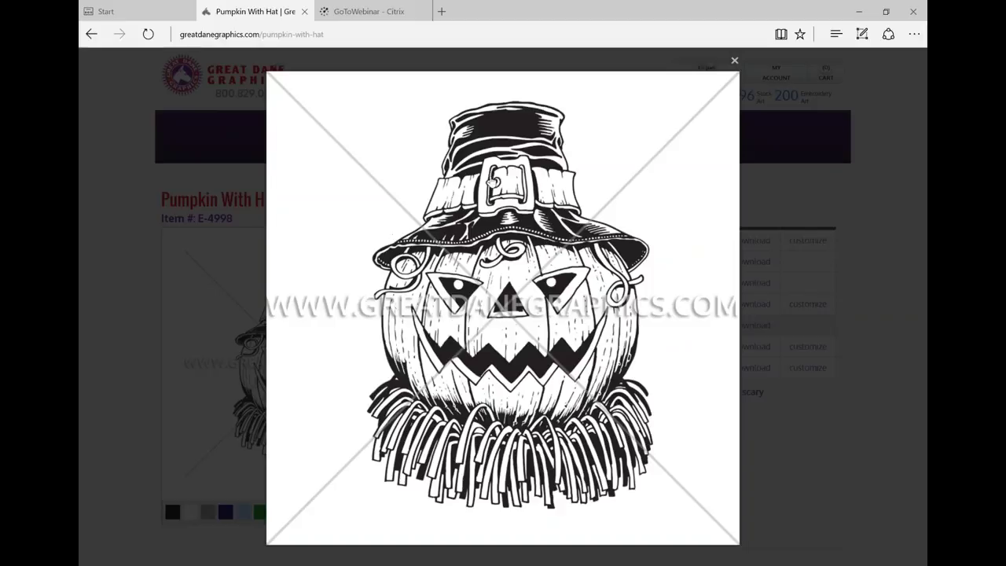
click(234, 276)
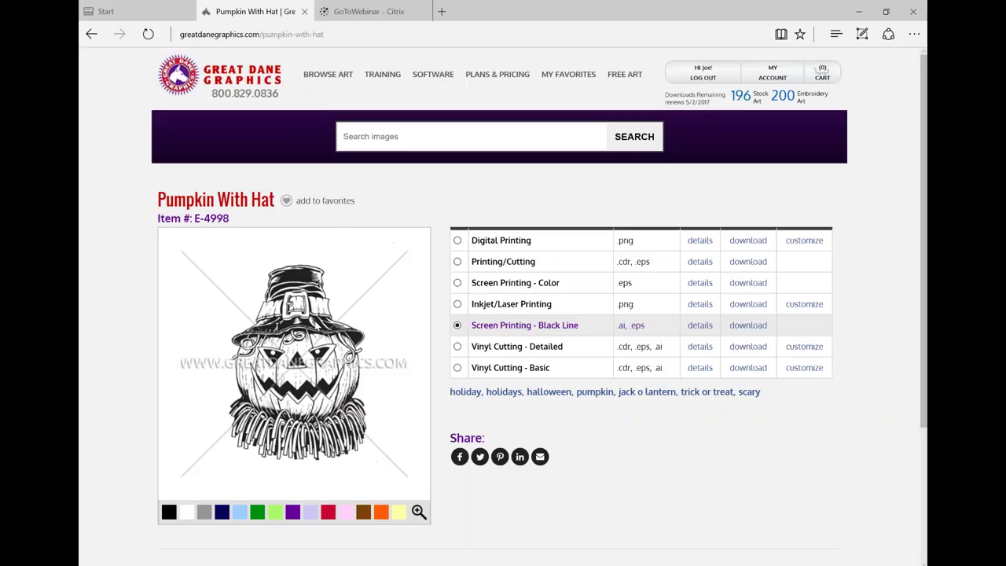
- Compare the enlarged previews of the Vinyl Cutting - Detailed and Vinyl Cutting - Basic versions
double_click(516, 346)
click(380, 348)
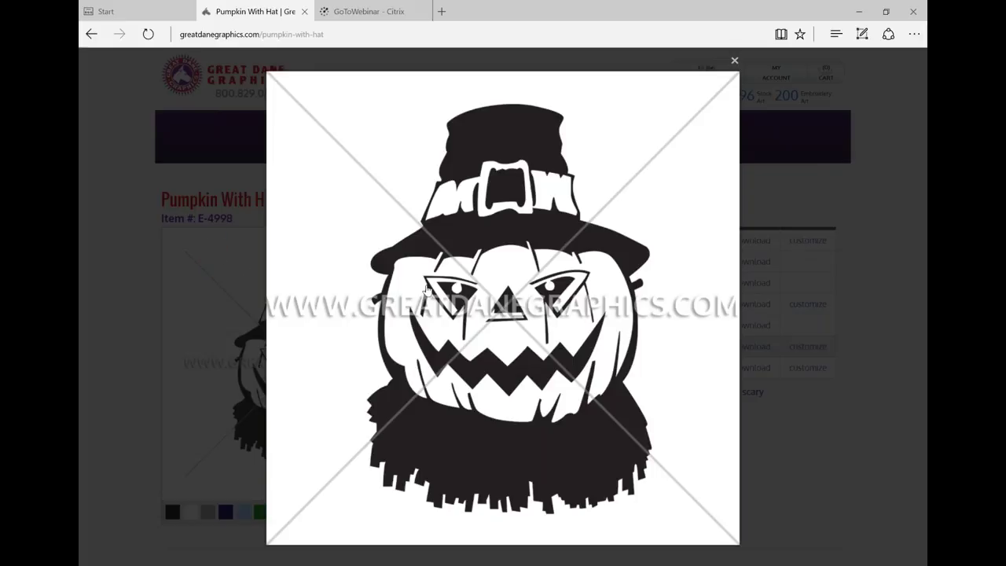
click(239, 309)
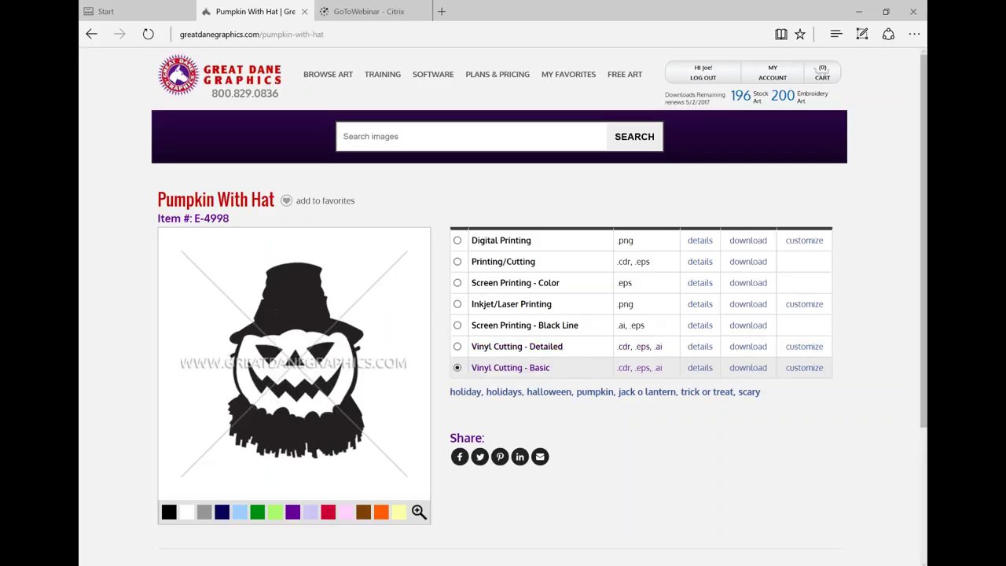
click(304, 303)
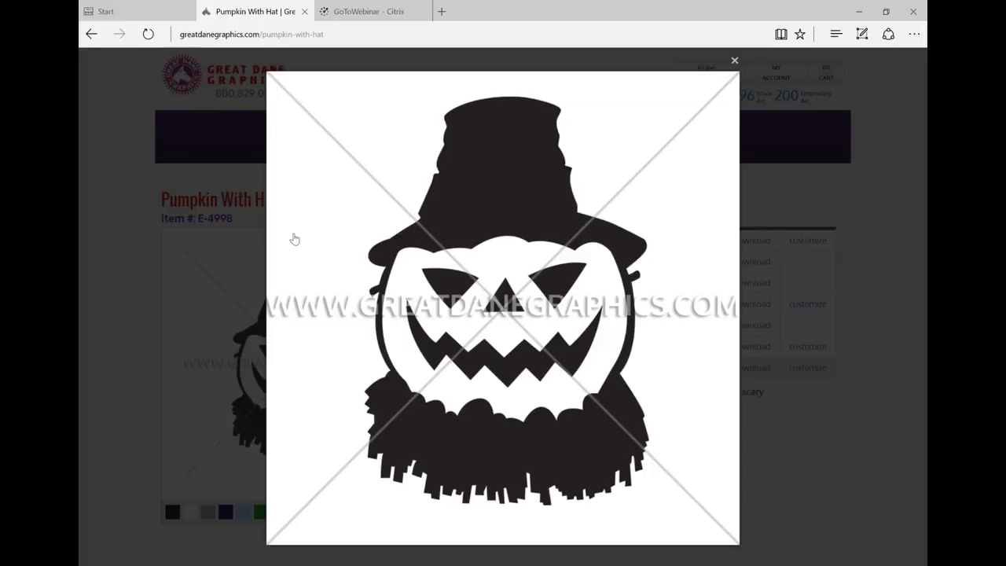
click(157, 275)
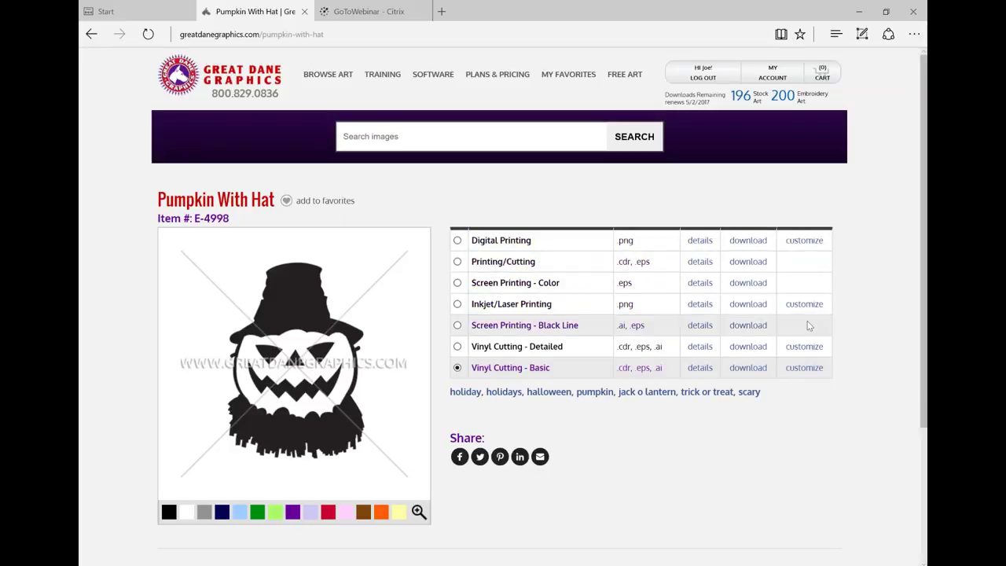
- Customize the Digital Printing version with the text "Halloween", placed over the hat and enlarged to about 13.52 by 2.24 inches
click(803, 244)
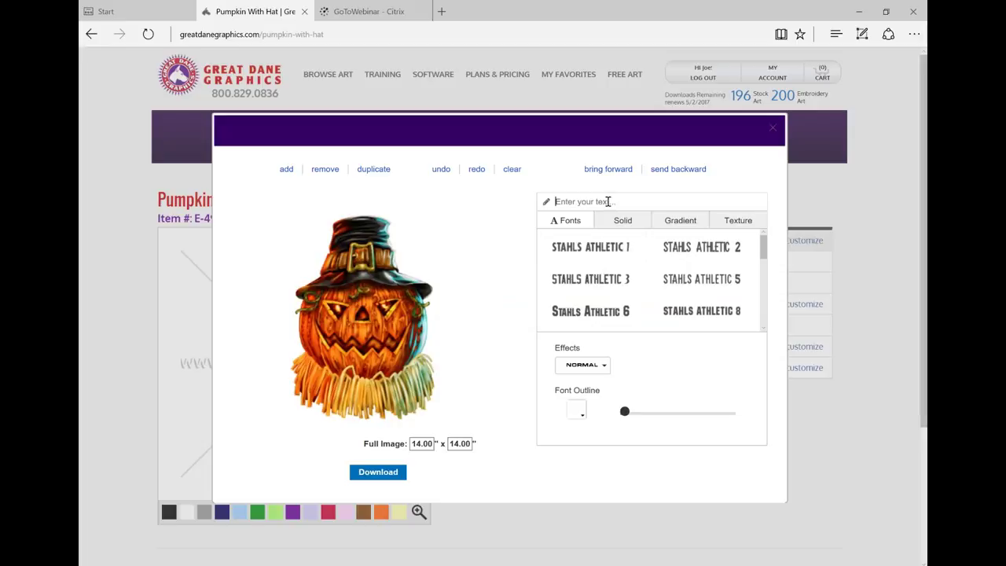
text(Halloween)
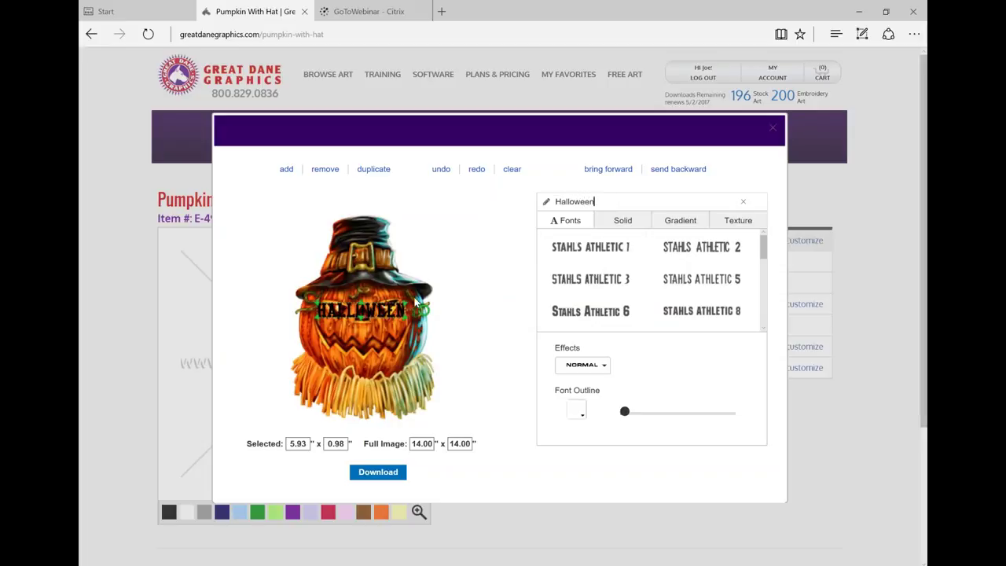
drag(383, 314, 402, 233)
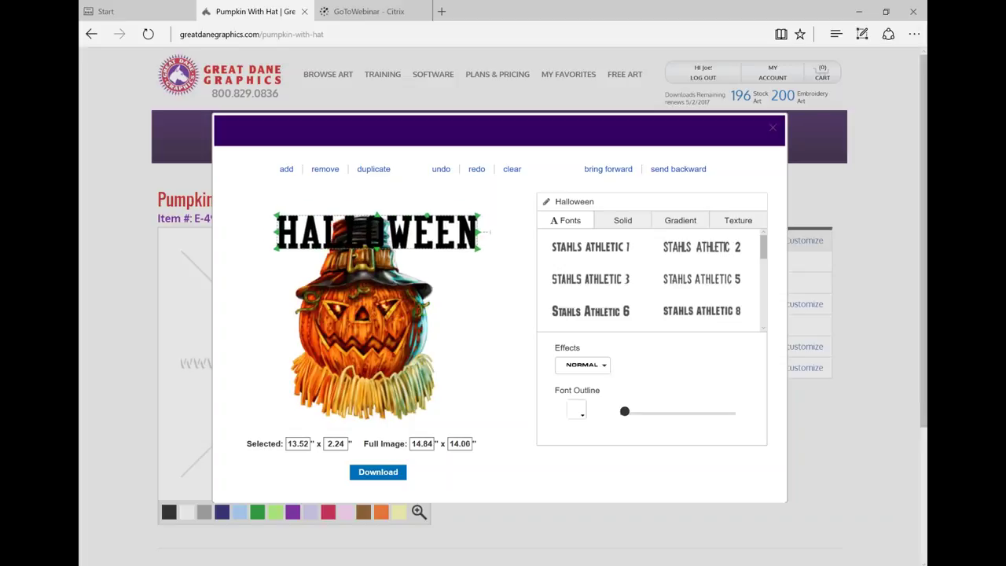
- Curve the Halloween text upward with the Classic Arc effect, color it solid golden orange, and close the design customizer
click(607, 369)
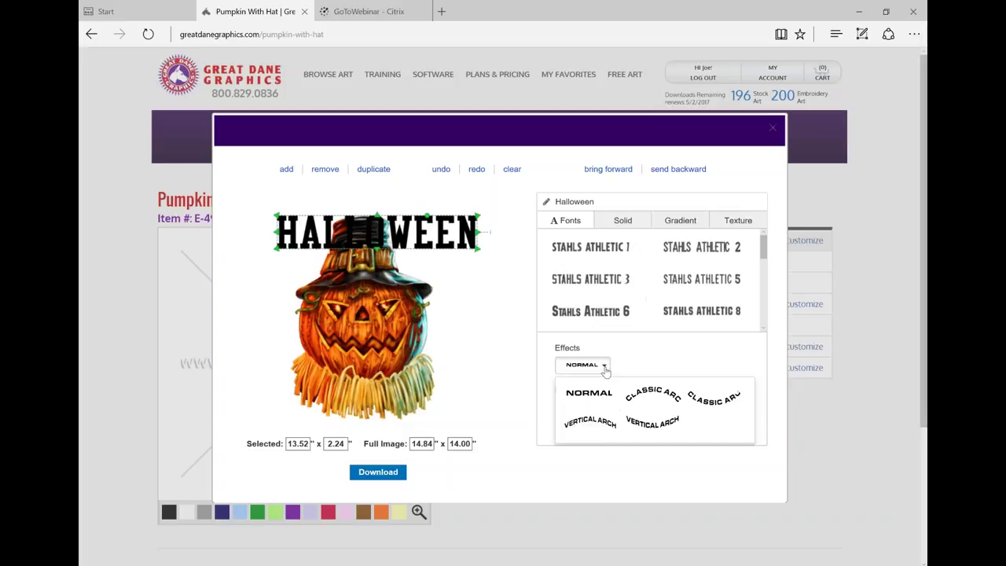
click(653, 393)
drag(675, 369, 662, 368)
click(626, 222)
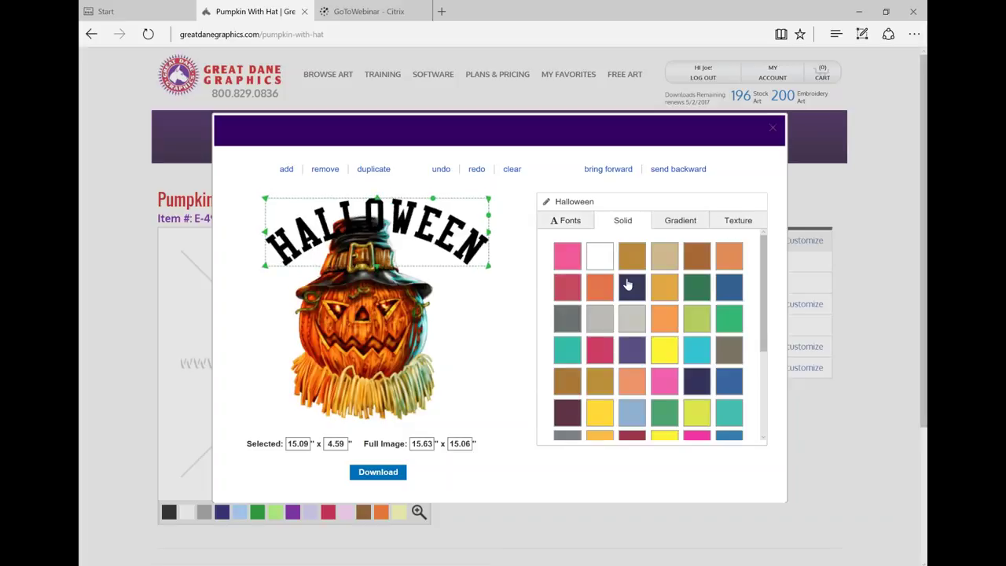
click(665, 288)
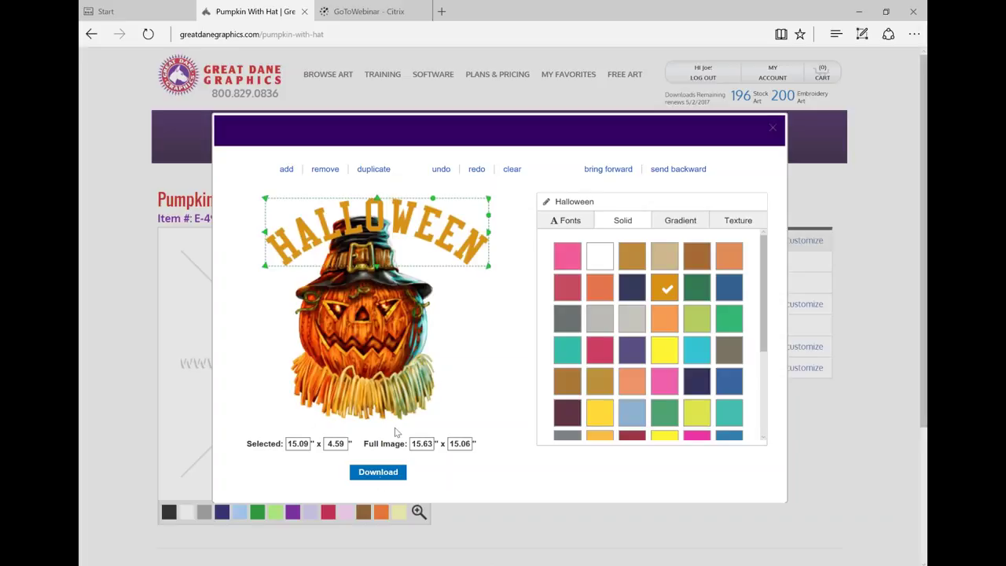
click(381, 473)
click(774, 132)
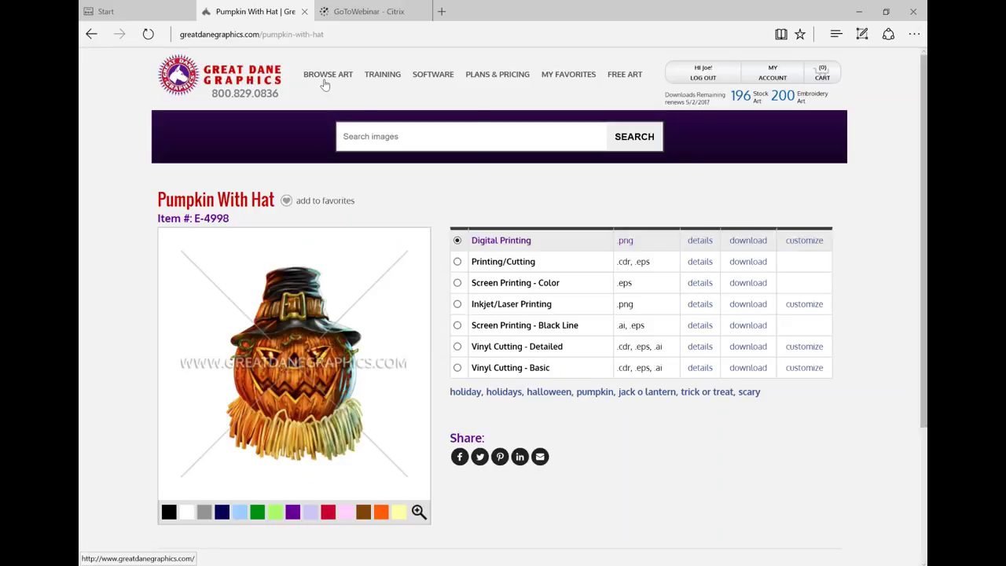
- Open the subscription pricing page for the Stock & Embroidery Art plan
mouse_move(488, 76)
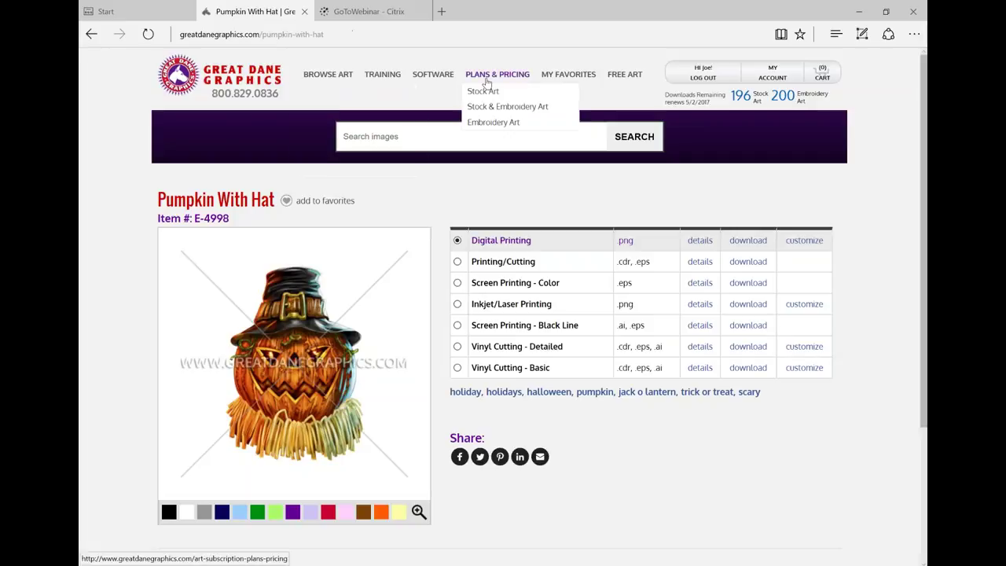
click(496, 108)
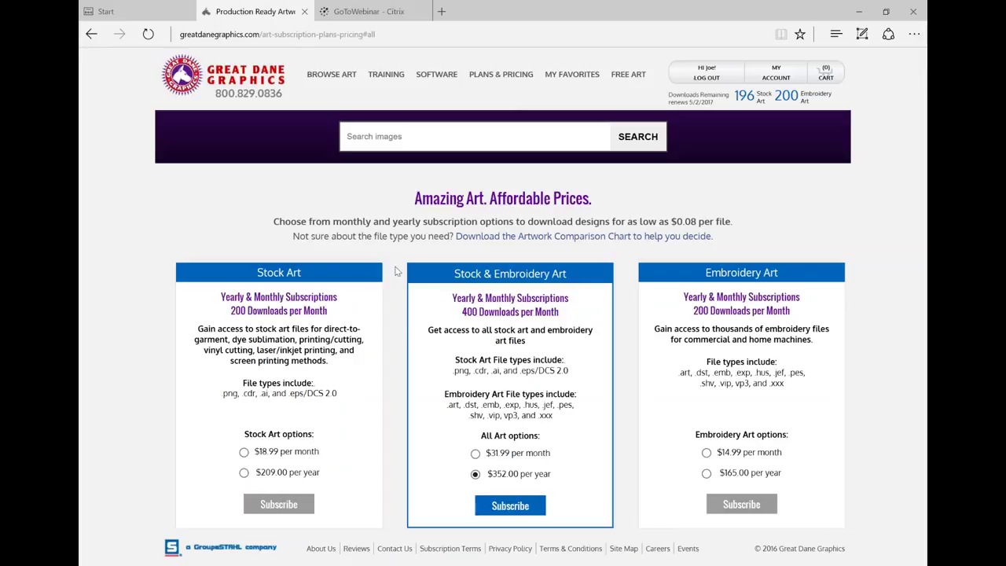
- Switch to the Corel Print-Cut Code PDF to view the free first month offer, and minimize it
mouse_move(413, 559)
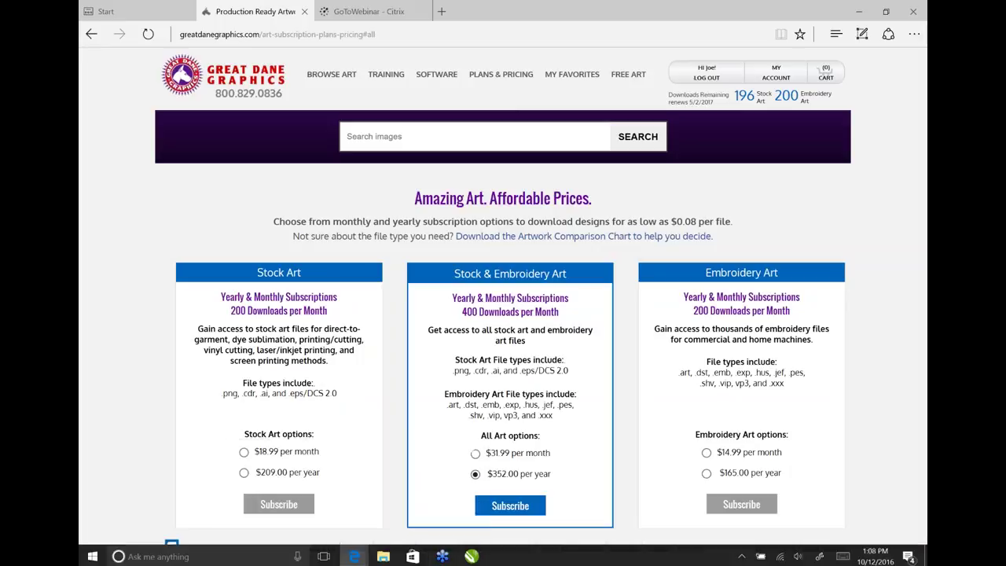
key(alt+Tab)
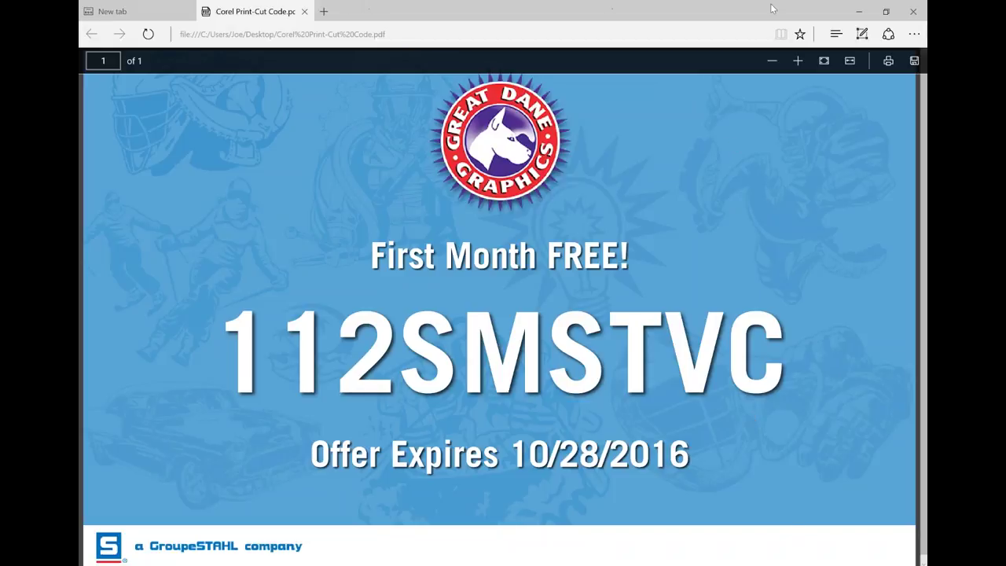
click(858, 12)
- Search the artwork for "Football Fire" and filter the results to the Printing/Cutting method
mouse_move(386, 74)
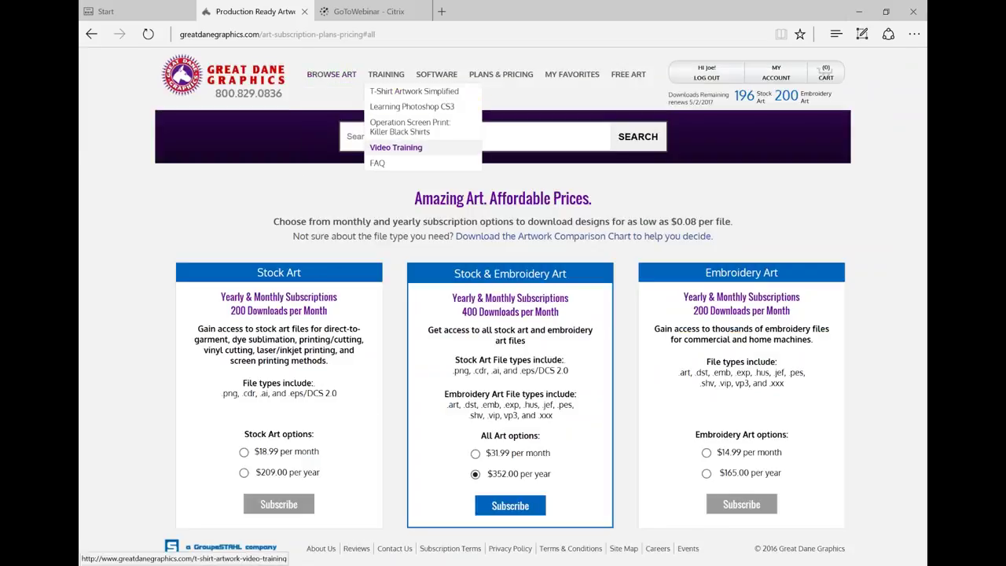
click(530, 137)
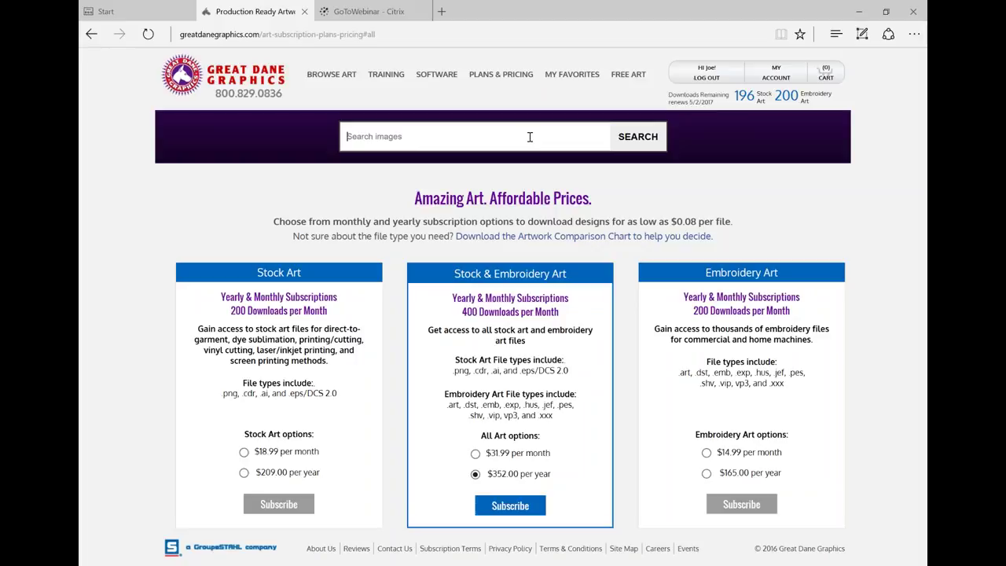
text(Football Fire)
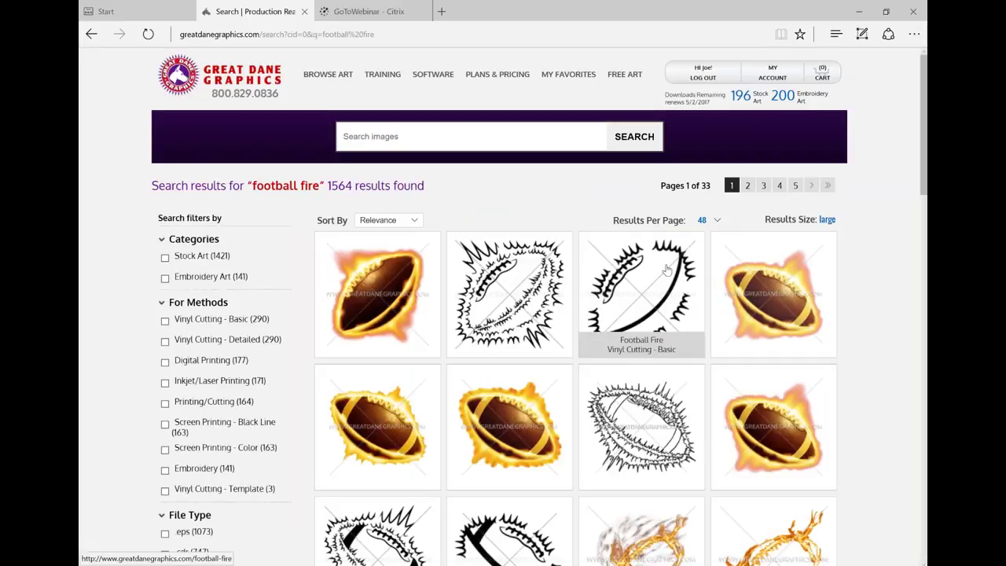
scroll(667, 270, down, 1)
scroll(658, 271, down, 6)
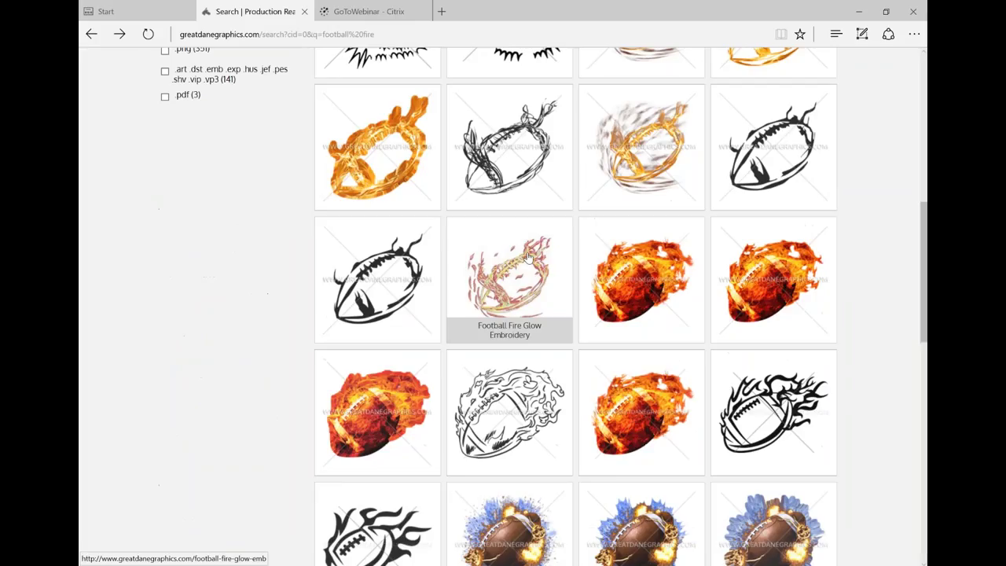
scroll(556, 203, up, 1)
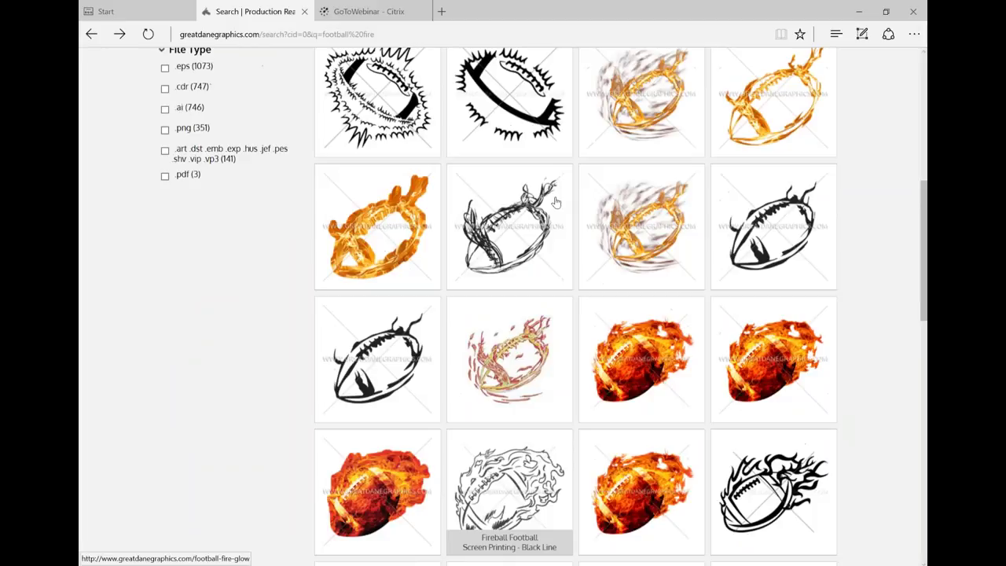
scroll(556, 203, up, 5)
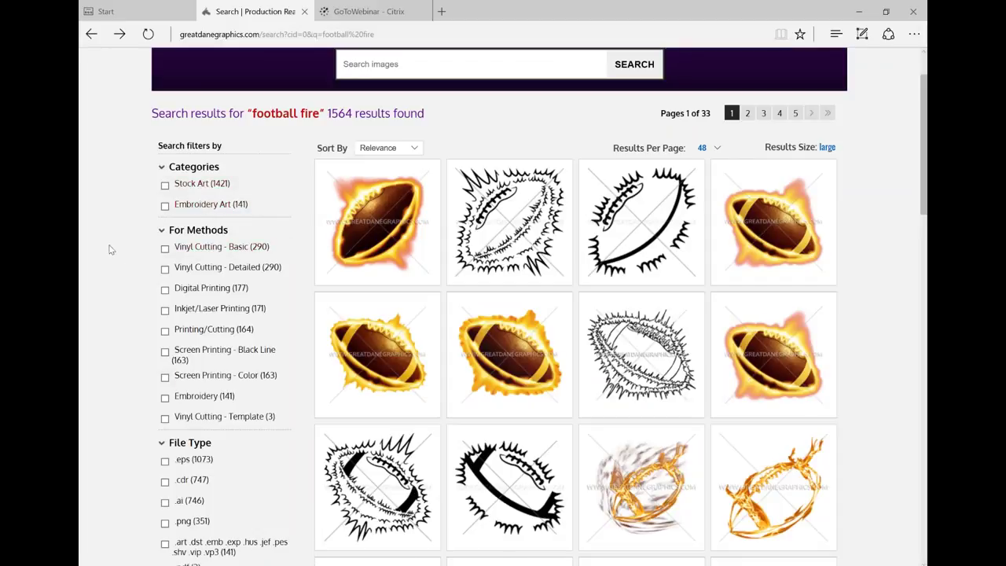
click(165, 334)
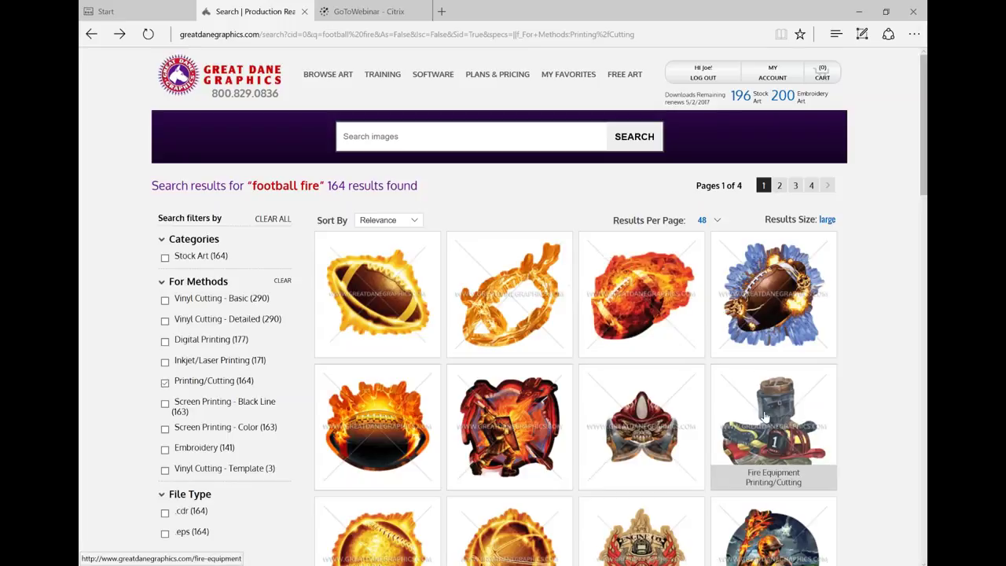
- Download the Printing/Cutting version of the Fireball Football design, saving FB20057-PRINT-CUT.zip to the Desktop, and dismiss the download notification
click(638, 299)
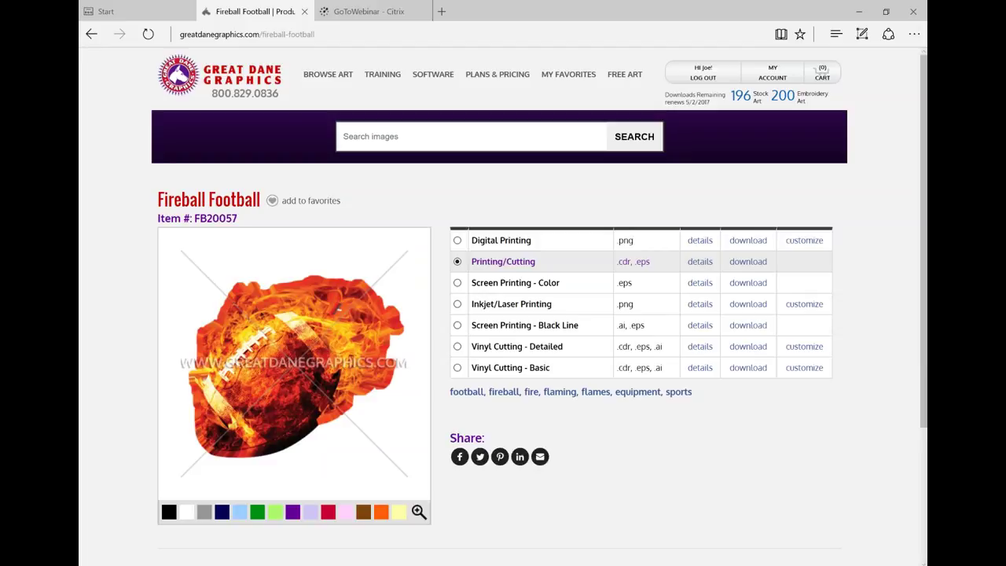
click(749, 264)
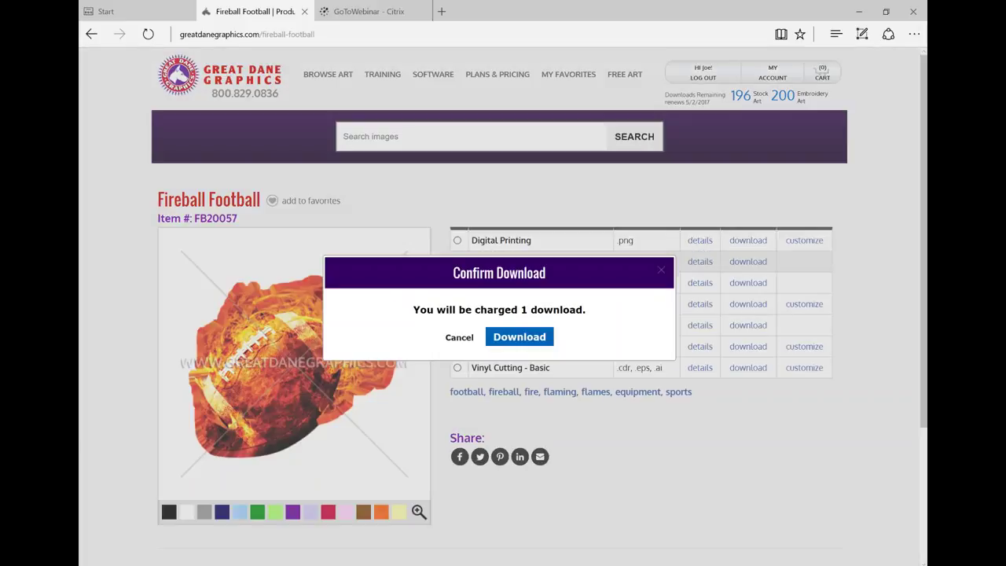
click(522, 338)
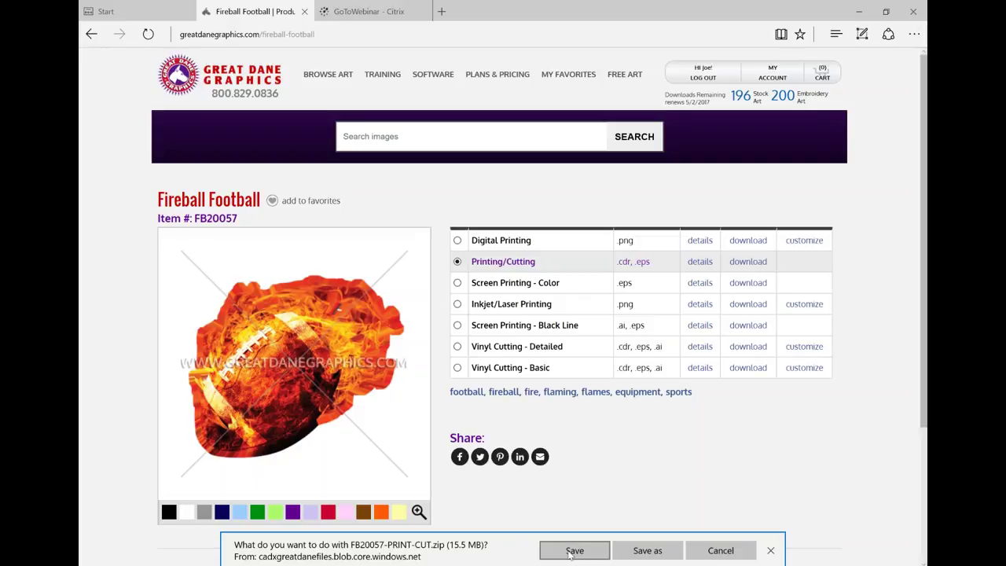
click(655, 551)
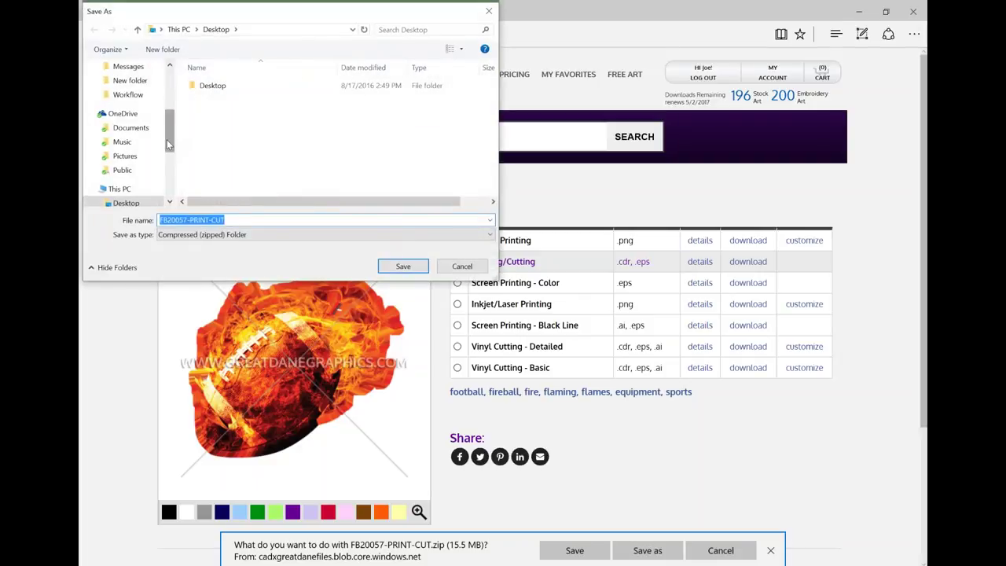
scroll(170, 144, down, 2)
click(127, 142)
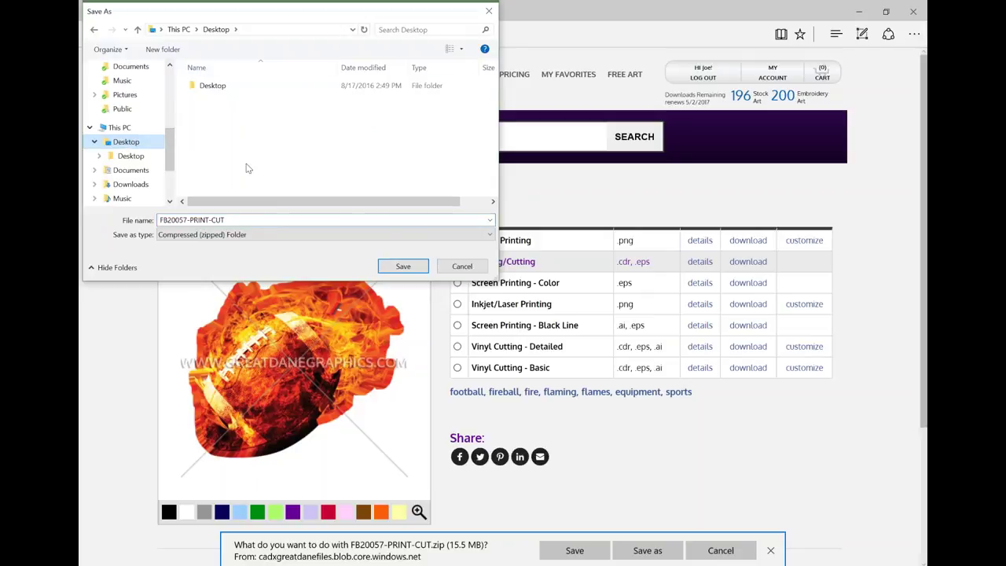
click(403, 267)
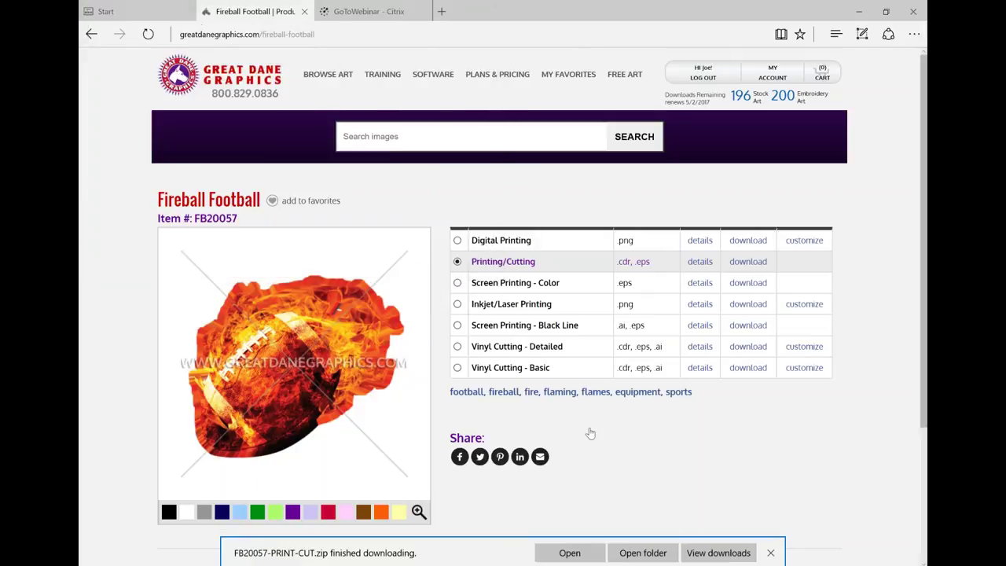
click(771, 553)
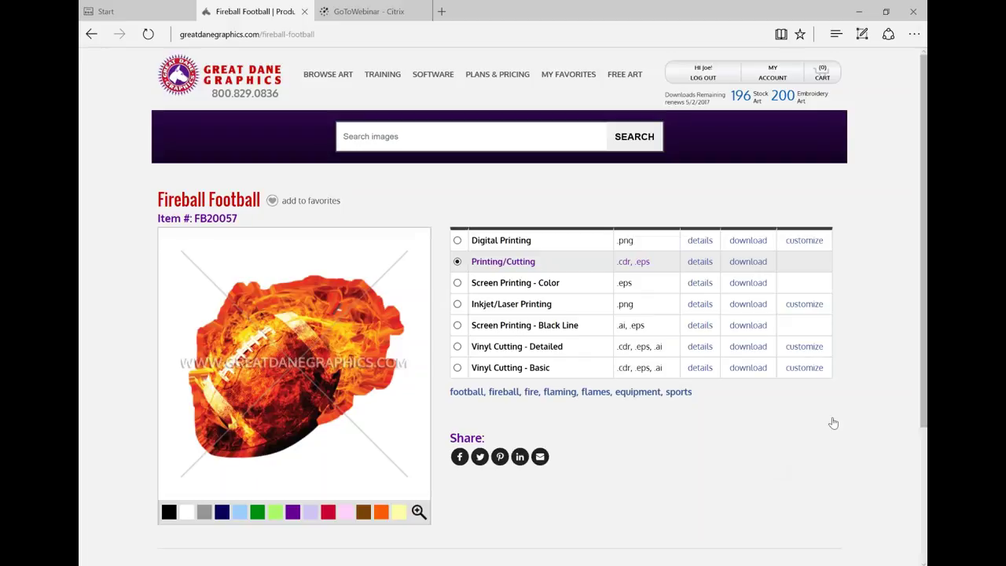
- Minimize the browser, check the Downloads folder in File Explorer against the zip saved on the desktop, and close the folder window
click(859, 16)
double_click(101, 203)
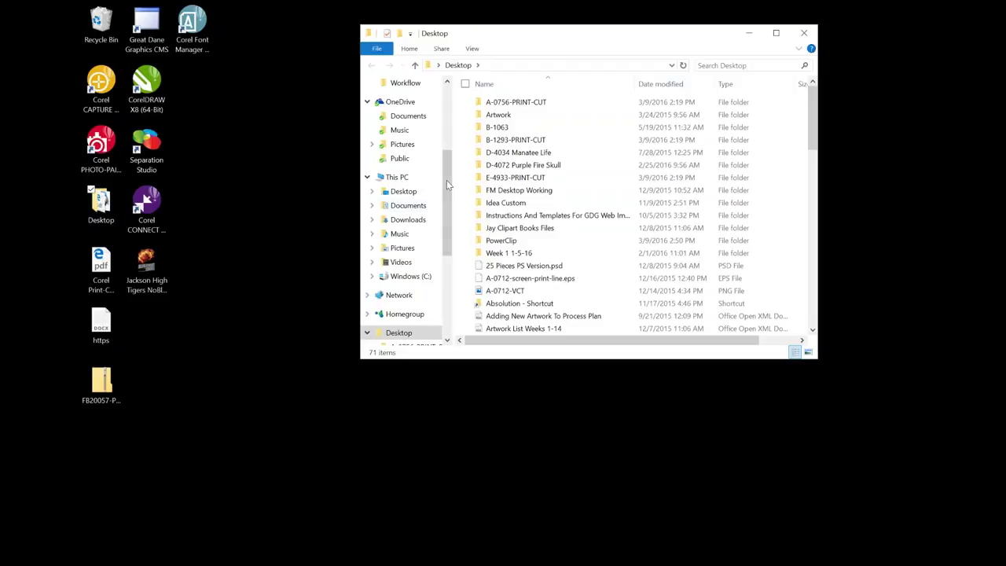
scroll(417, 128, up, 4)
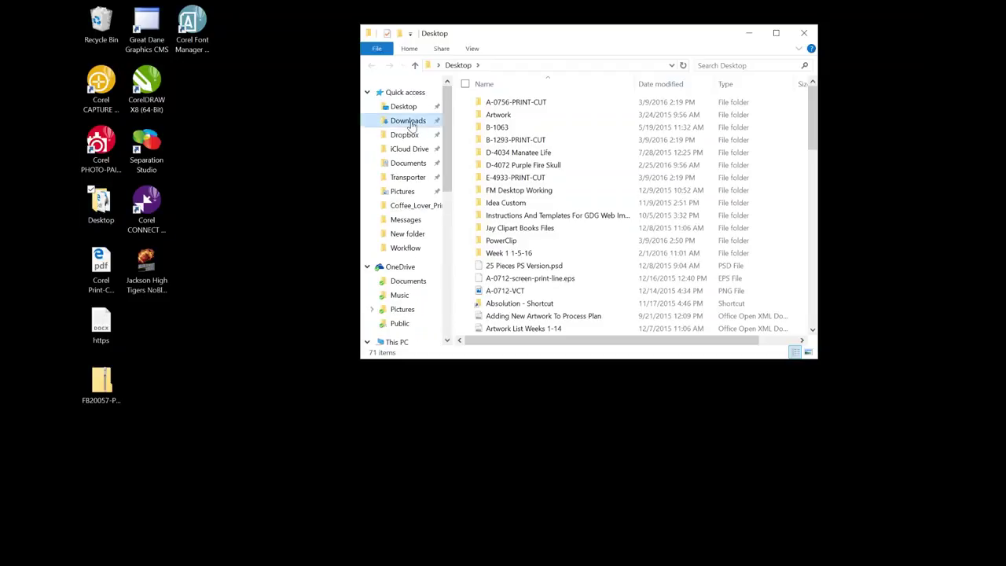
click(413, 122)
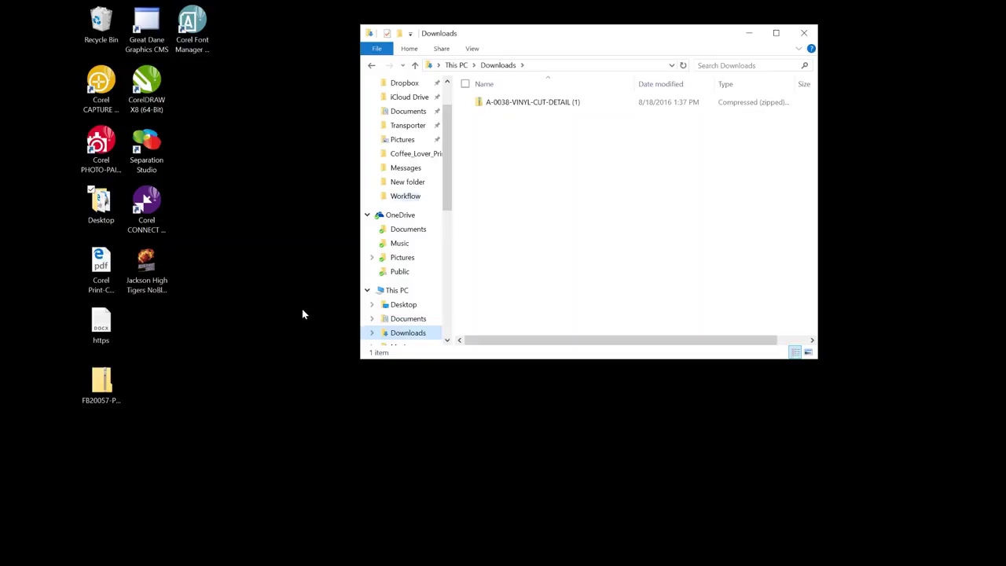
click(99, 385)
click(805, 34)
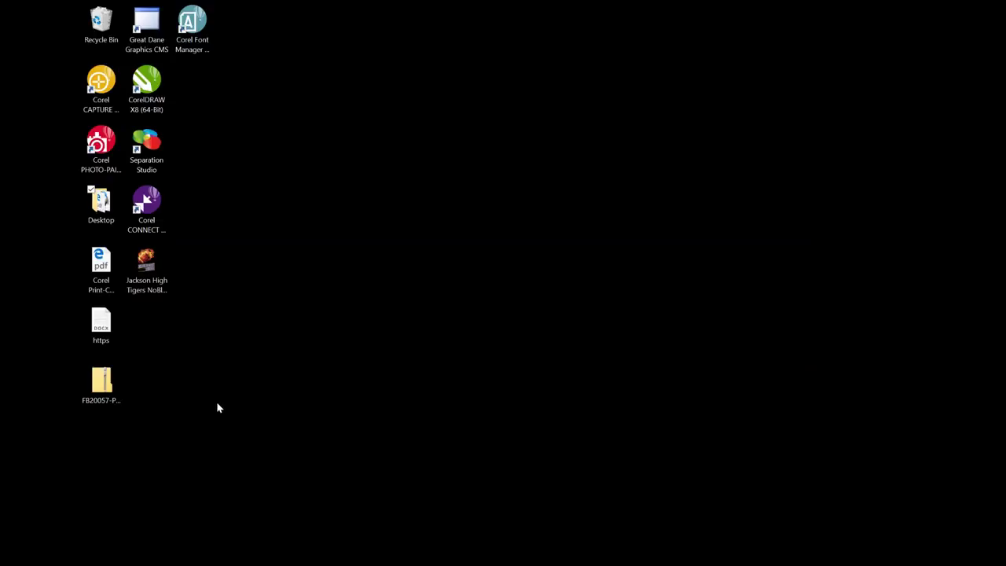
- Extract only the CorelDRAW file FB20057-PRINT-CUT from the downloaded zip onto the desktop and close the zip window
double_click(100, 384)
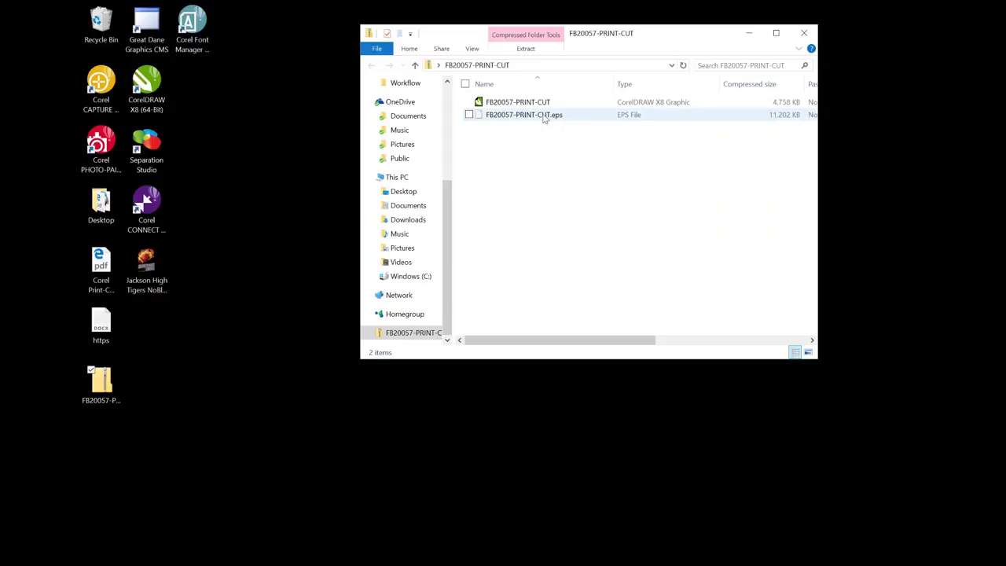
drag(535, 108, 157, 338)
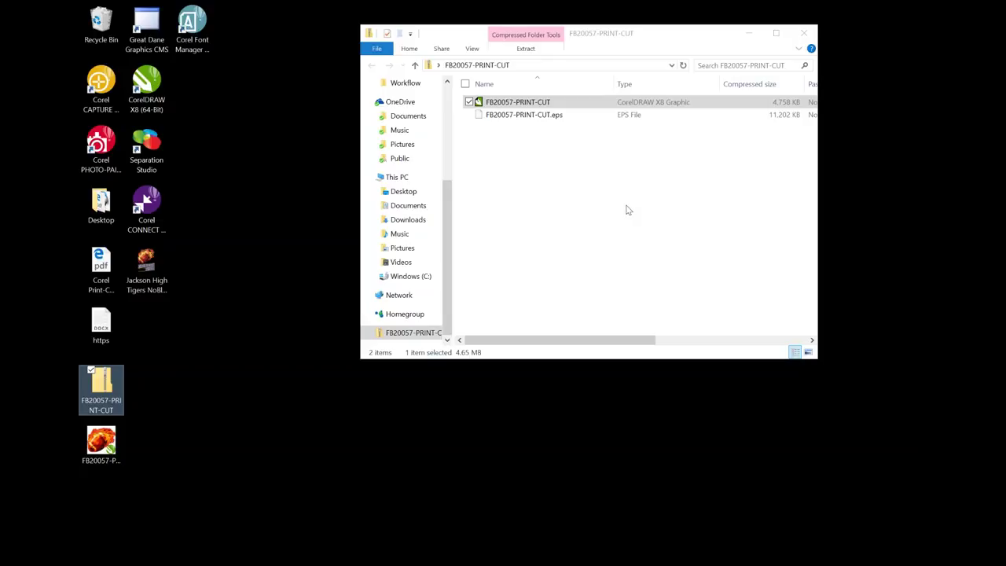
click(805, 35)
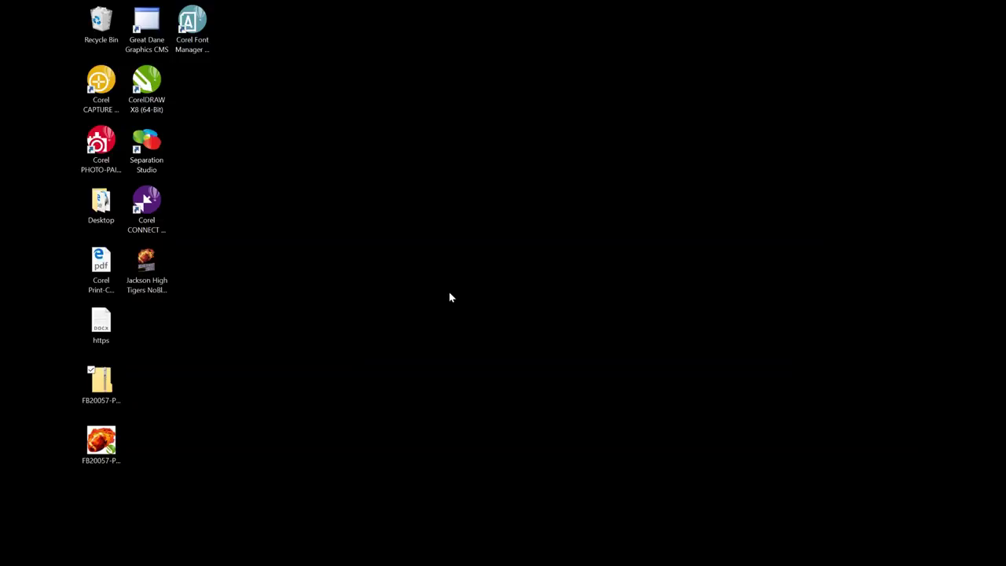
click(102, 381)
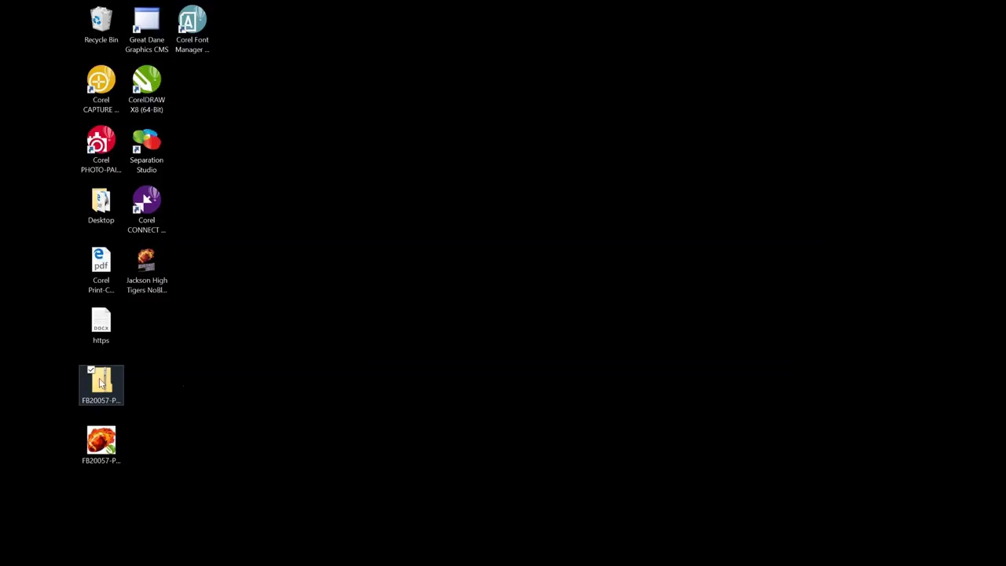
right_click(103, 382)
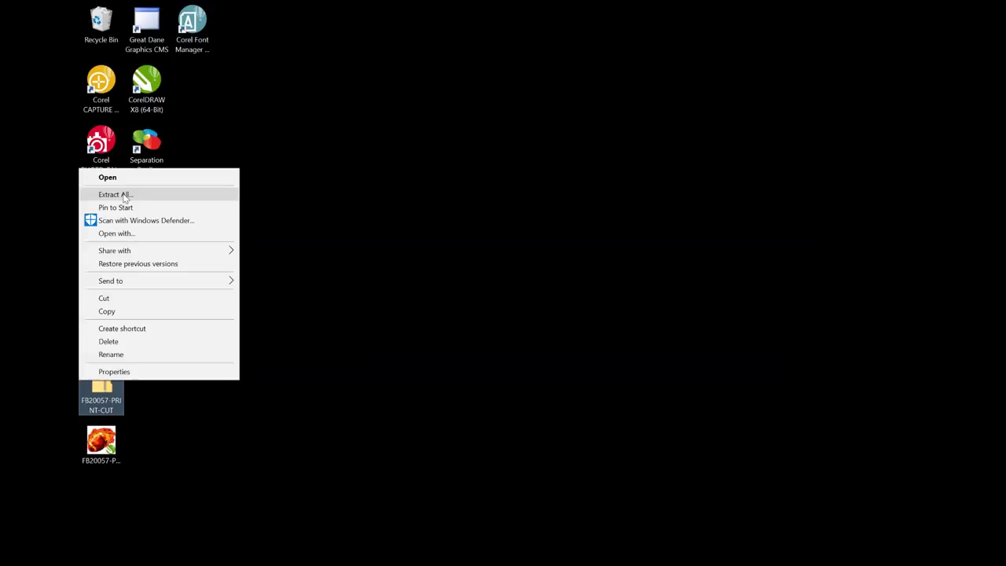
click(328, 246)
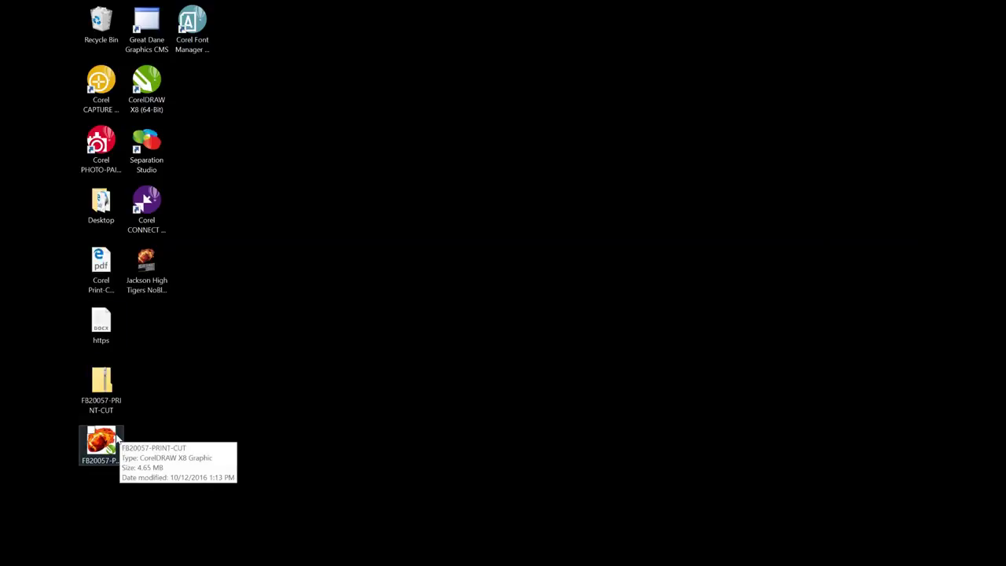
- Switch back to the Great Dane Graphics site in the browser and search the artwork for "football bear"
click(471, 556)
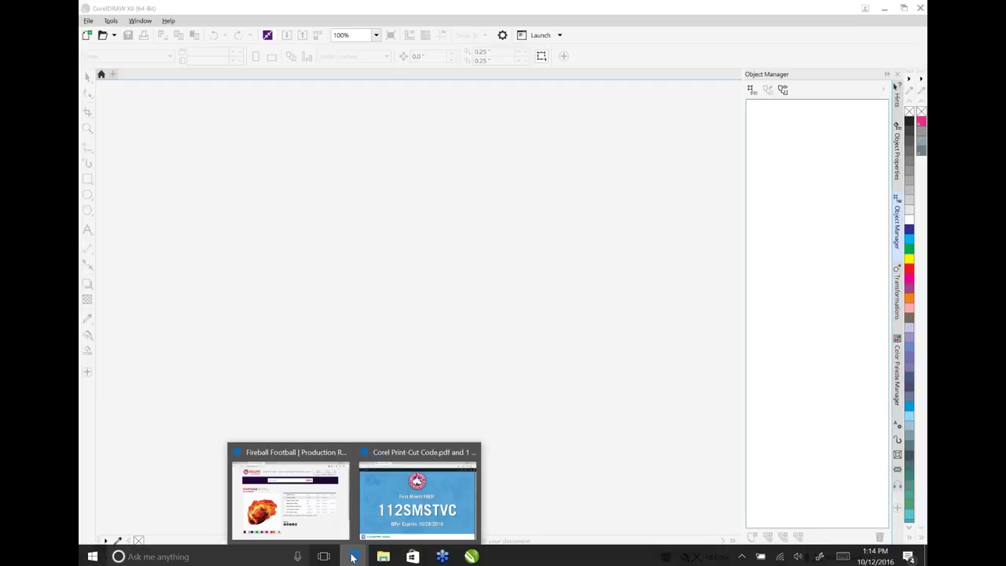
click(355, 557)
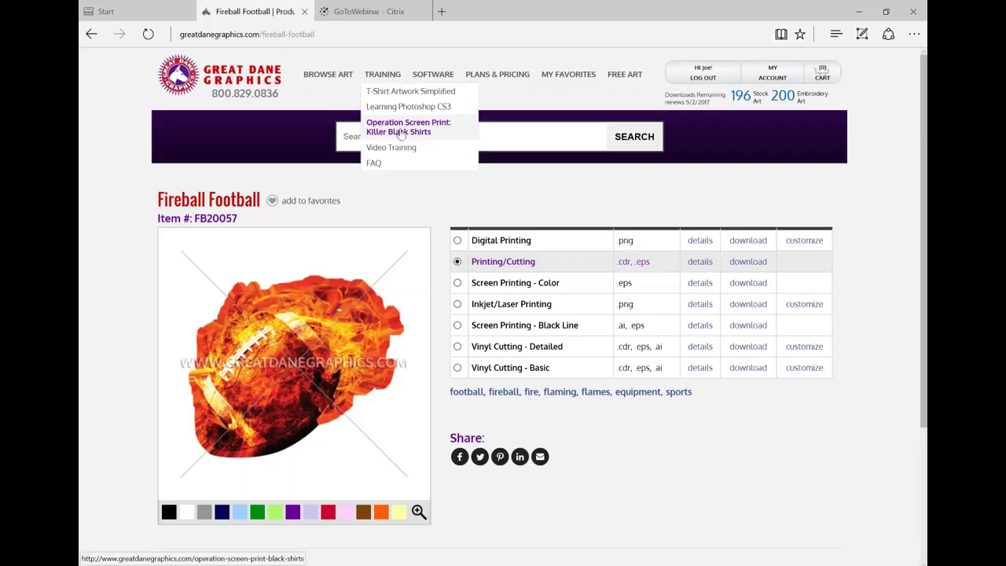
click(515, 140)
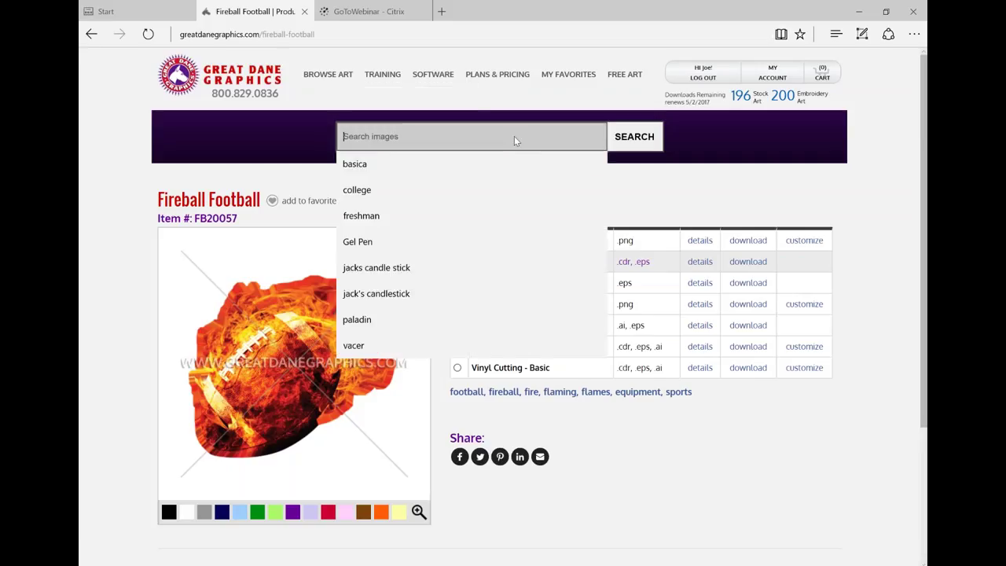
text(football )
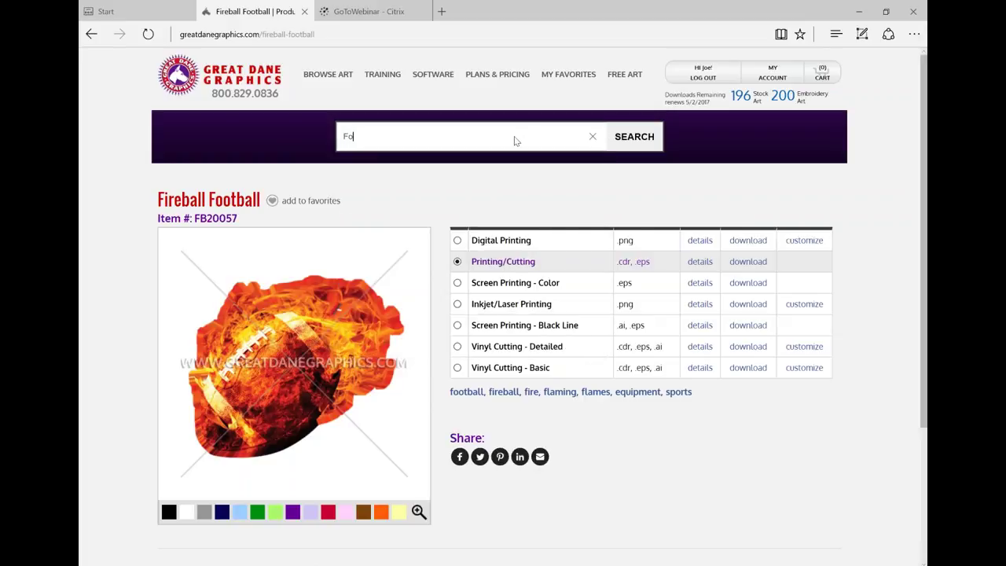
text(Bear)
key(Return)
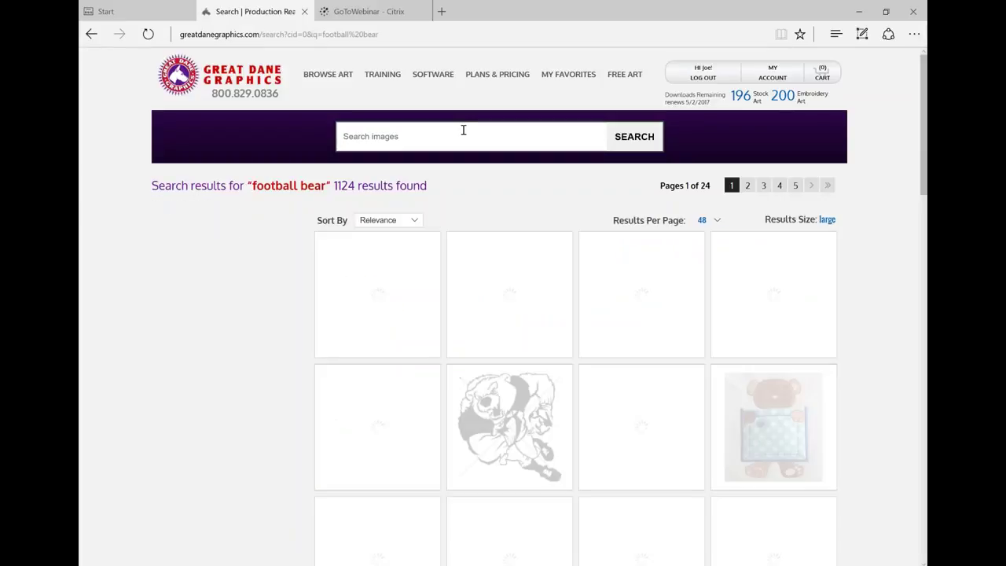
- Download the Printing/Cutting version of the Football Bear design, saving B-1294-PRINT-CUT.zip to the desktop, and minimize the browser and CorelDRAW
click(663, 291)
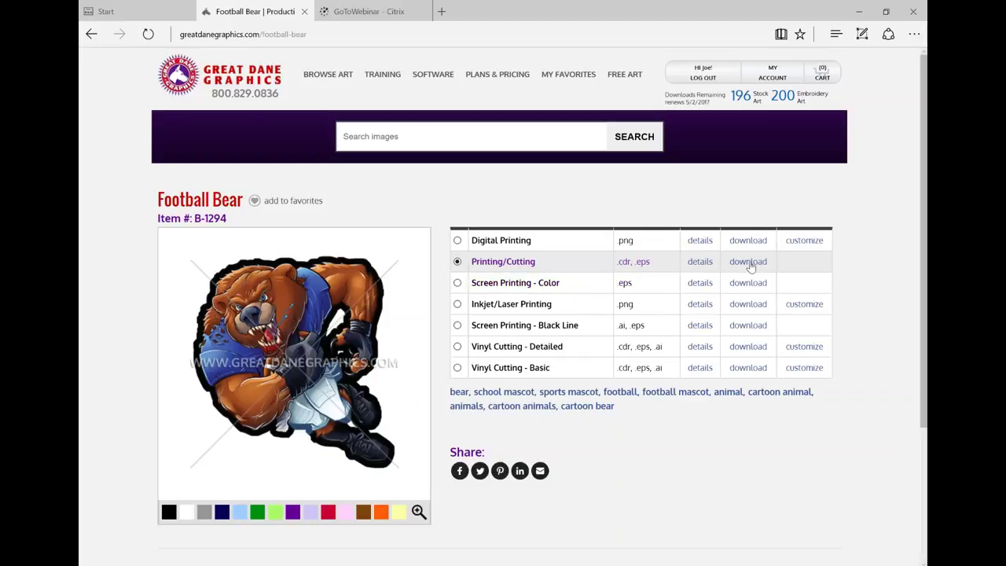
click(748, 262)
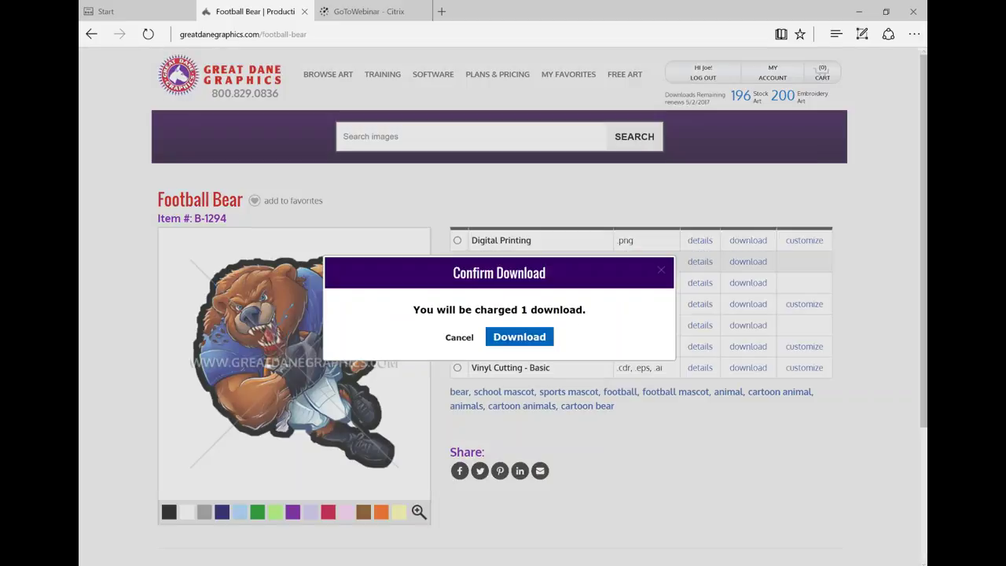
click(522, 337)
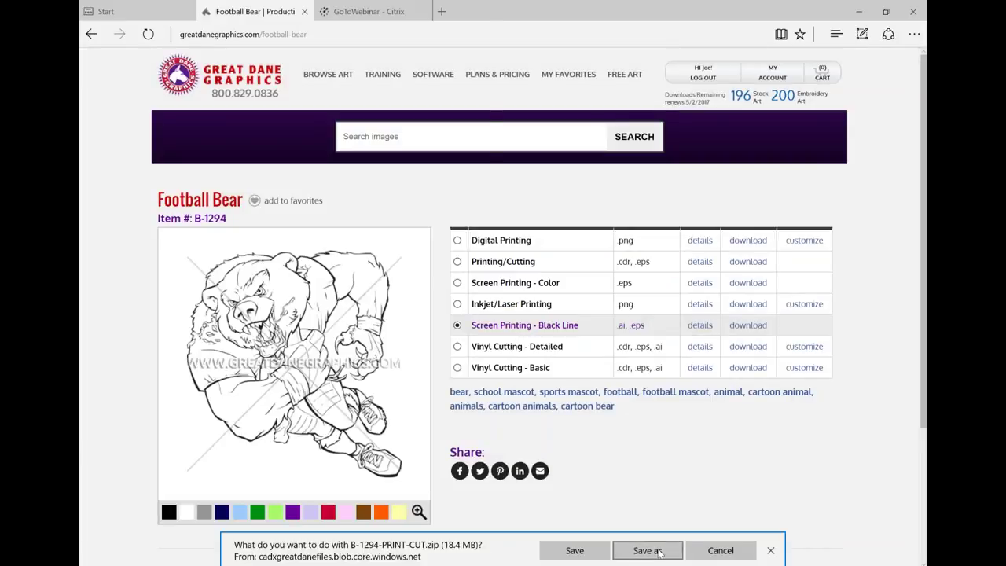
click(647, 551)
click(403, 265)
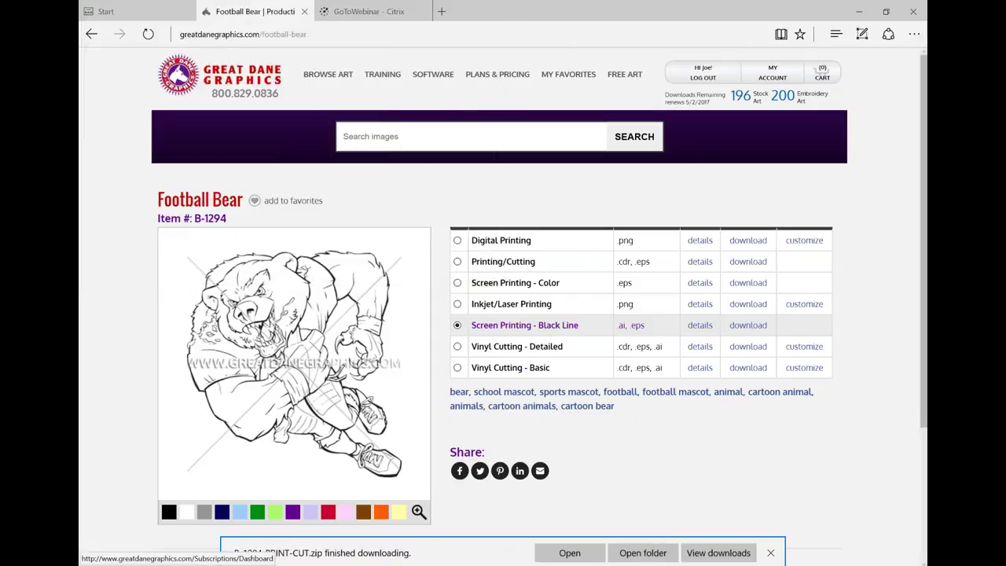
click(771, 553)
click(863, 10)
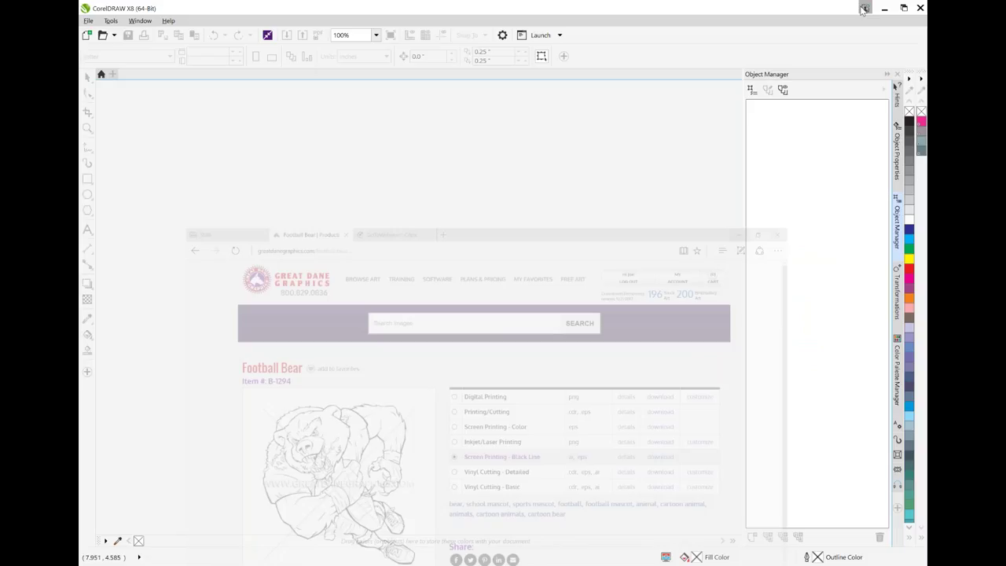
click(884, 8)
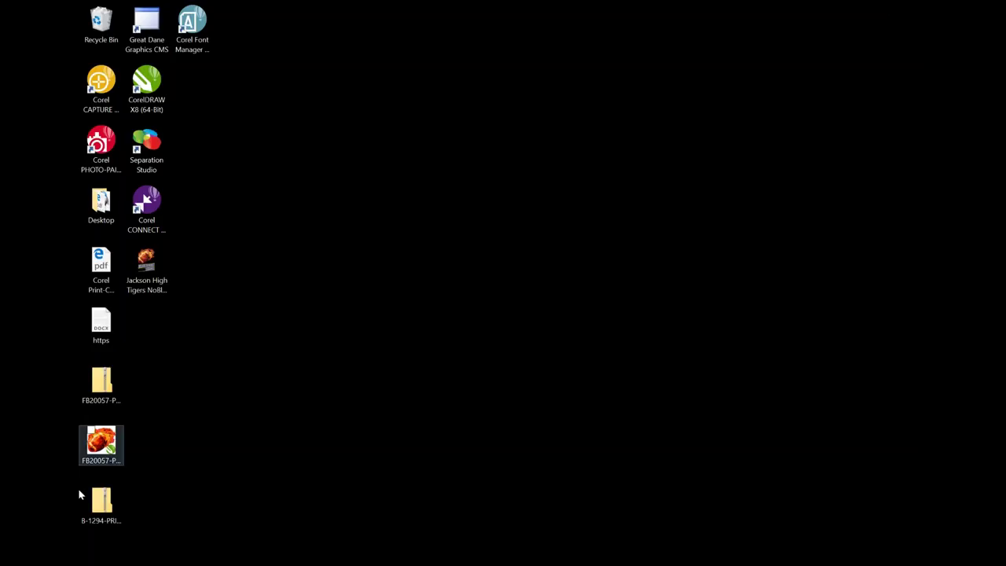
- Switch to CorelDRAW X8 and open the FB20057-PRINT-CUT drawing from the desktop
mouse_move(440, 560)
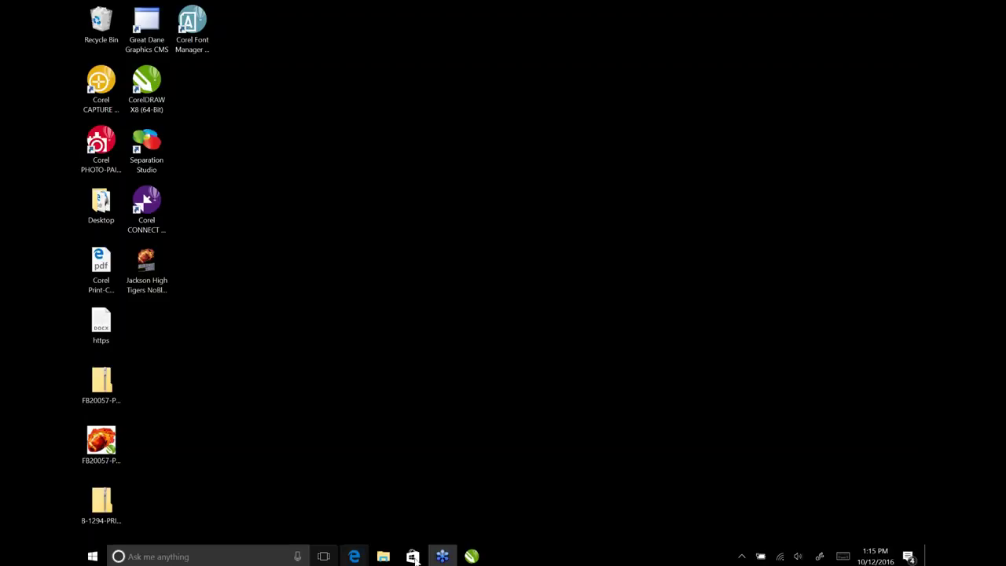
click(472, 557)
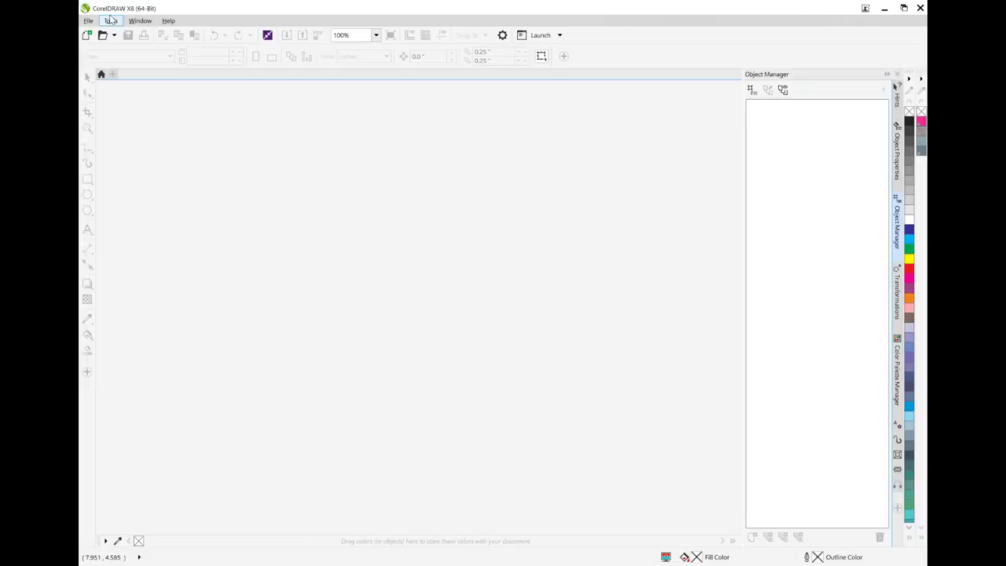
click(93, 21)
click(106, 57)
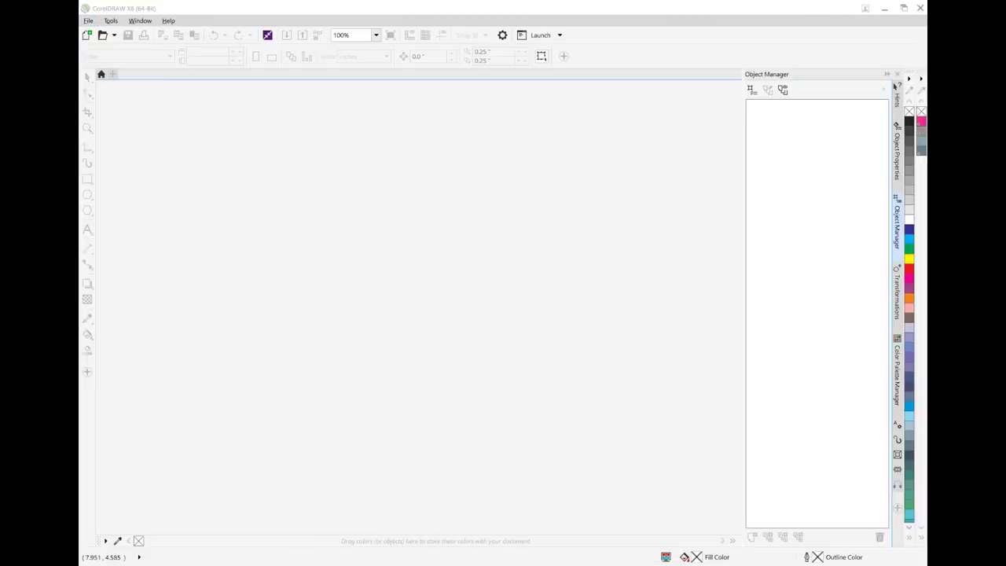
click(240, 122)
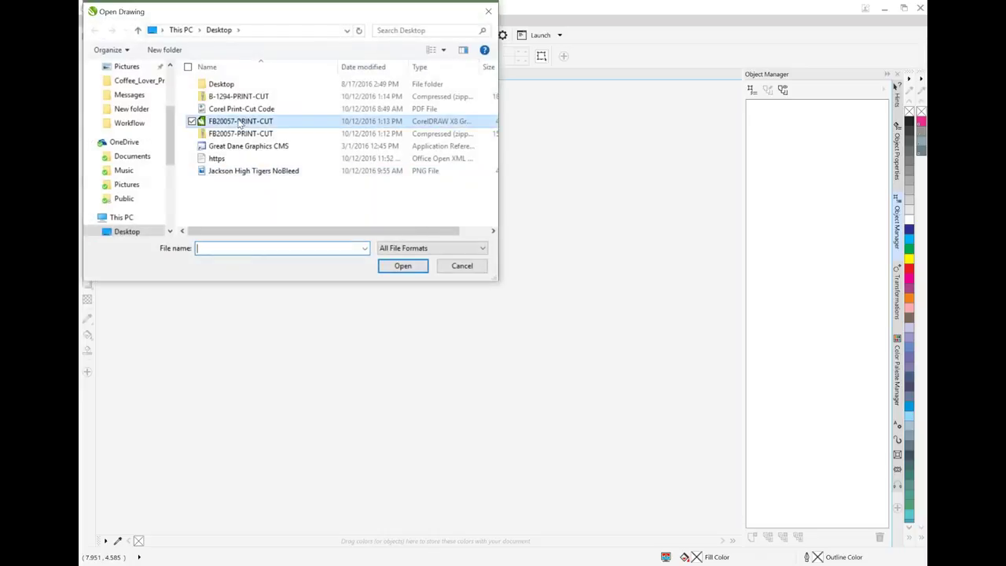
double_click(240, 122)
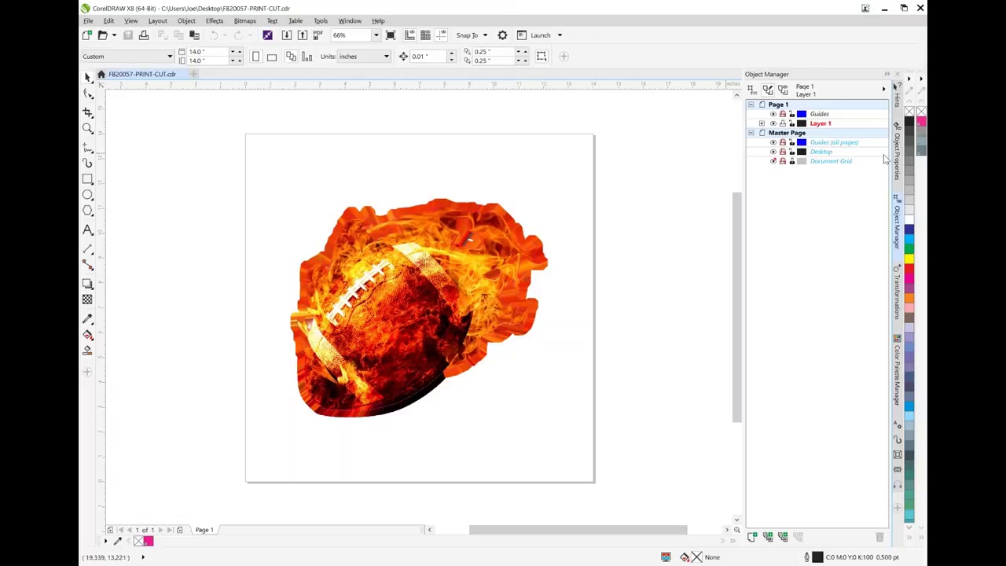
- Expand Layer 1 to list its objects, and toggle the layer's visibility off and on to examine its contents
click(762, 123)
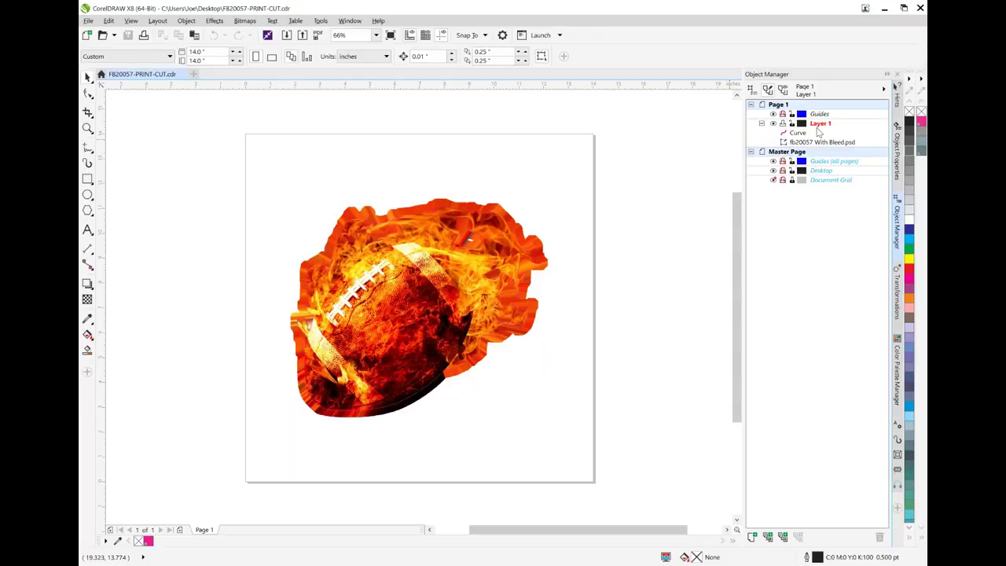
click(774, 124)
click(774, 125)
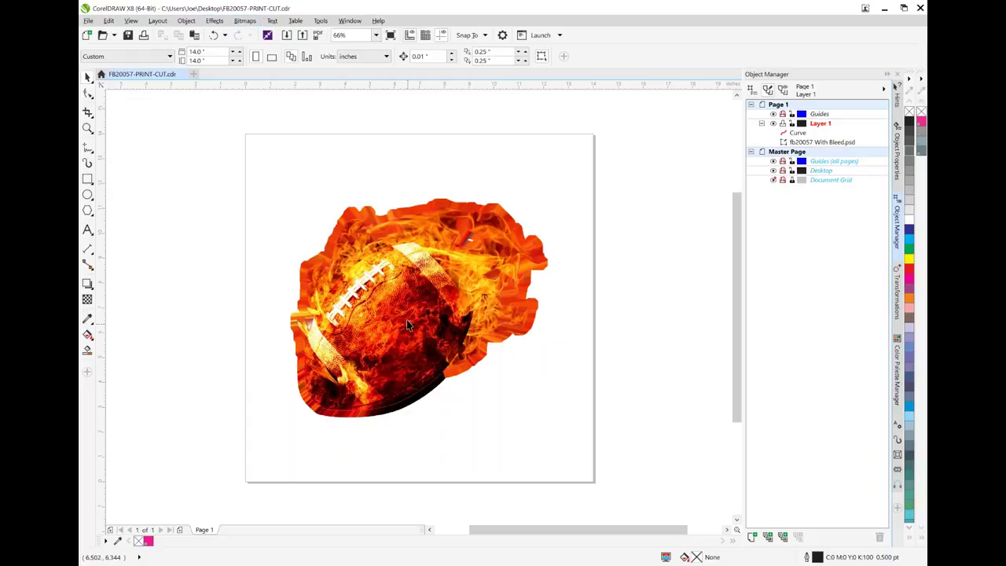
- Delete the fb20057 With Bleed.psd bitmap to expose the cut curve, and view it at 133% zoom
click(547, 268)
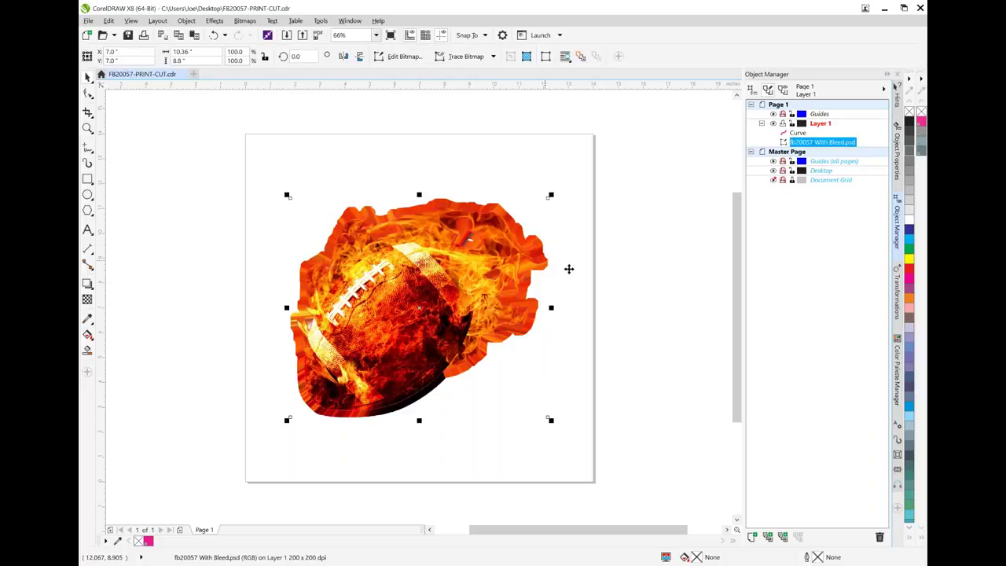
click(880, 538)
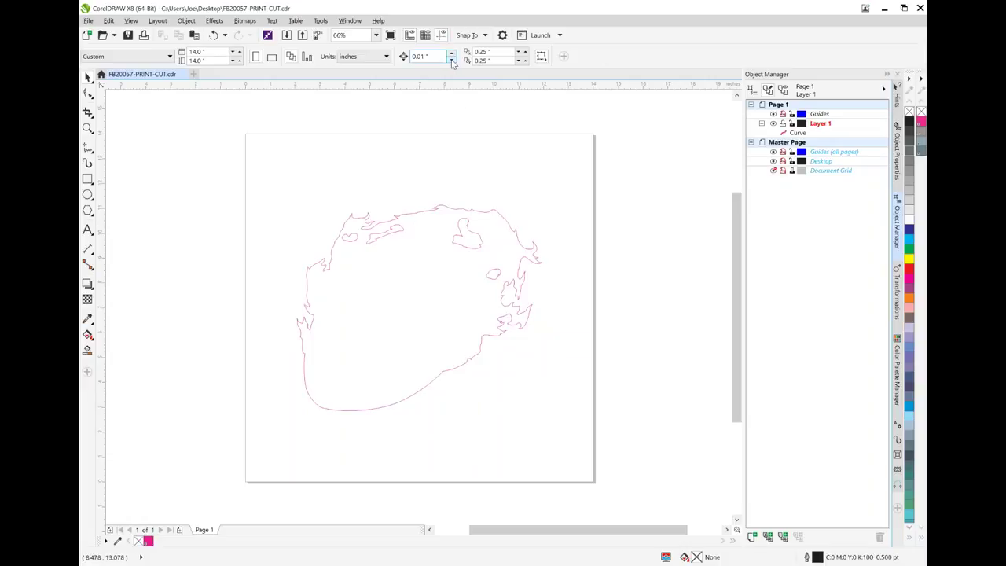
click(376, 35)
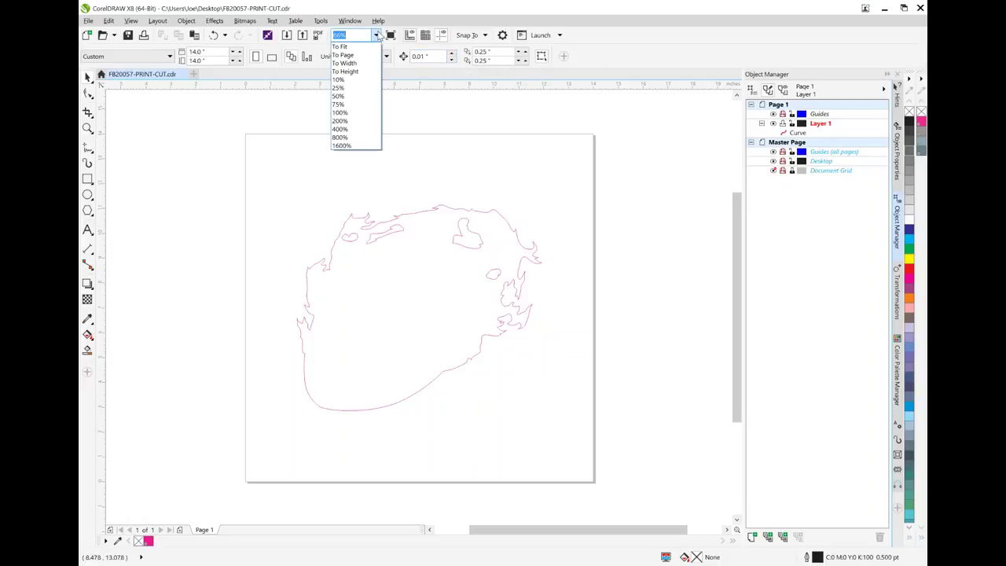
text(133)
key(Return)
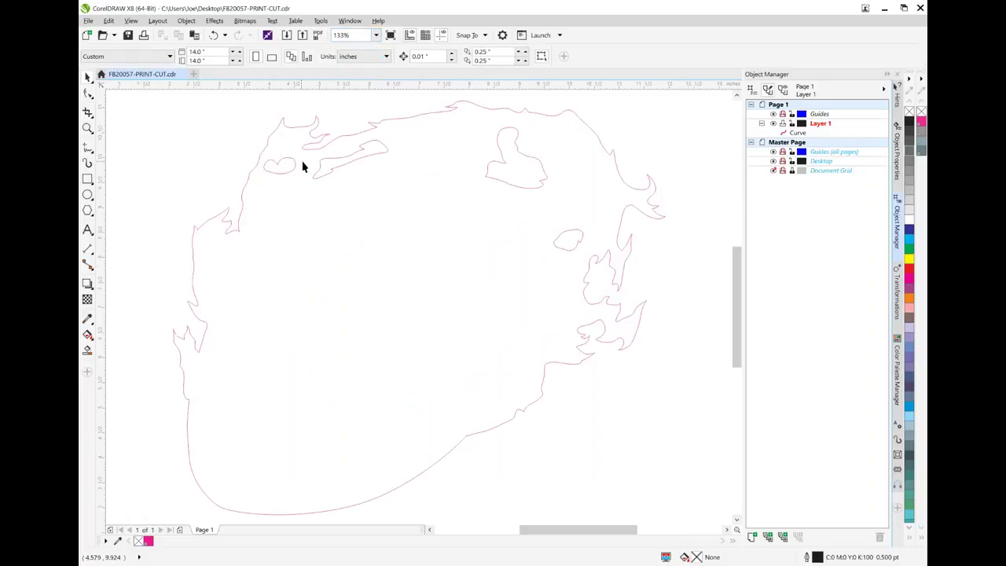
- Inspect the outline color settings of the cut curve without changing them, and restore the deleted football bitmap
click(545, 179)
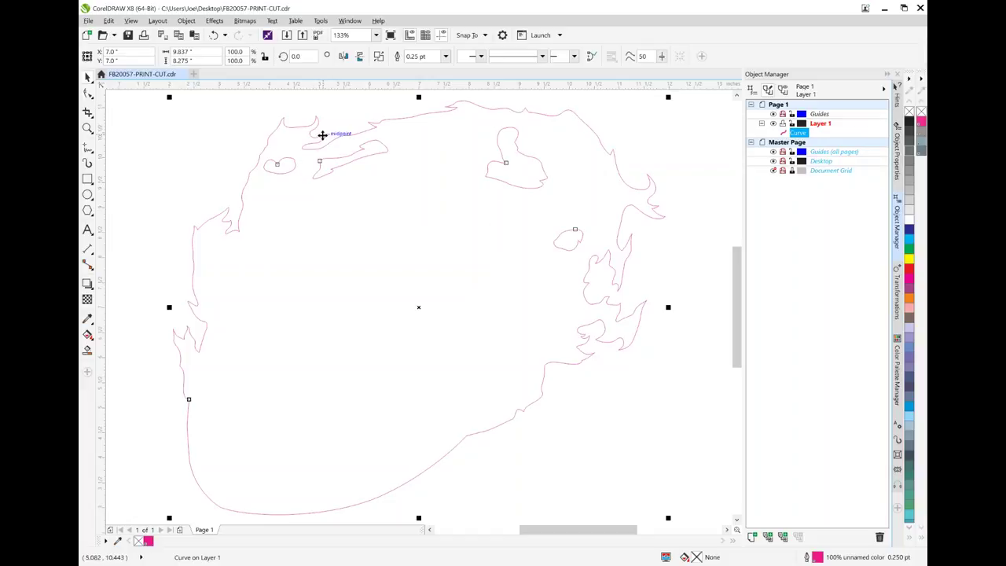
double_click(818, 558)
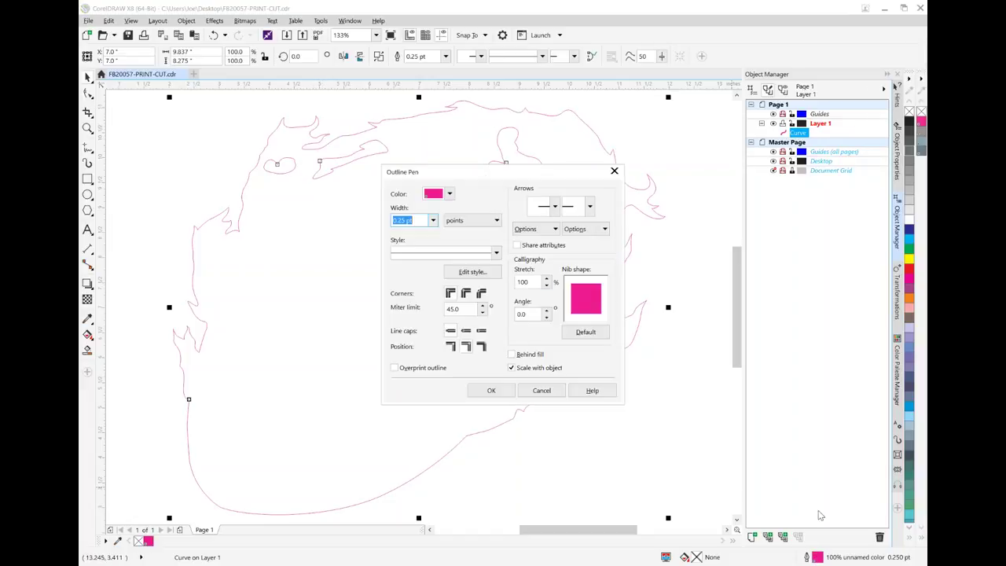
click(450, 194)
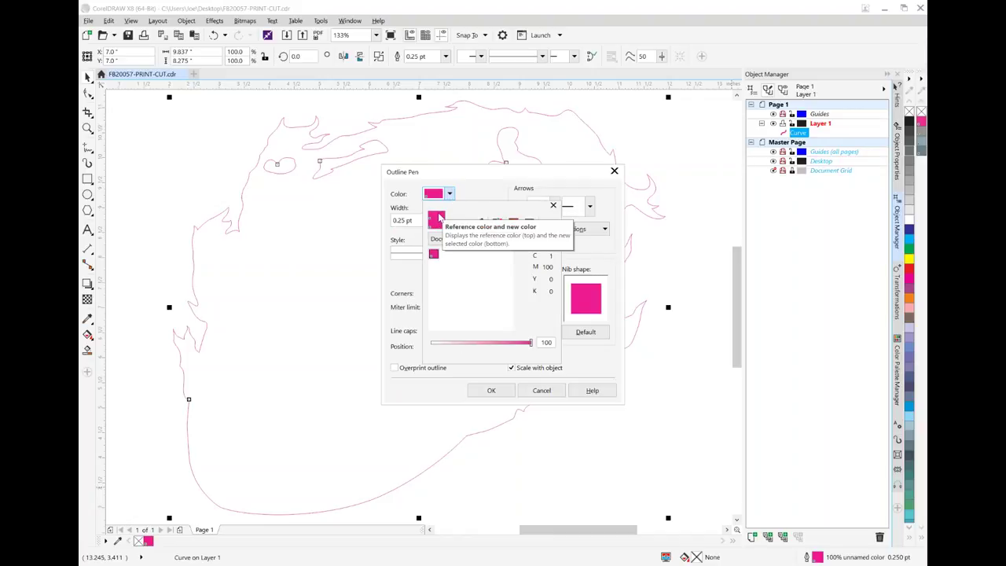
click(479, 192)
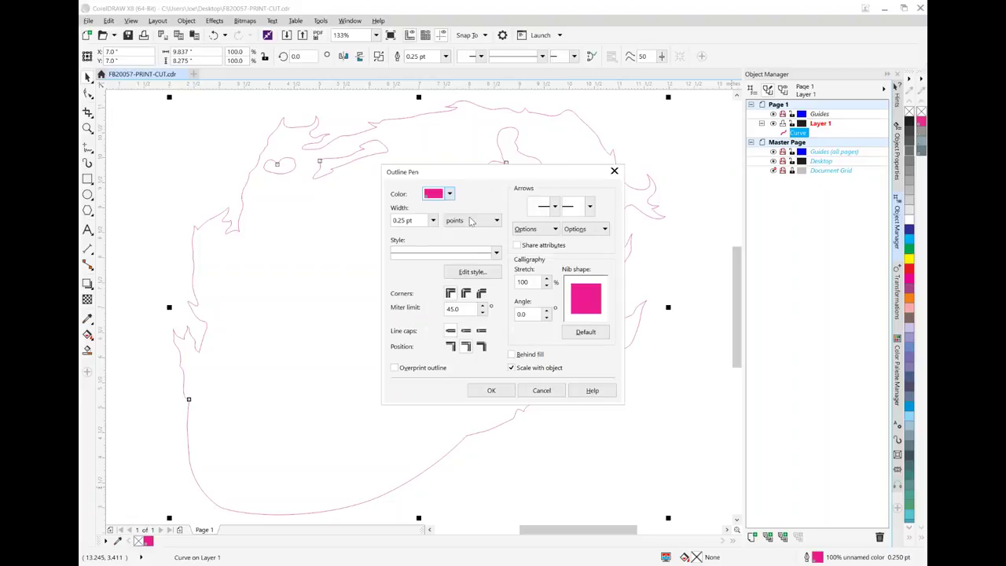
click(555, 391)
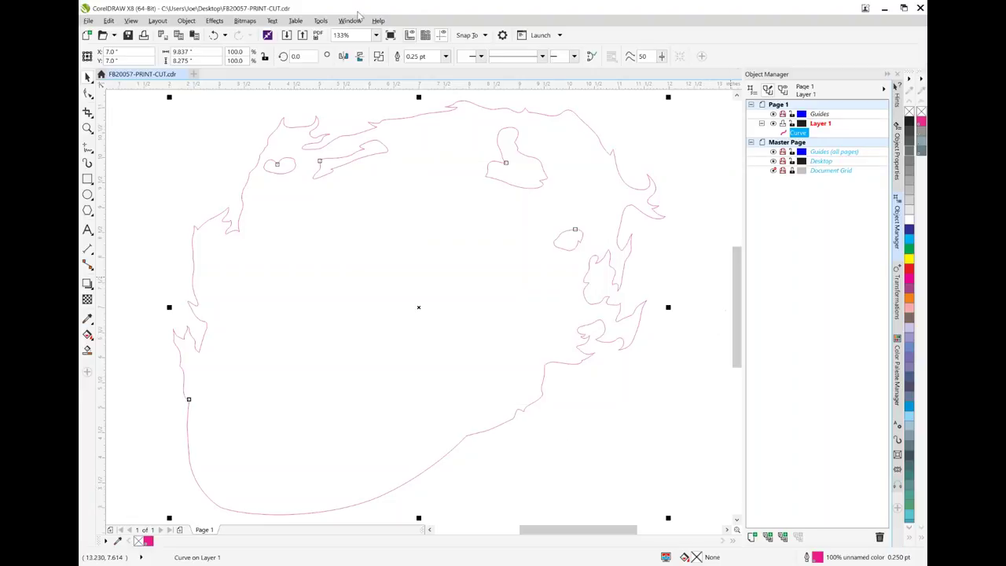
key(ctrl+v)
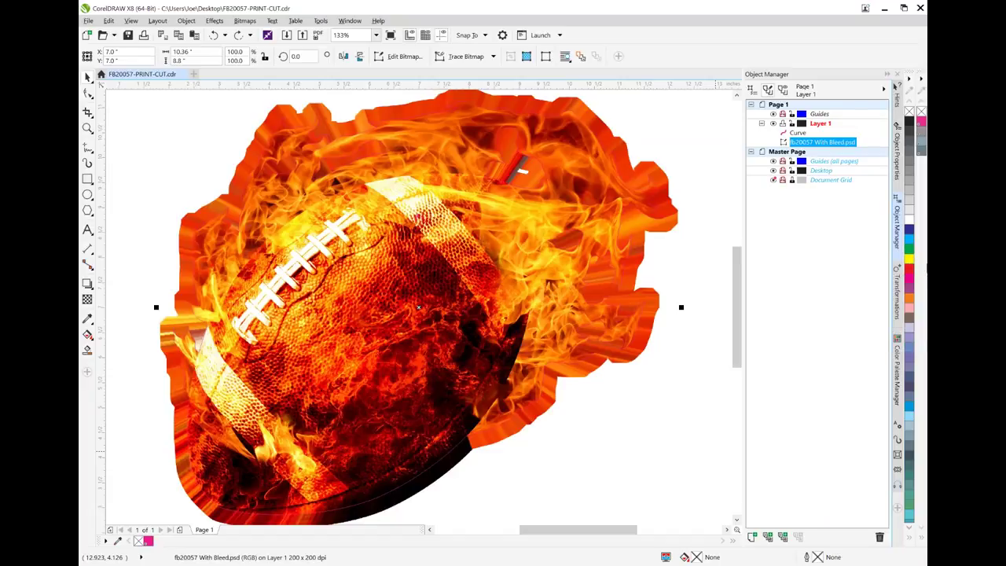
- Rename the Document Palette's pink spot color as CutContour in the Palette Editor and apply the change
click(352, 22)
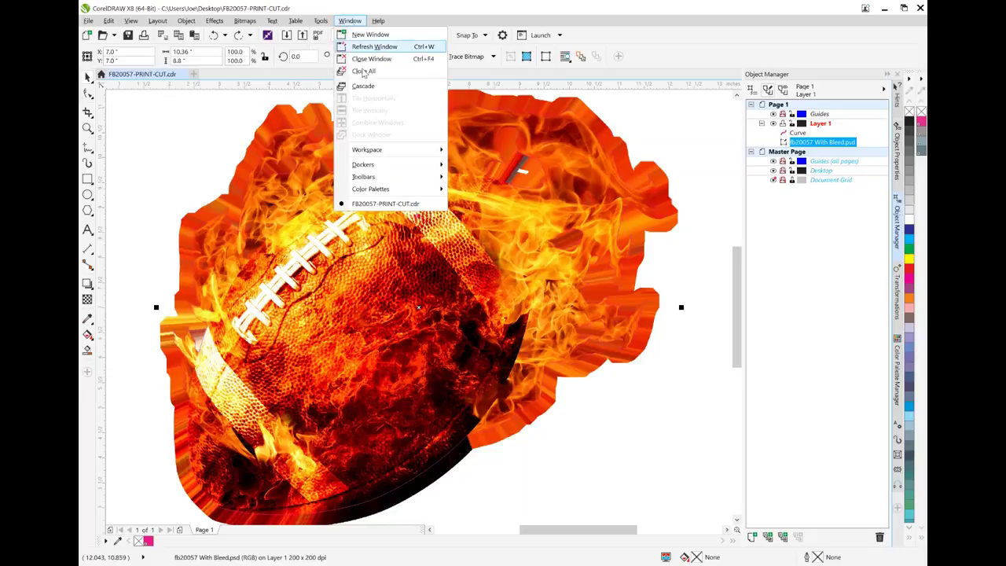
mouse_move(395, 196)
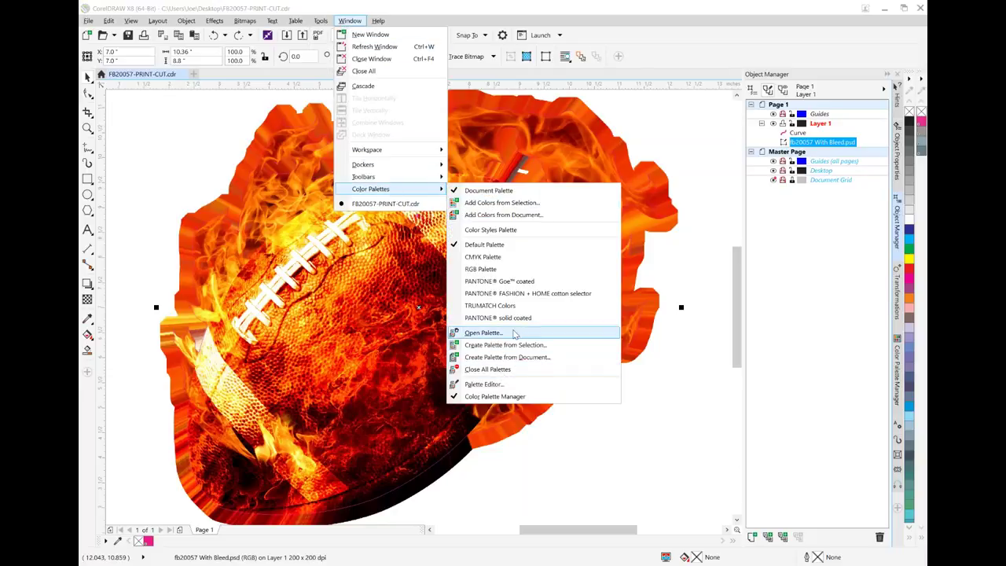
click(488, 385)
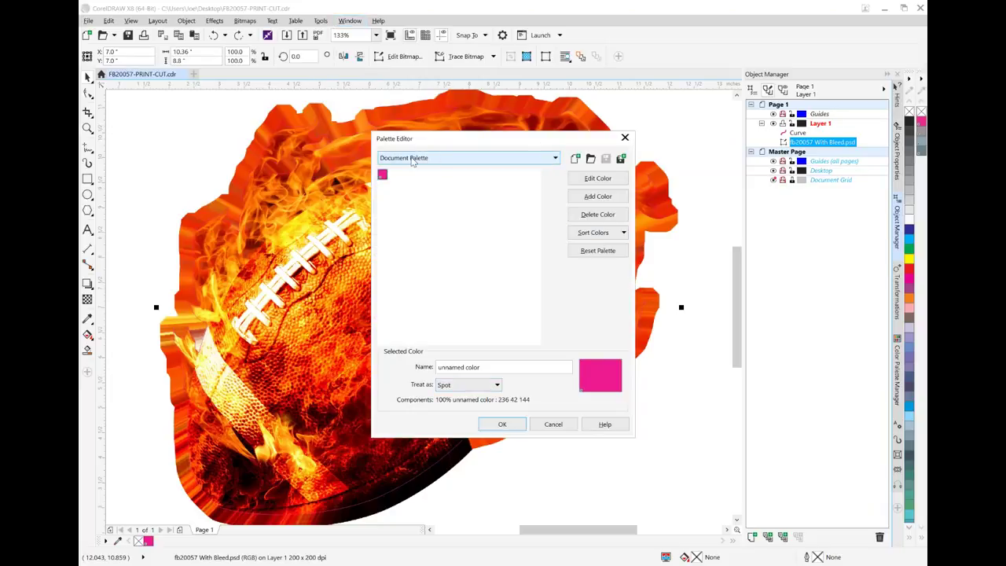
click(556, 158)
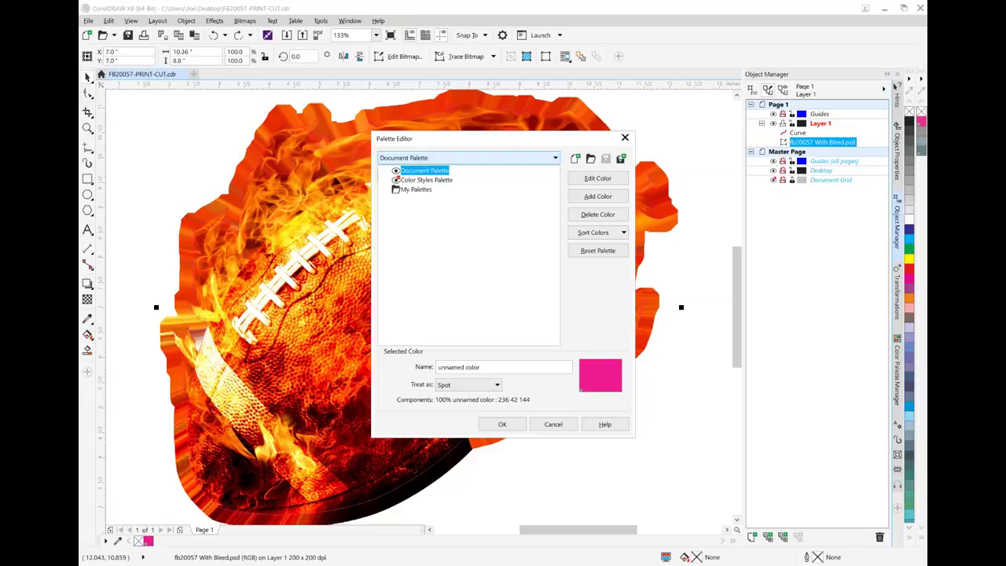
click(556, 158)
click(556, 158)
click(428, 172)
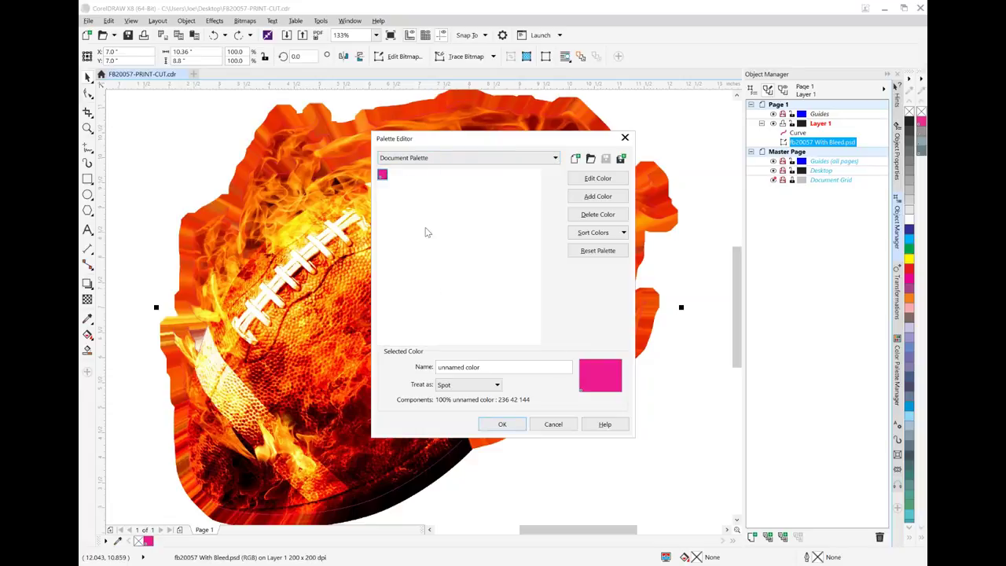
click(488, 364)
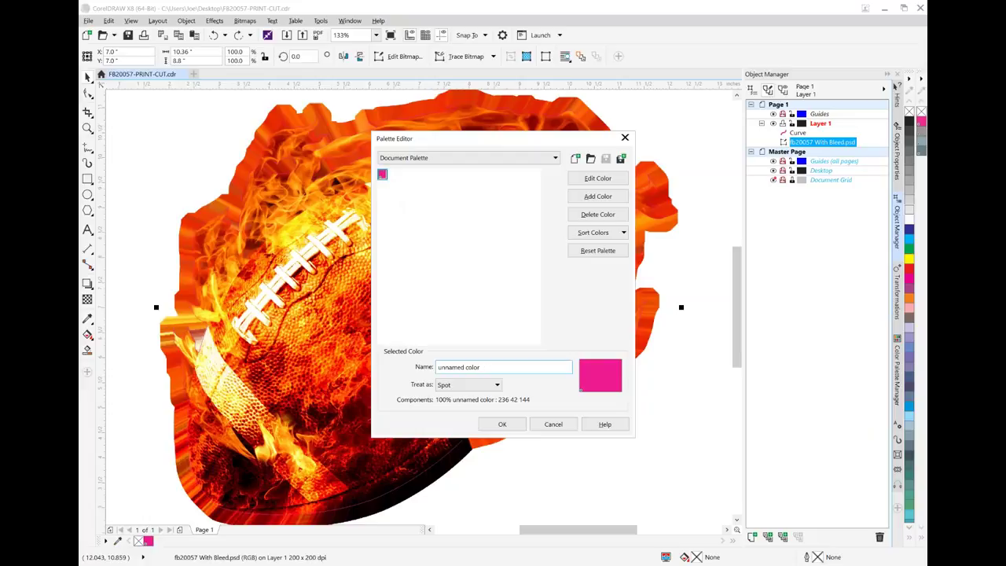
key(ctrl+a)
text(C)
key(Return)
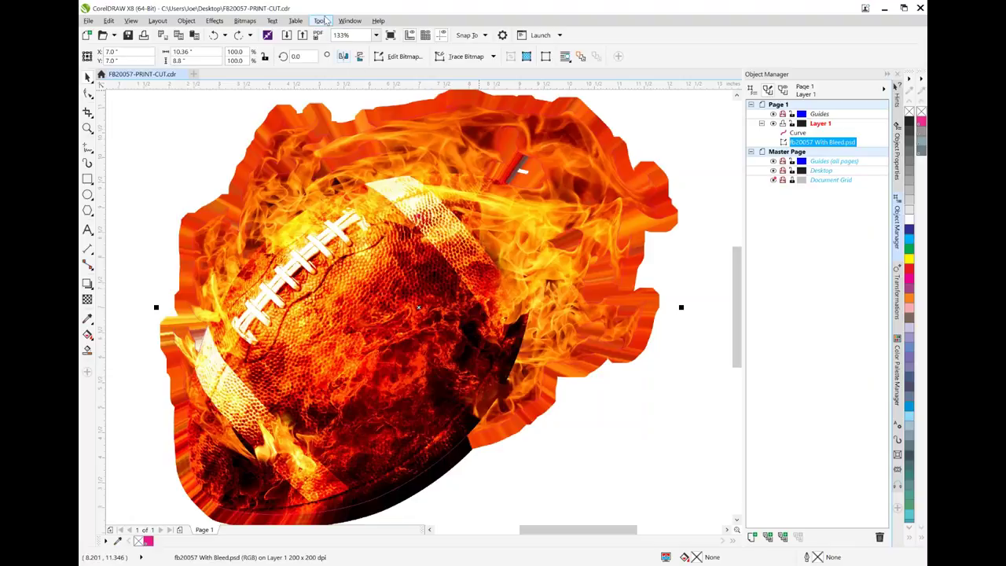
- Reopen the Palette Editor and add a blue process color, C93 M78 Y0 K0, to the Document Palette
click(348, 20)
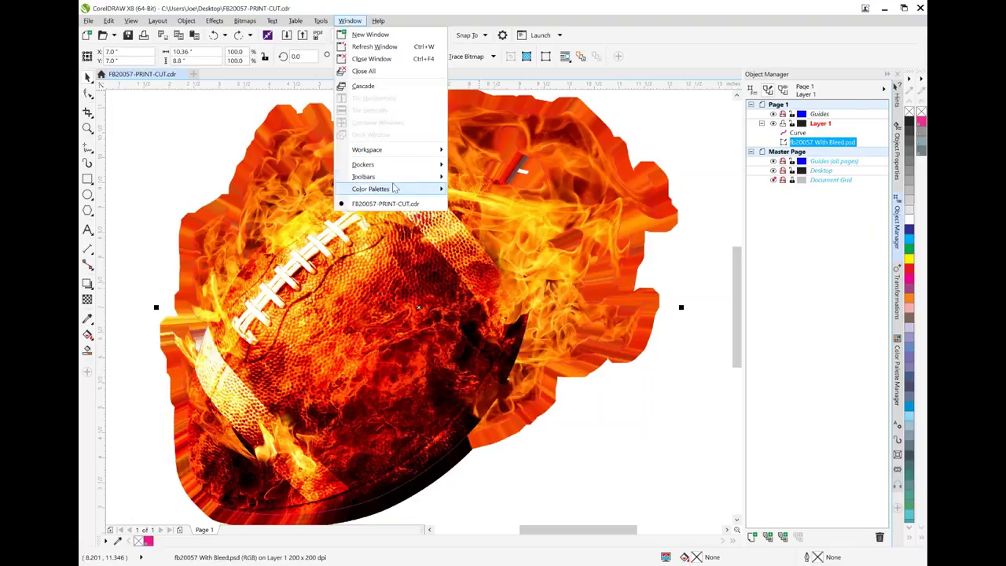
mouse_move(438, 190)
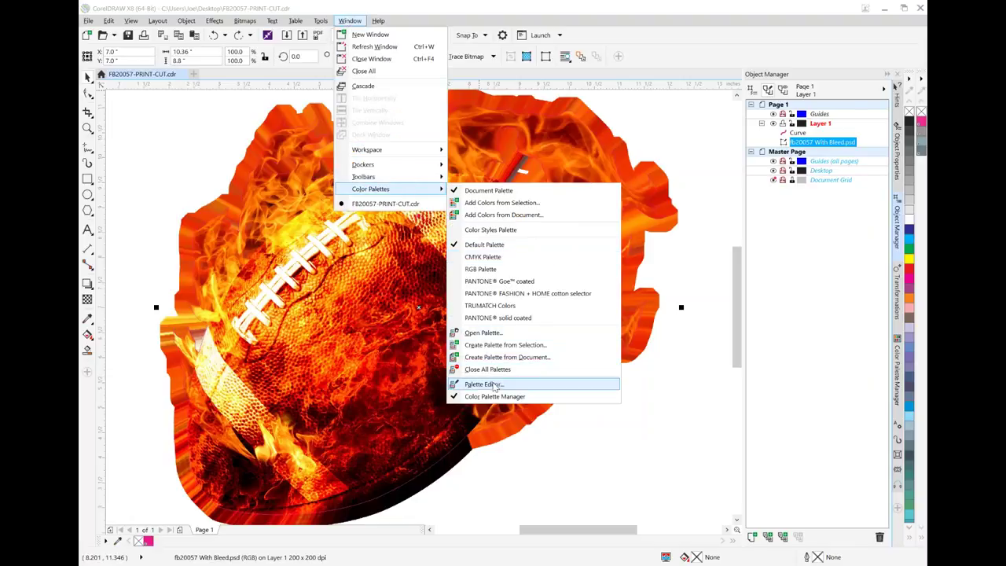
click(488, 384)
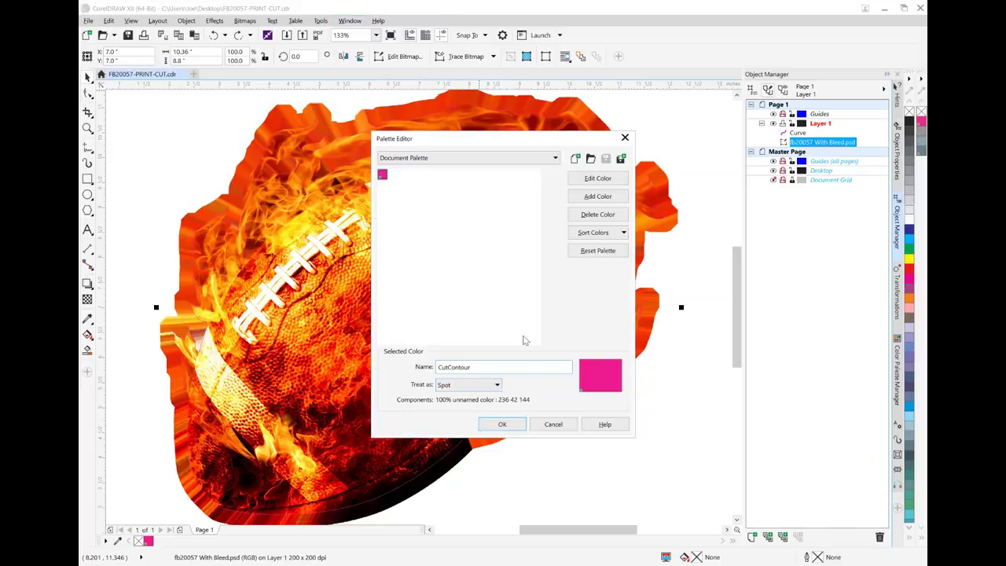
click(597, 178)
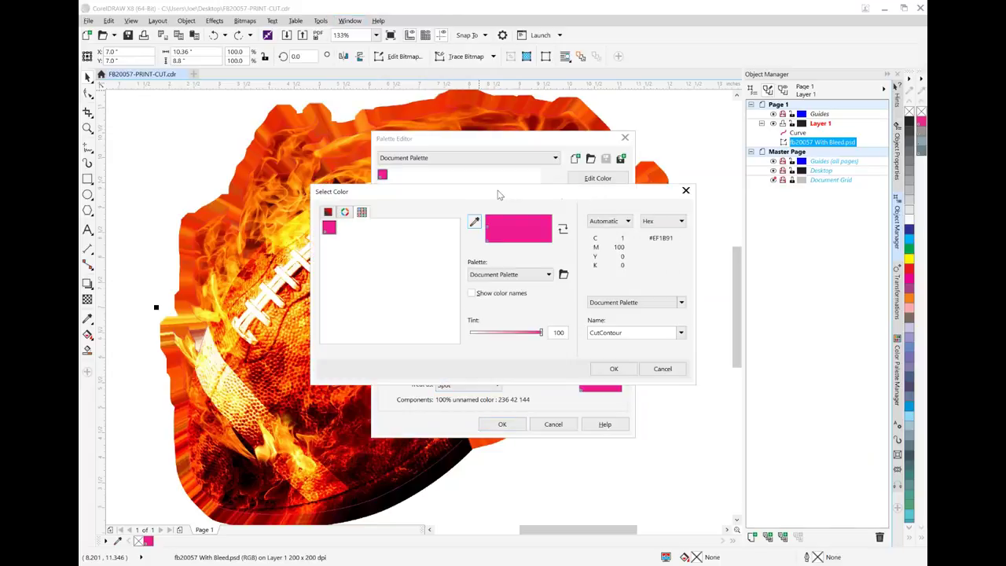
click(329, 212)
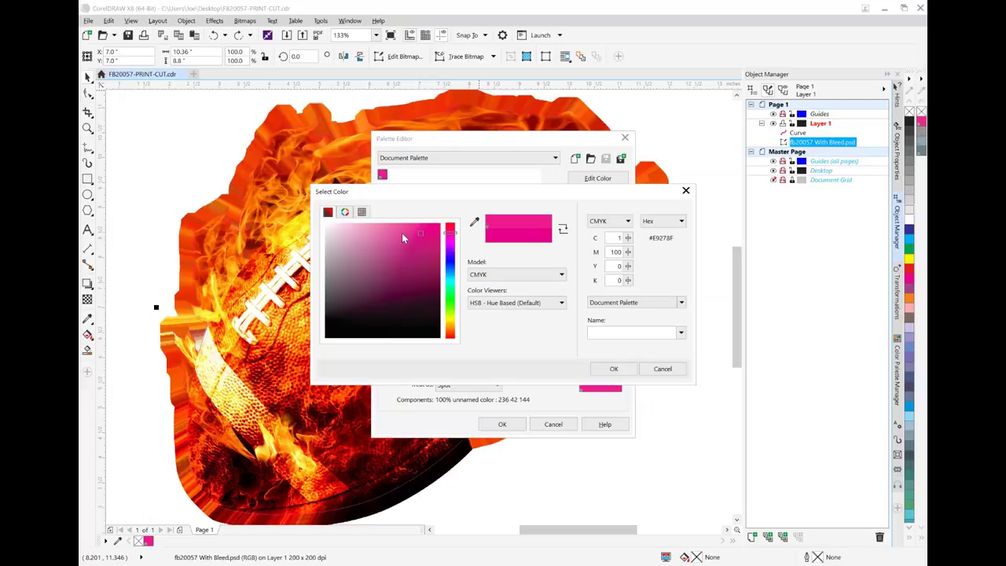
mouse_move(456, 238)
mouse_down()
mouse_move(453, 266)
mouse_move(450, 202)
mouse_up()
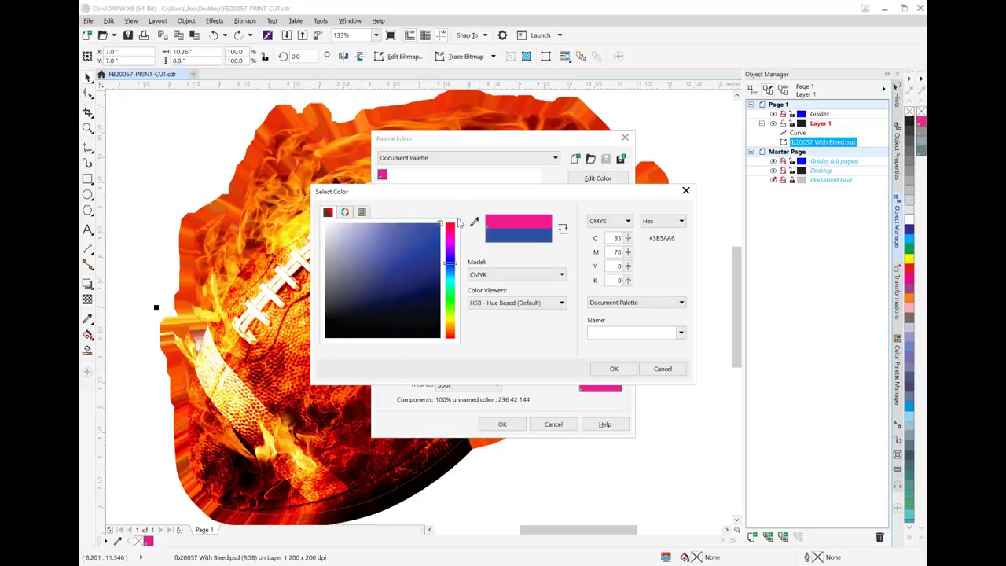
click(614, 368)
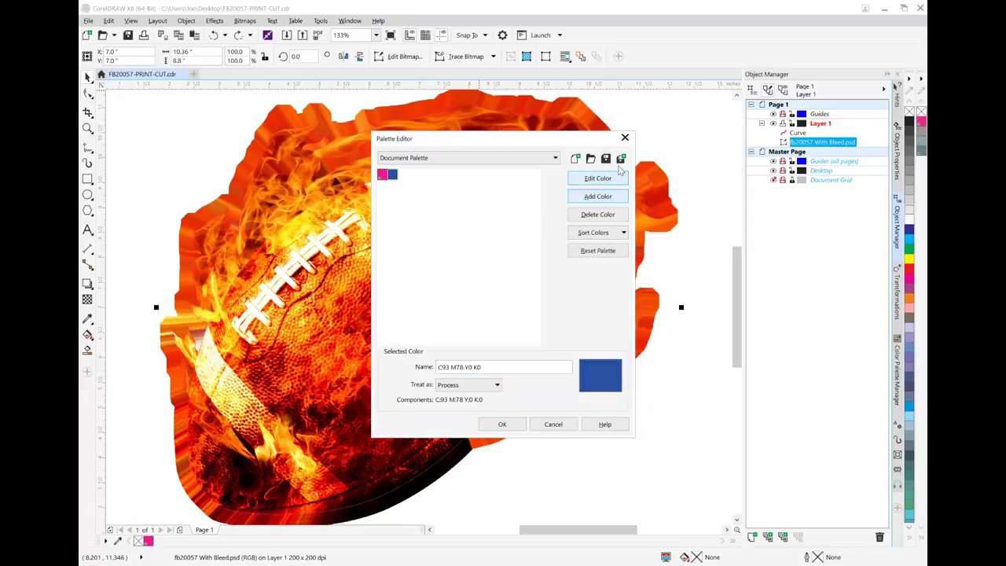
- Add white, C0 M0 Y0 K0, to the Document Palette
click(598, 197)
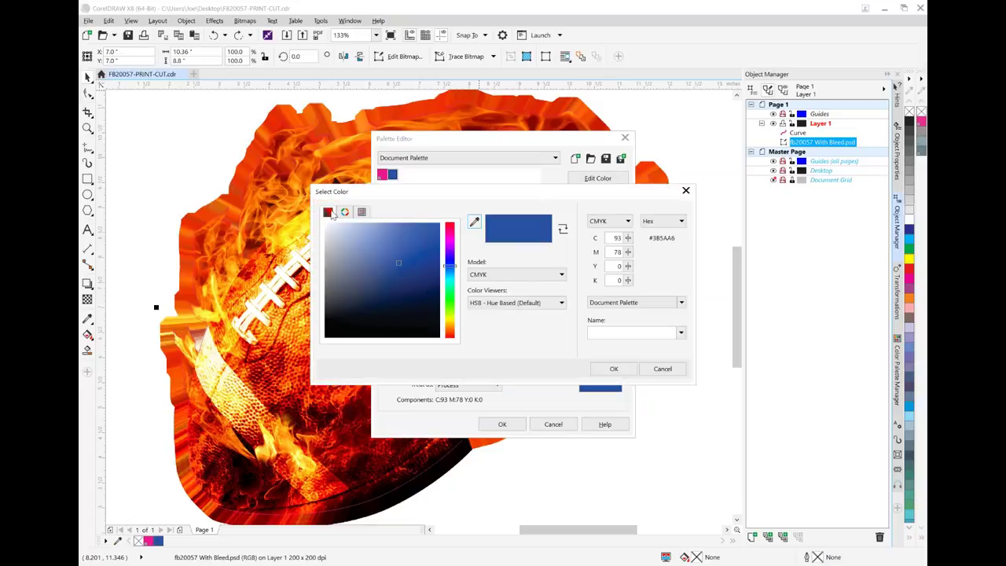
drag(374, 262, 322, 220)
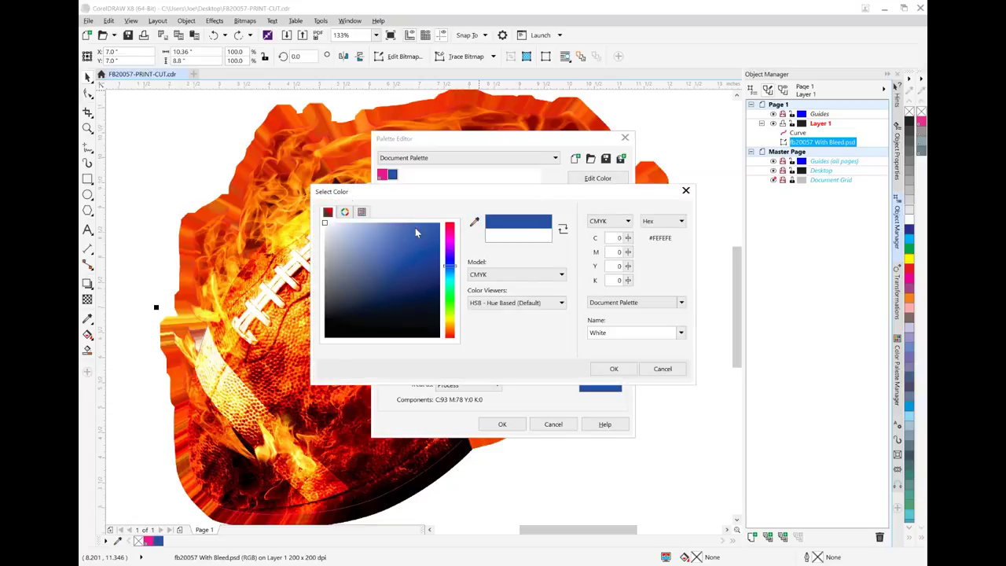
click(627, 371)
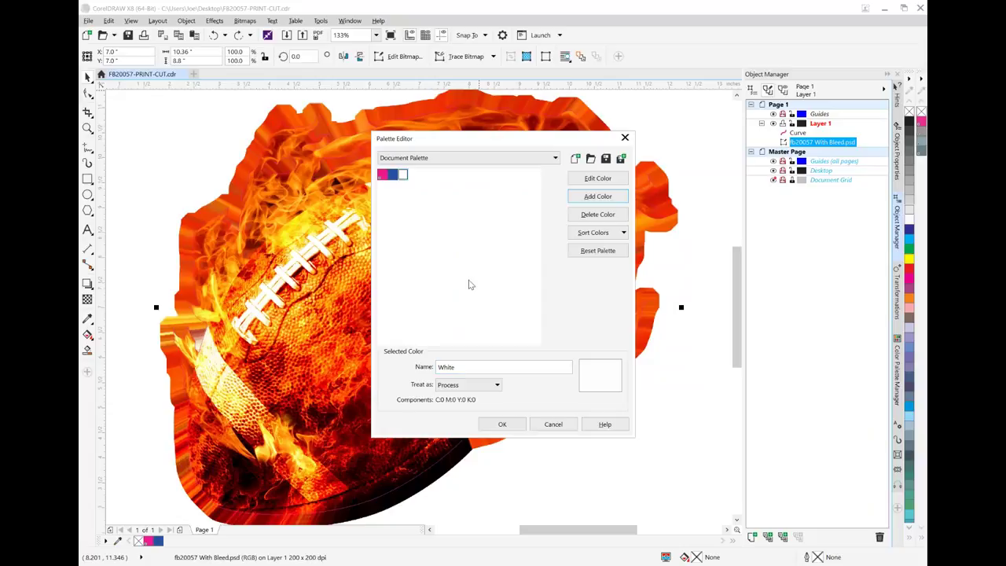
- Add a yellow process color, C4 M0 Y100 K0, to the Document Palette
click(593, 197)
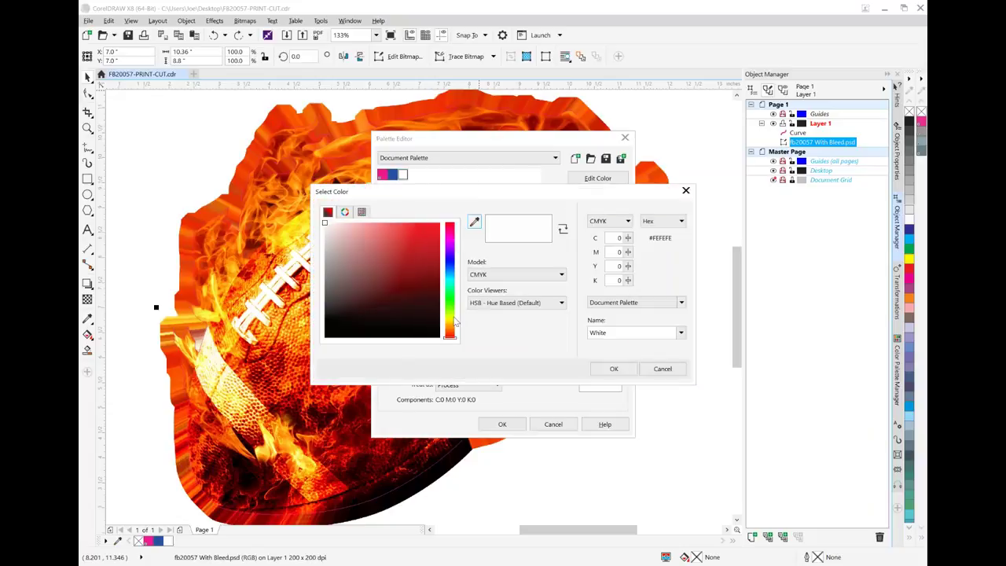
click(450, 321)
drag(417, 275, 452, 210)
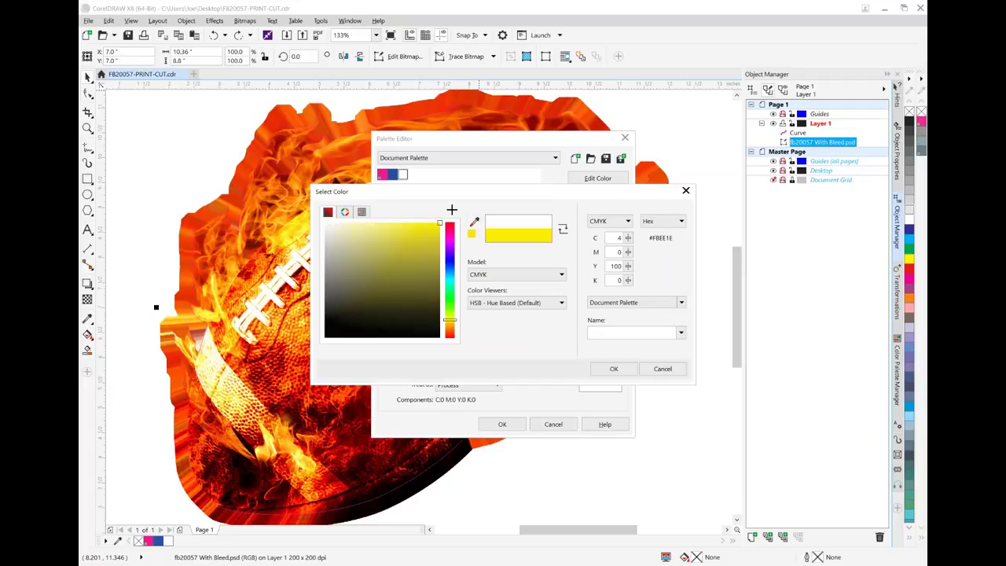
click(613, 369)
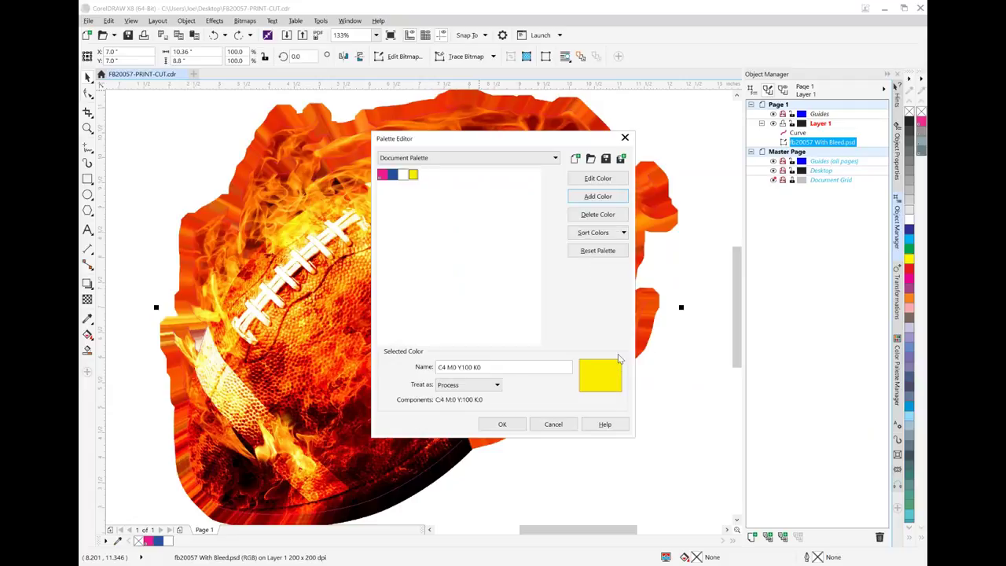
- Add a black process color, C75 M68 Y65 K90, to the Document Palette and apply the palette changes
click(596, 196)
drag(395, 309, 325, 337)
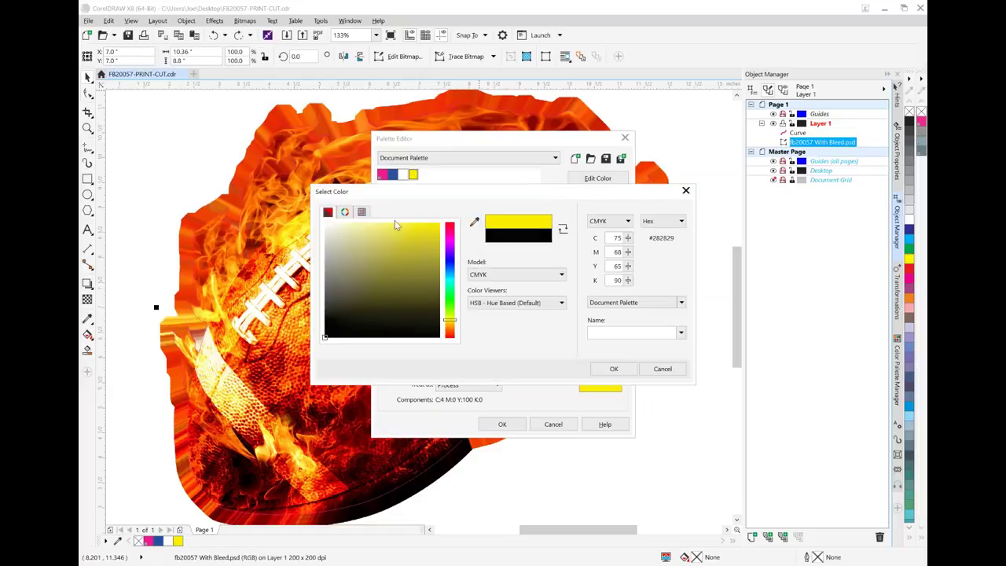
click(615, 368)
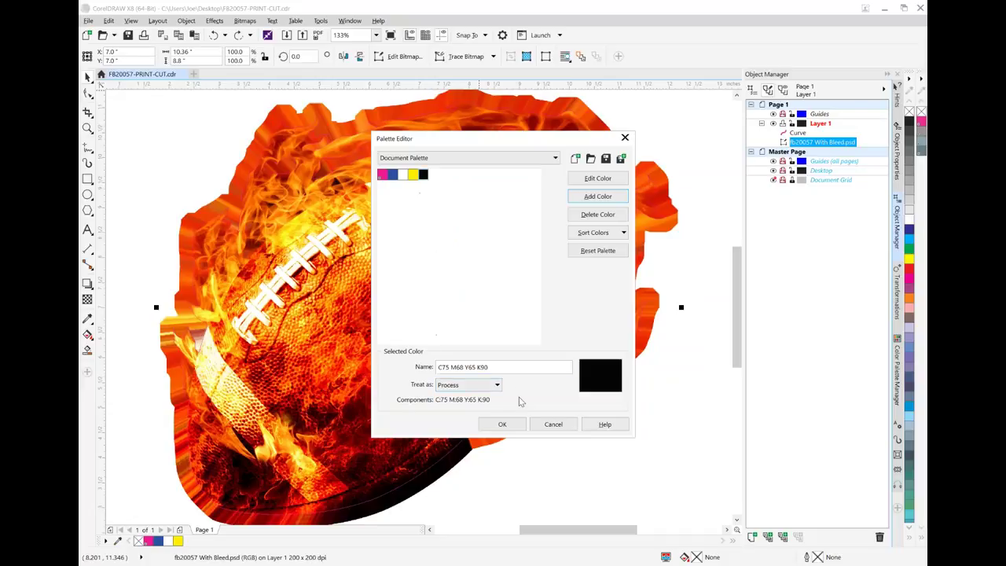
click(503, 424)
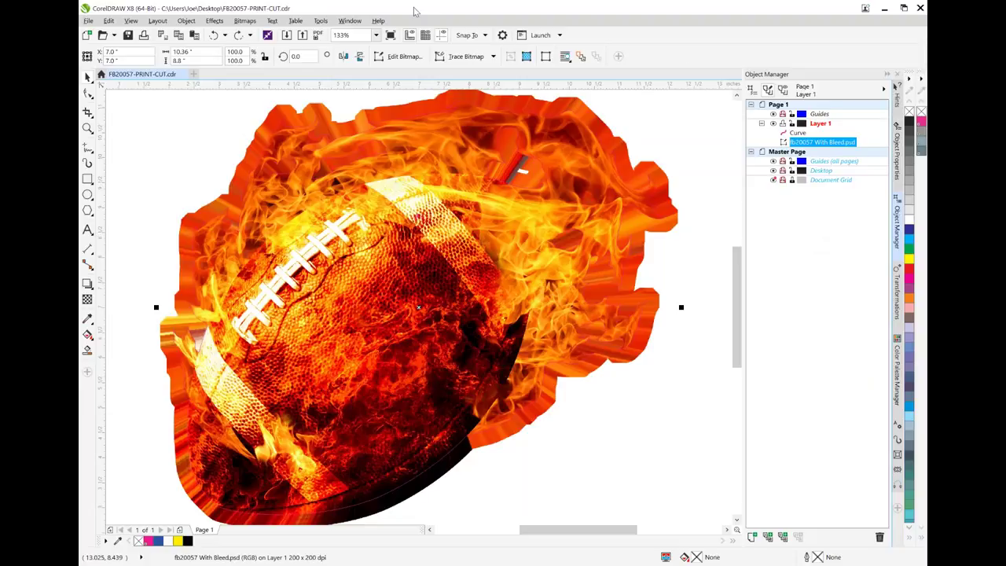
- Display the Color Palette Manager docker with its list of palettes and palette libraries
click(350, 21)
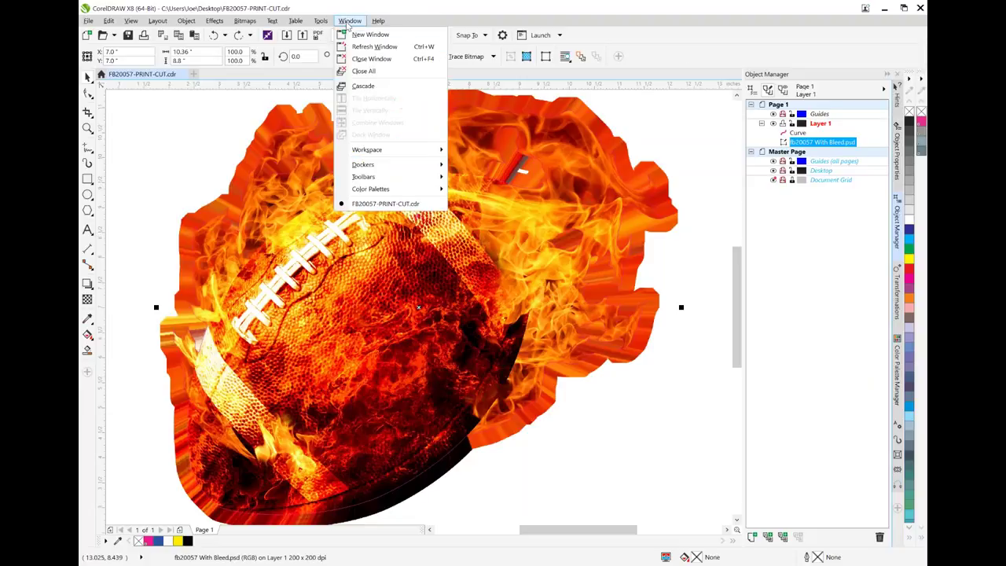
mouse_move(395, 166)
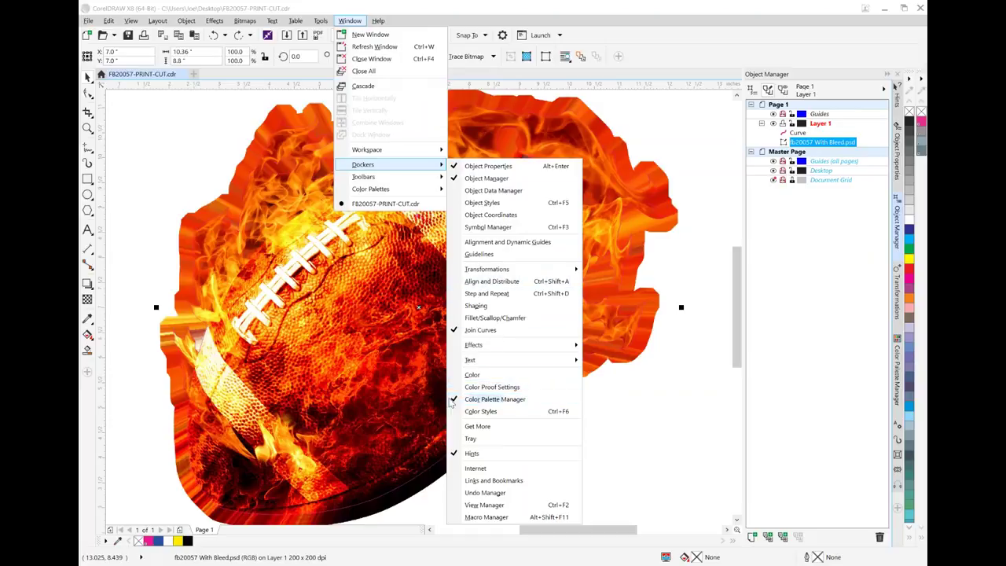
click(482, 400)
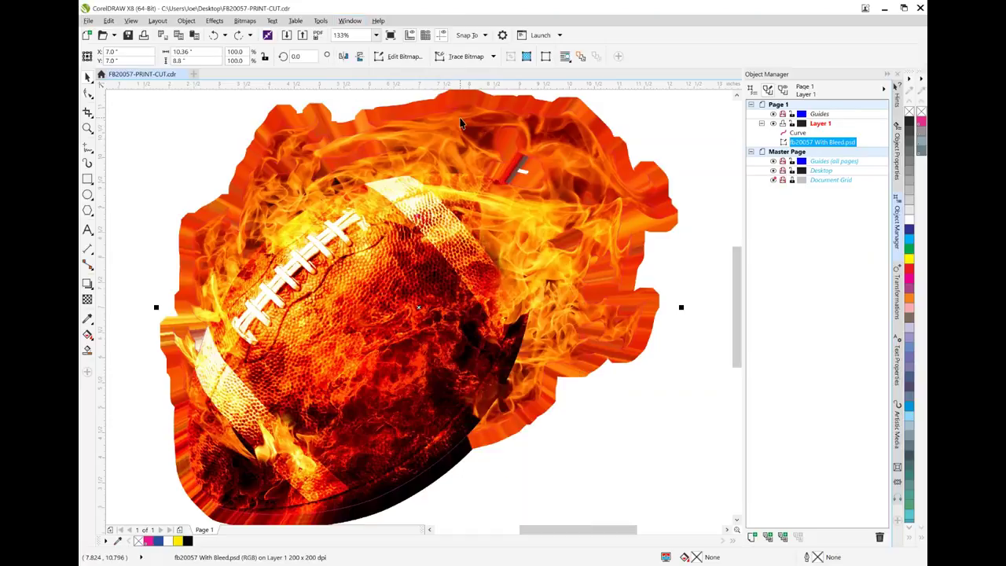
click(350, 20)
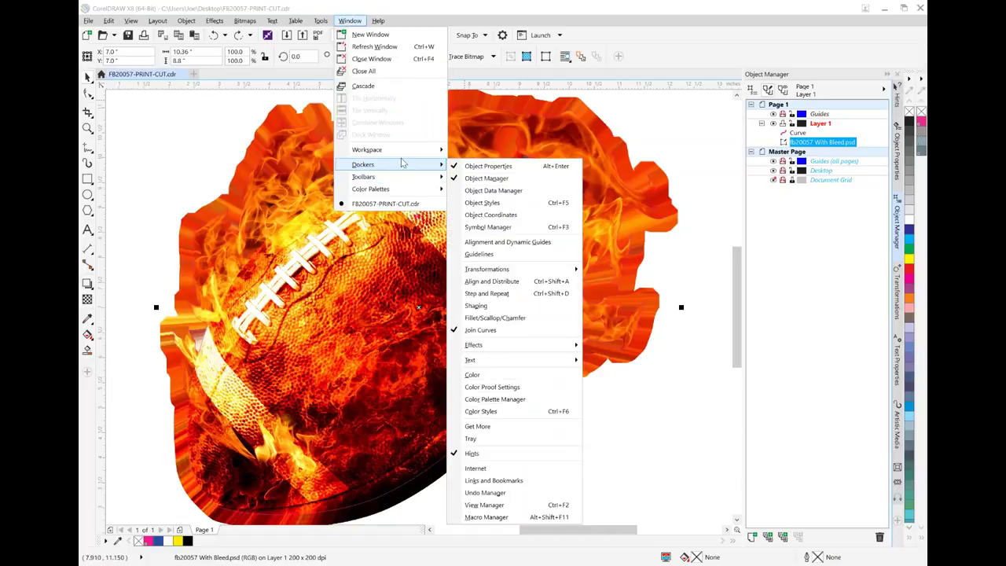
click(495, 400)
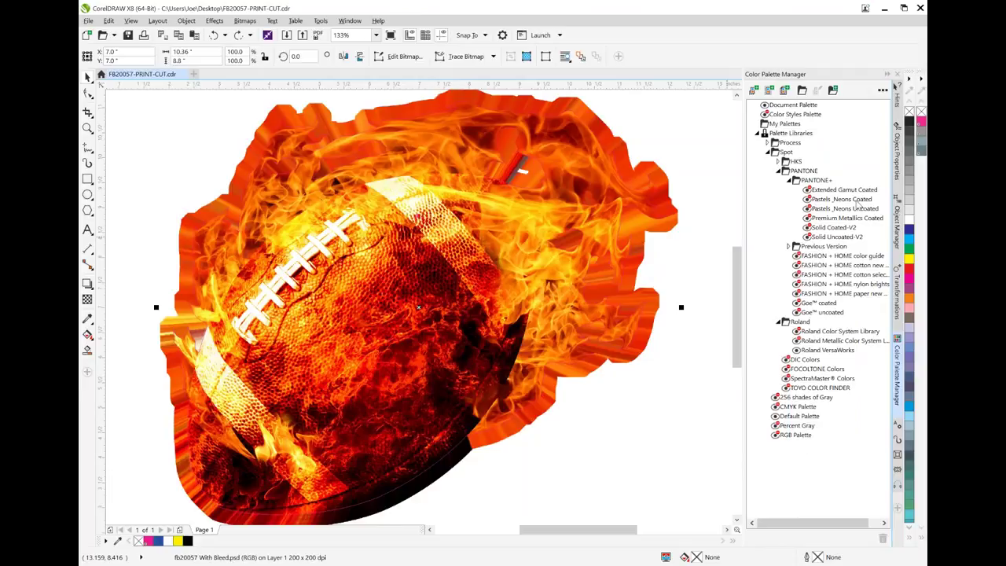
- Hide the Document Palette and show it again, and return to the Object Manager
click(798, 106)
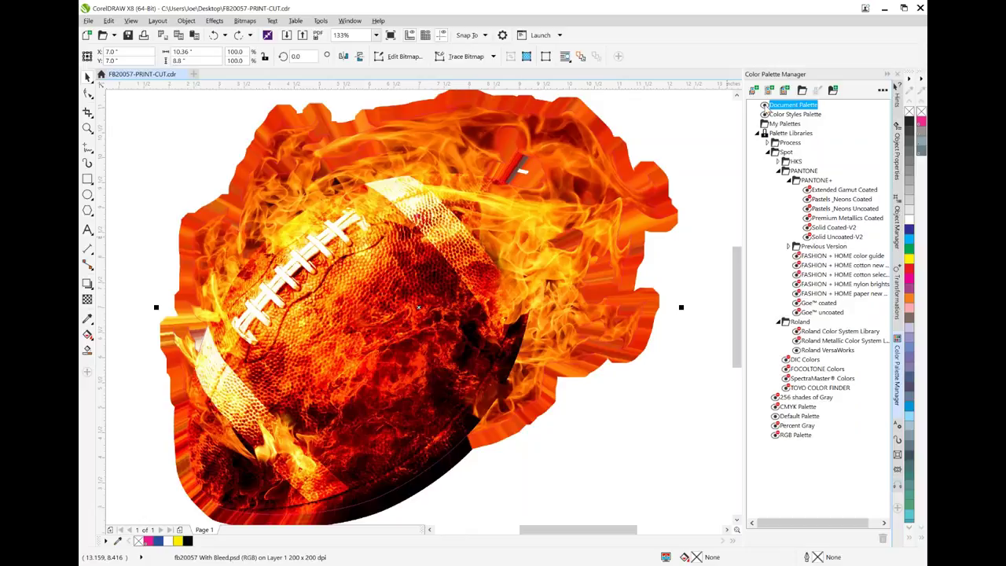
click(766, 104)
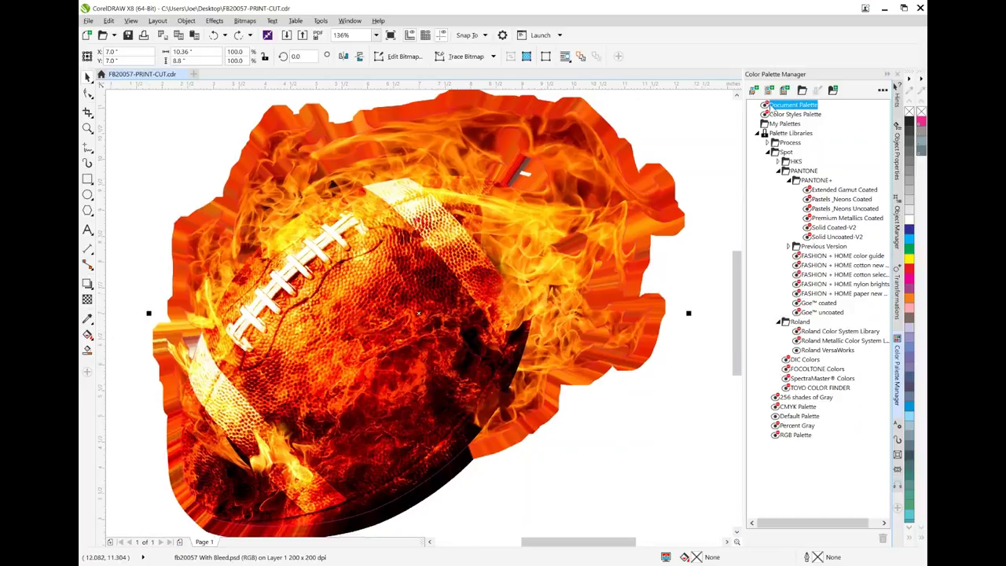
click(765, 104)
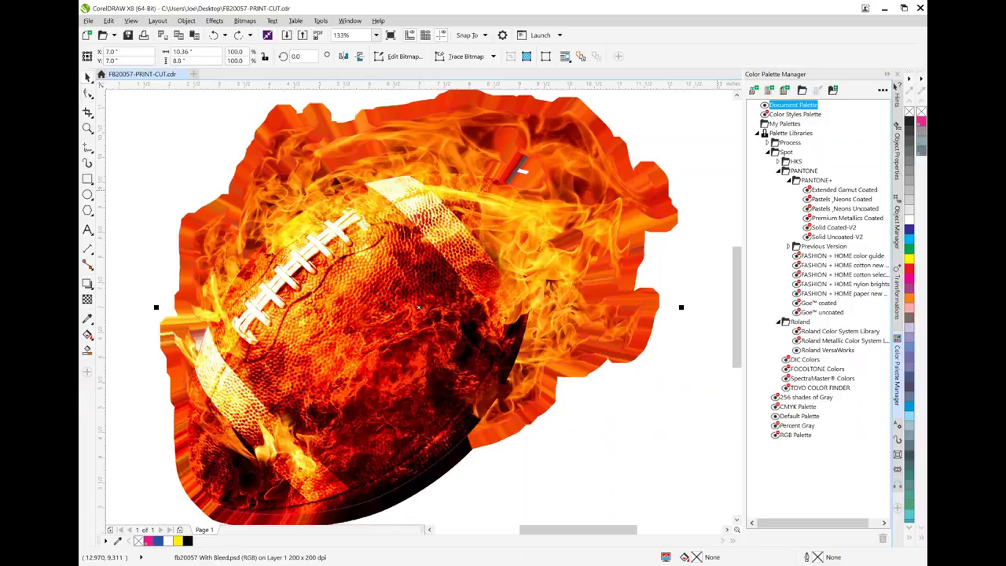
click(898, 228)
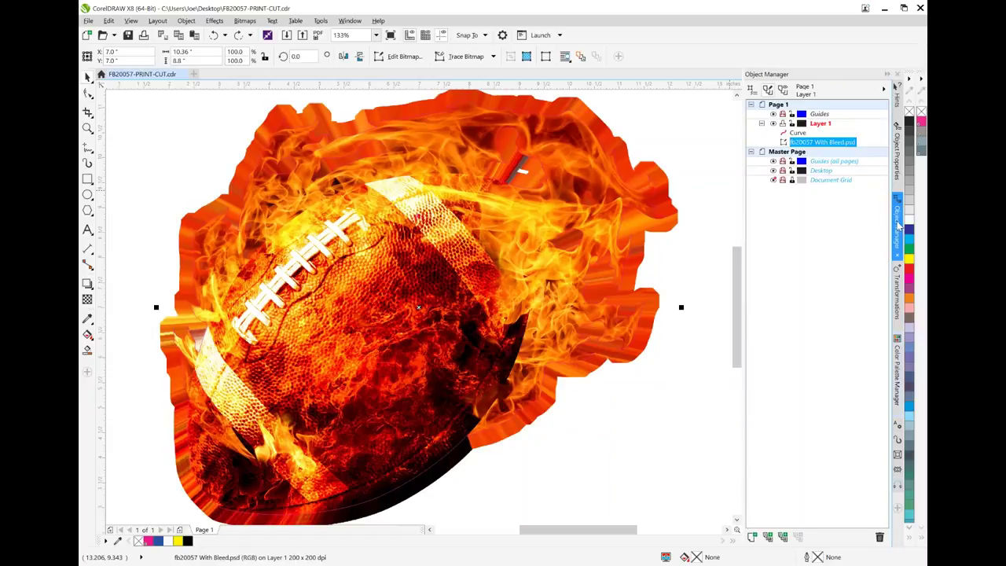
- Fit the page height in view and move the football bitmap and its cut curve together to the upper part of the page
click(376, 35)
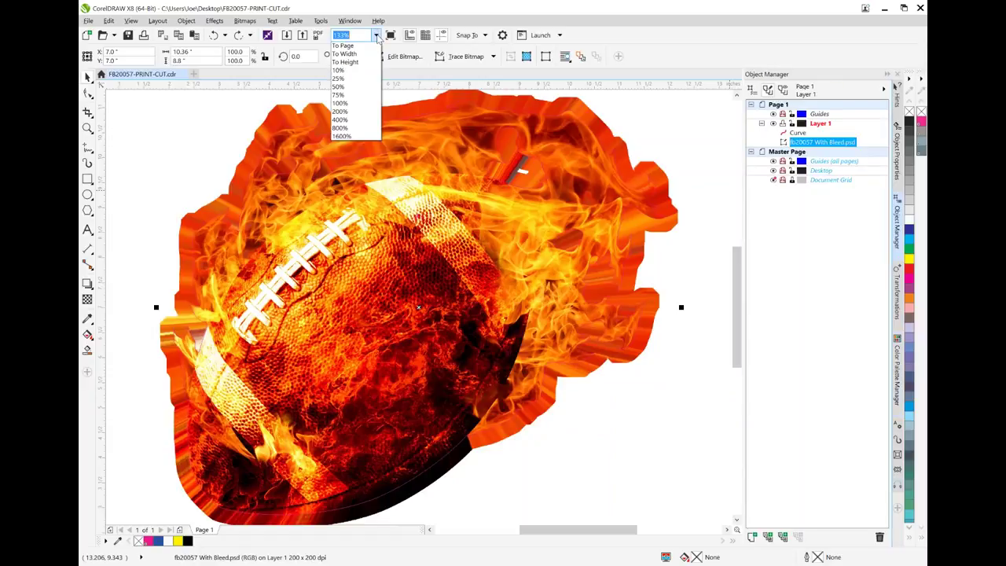
click(341, 63)
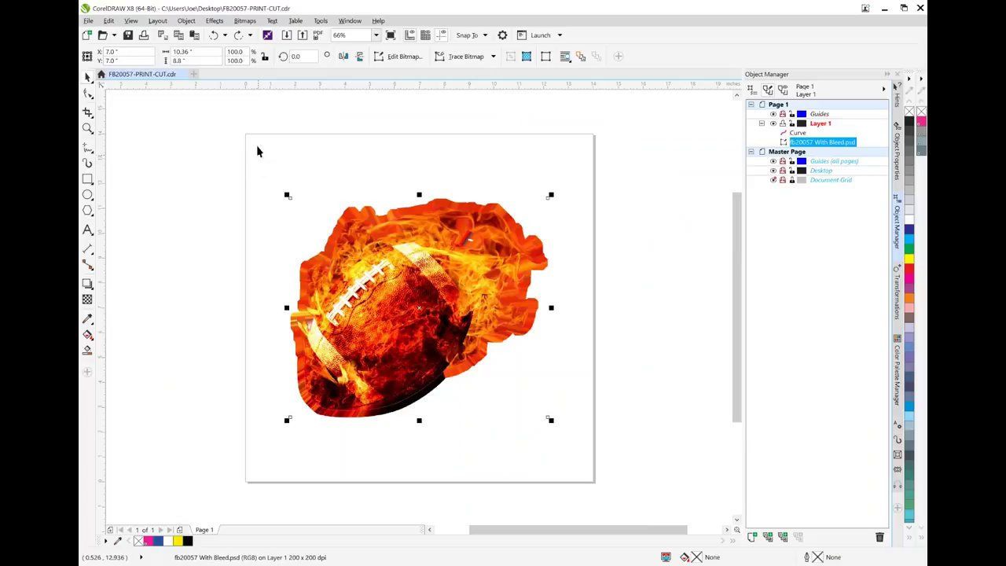
drag(257, 160, 609, 477)
key(Escape)
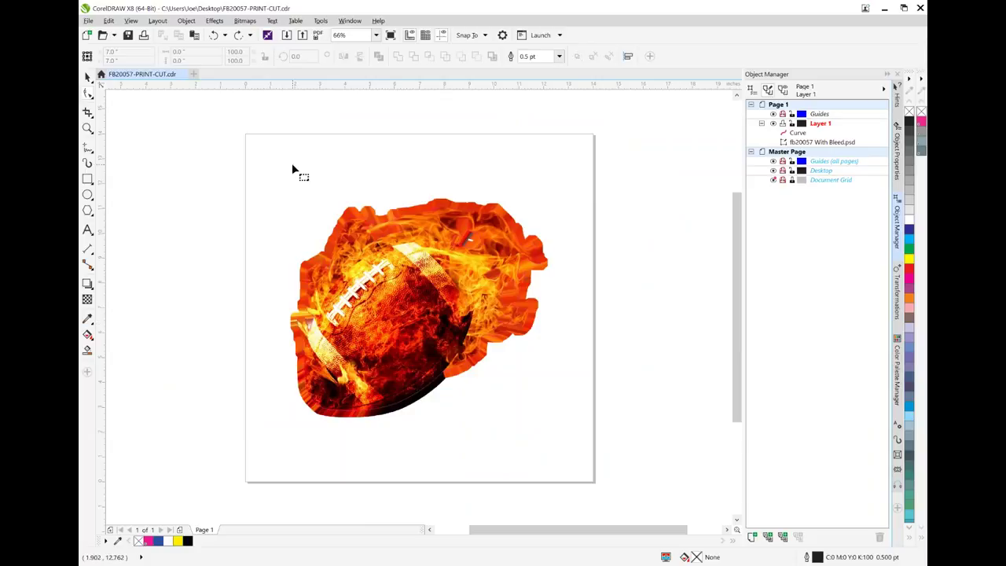
click(87, 77)
drag(265, 155, 601, 469)
drag(446, 311, 448, 253)
click(449, 407)
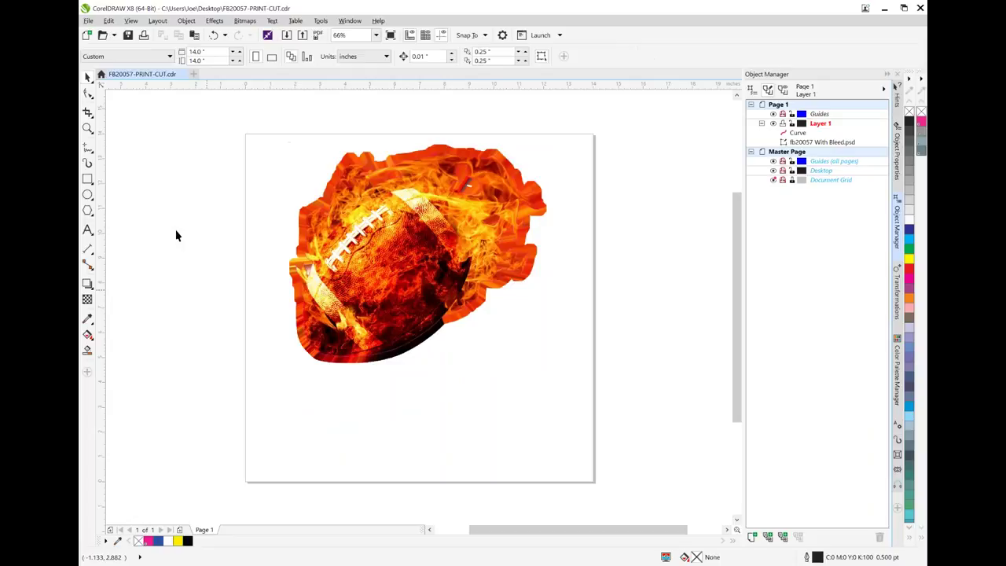
- Add the artistic text JACKSON HIGH on two lines in the empty area below the football
click(86, 231)
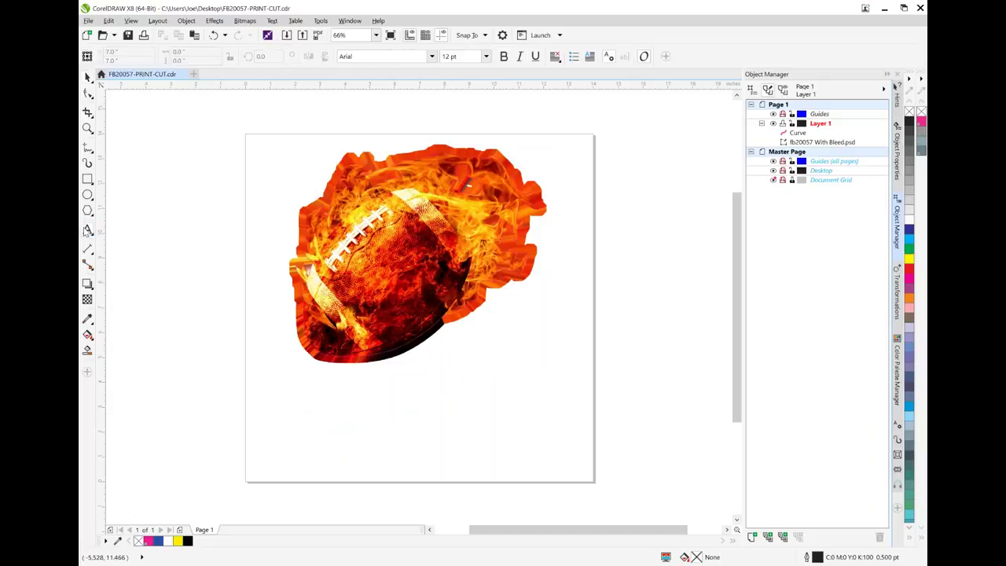
click(296, 404)
click(297, 398)
text(JACKSON)
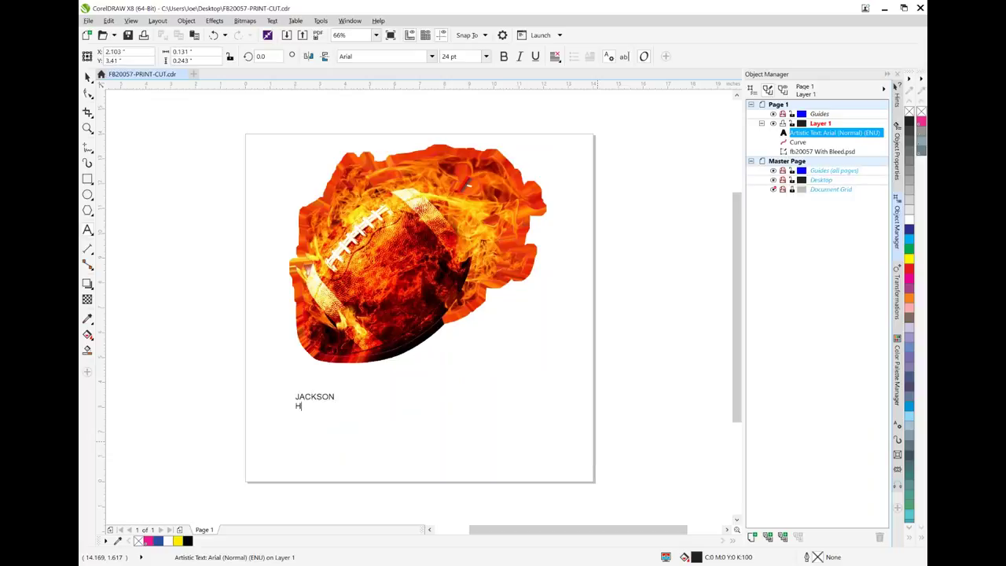
key(ctrl+space)
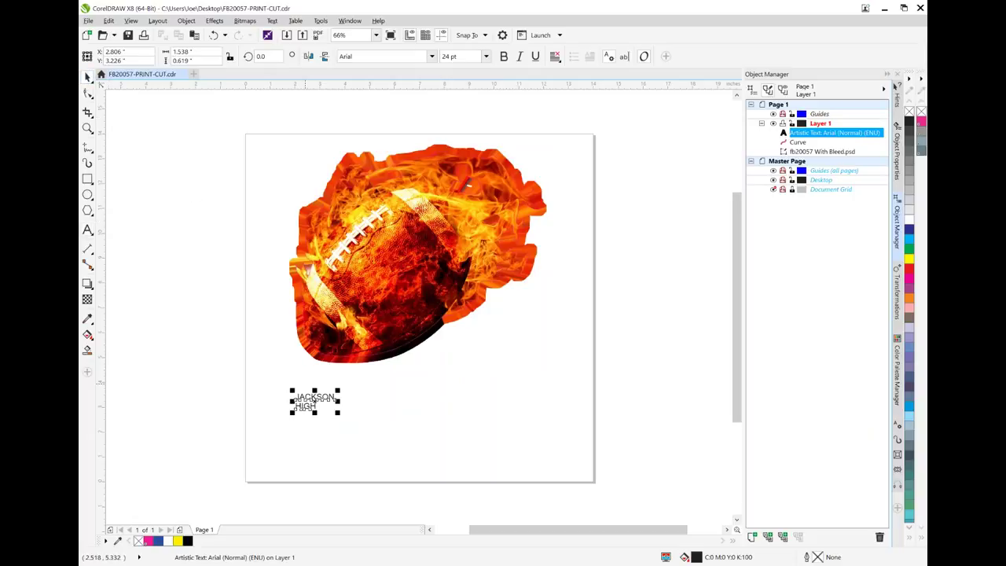
- Set the JACKSON HIGH text in the Typoster font and scale it to about 134 pt, centered on the page beneath the football
drag(339, 414, 497, 477)
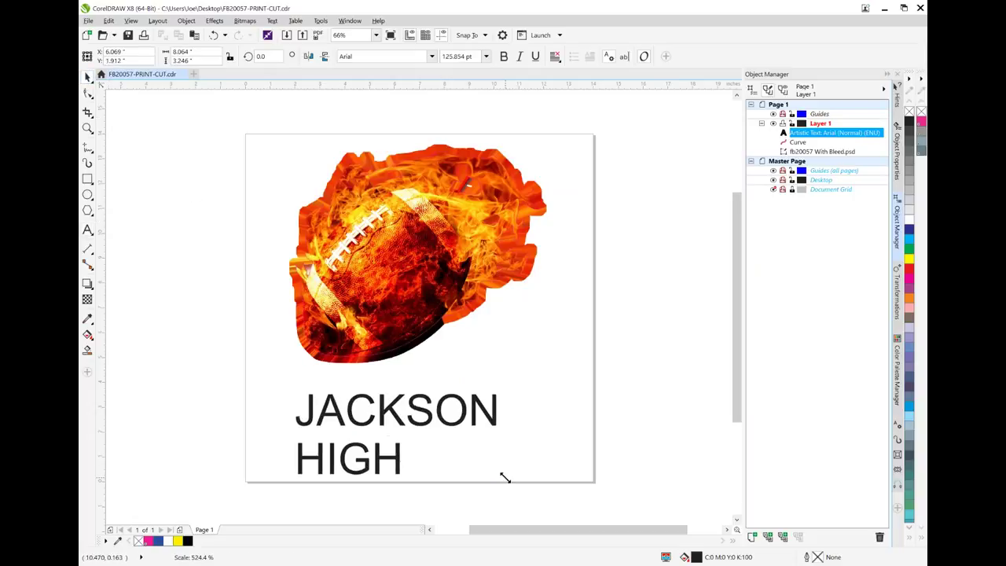
drag(446, 422, 455, 407)
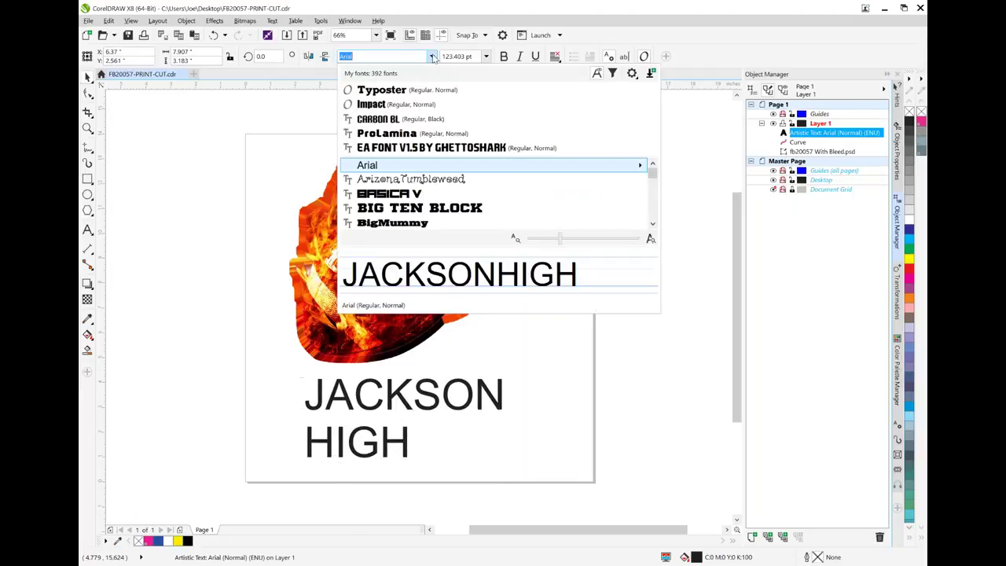
click(378, 88)
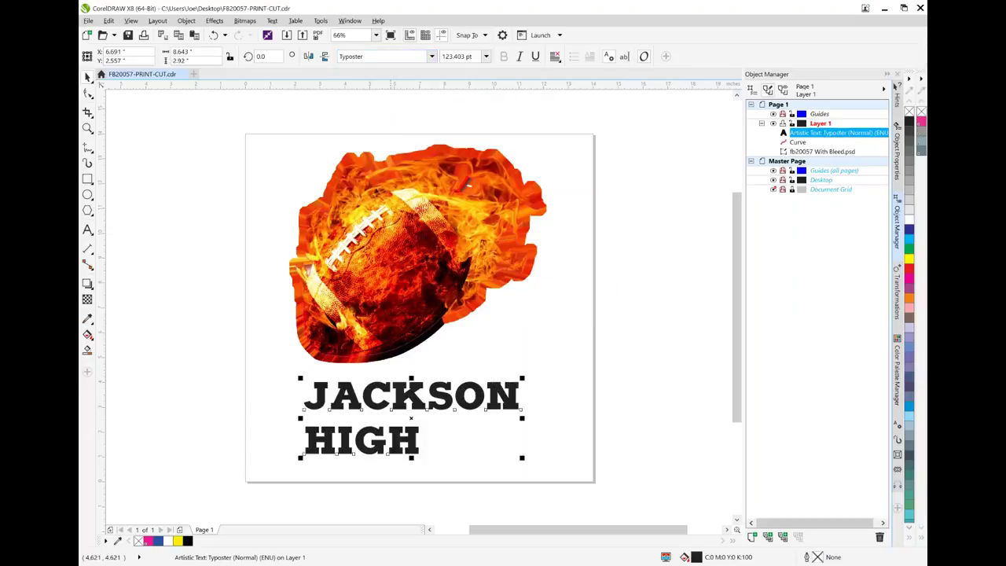
drag(522, 377, 542, 370)
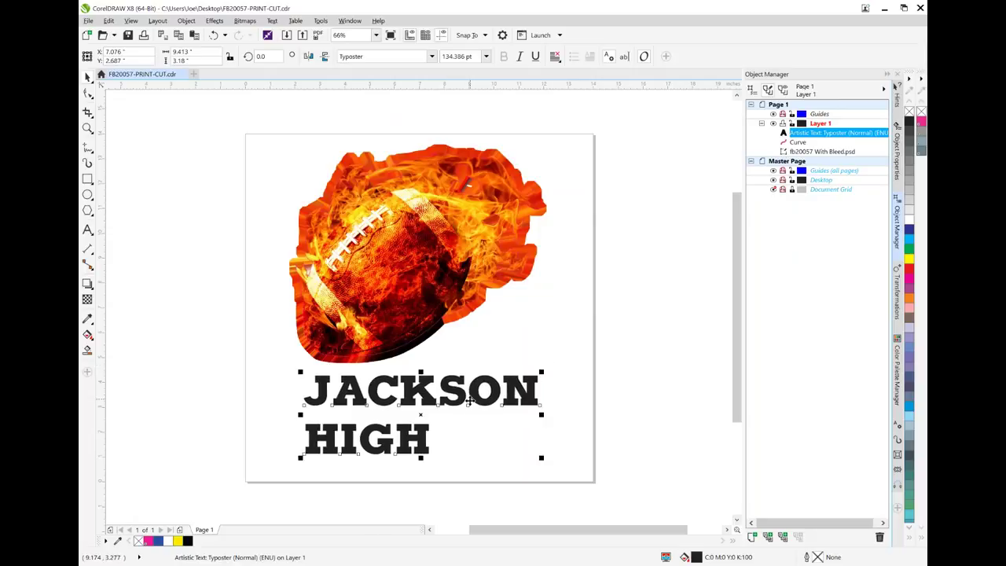
drag(491, 399, 490, 399)
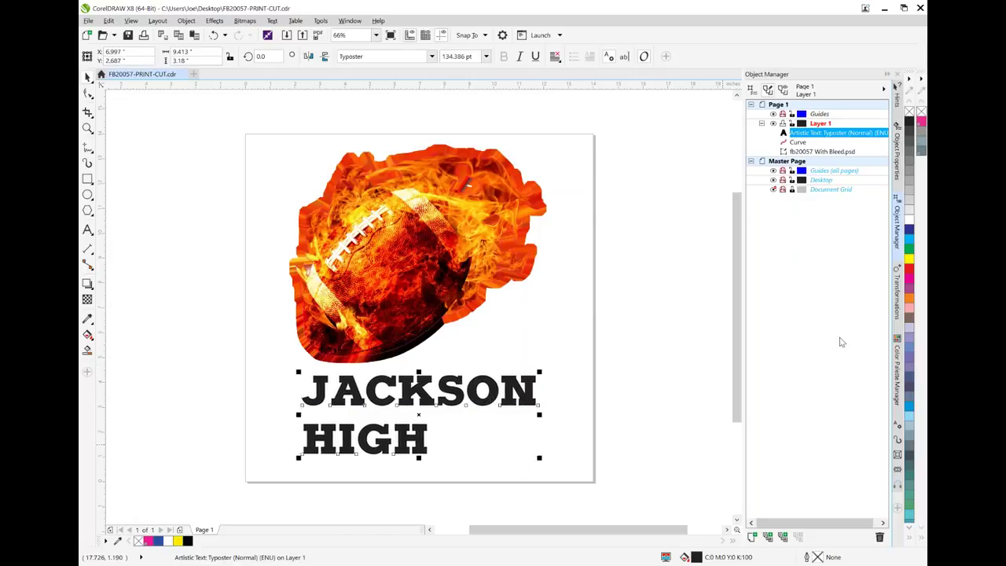
- Display the Text Properties docker and right-align the two lines of the JACKSON HIGH text
click(350, 21)
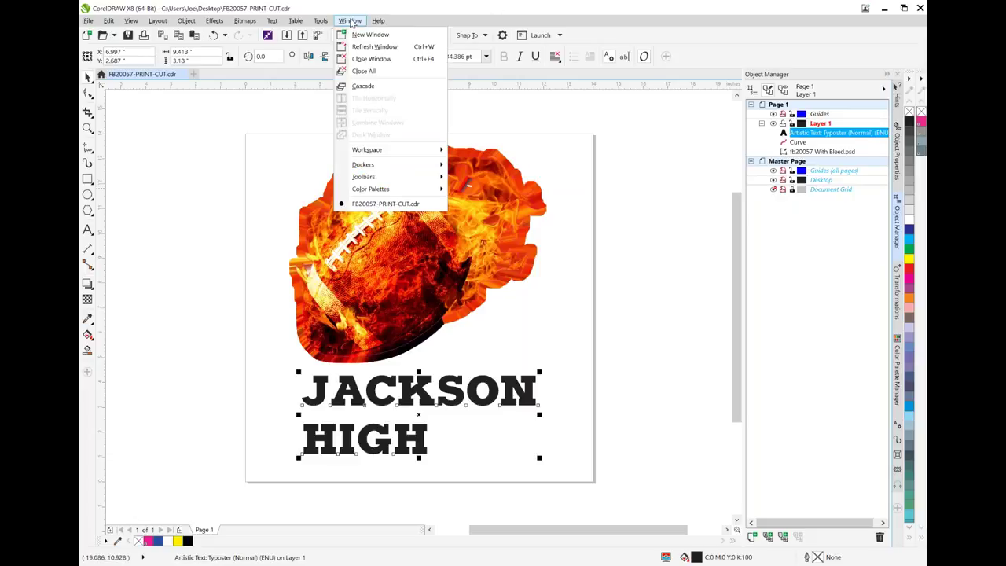
mouse_move(408, 166)
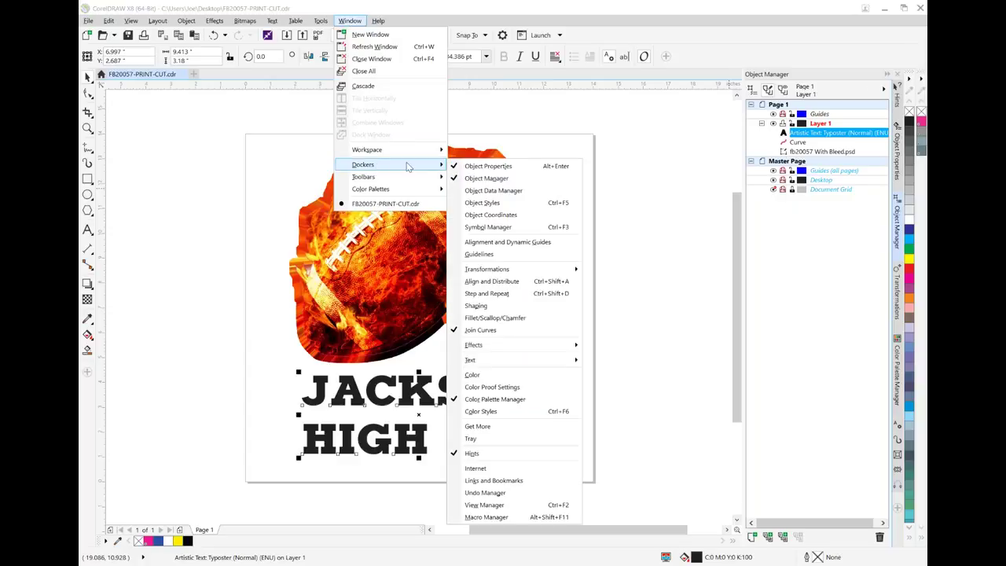
mouse_move(523, 360)
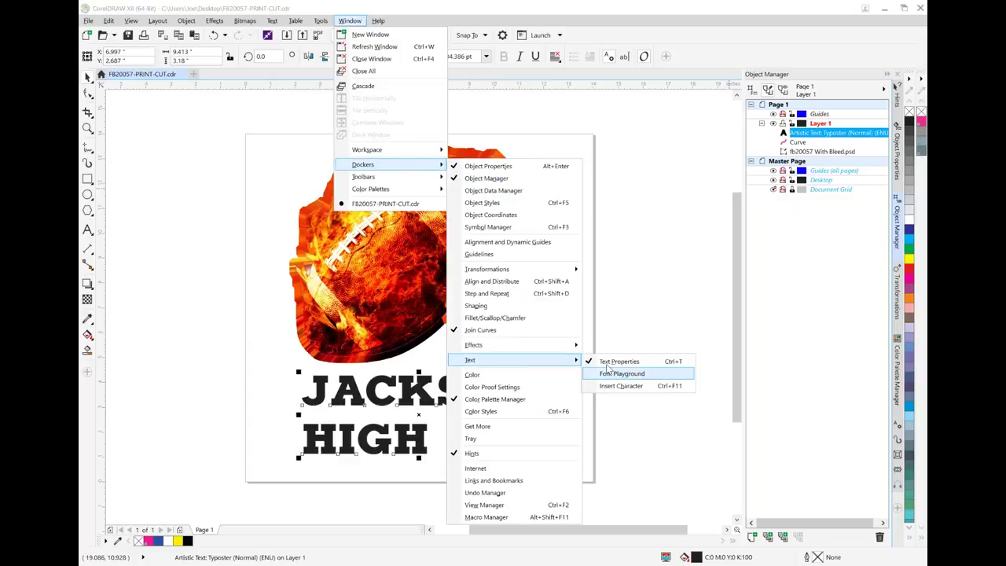
click(610, 362)
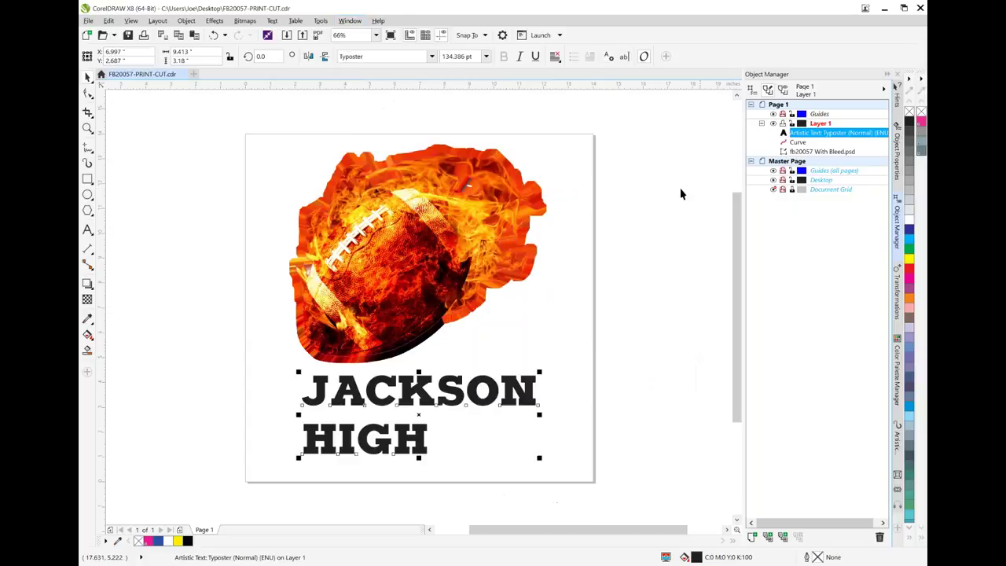
click(350, 21)
mouse_move(397, 166)
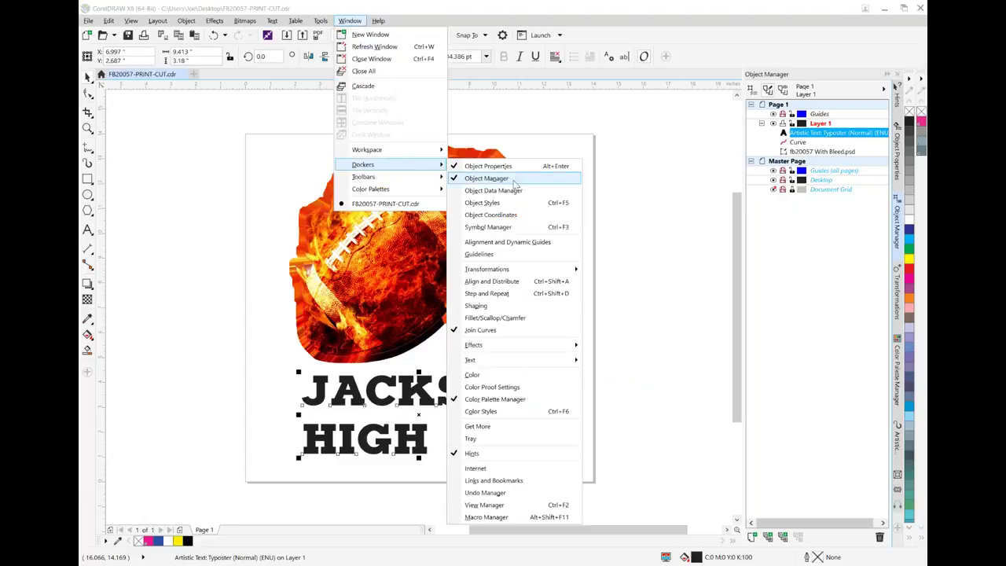
mouse_move(507, 364)
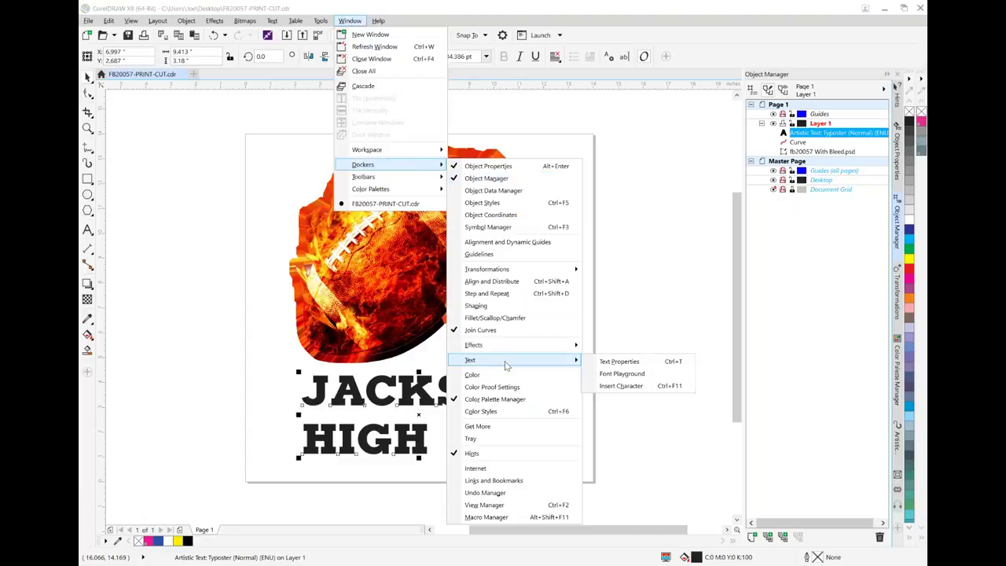
click(616, 364)
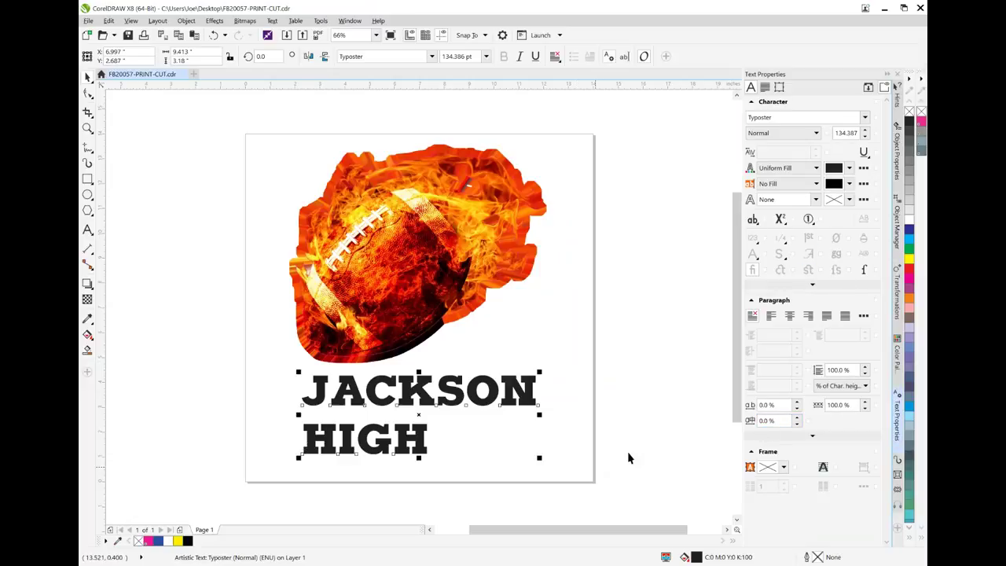
click(810, 316)
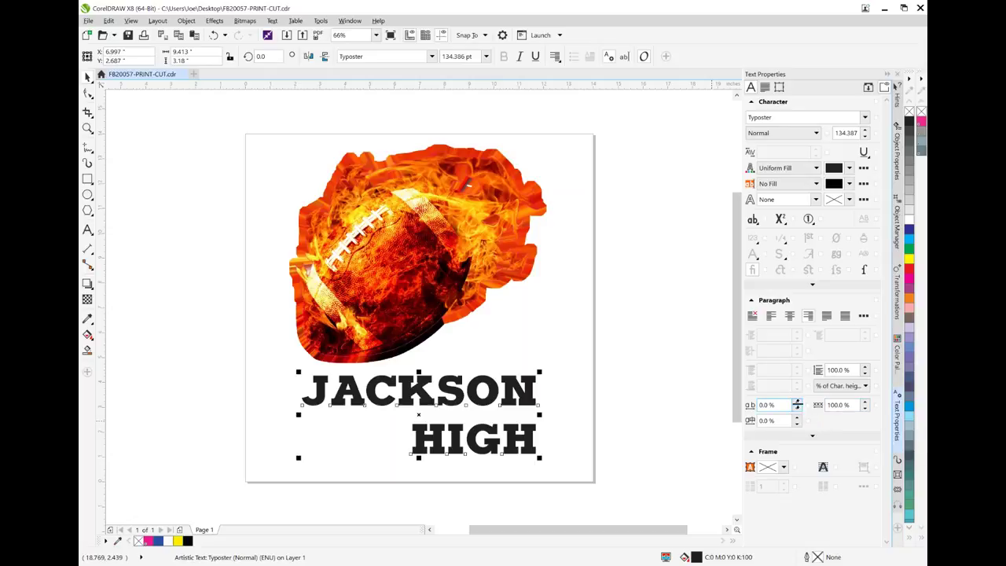
- Tighten the character spacing of the JACKSON HIGH text to -9%
click(797, 402)
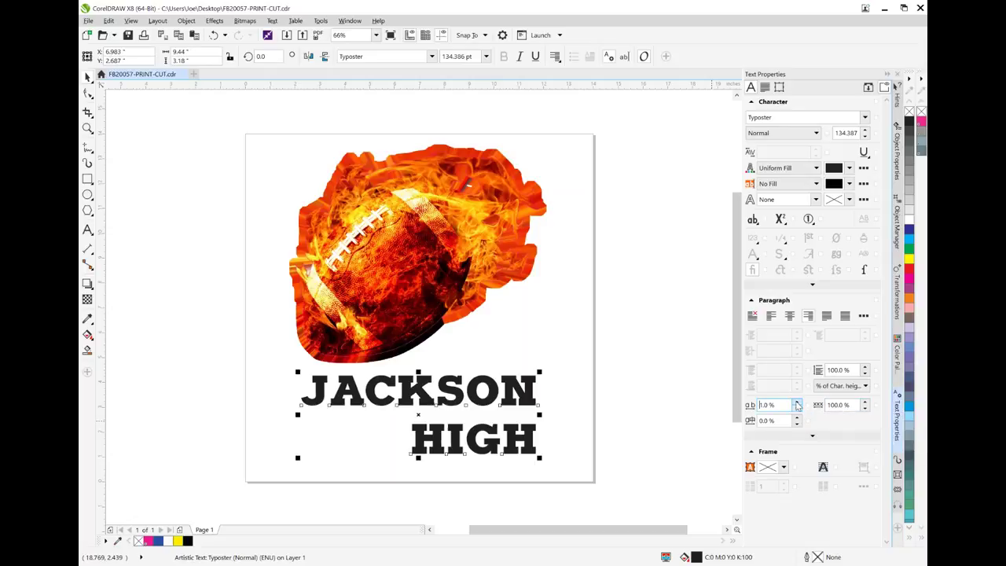
click(798, 409)
click(797, 409)
click(797, 409)
click(797, 409)
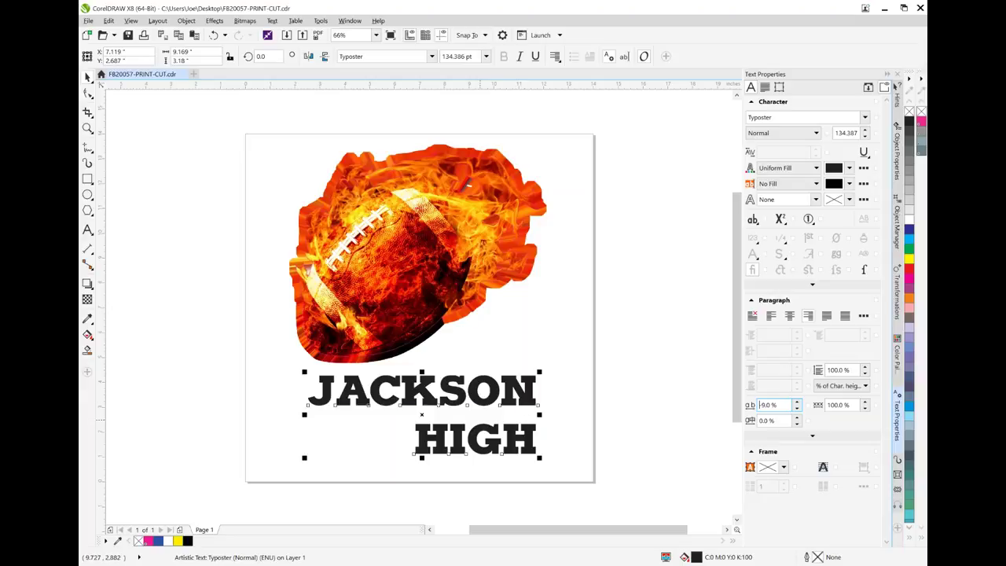
- Reduce the JACKSON HIGH text's line spacing to 72% and tighten its character spacing to -21%
click(865, 374)
click(865, 375)
click(866, 375)
click(866, 374)
click(866, 374)
click(866, 375)
click(865, 374)
click(866, 374)
click(865, 375)
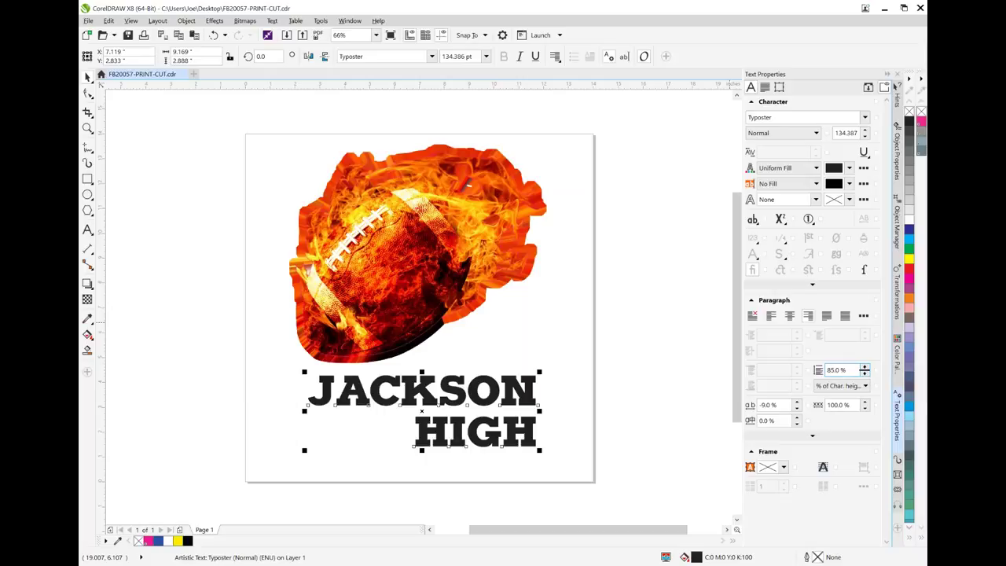
drag(864, 374, 851, 449)
mouse_move(797, 407)
mouse_down()
mouse_move(799, 426)
mouse_move(797, 397)
mouse_move(802, 432)
mouse_move(798, 411)
mouse_up()
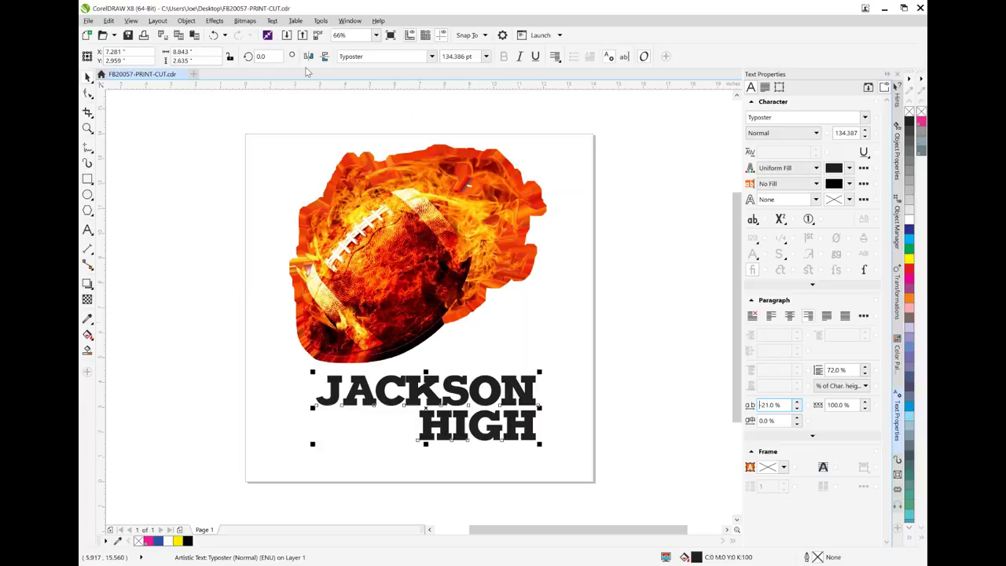
- Convert the JACKSON HIGH text to curves and display the Object Manager docker
click(189, 21)
mouse_move(276, 23)
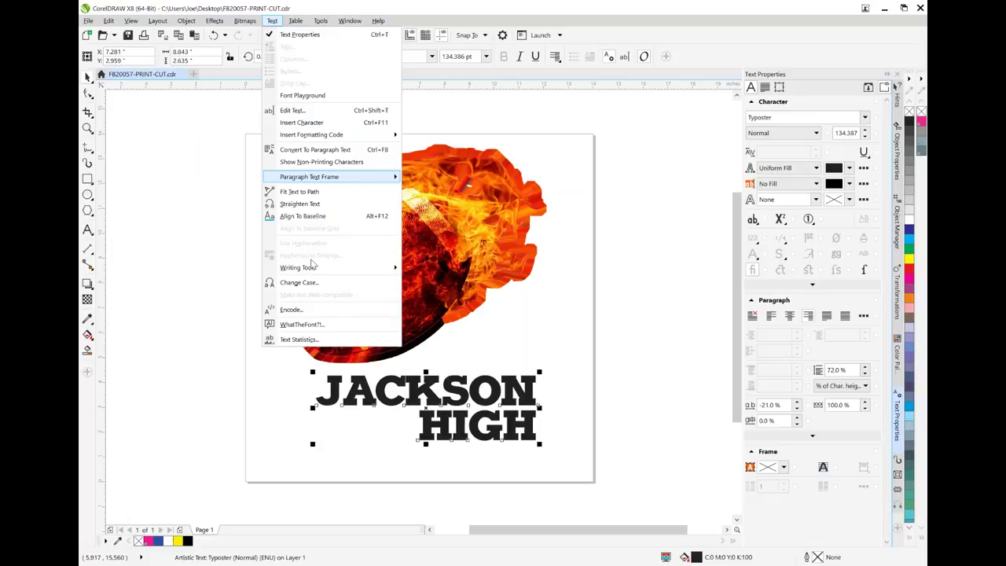
click(542, 384)
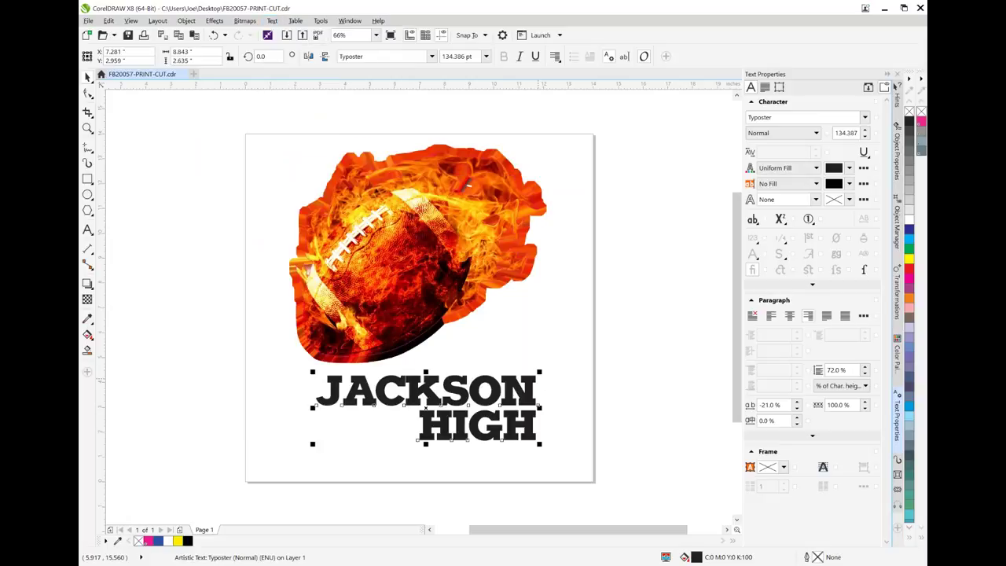
right_click(500, 401)
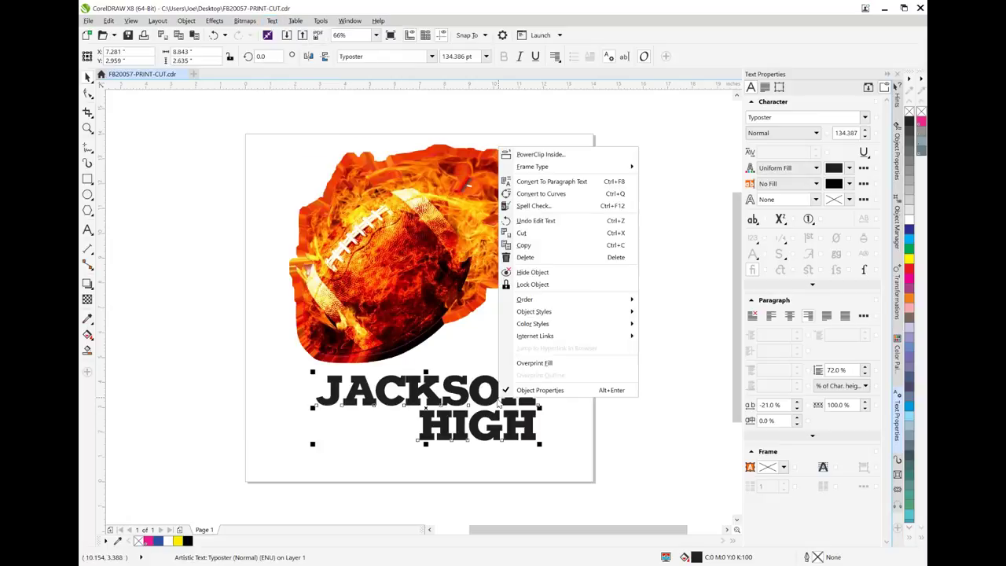
click(546, 197)
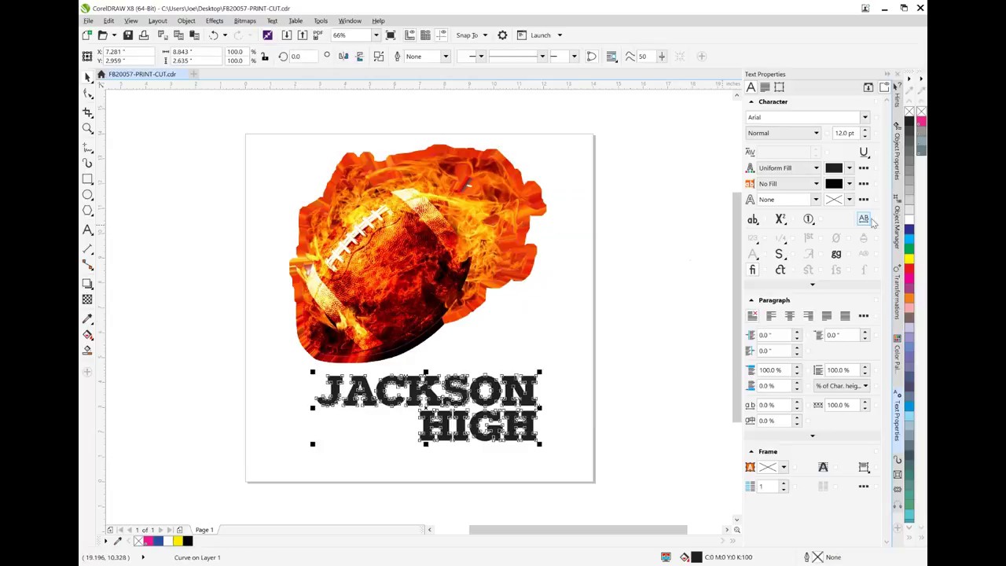
click(901, 222)
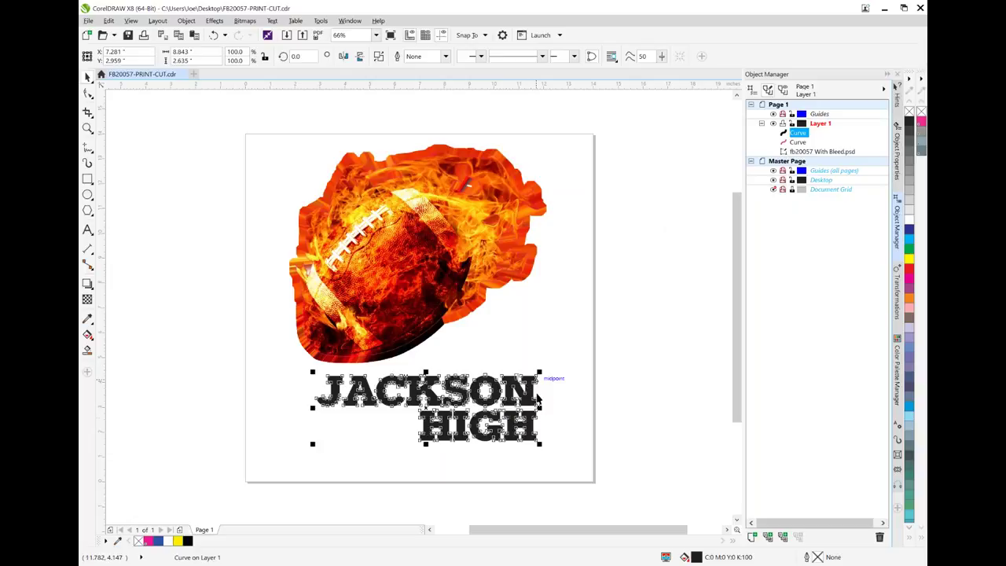
- Copy the JACKSON HIGH curve, paste two duplicates in place, and fill the topmost one with the document palette's blue (C93 M78 Y0 K0)
click(110, 21)
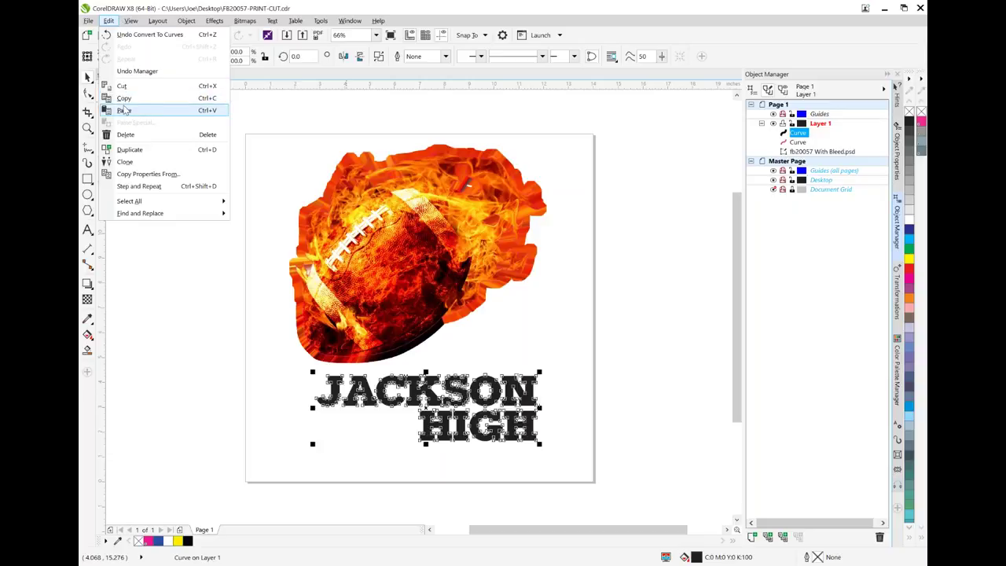
click(508, 346)
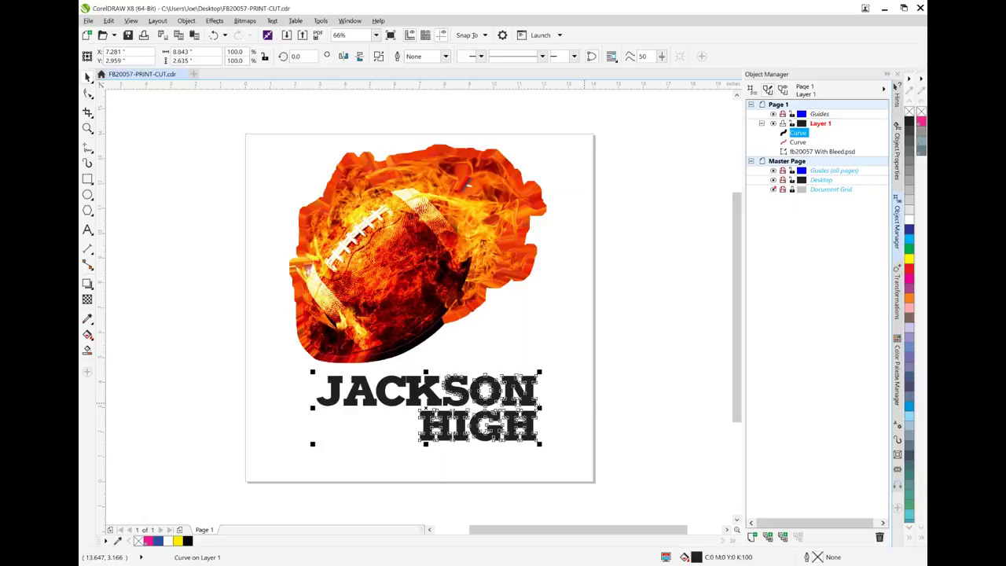
key(ctrl+v)
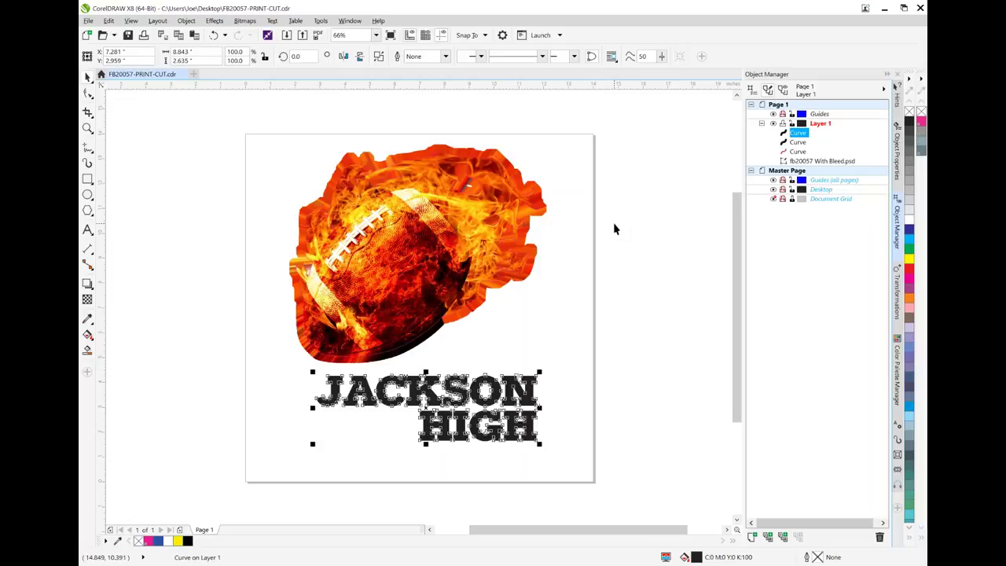
key(ctrl+v)
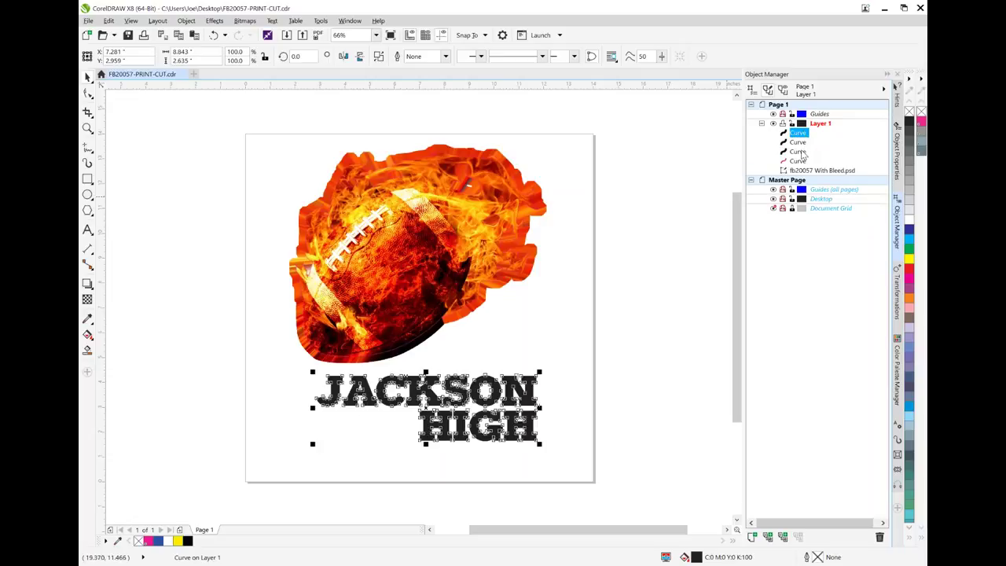
click(158, 542)
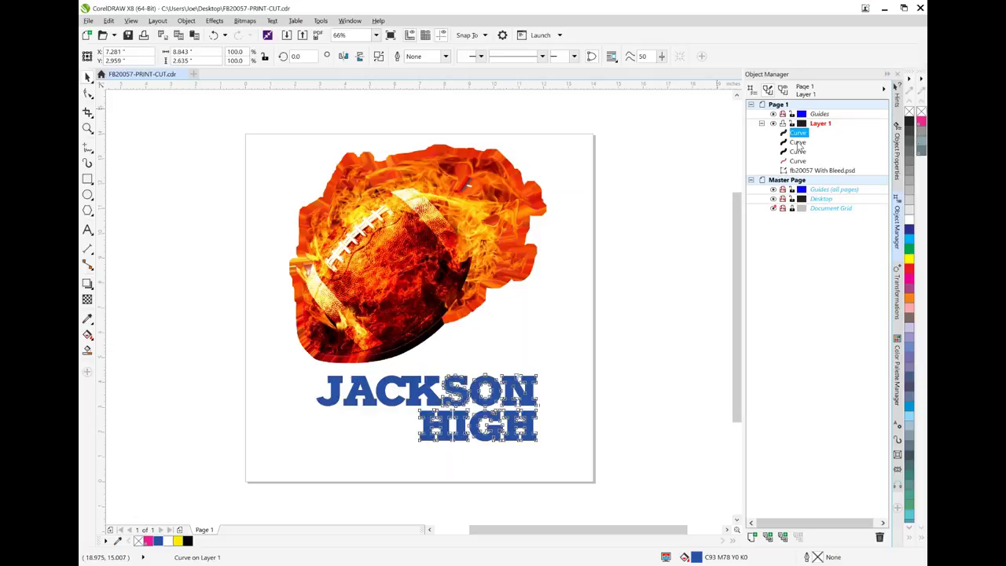
- Give the bottommost JACKSON HIGH curve a 12 pt outline in the document palette's yellow (C4 M0 Y100 K0)
click(799, 142)
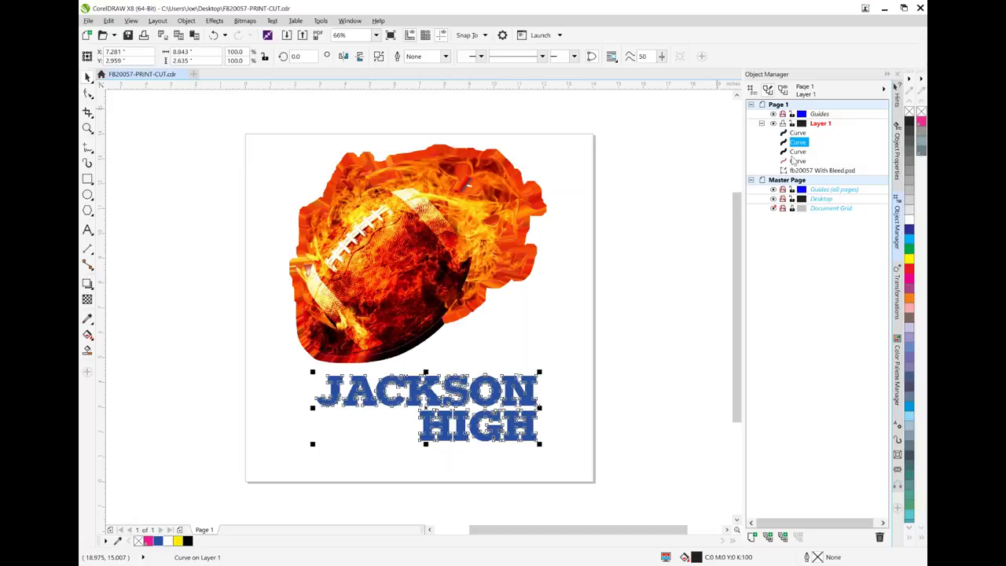
click(800, 152)
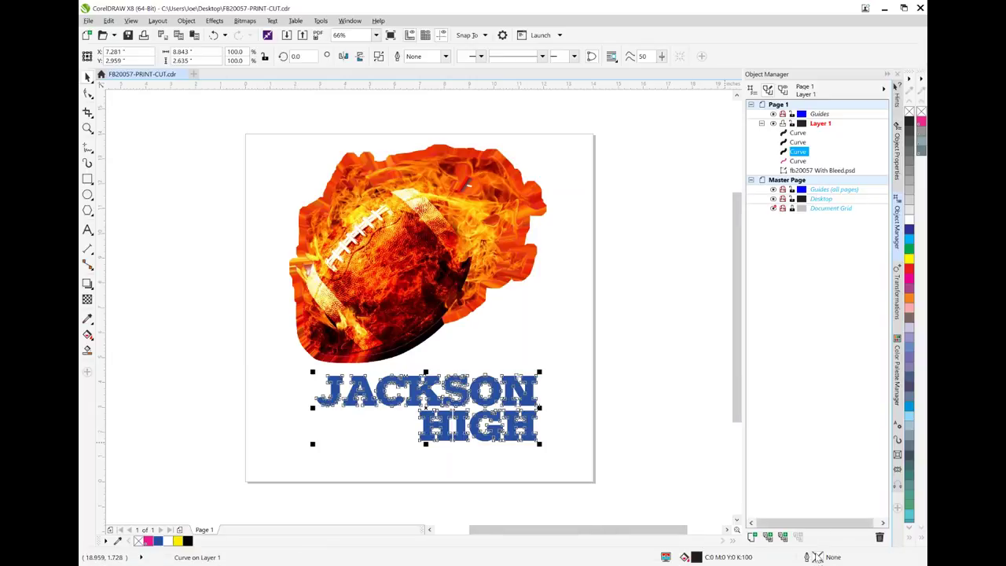
double_click(818, 556)
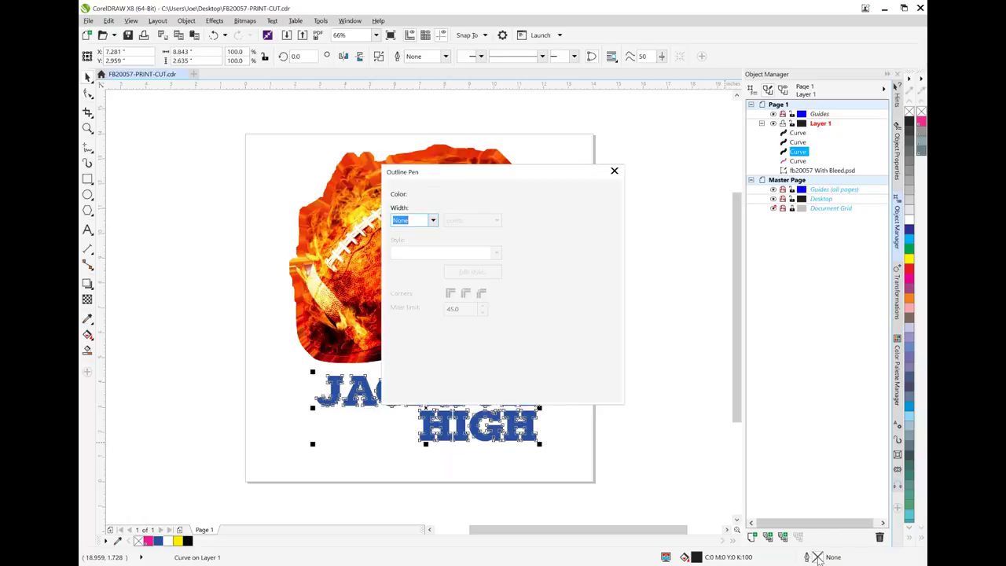
drag(478, 182, 619, 151)
click(574, 188)
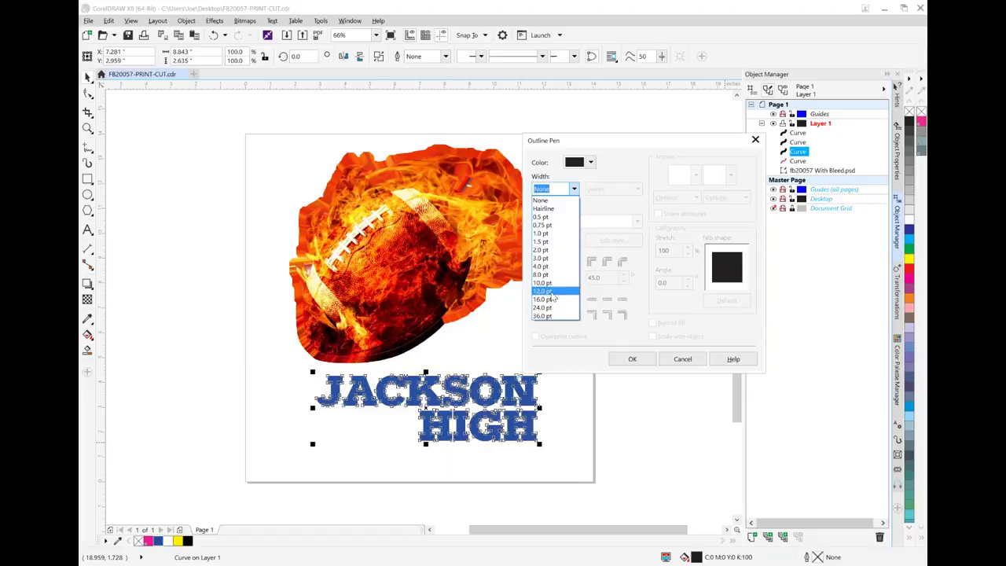
click(559, 291)
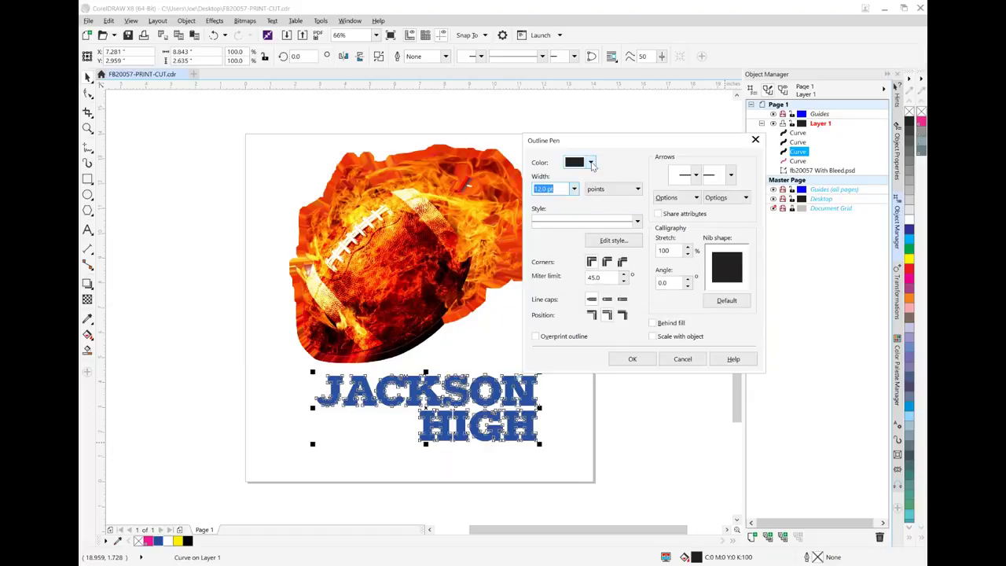
click(591, 163)
click(619, 191)
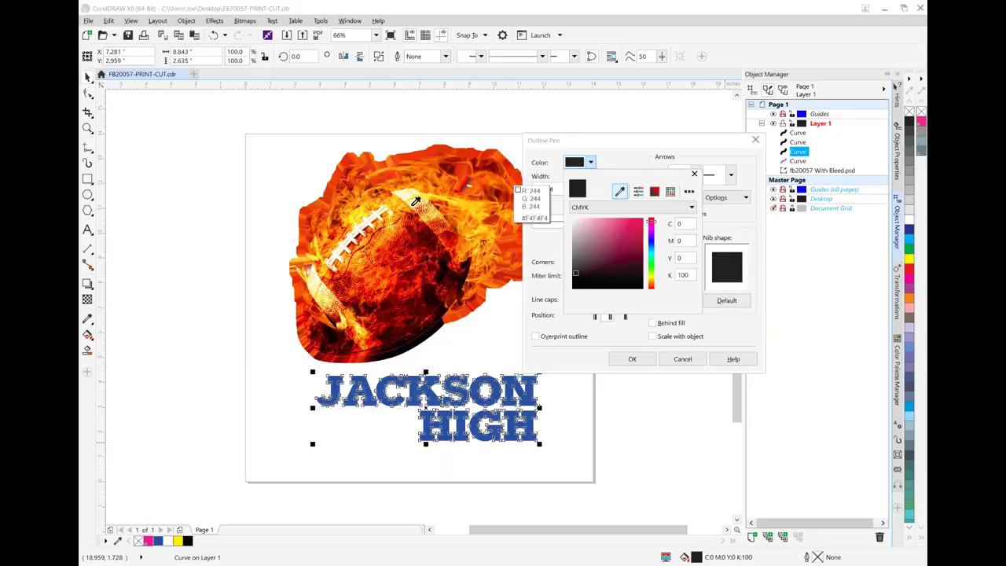
click(178, 541)
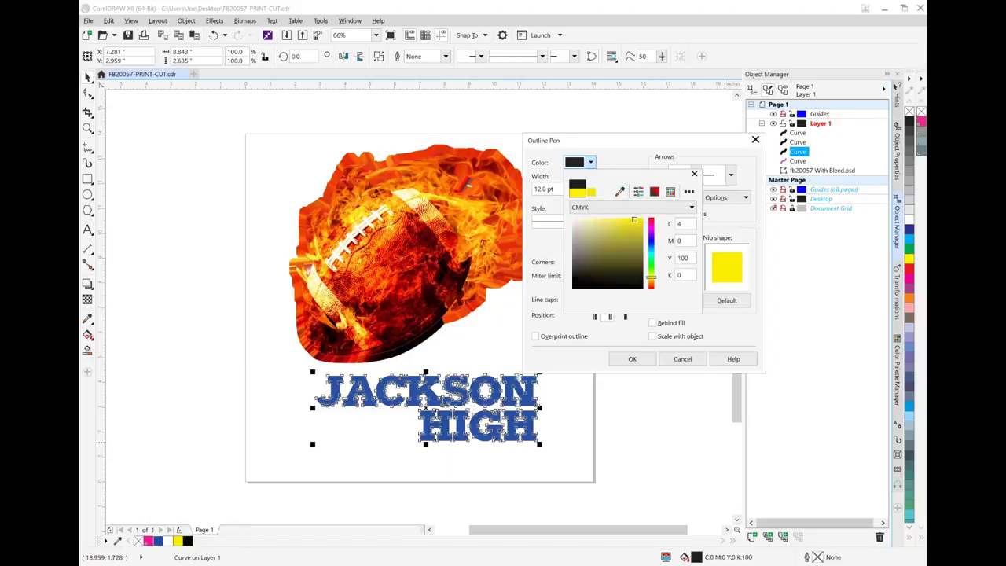
click(742, 330)
click(634, 360)
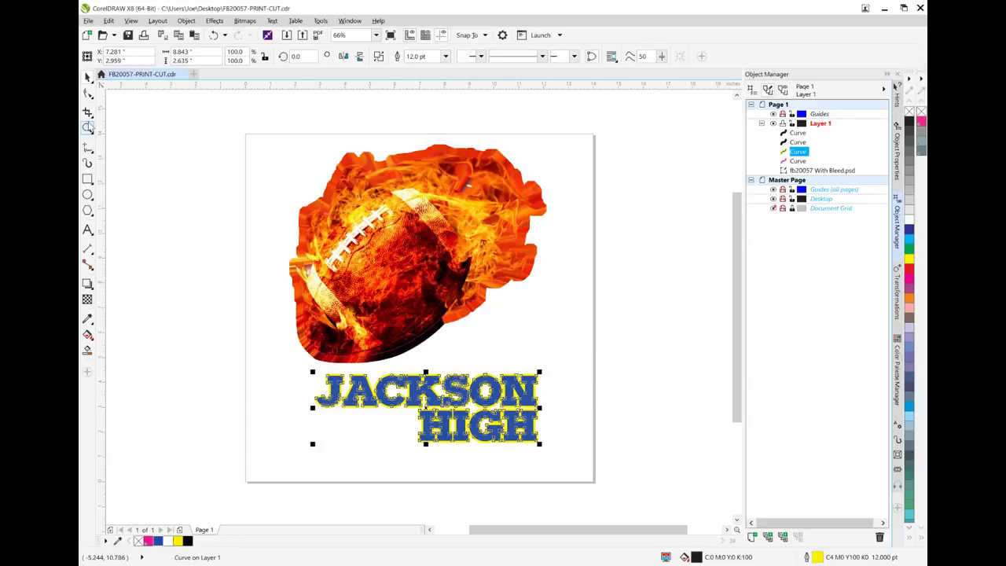
- Give the middle JACKSON HIGH curve a 4 pt outline in the document palette's white
click(88, 128)
click(446, 390)
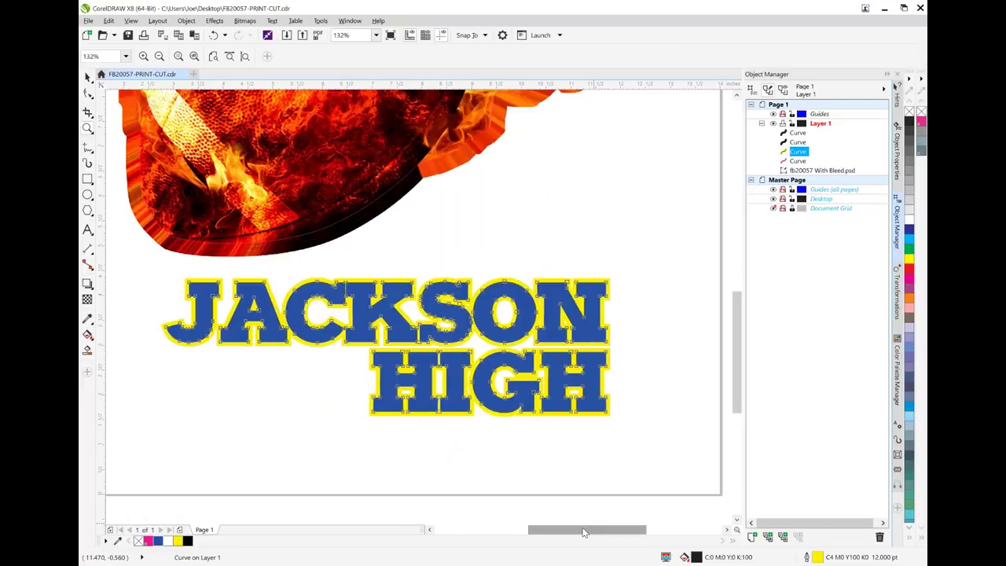
drag(583, 533, 574, 533)
click(88, 76)
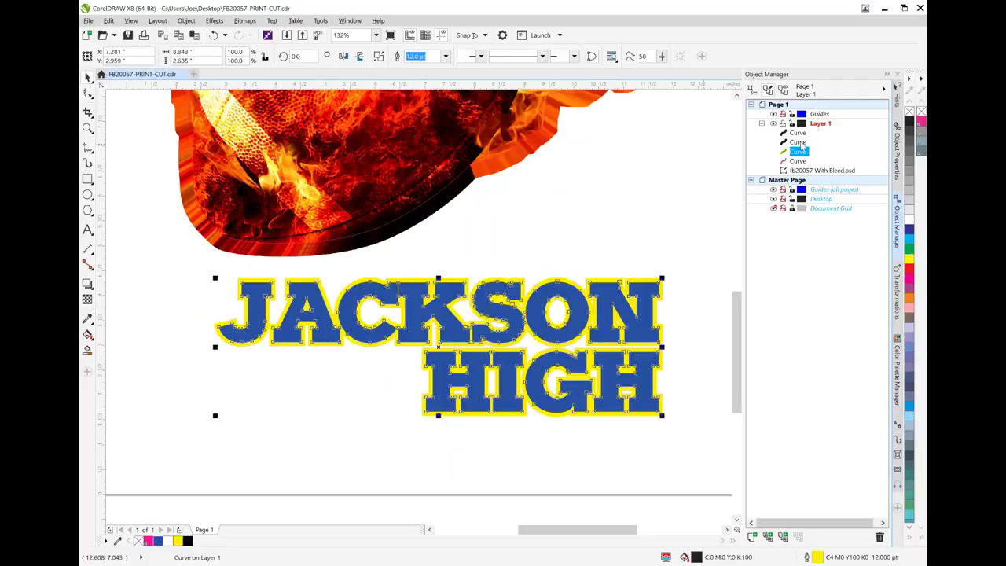
click(797, 142)
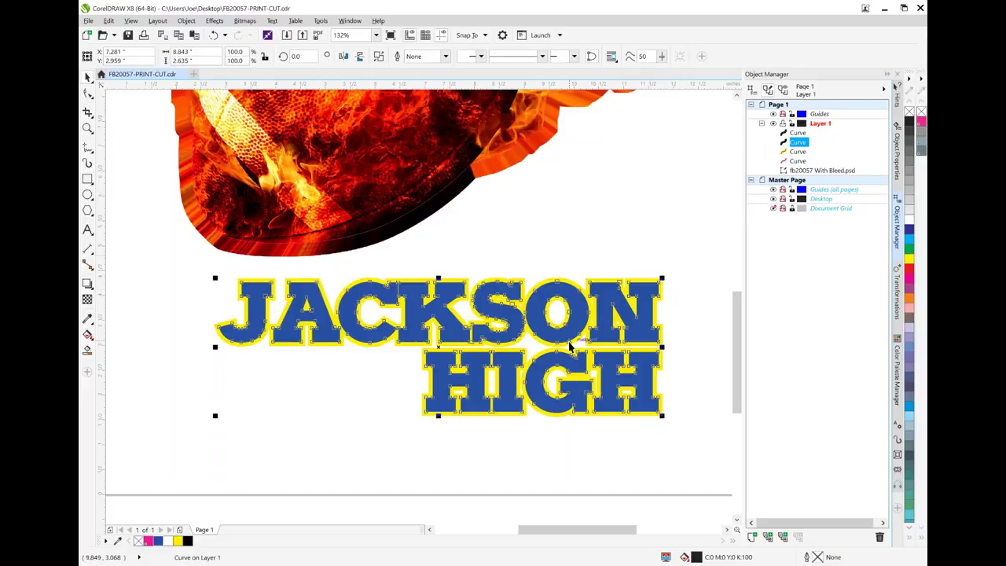
double_click(818, 558)
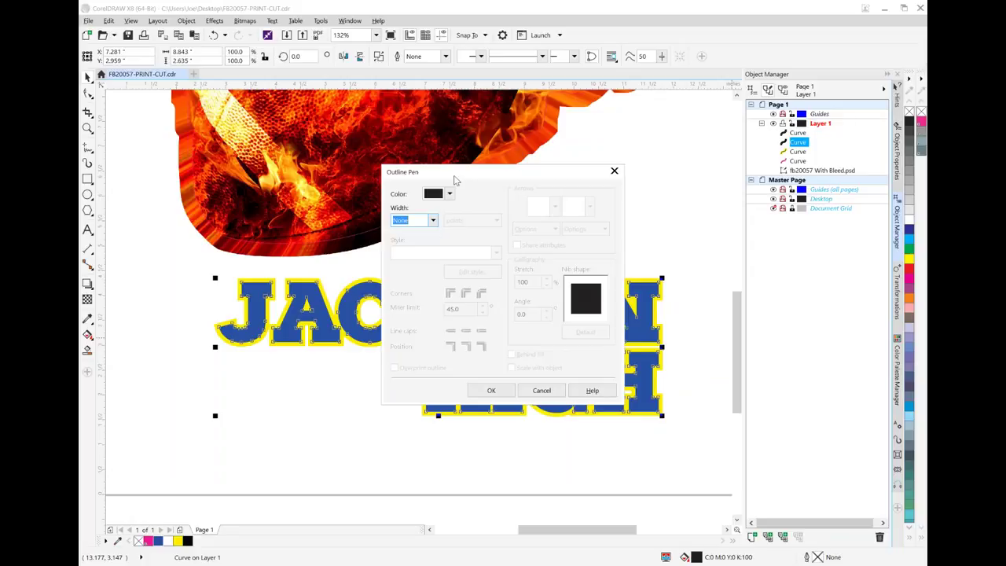
click(433, 221)
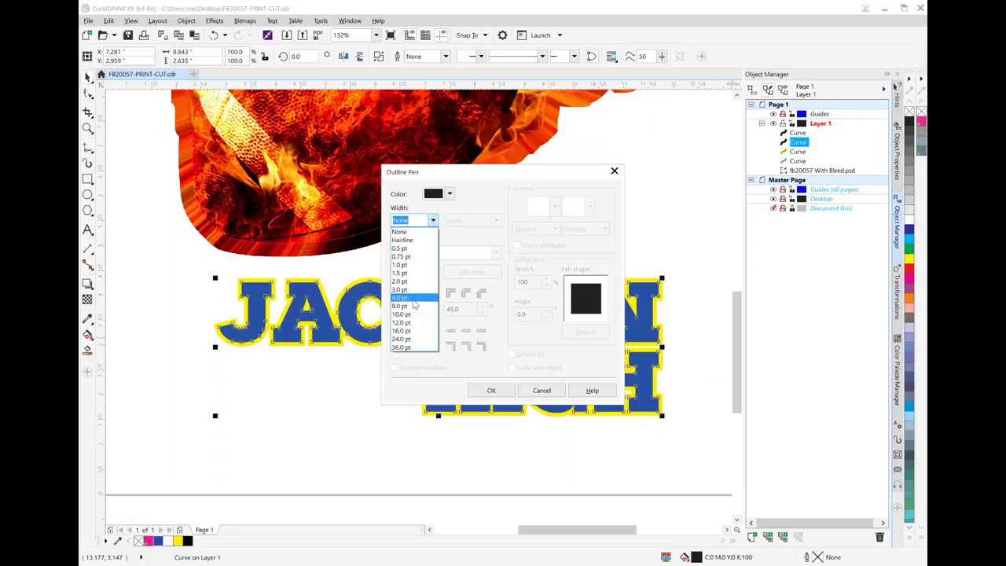
click(401, 297)
click(449, 194)
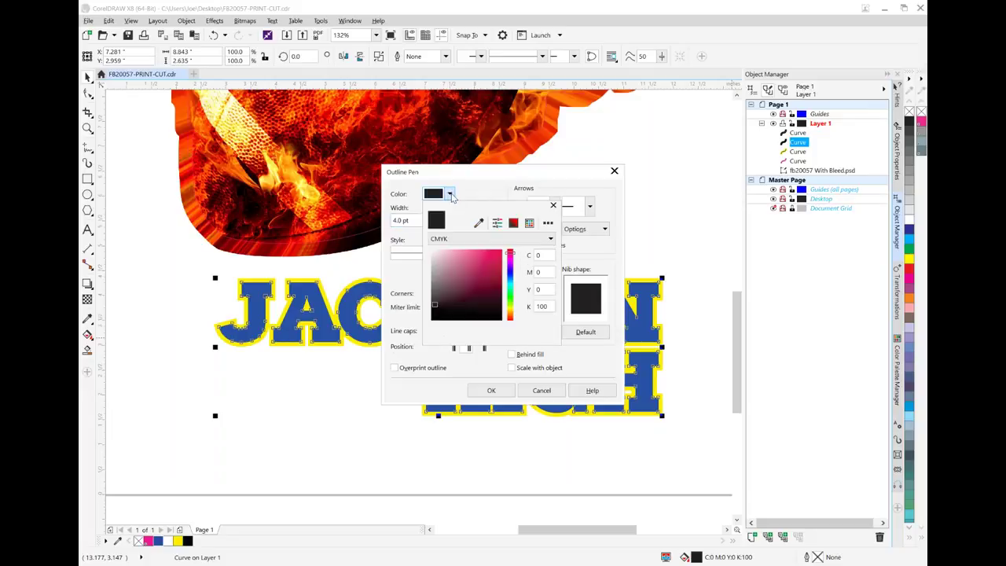
click(479, 223)
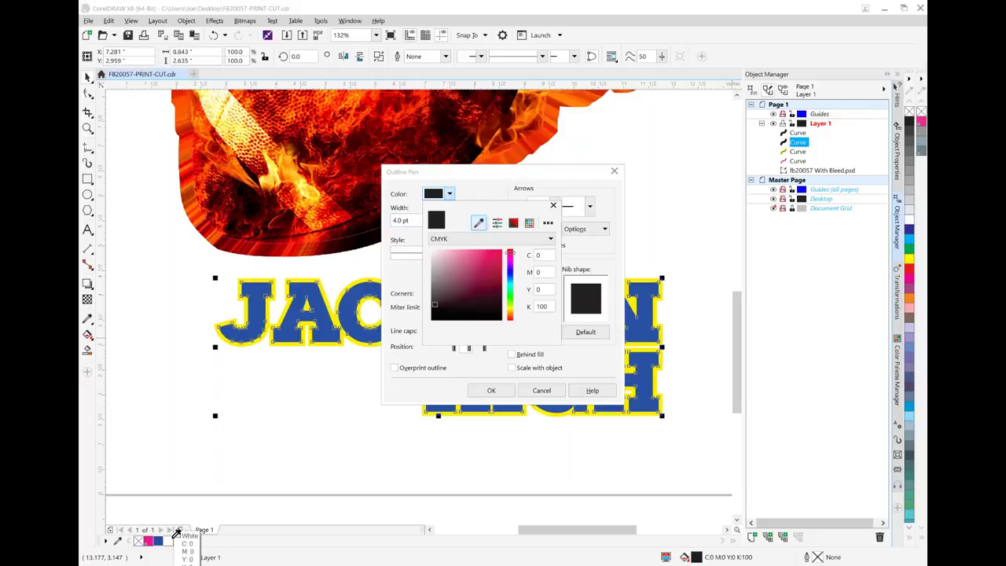
click(168, 543)
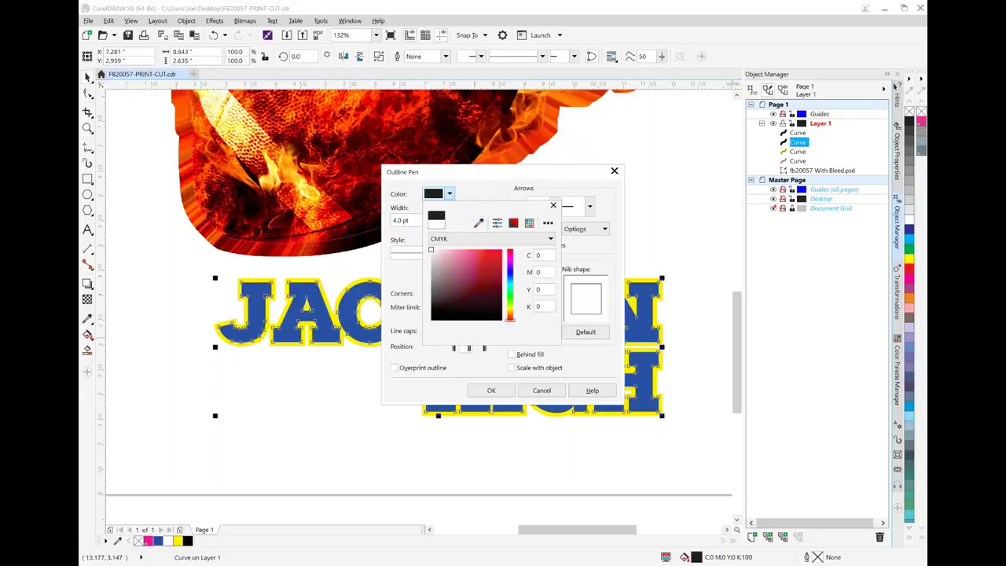
click(513, 390)
click(492, 391)
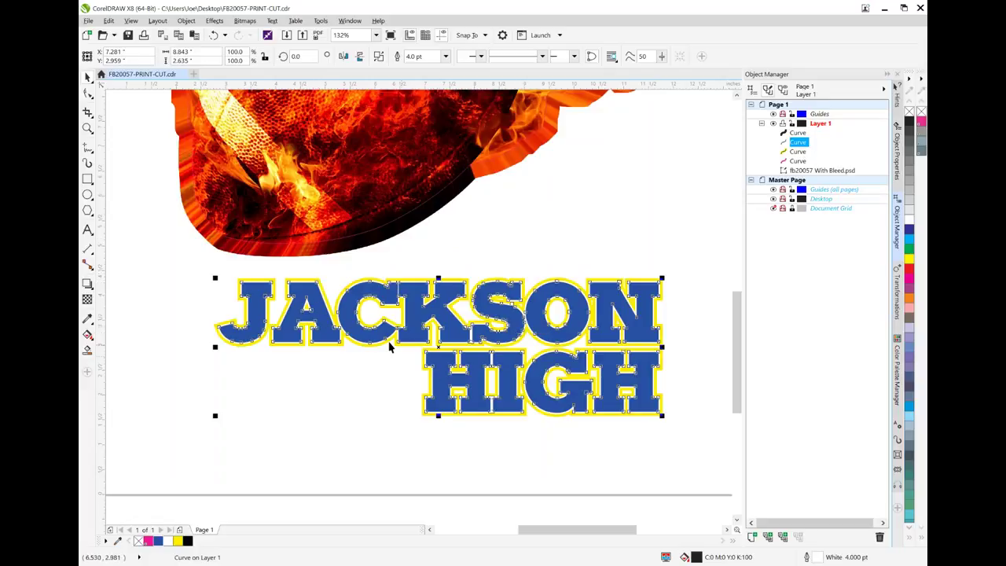
- Give the topmost JACKSON HIGH curve a 1 pt outline in the document palette's black (C75 M68 Y65 K90)
click(799, 134)
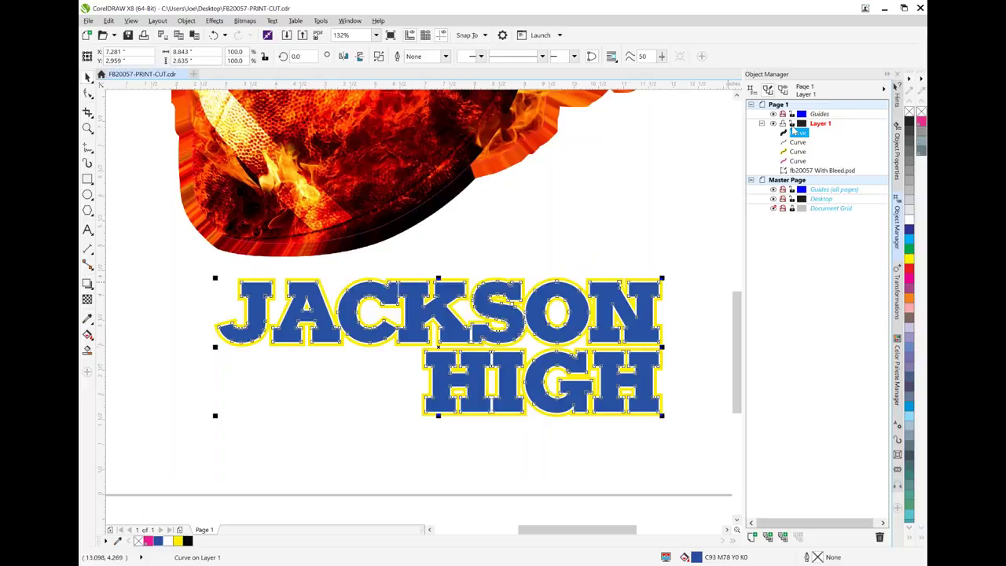
double_click(818, 557)
click(433, 221)
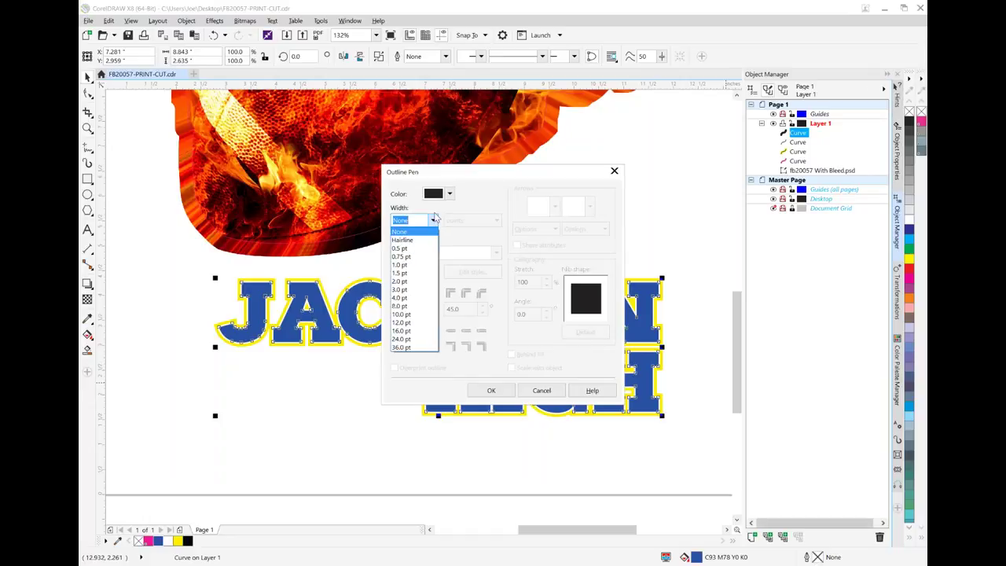
click(510, 173)
drag(523, 176, 724, 103)
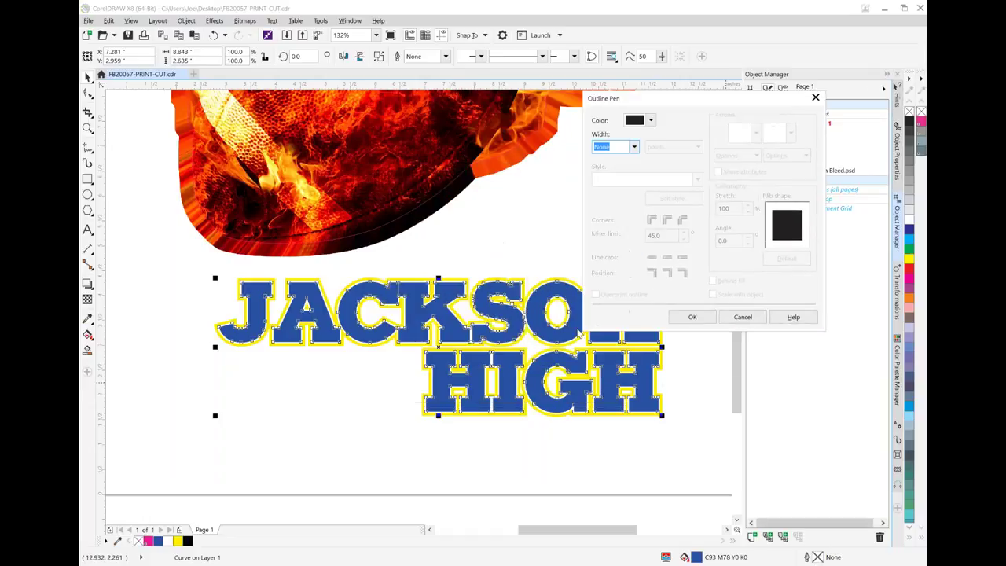
click(635, 148)
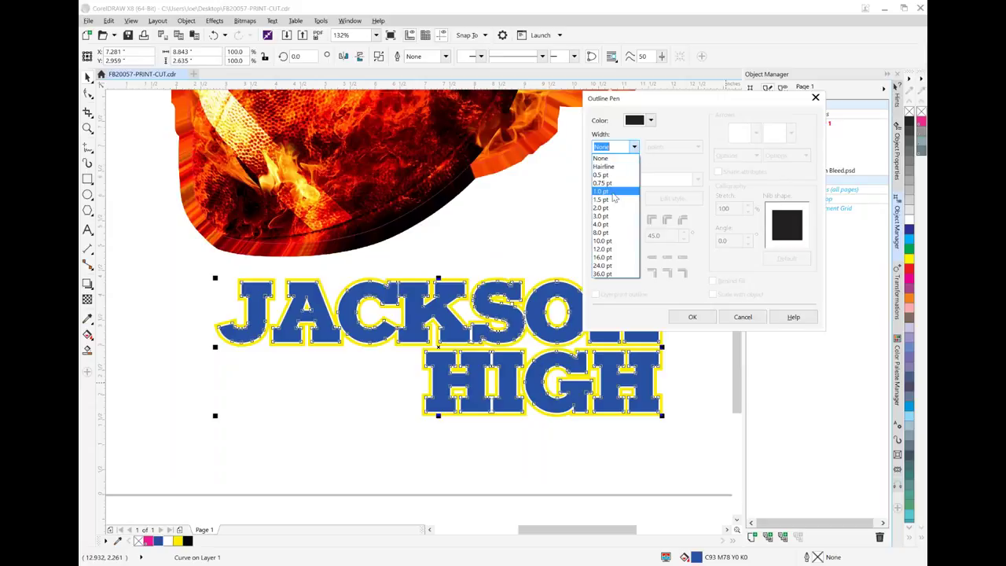
click(613, 193)
click(651, 120)
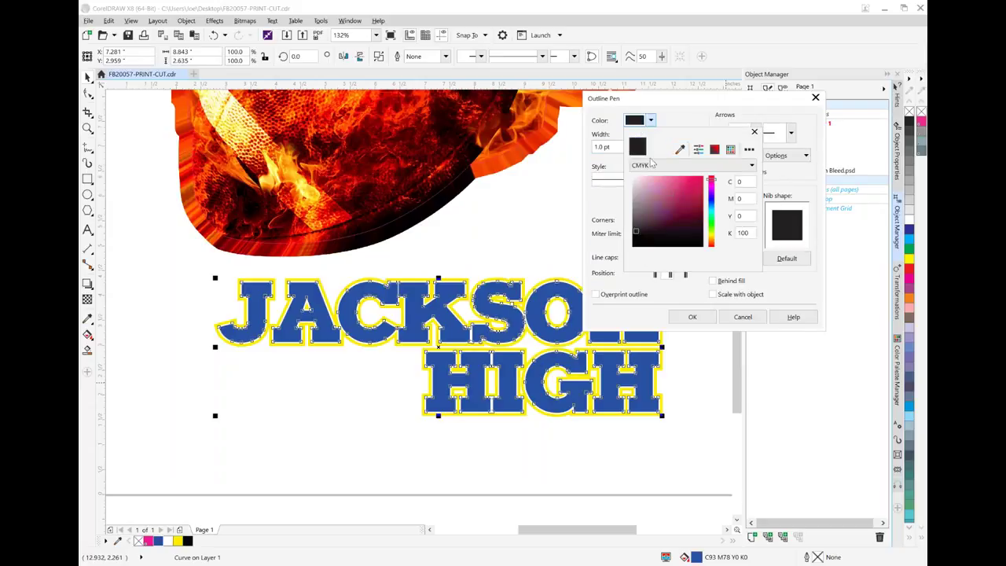
click(680, 149)
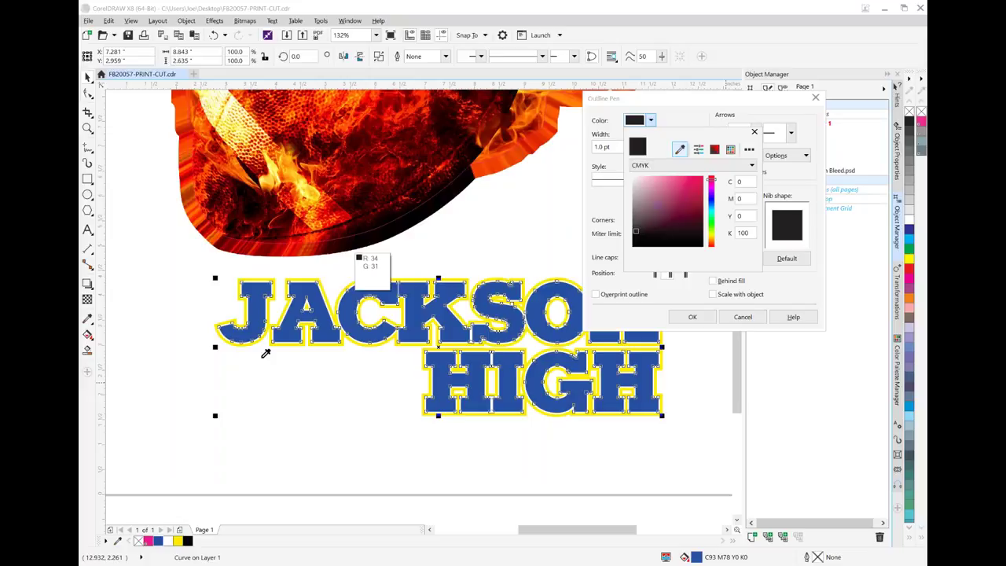
click(192, 534)
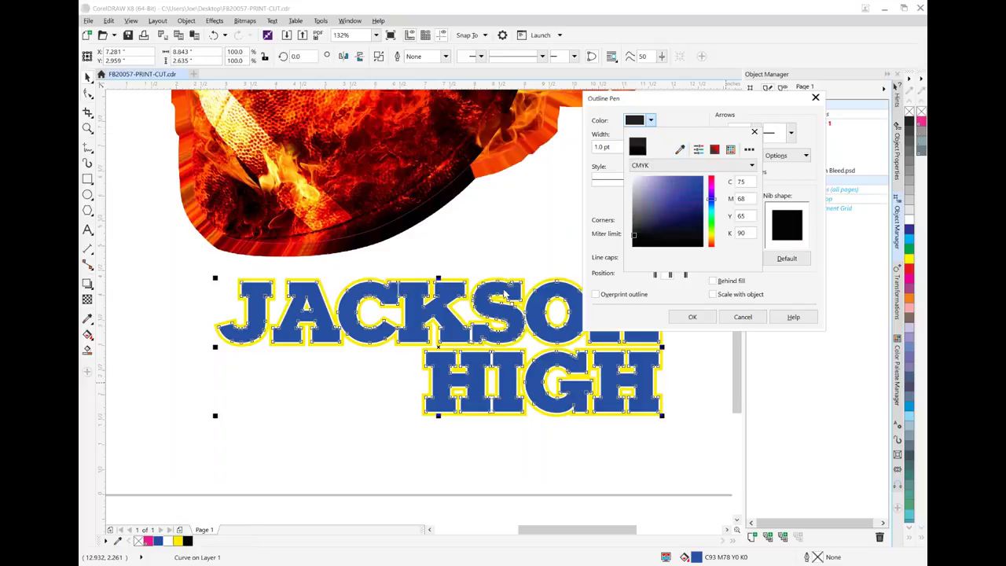
click(678, 296)
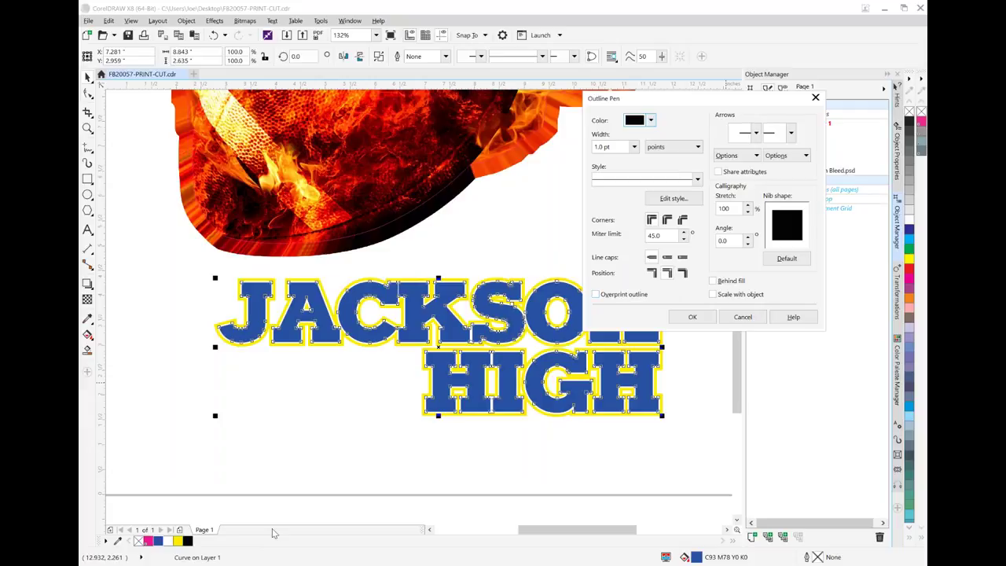
click(693, 317)
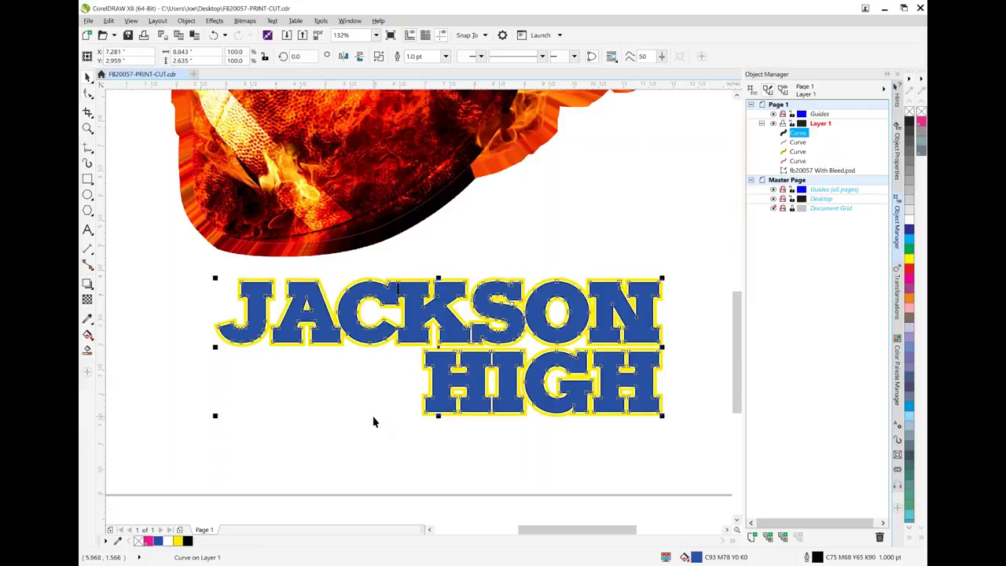
- Set the topmost JACKSON HIGH curve's black outline width to 0.75 pt and deselect the lettering
double_click(817, 559)
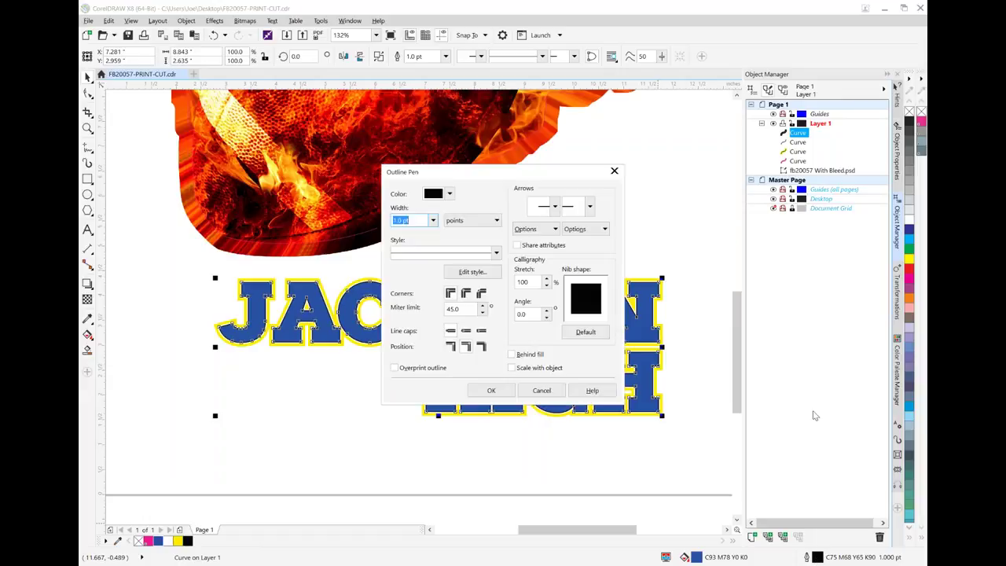
click(432, 220)
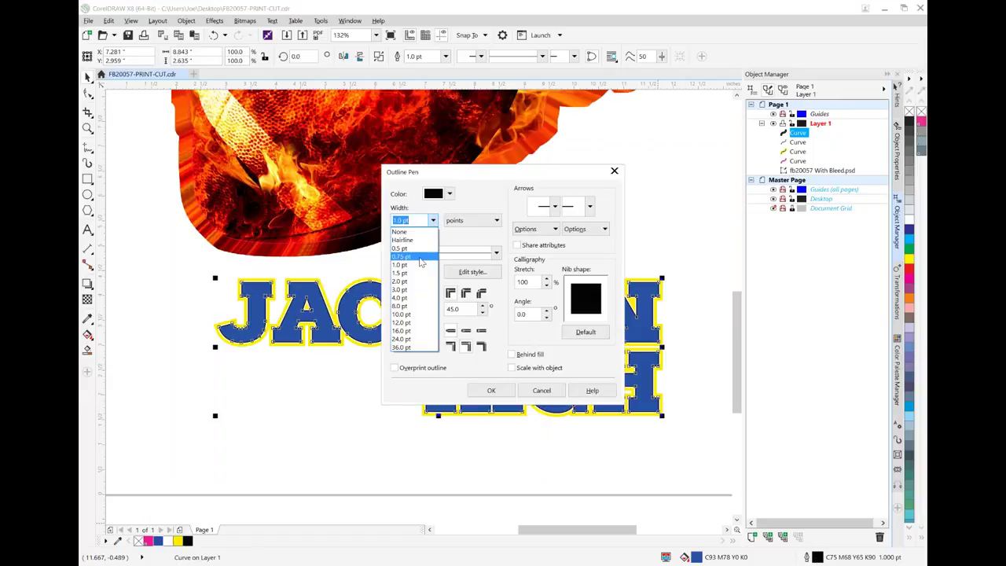
click(420, 257)
click(491, 390)
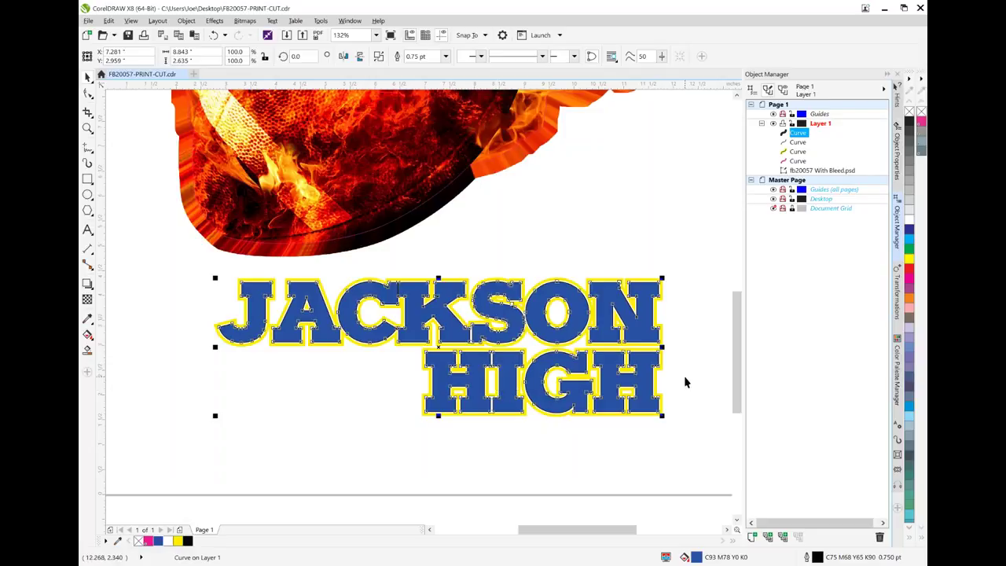
click(142, 248)
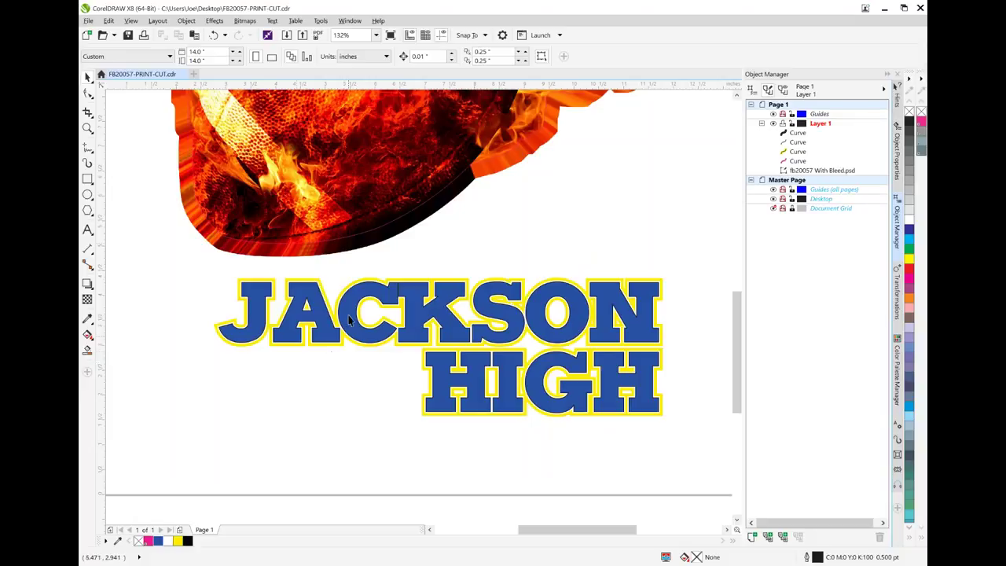
- Draw a bar about 4.07 by 0.095 inches below JACKSON and beside HIGH, with palette yellow fill and no outline
click(87, 179)
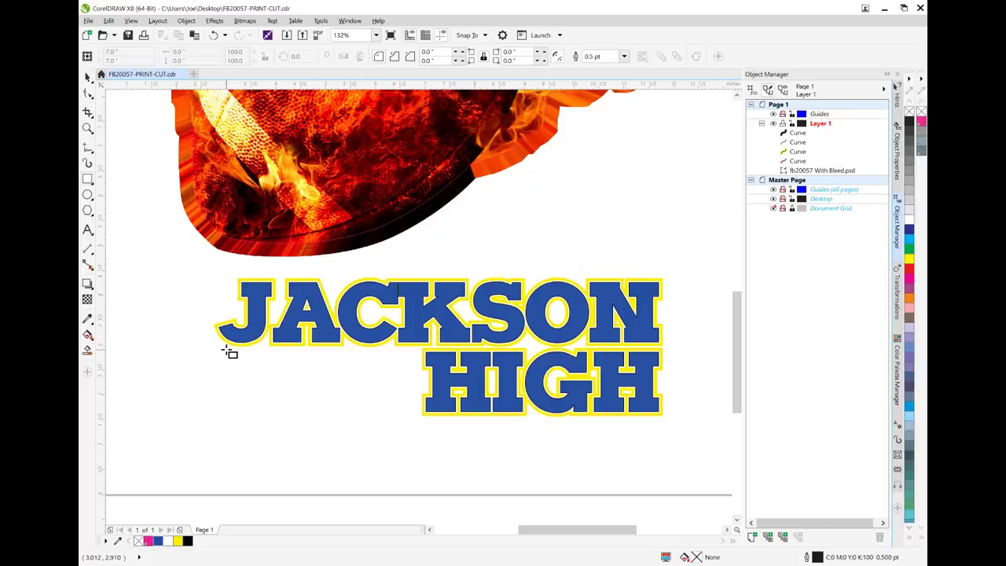
drag(221, 355, 423, 359)
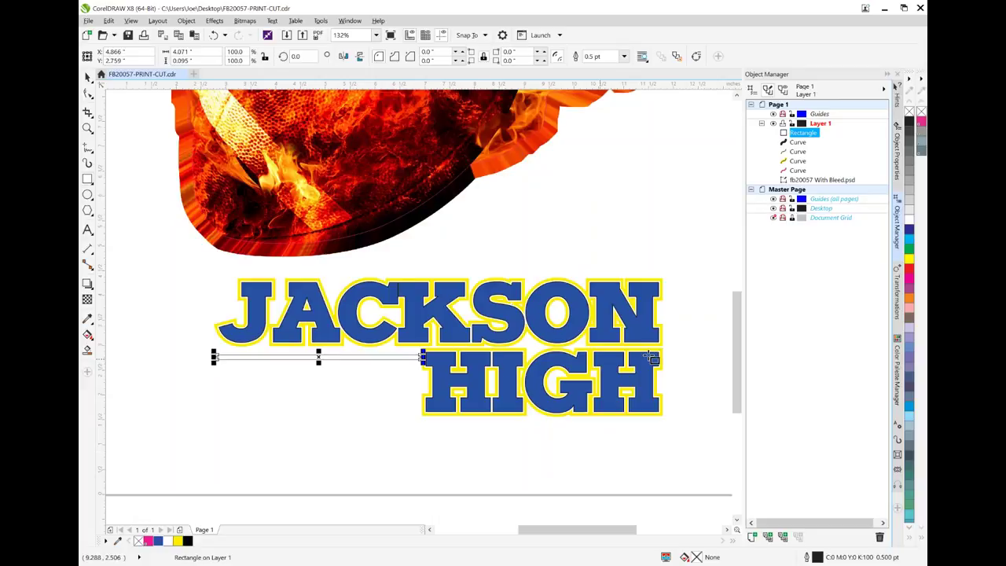
double_click(818, 557)
click(433, 221)
click(421, 232)
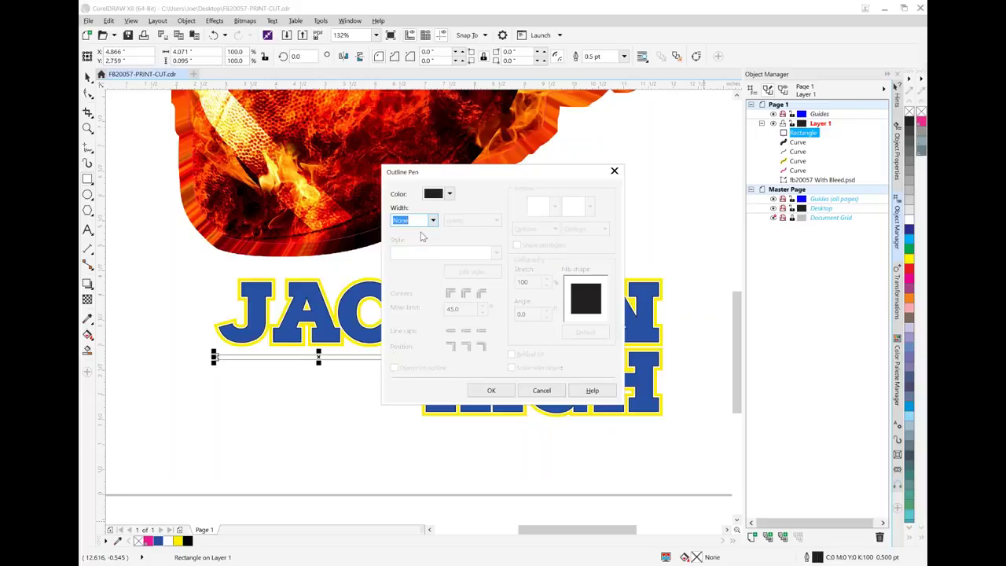
click(492, 390)
click(177, 541)
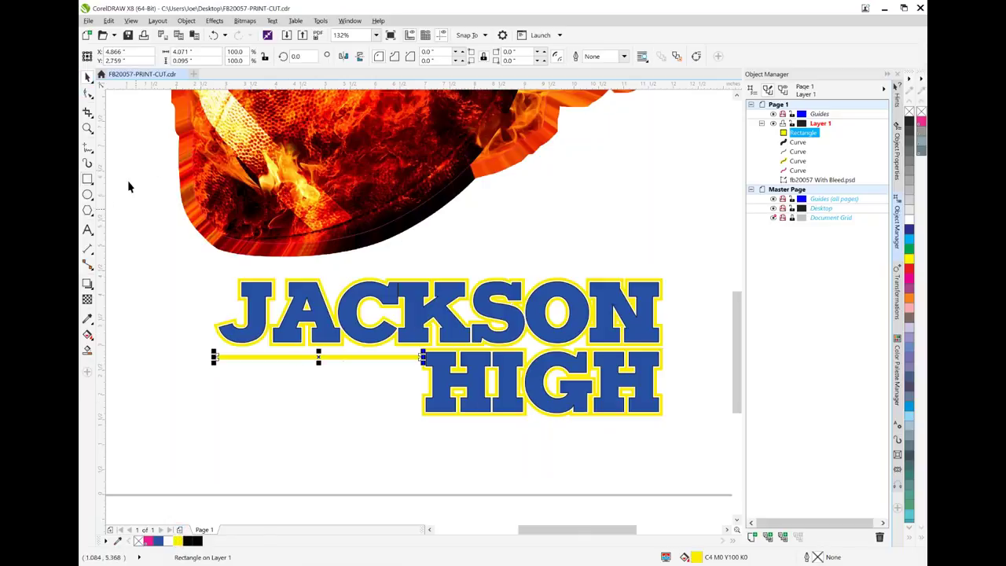
- Move the yellow bar straight up so it lines up with the upper edge of HIGH's yellow outline
click(88, 128)
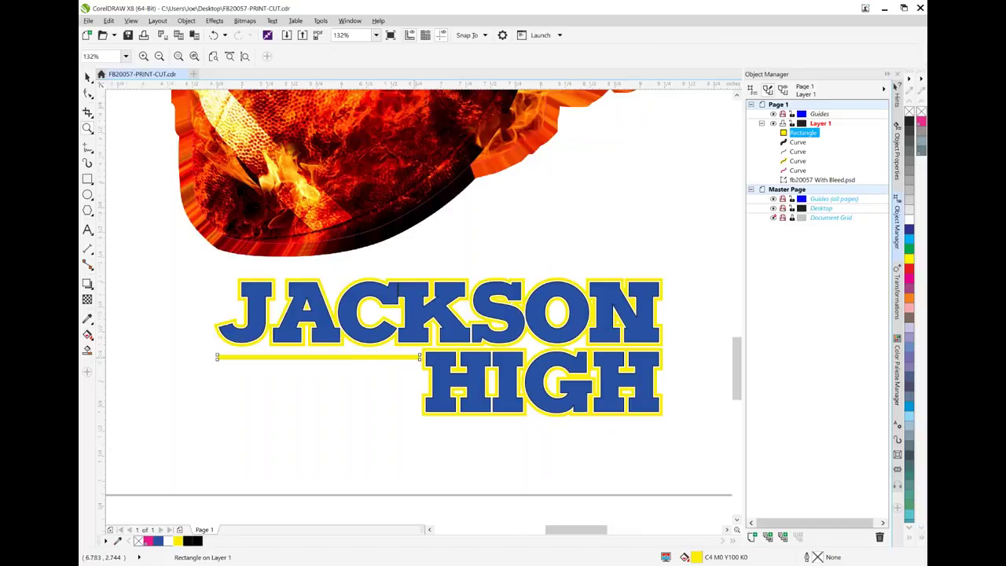
click(390, 359)
click(404, 298)
drag(569, 531, 569, 535)
click(88, 76)
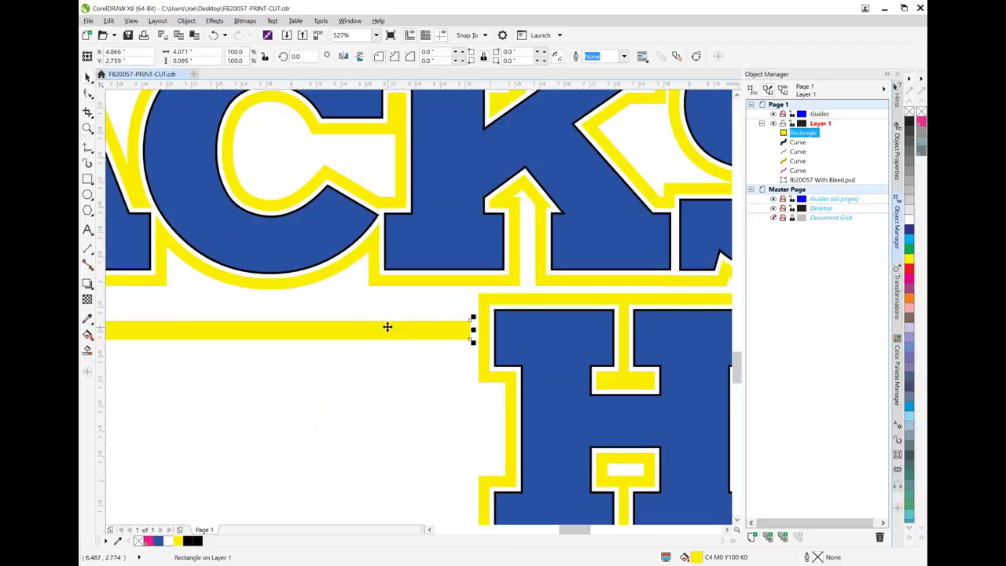
drag(387, 332, 381, 309)
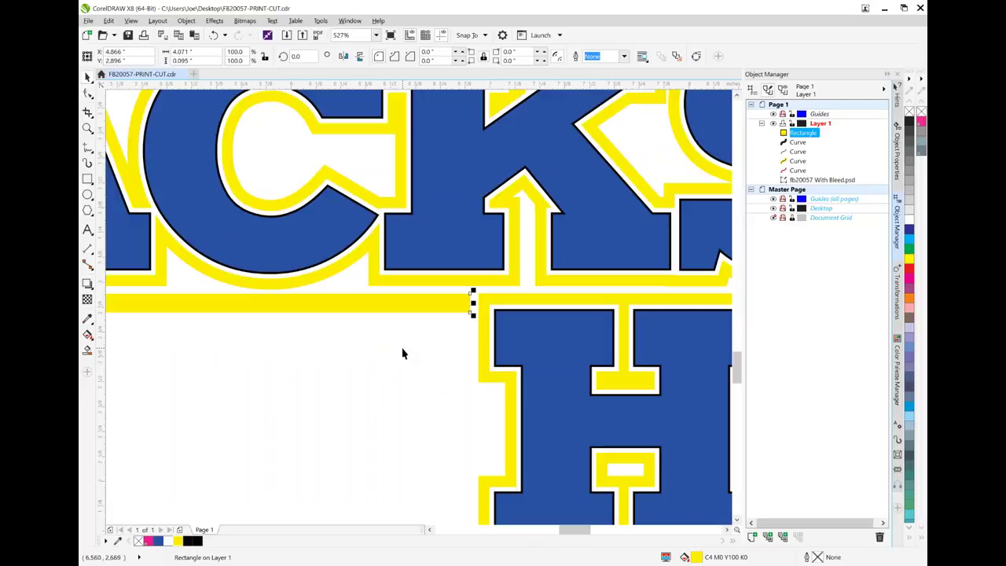
- Copy the yellow bar and paste a duplicate in place
key(ctrl+c)
key(ctrl+v)
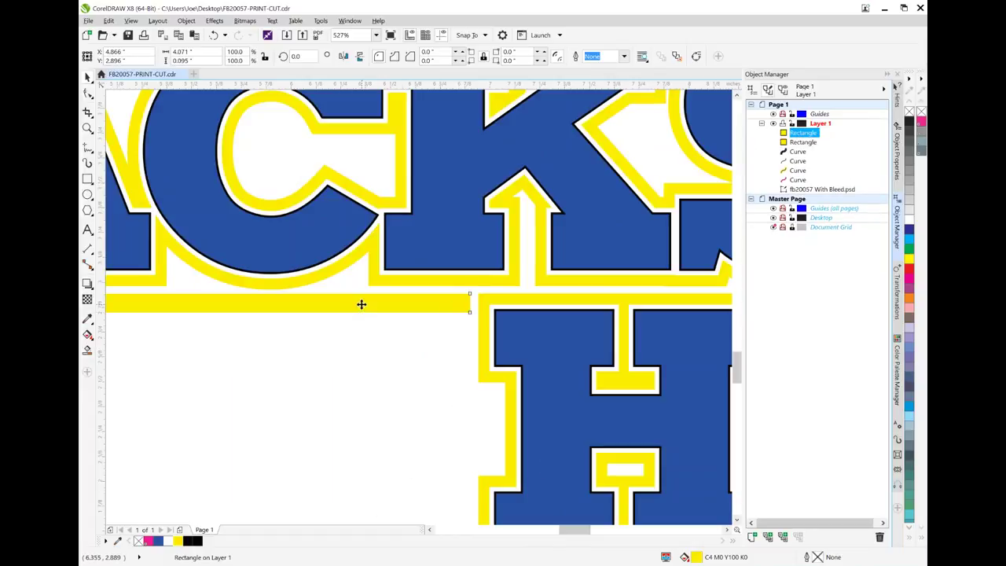
drag(362, 305, 362, 350)
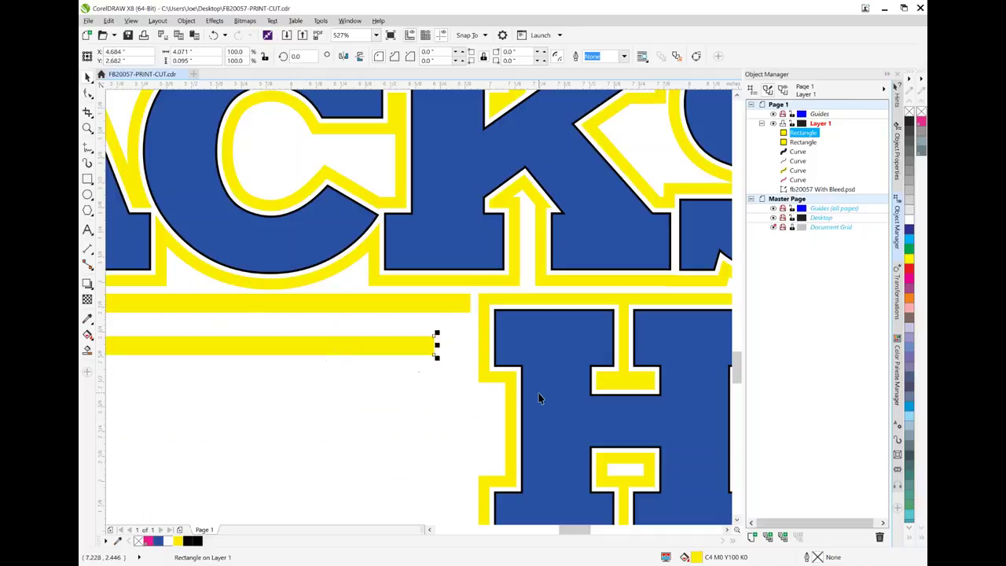
key(ctrl+z)
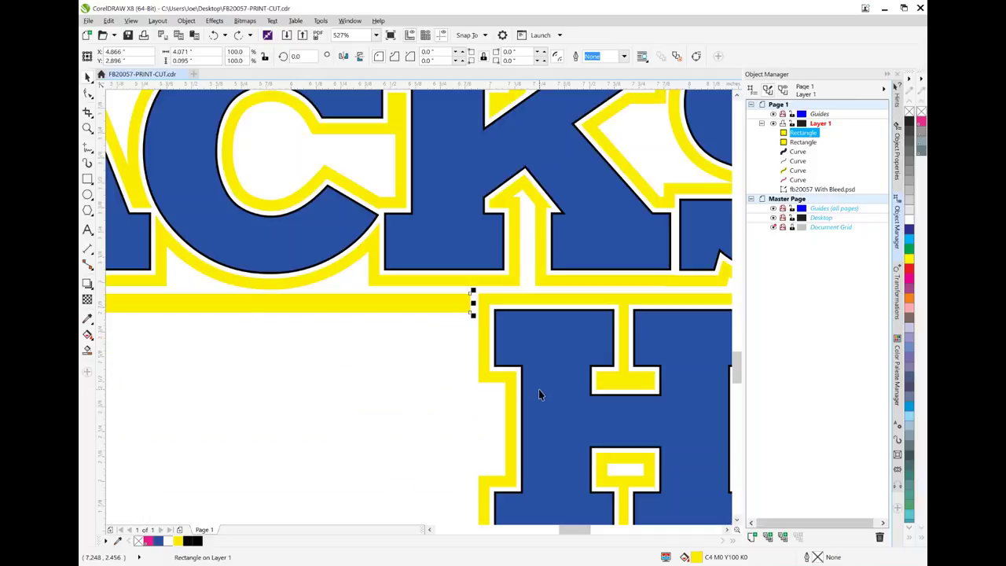
key(Escape)
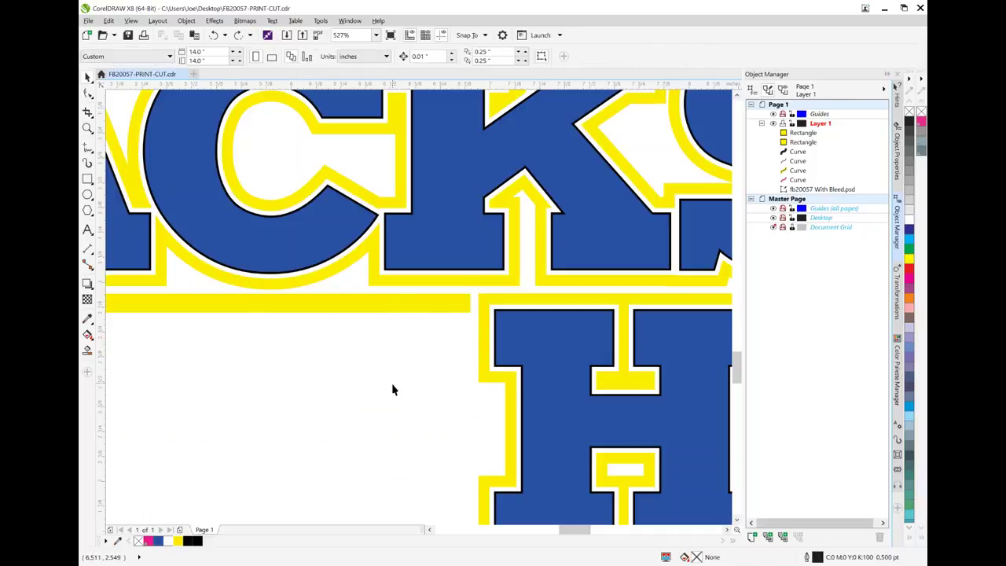
- Move the duplicate yellow bar straight down to line up with the lower edge of HIGH's yellow outline
drag(399, 311, 405, 354)
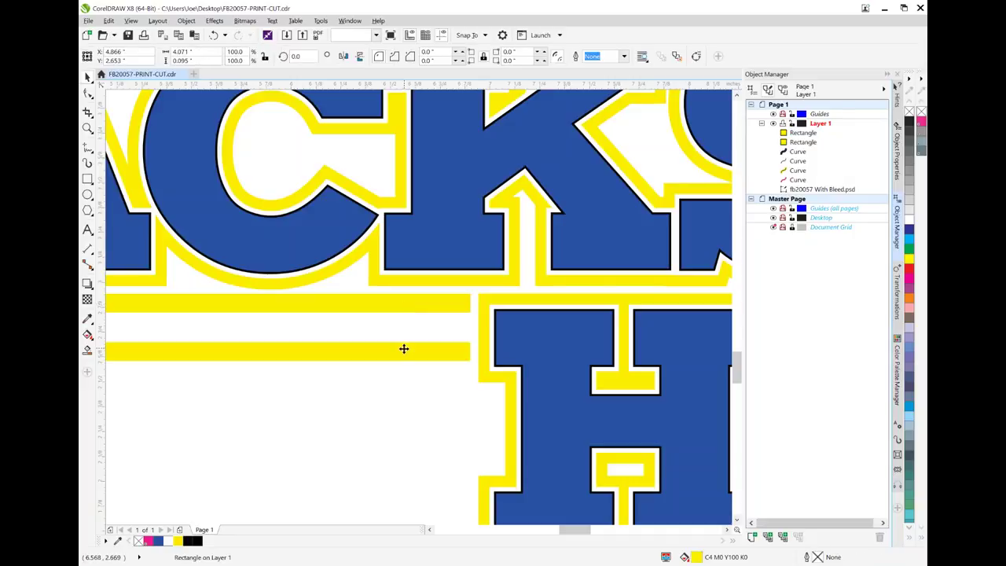
key(Escape)
drag(406, 358, 406, 513)
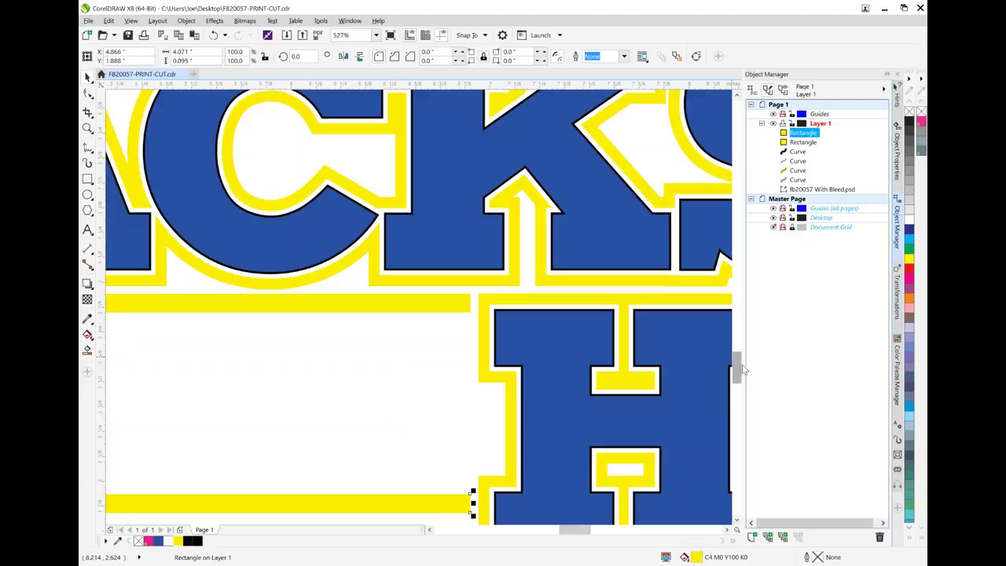
scroll(737, 371, down, 3)
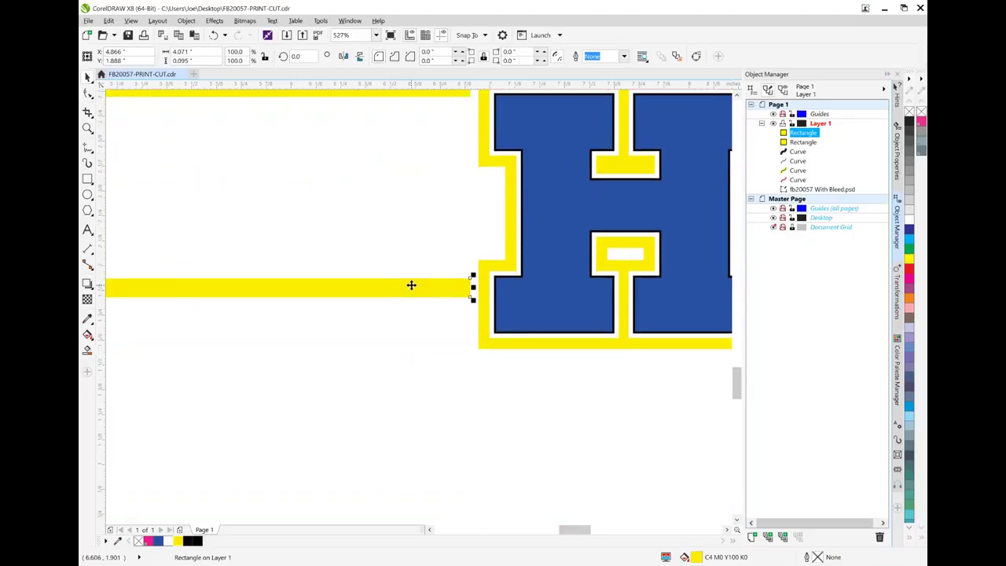
drag(413, 286, 420, 343)
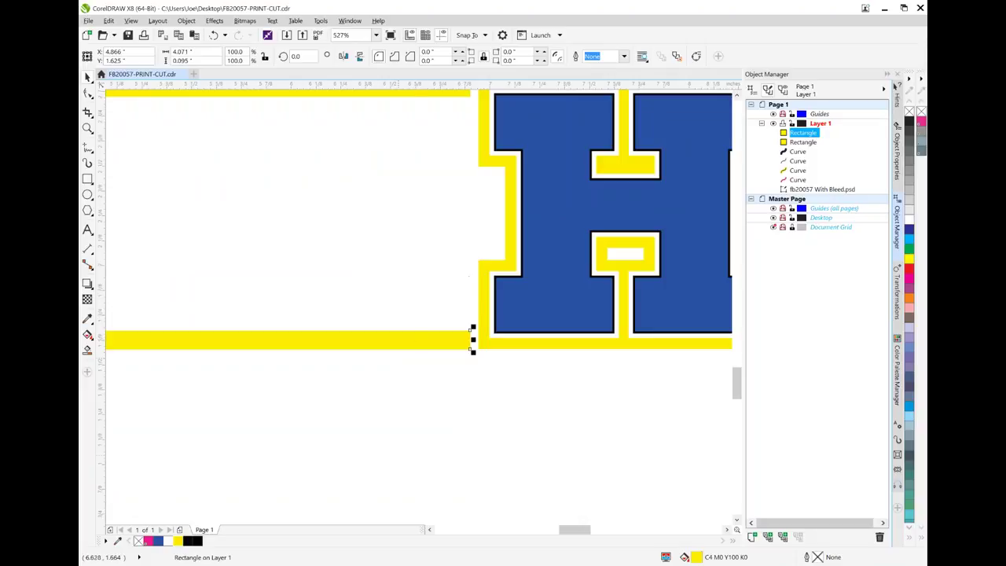
- Add the artistic text TIGERS between the two yellow bars beside HIGH
click(87, 128)
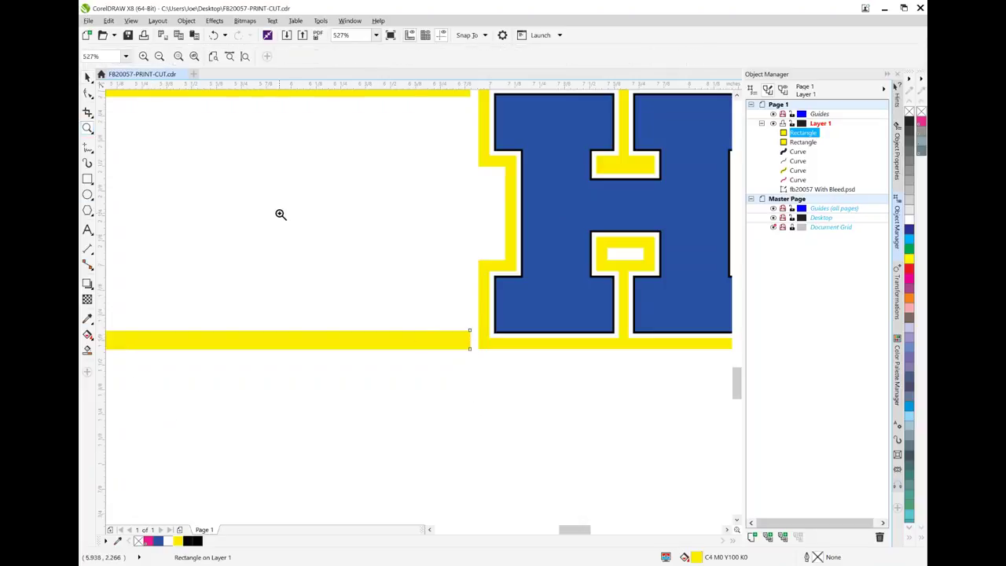
click(376, 34)
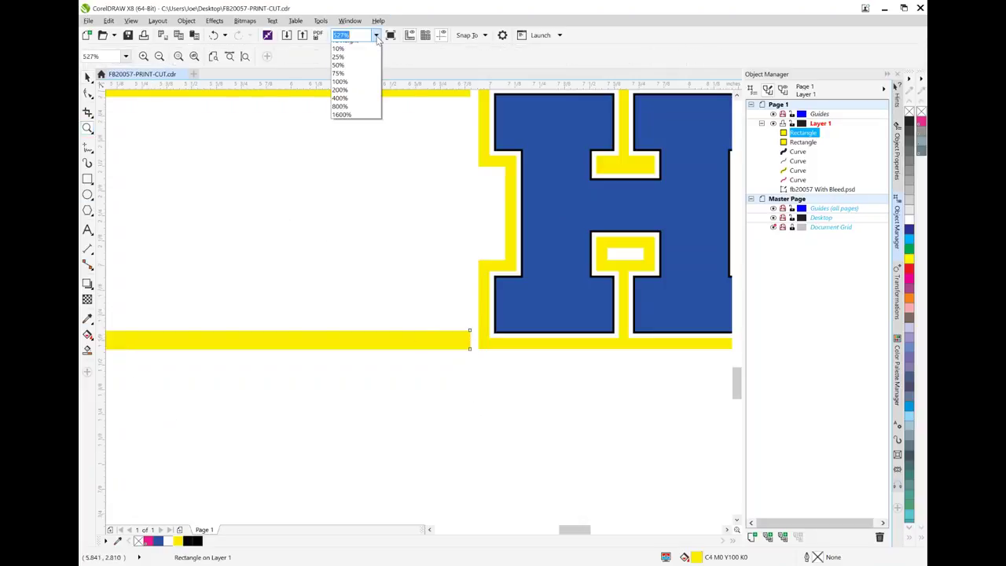
click(340, 46)
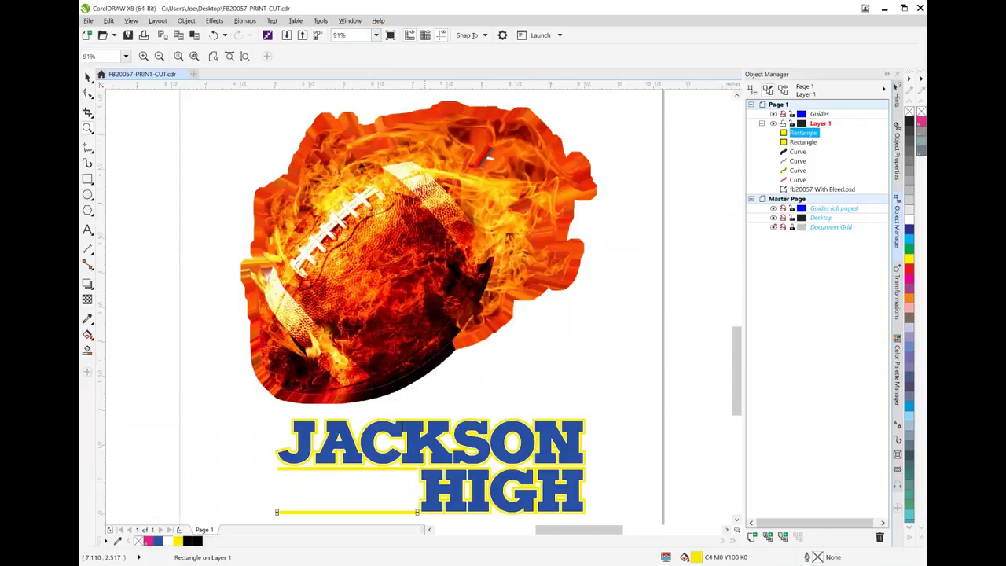
click(426, 483)
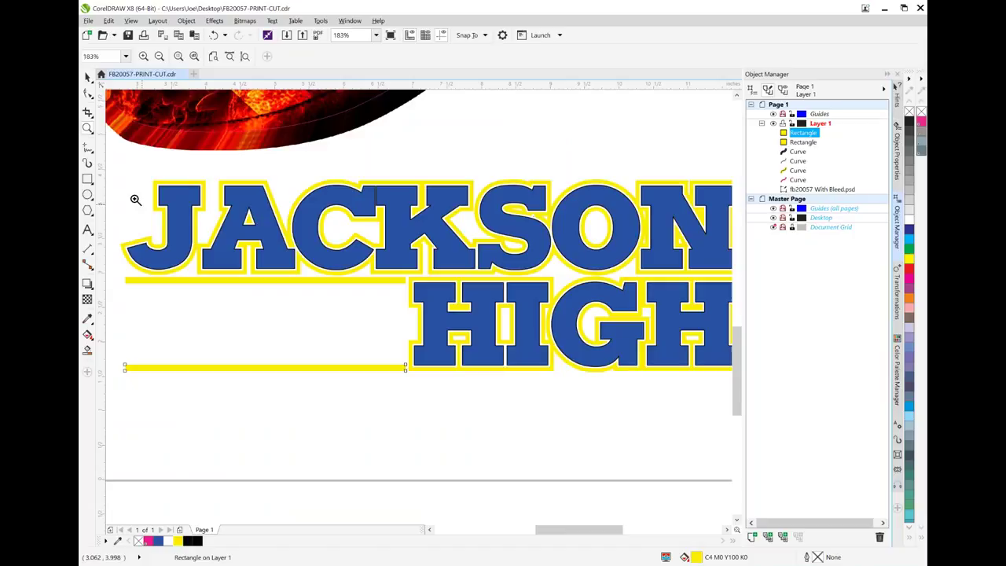
click(88, 230)
click(158, 305)
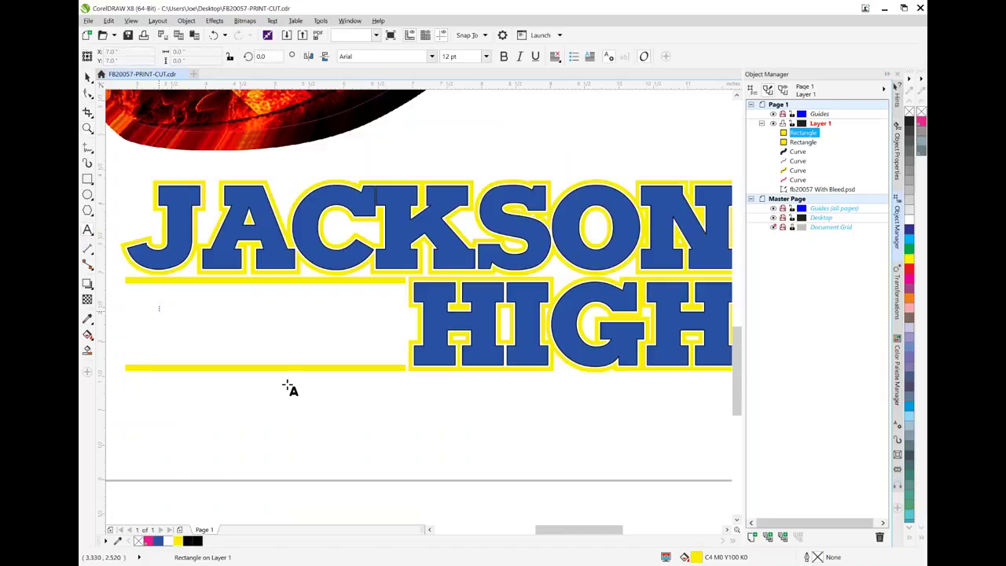
text(TIGERS)
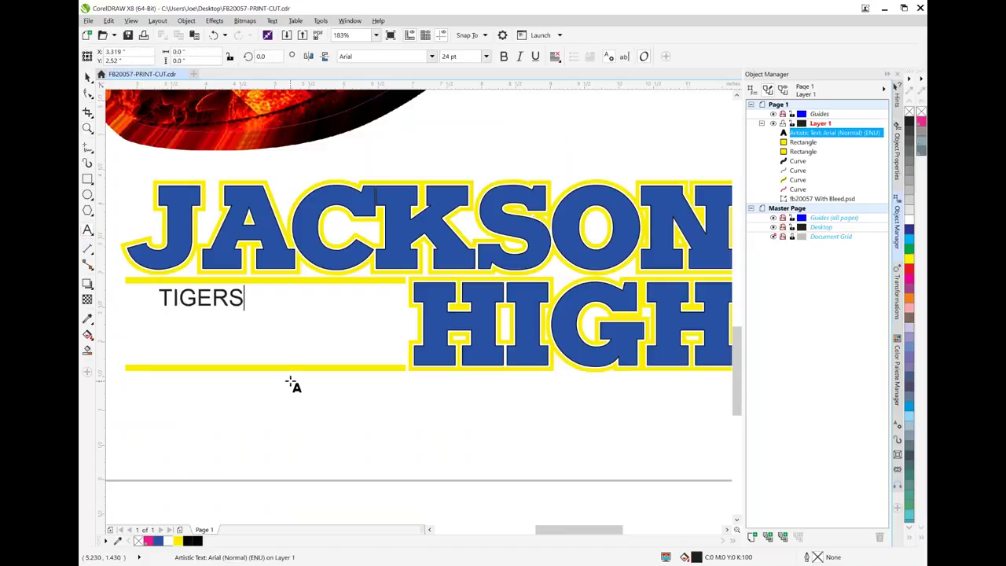
key(ctrl+space)
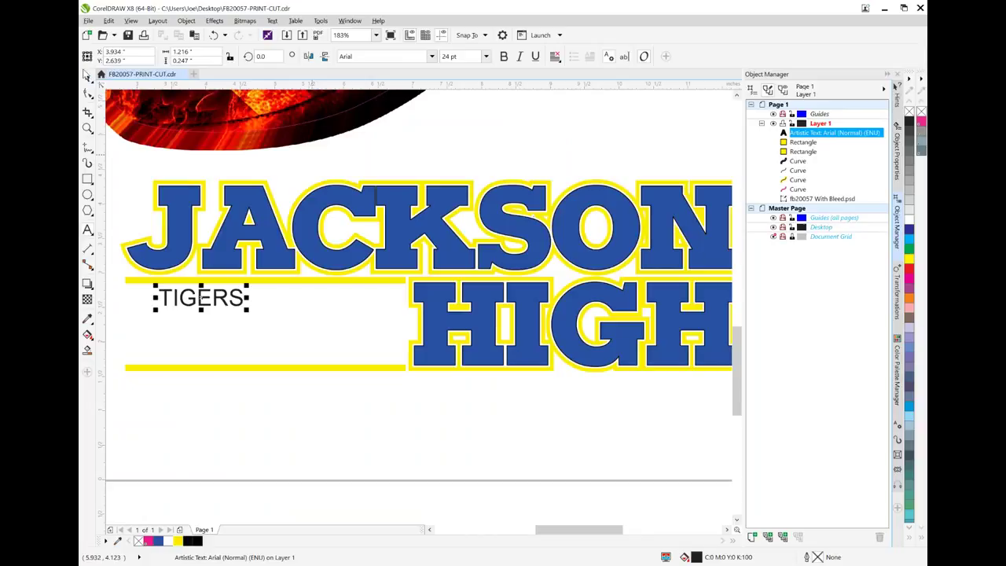
- Change the font of the TIGERS text to Impact
click(88, 93)
click(431, 57)
click(377, 102)
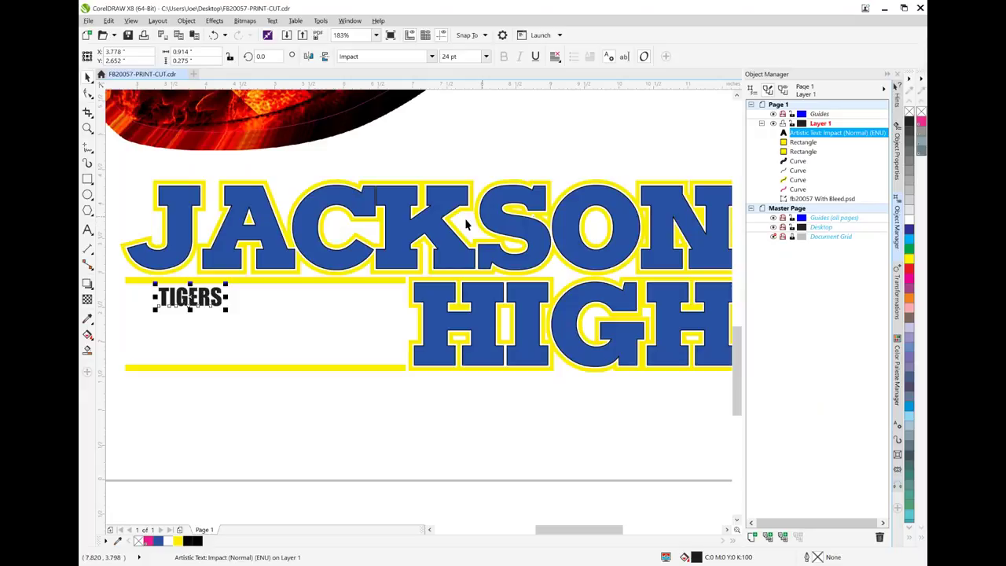
- Enlarge, widen and center TIGERS between the yellow bars, to about 3.44 by 0.86 inches
drag(227, 309, 359, 353)
drag(270, 358, 268, 351)
drag(318, 325, 316, 329)
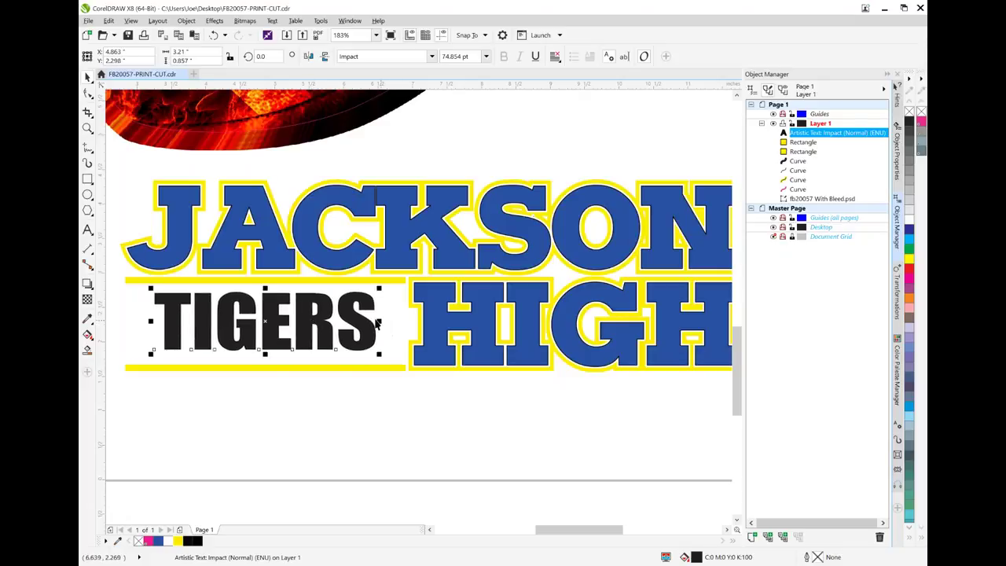
drag(381, 320, 355, 330)
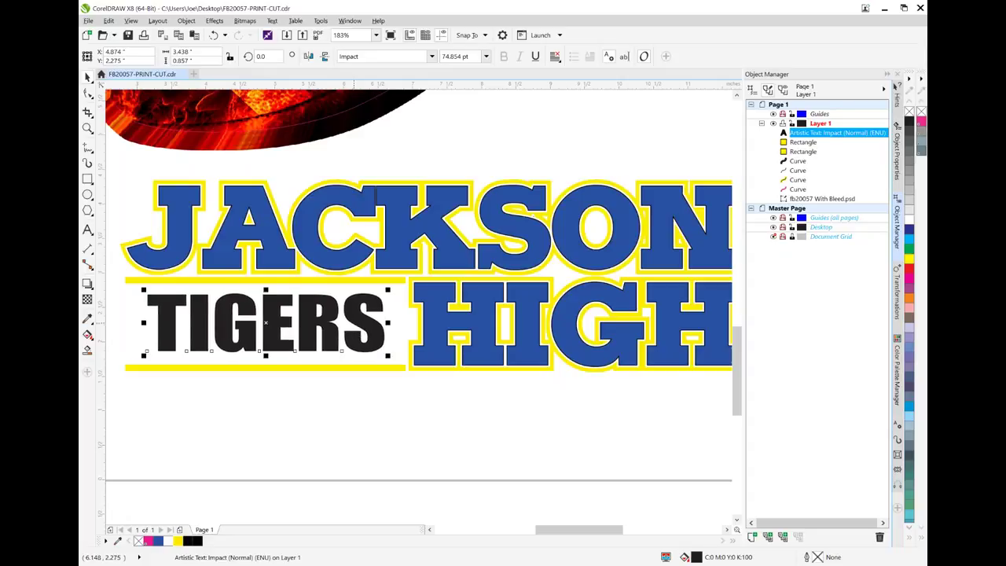
- Convert the TIGERS text to curves and deselect it
right_click(358, 317)
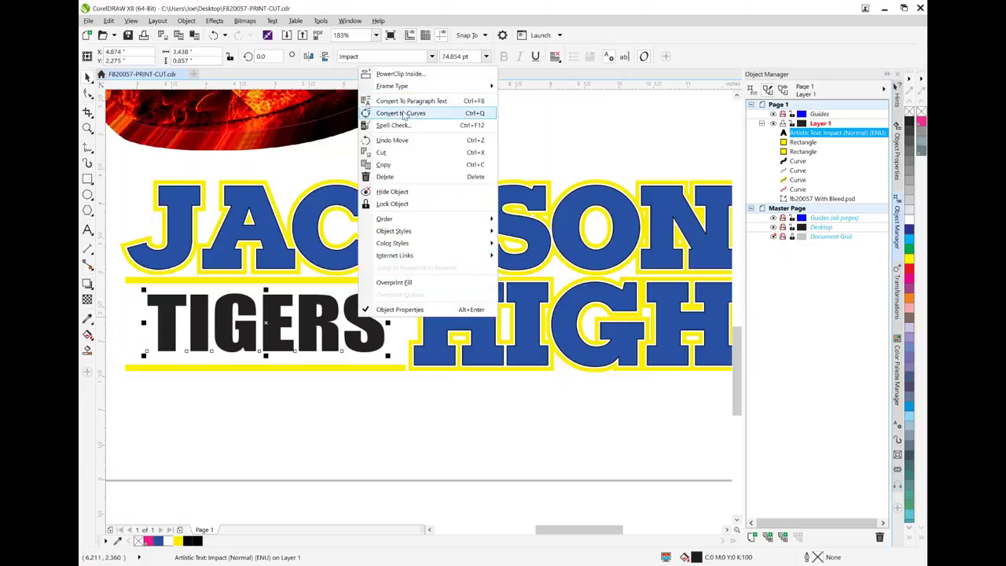
click(402, 115)
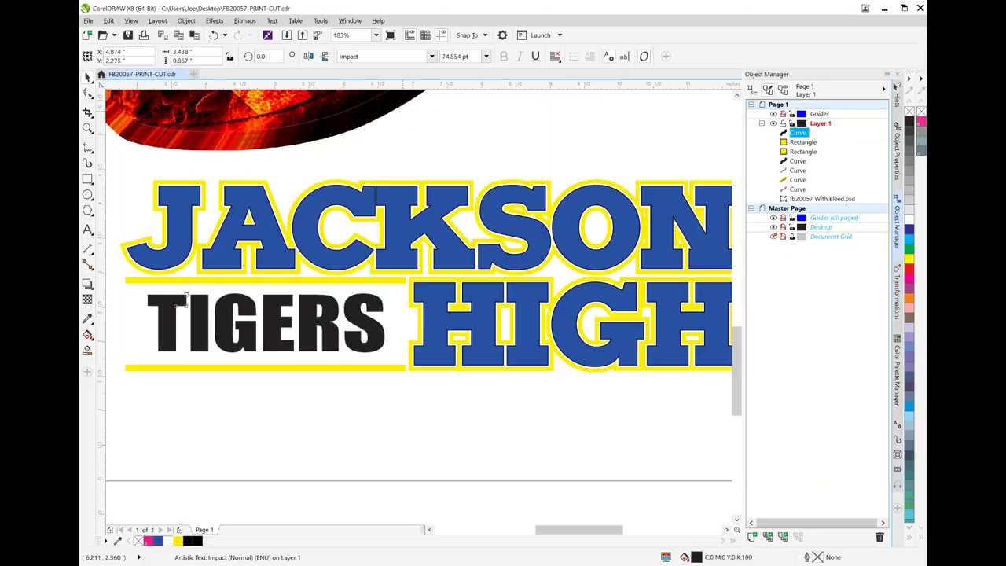
click(405, 427)
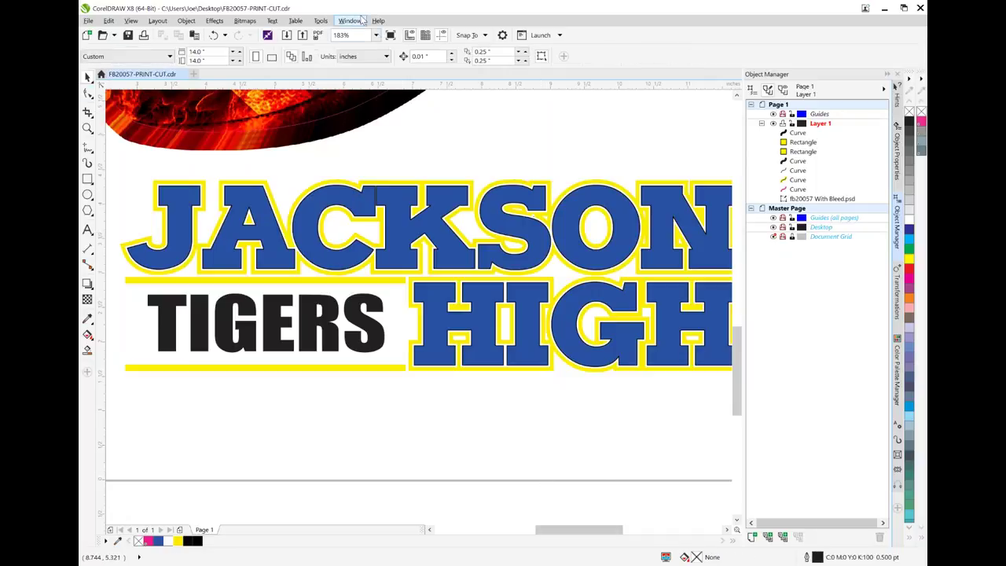
- Select all the lettering curves, both yellow bars and the football's cut line, and bring up the Skew transformation settings
click(376, 35)
click(346, 51)
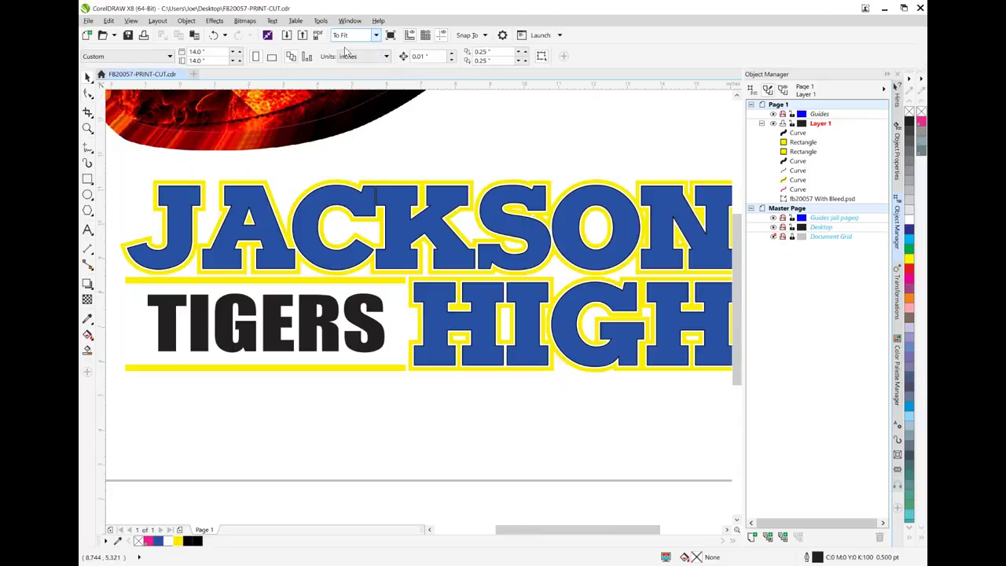
scroll(734, 283, down, 3)
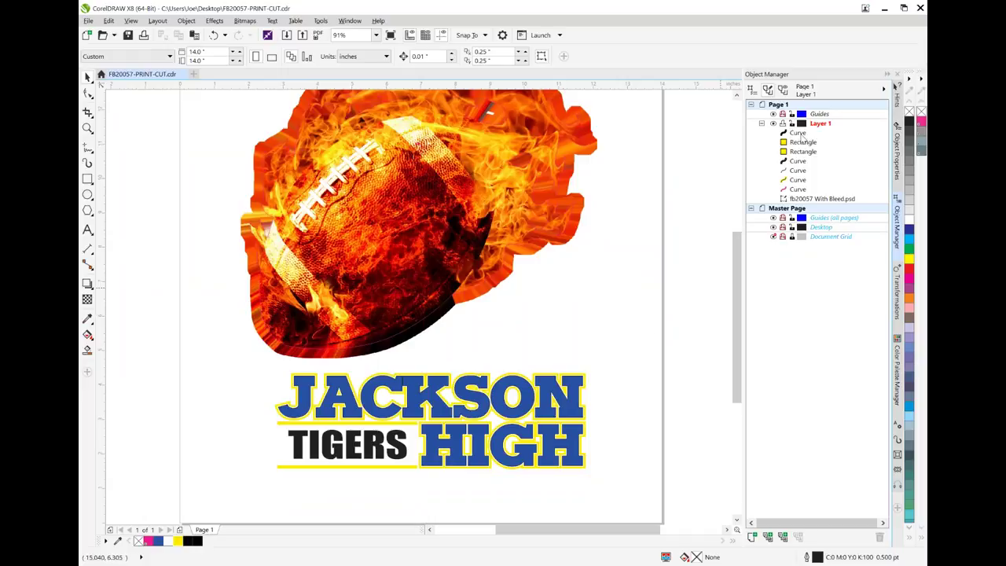
click(798, 133)
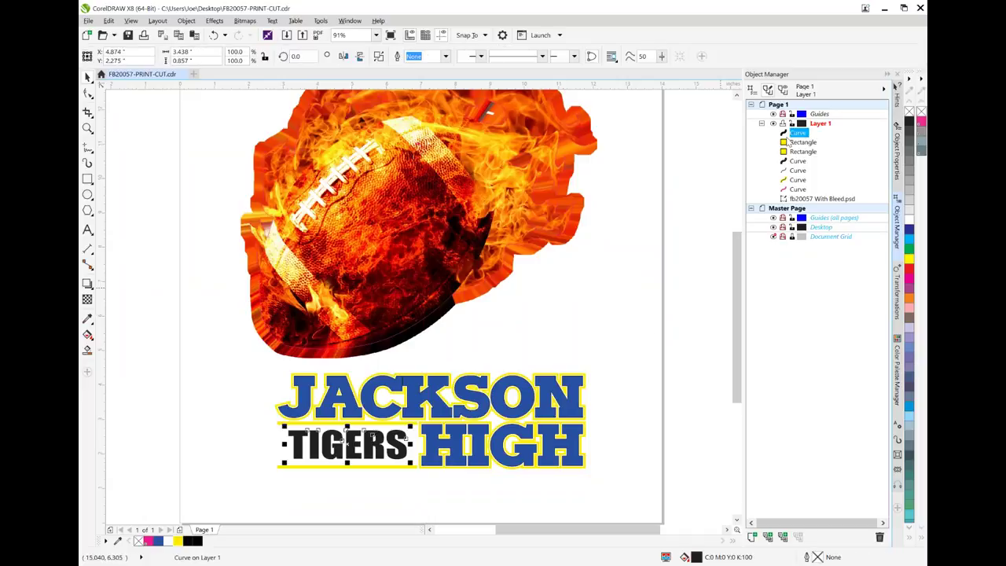
shift+click(798, 190)
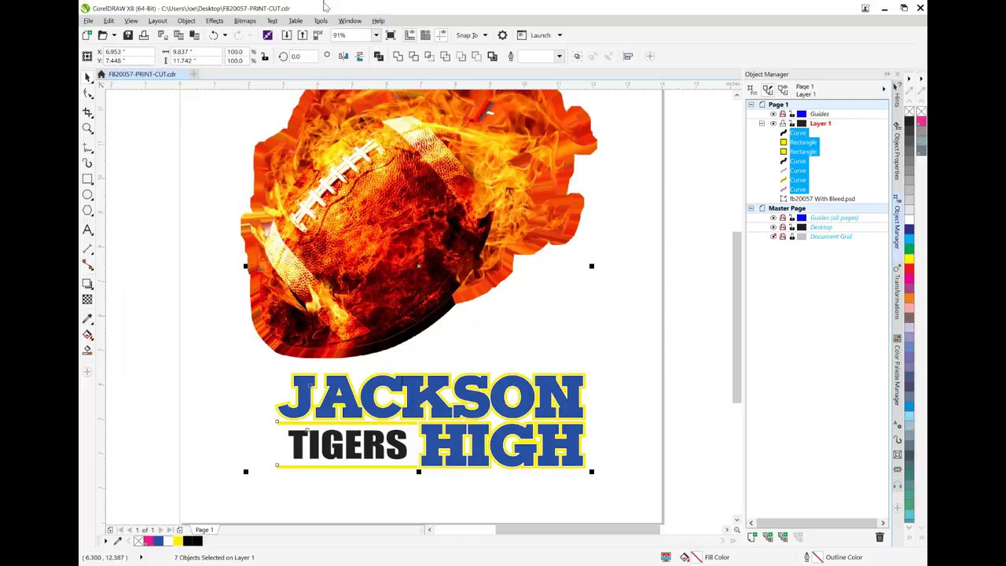
click(186, 21)
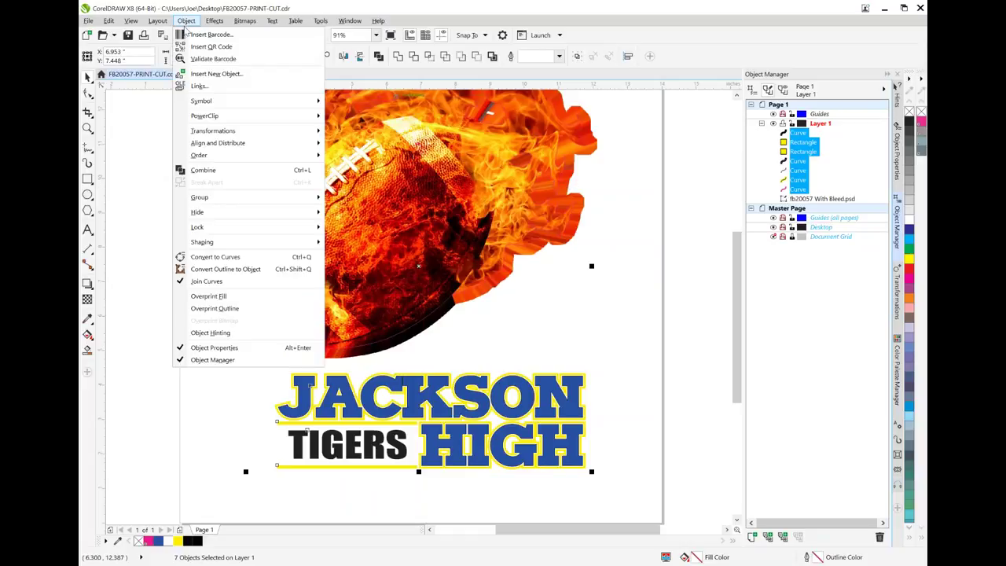
mouse_move(260, 131)
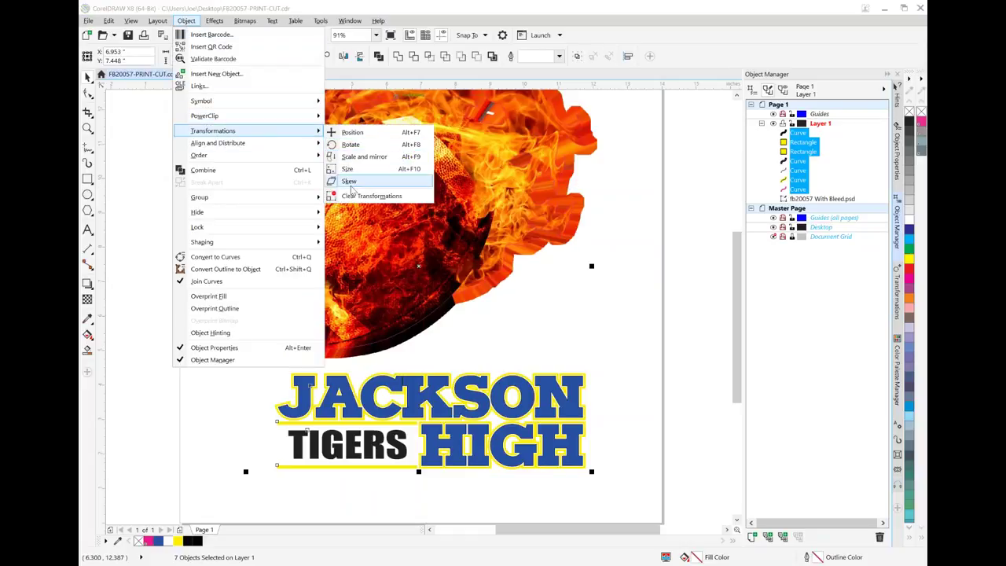
click(350, 182)
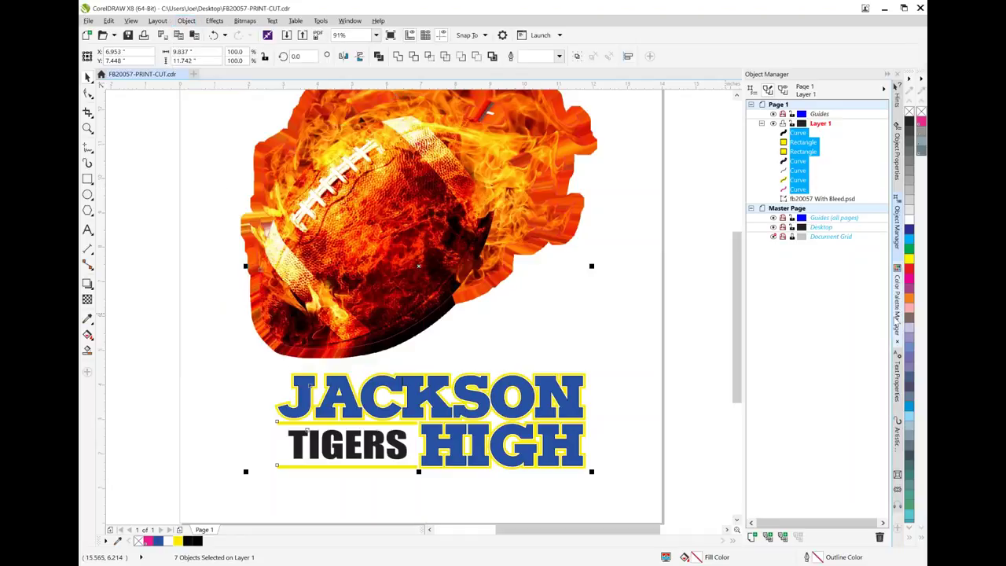
click(352, 22)
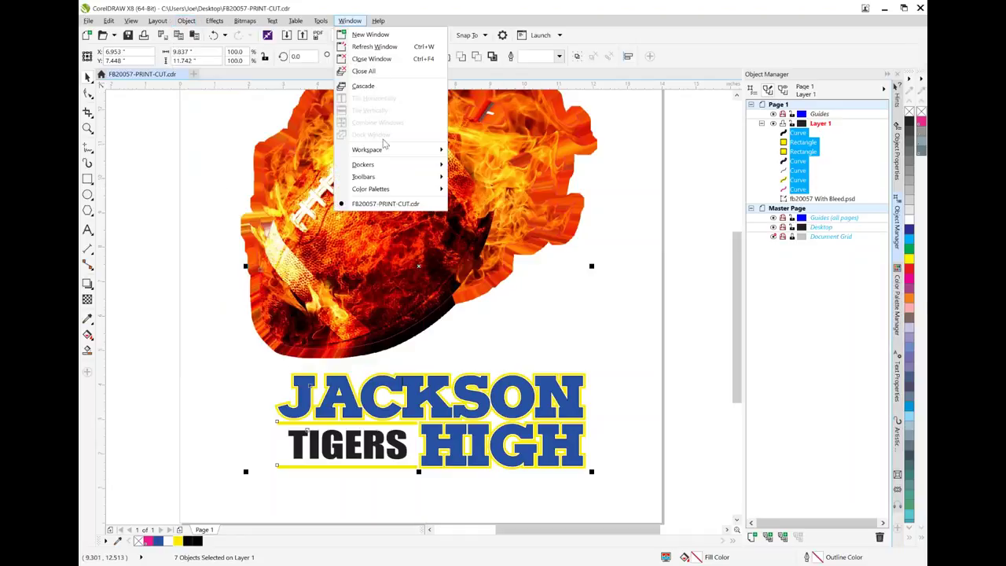
mouse_move(393, 165)
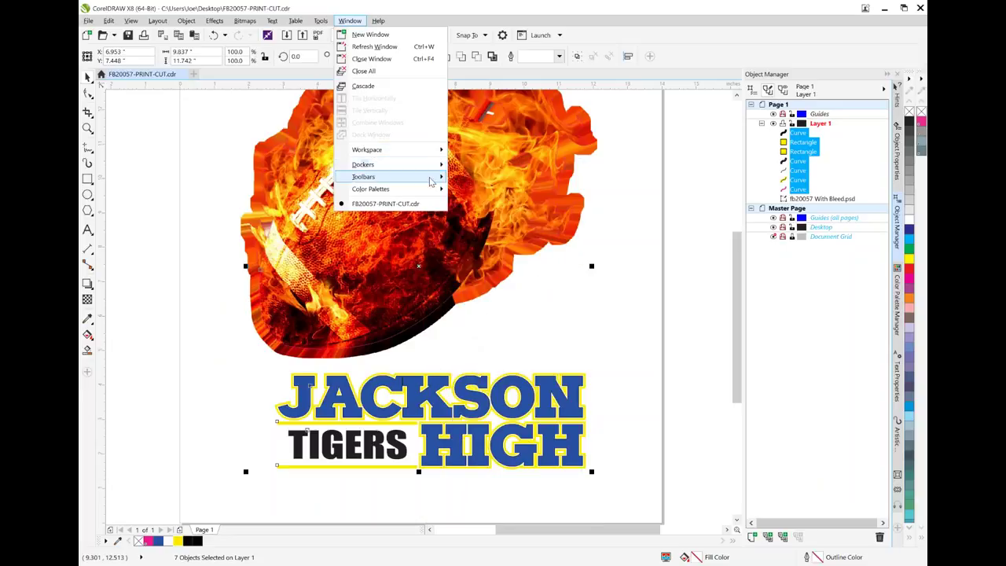
mouse_move(369, 189)
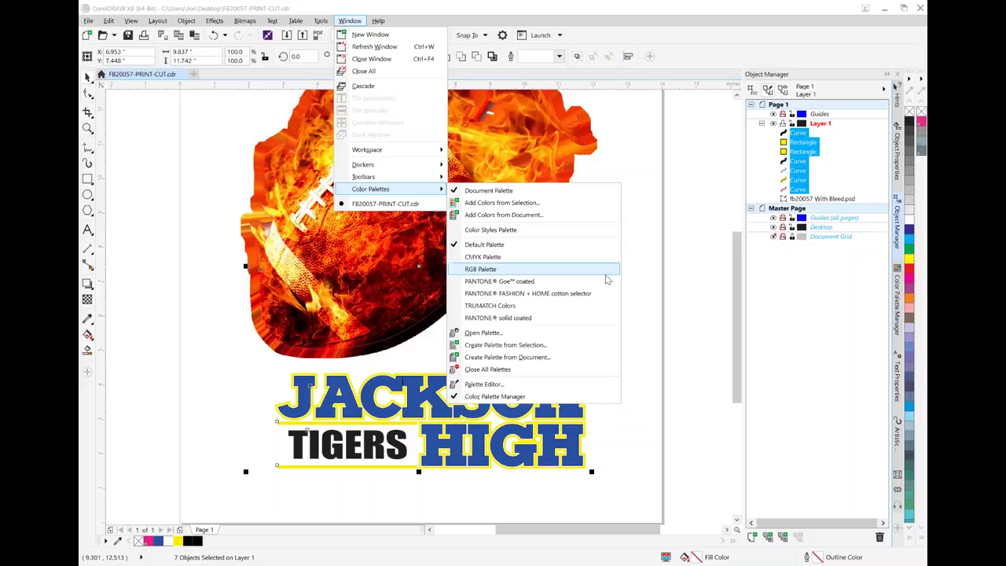
mouse_move(367, 150)
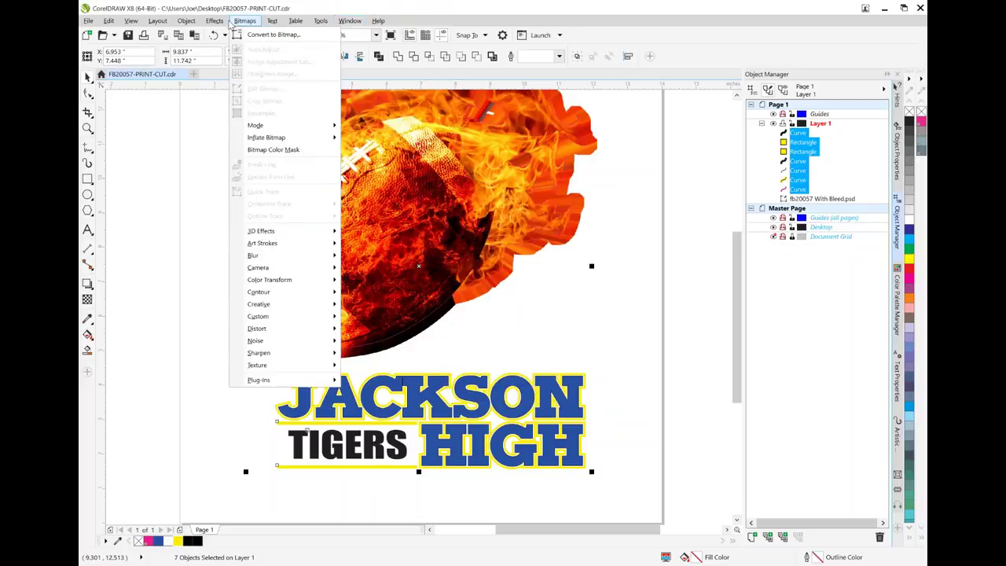
mouse_move(186, 25)
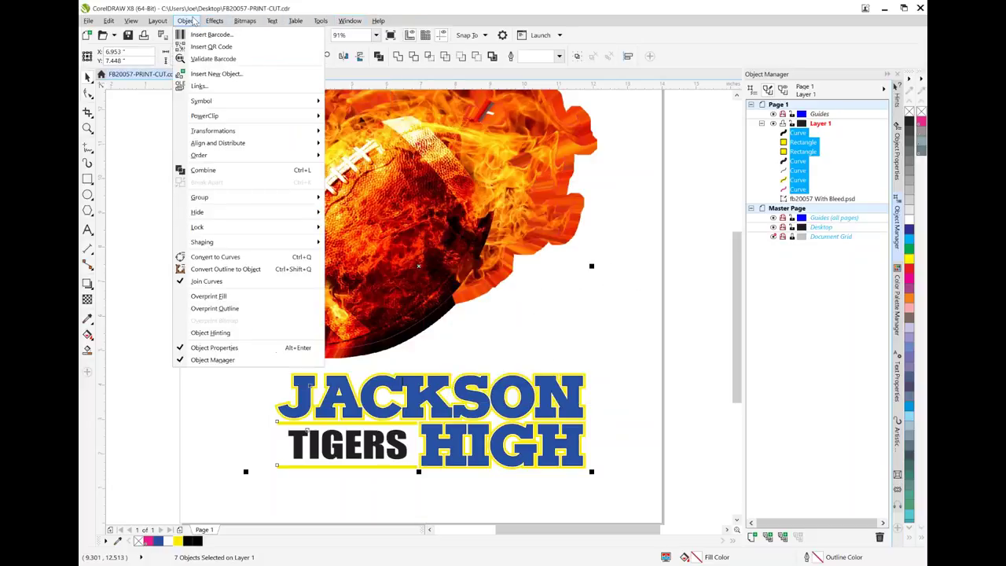
mouse_move(242, 130)
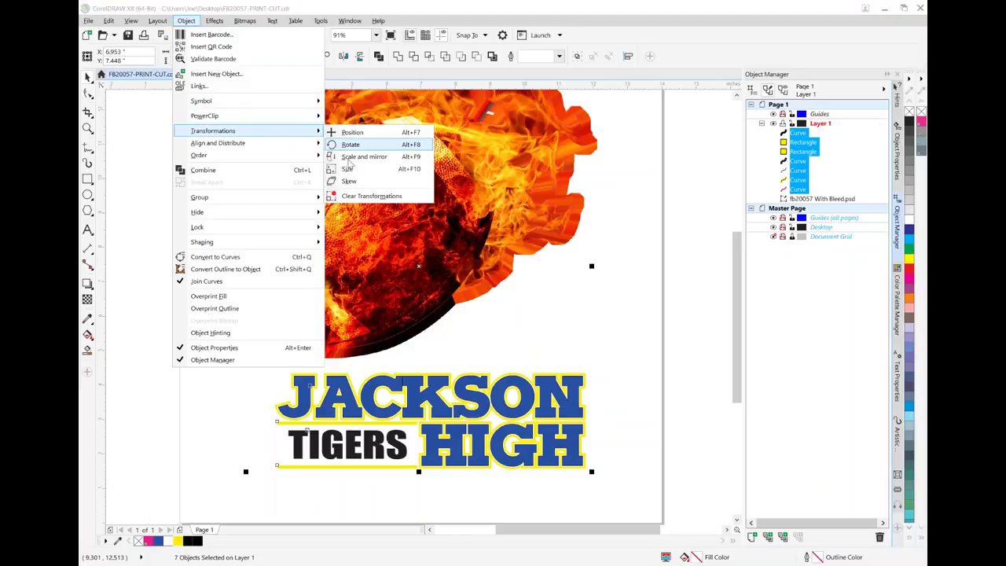
click(349, 182)
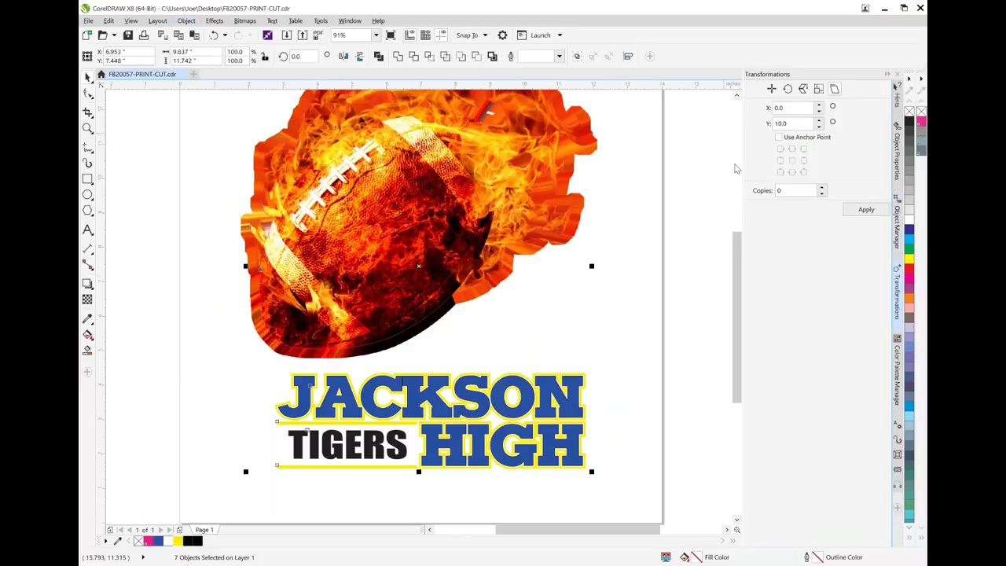
- Try to skew the selected lettering, bars and cut line vertically by 40 degrees
double_click(795, 124)
text(0.0)
key(Return)
click(866, 209)
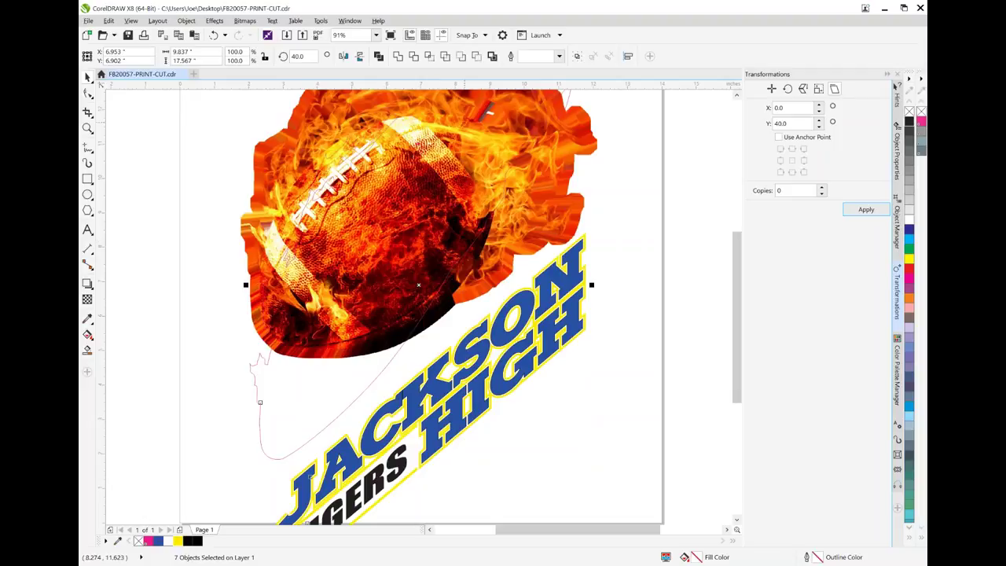
key(ctrl+z)
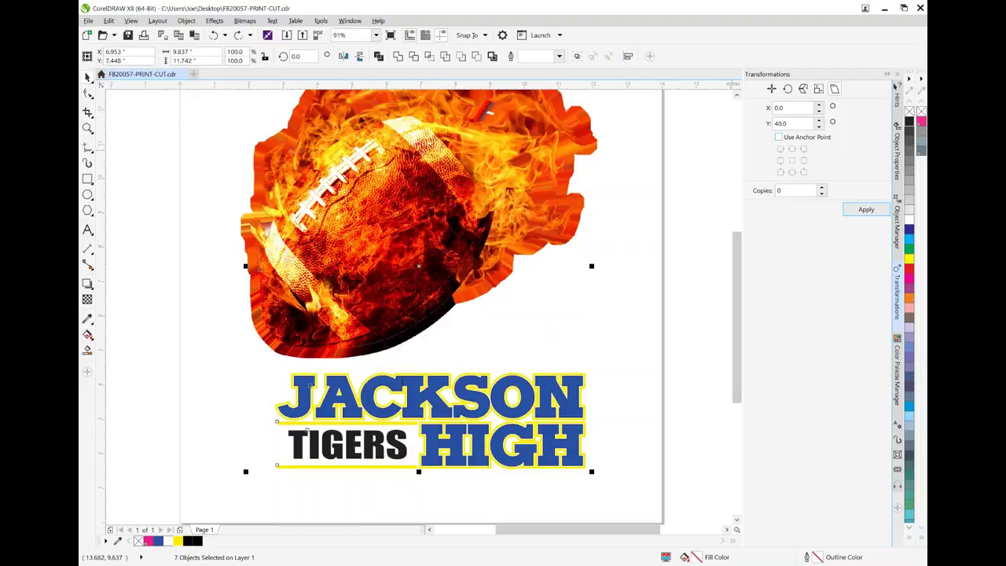
- Select only the lettering curves and yellow bars, without the football's cut line, and skew them vertically by 10 degrees
click(898, 226)
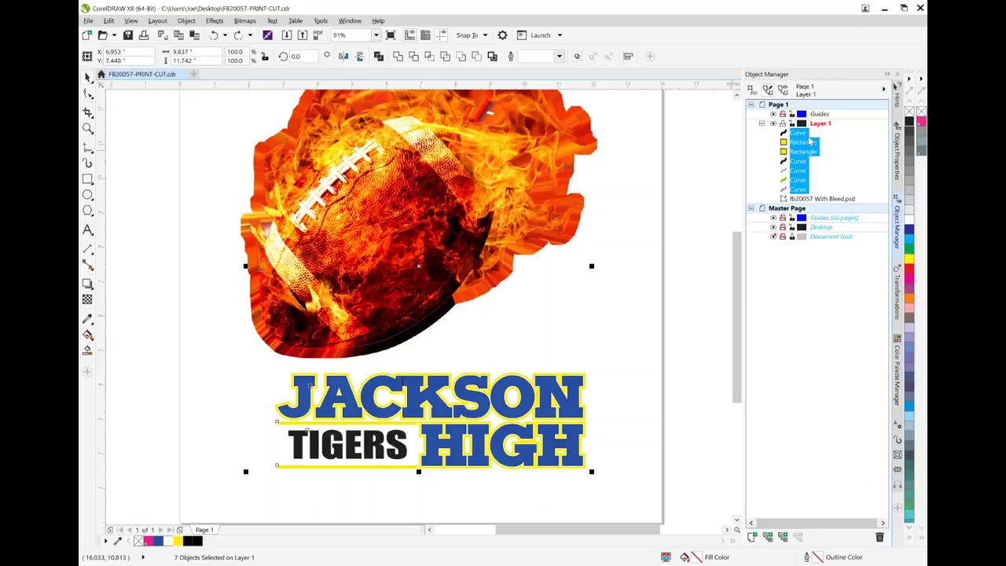
click(798, 133)
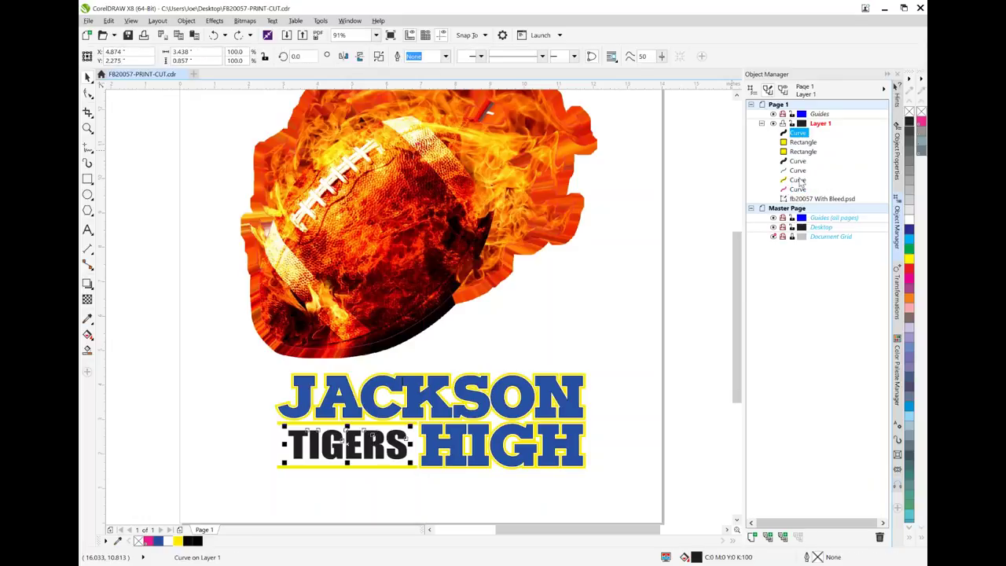
shift+click(798, 180)
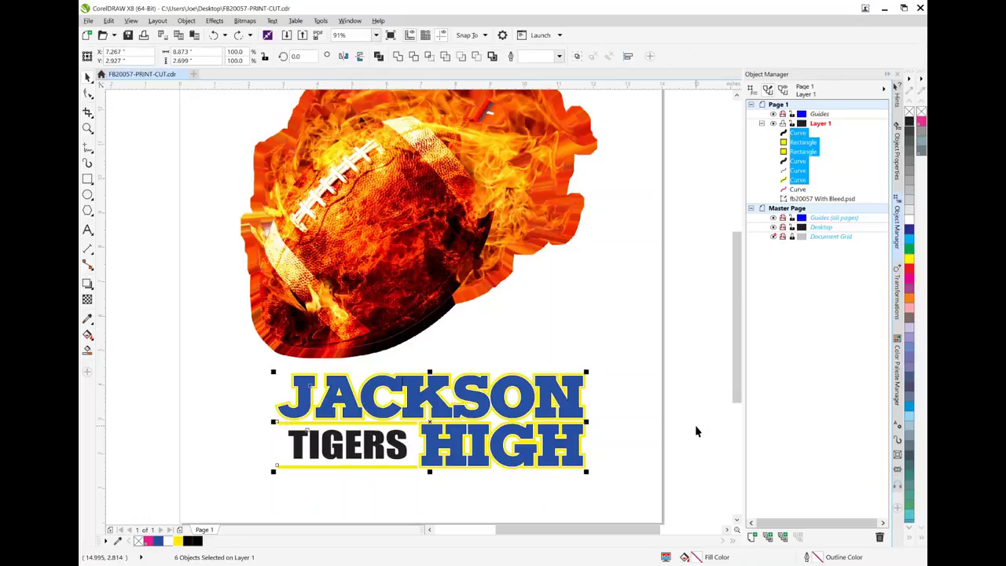
click(899, 291)
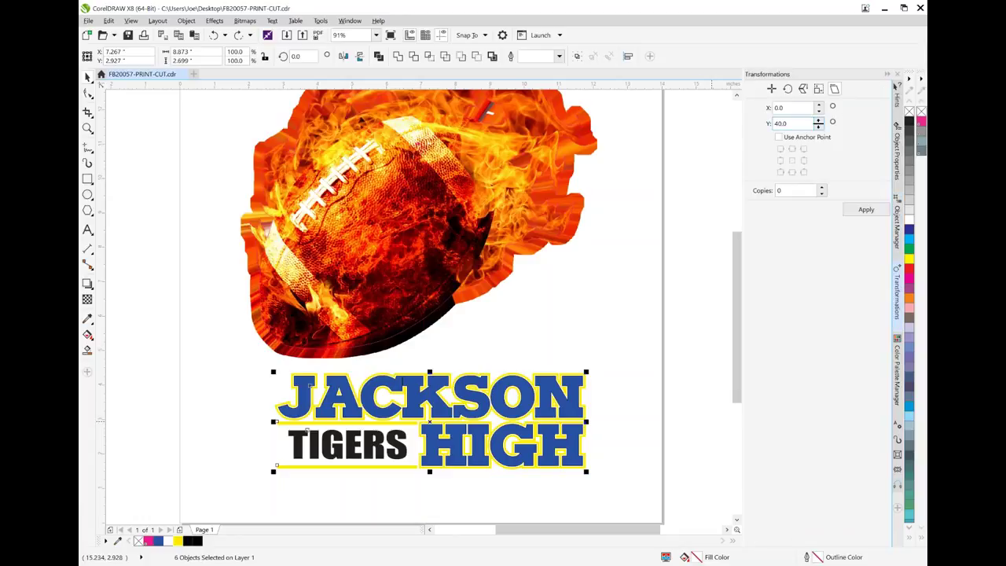
double_click(781, 123)
text(10)
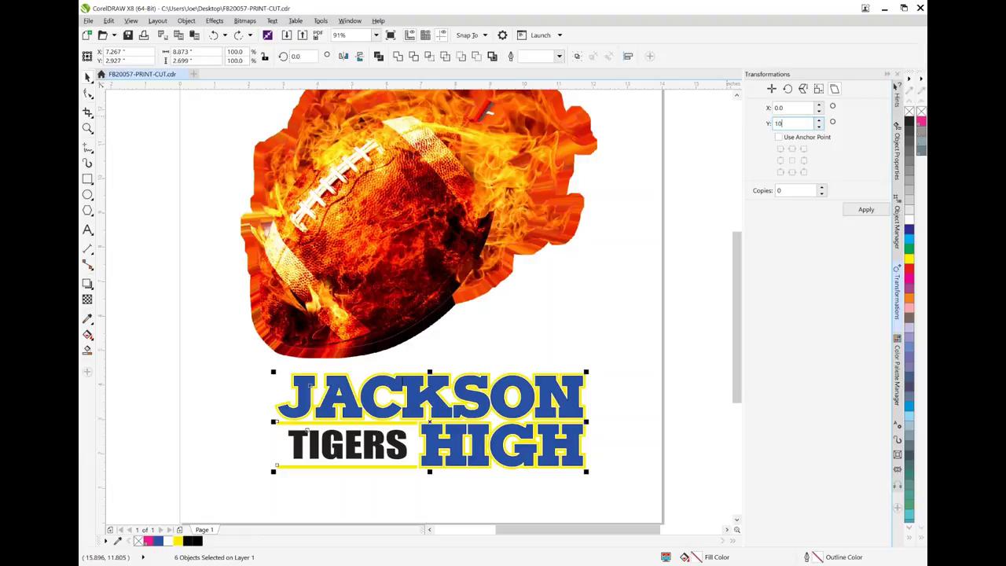
click(880, 214)
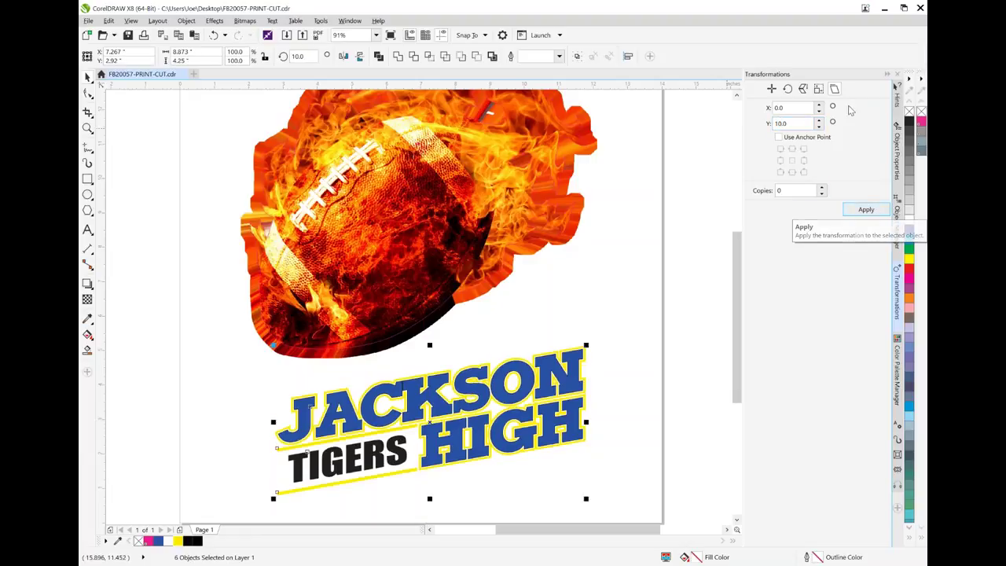
- Move the skewed lettering group up toward the football and enlarge it to about 9.5 by 4.9 inches
drag(549, 385, 556, 360)
drag(578, 321, 602, 331)
drag(433, 474, 433, 487)
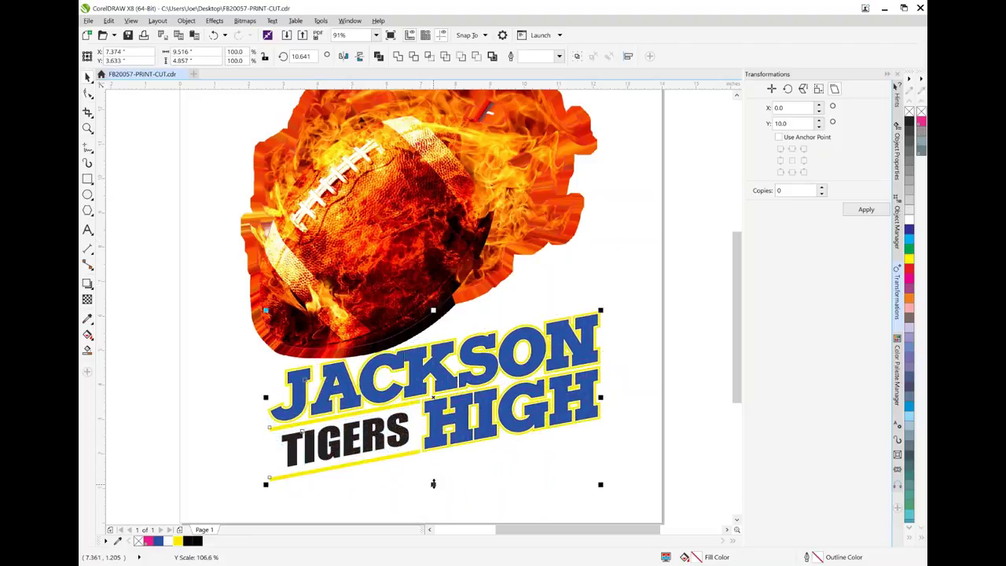
- Reposition the lettering group under the football's lower edge, centered at about X 6.89 and Y 3.46 inches
mouse_move(554, 370)
mouse_down()
mouse_move(539, 385)
mouse_move(554, 376)
mouse_move(557, 398)
mouse_move(565, 385)
mouse_up()
key(Up)
key(Up)
key(Up)
key(Up)
key(Up)
key(Up)
key(Up)
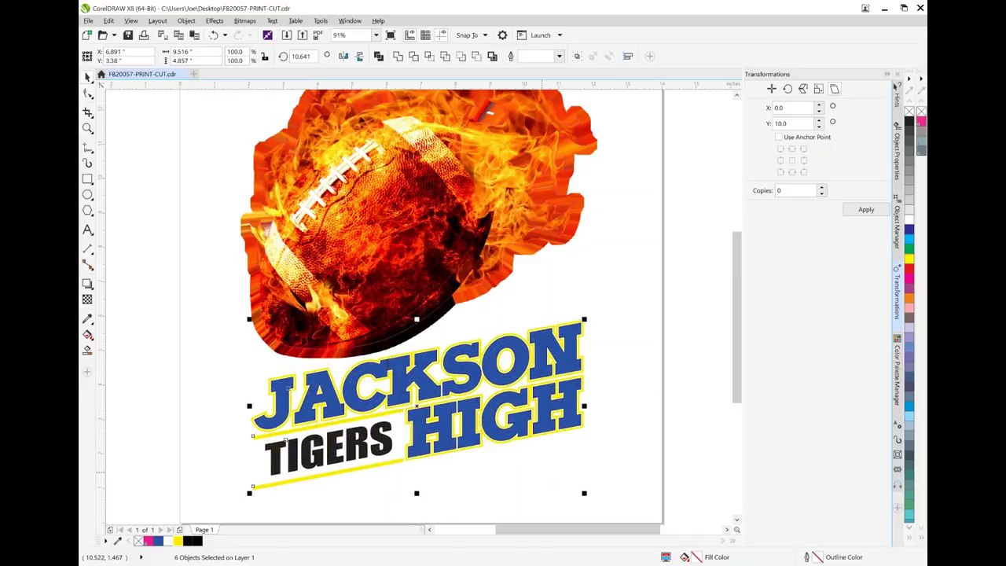
key(Up)
key(Up)
key(Up)
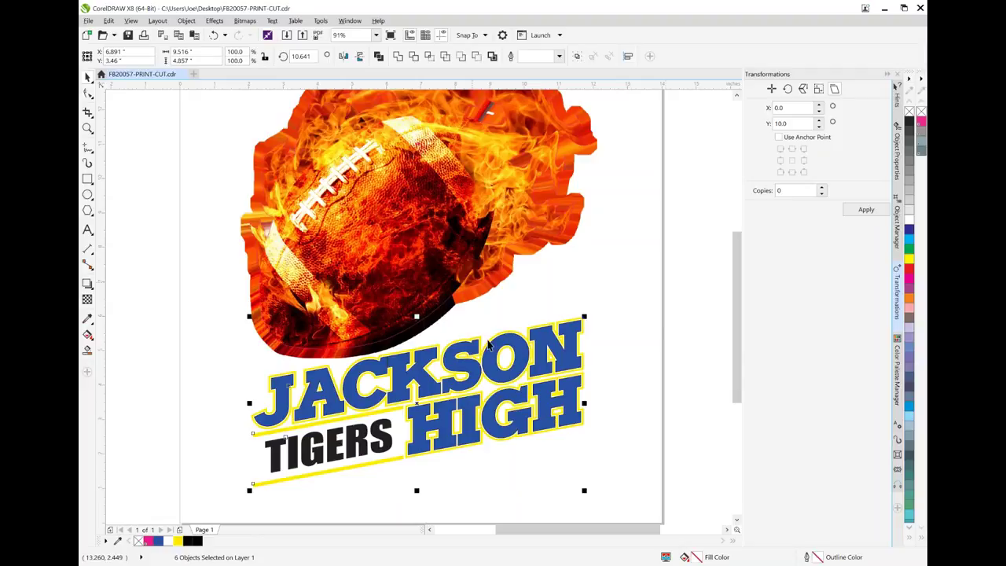
- Select the magenta cut line around the football
click(445, 303)
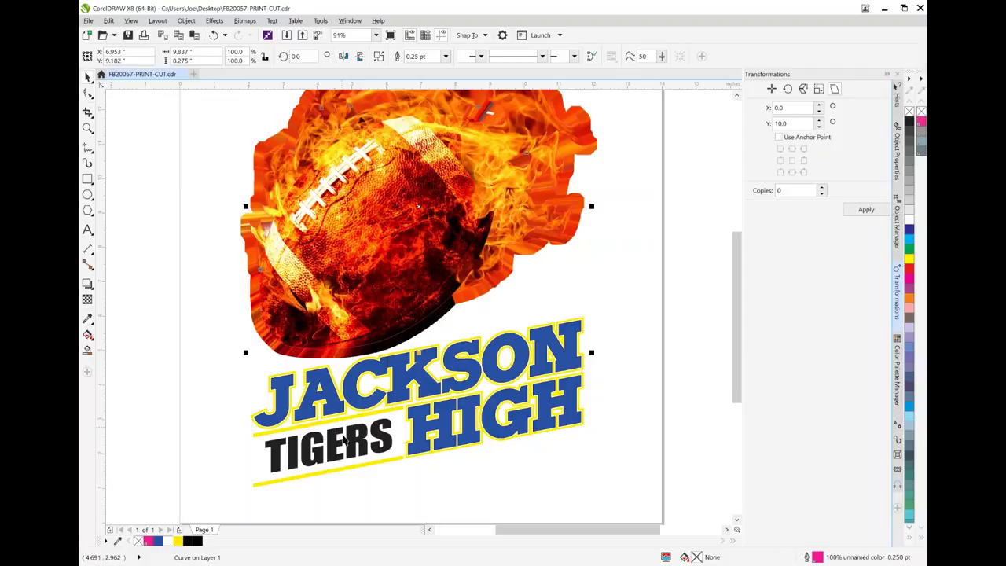
- Duplicate the TIGERS text and the two yellow bars in place, and remove the fill from the copies
click(258, 439)
shift+click(279, 468)
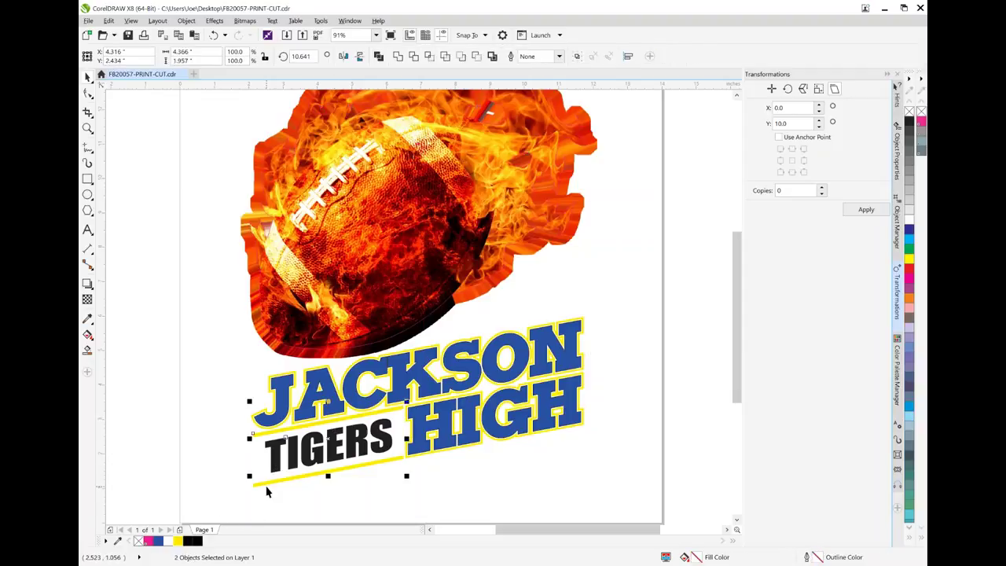
shift+click(267, 486)
click(898, 227)
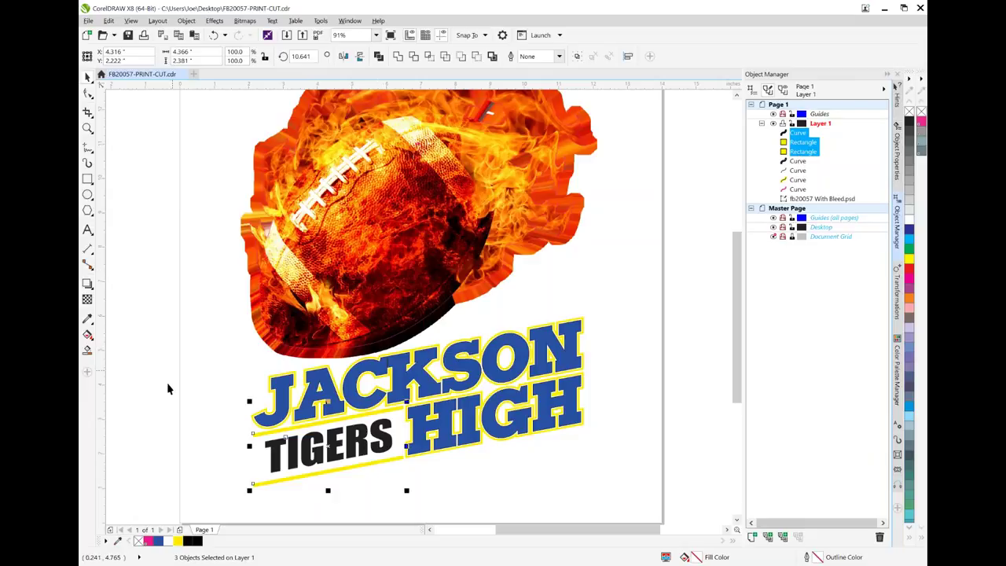
click(112, 23)
click(141, 95)
key(ctrl+v)
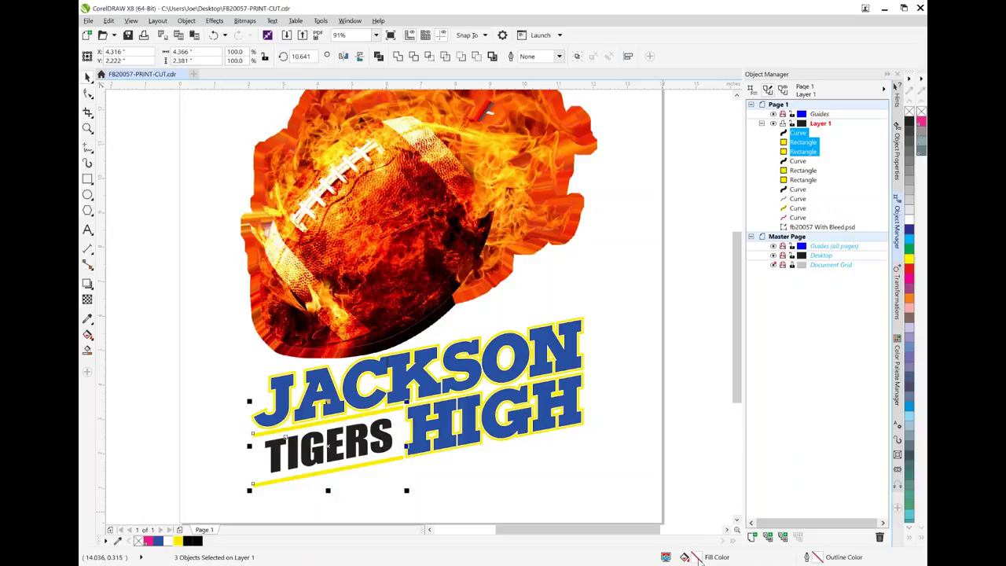
click(158, 541)
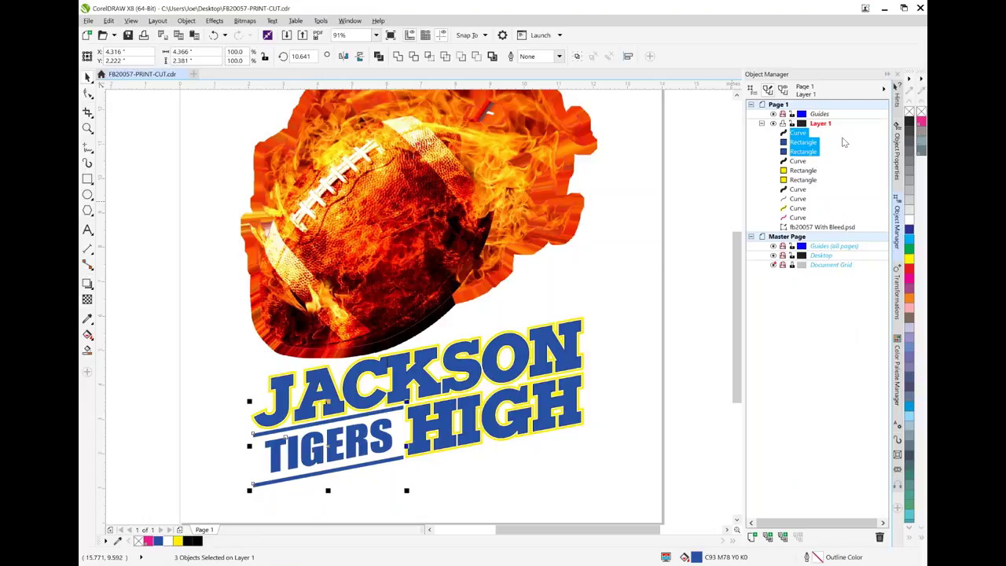
click(909, 115)
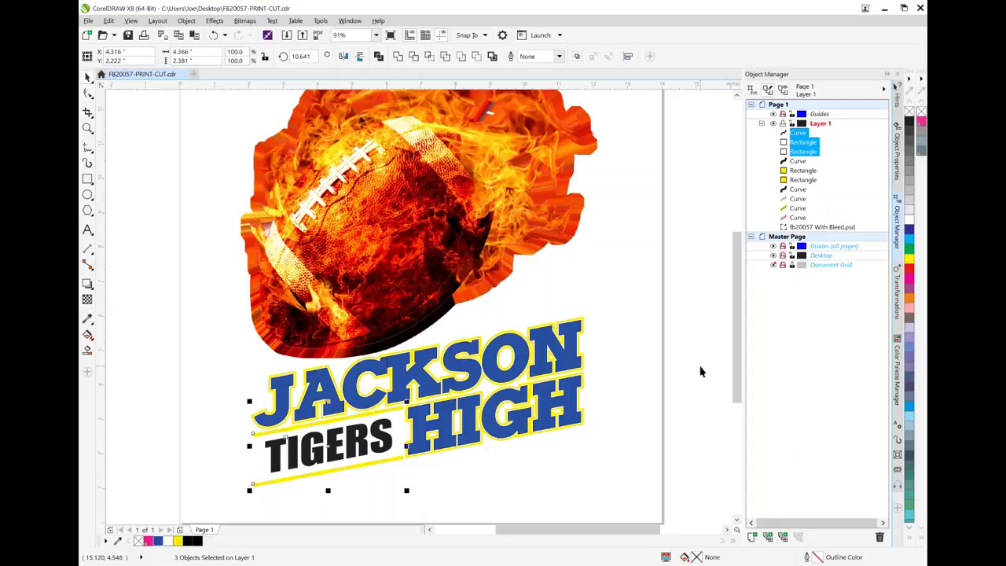
- Give the unfilled copies a hairline outline in the palette's magenta CutContour color and weld them into one curve
double_click(818, 558)
click(432, 221)
click(421, 241)
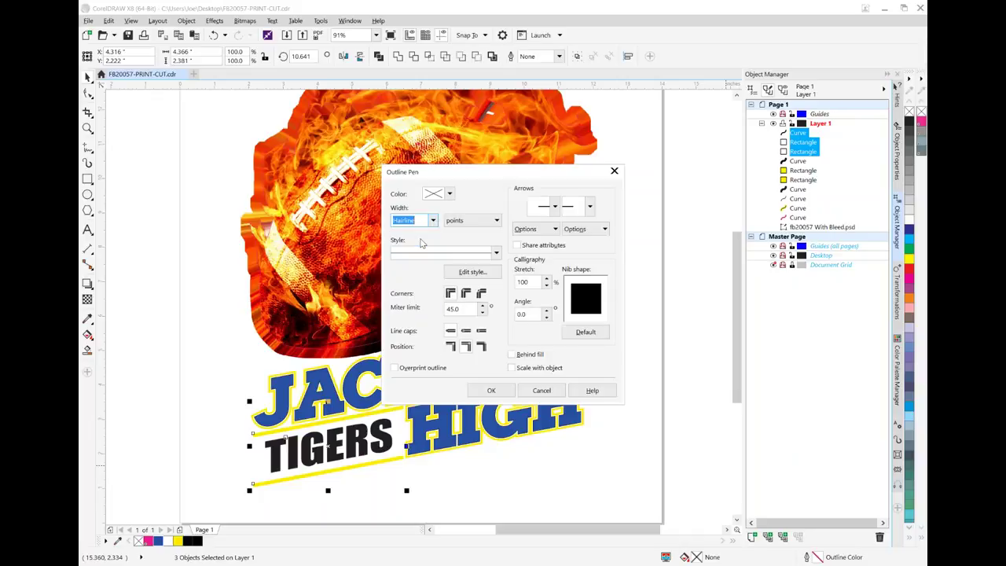
click(450, 194)
click(479, 223)
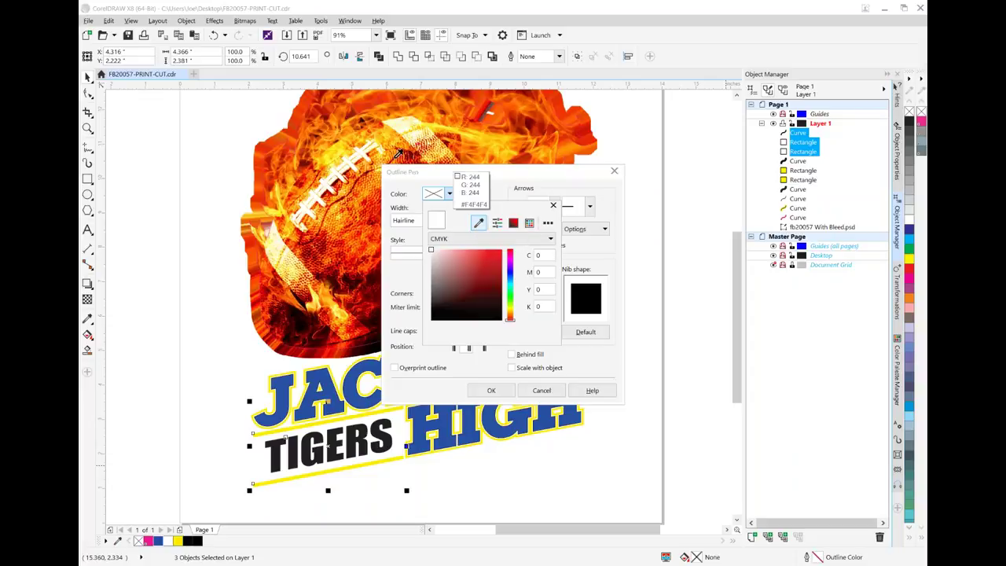
click(148, 541)
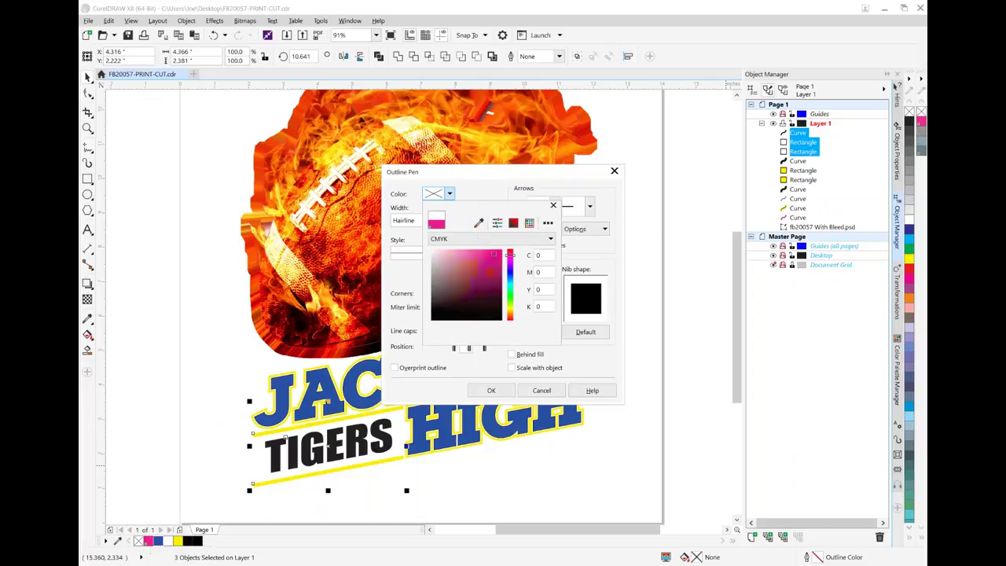
click(564, 360)
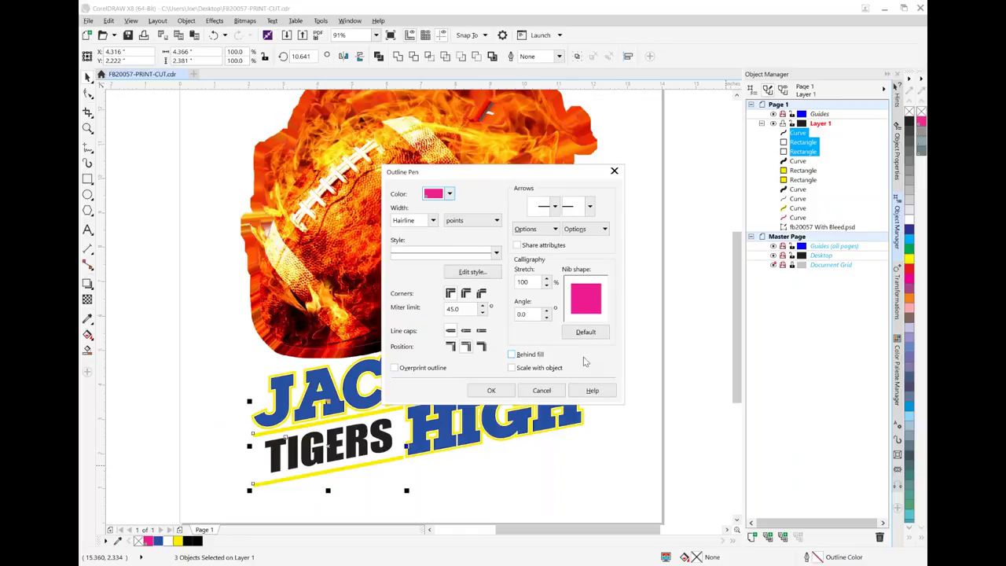
click(491, 391)
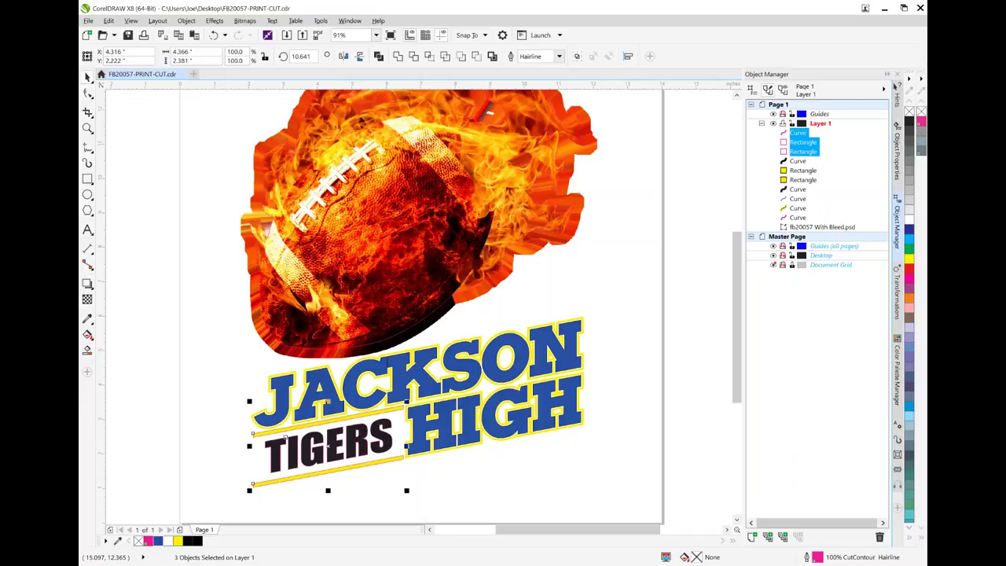
click(398, 56)
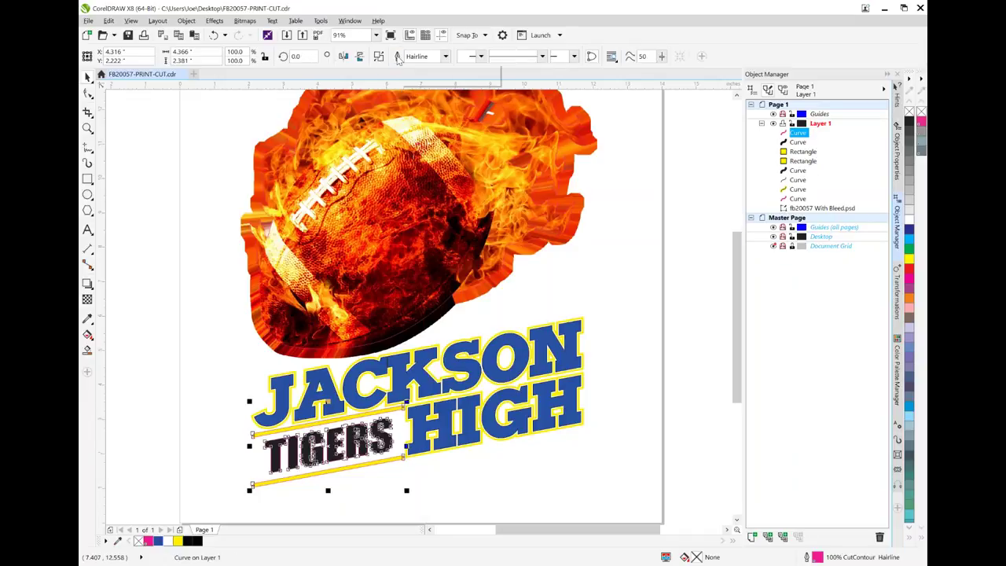
- Set an outline width of 0.75 pt for the black-filled TIGERS text
click(799, 142)
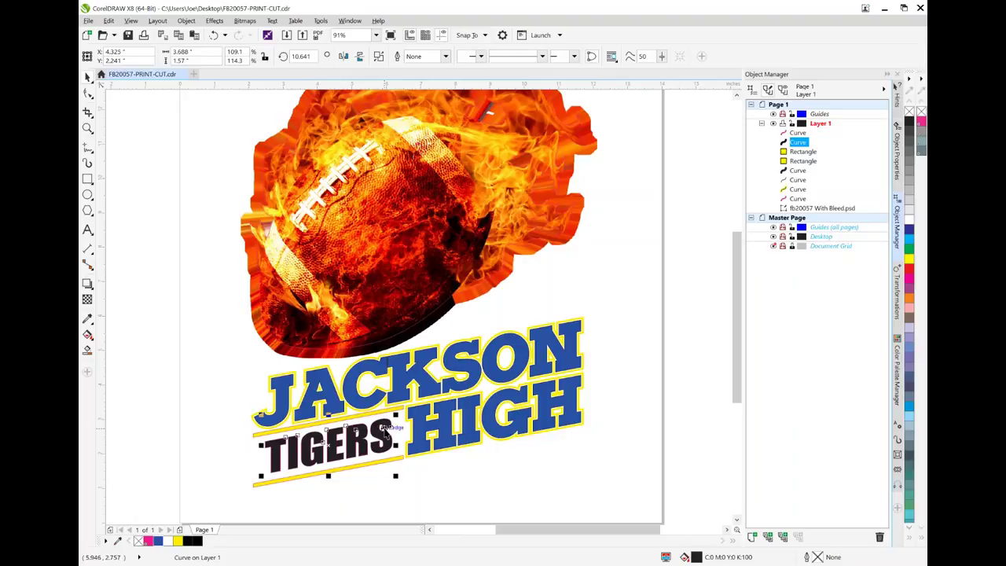
double_click(818, 557)
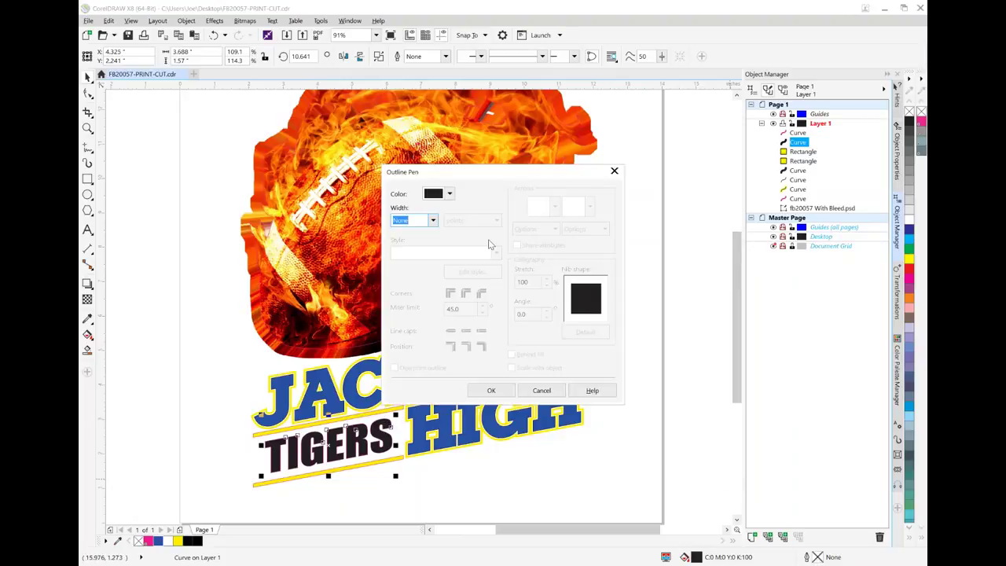
click(432, 220)
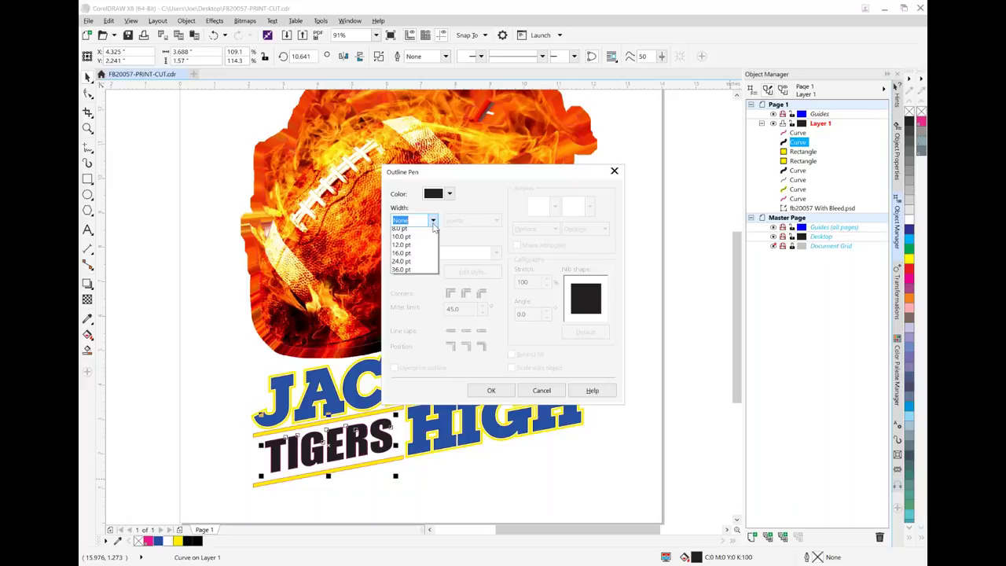
click(416, 258)
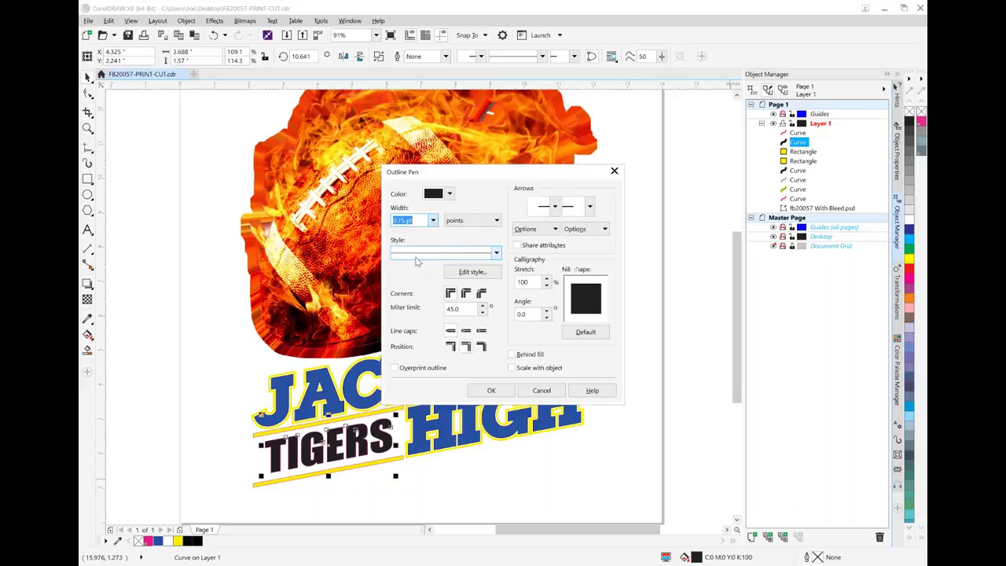
- Sample the document palette's R0 G0 B0 black as the TIGERS outline color and apply the outline
click(449, 194)
click(450, 197)
click(450, 194)
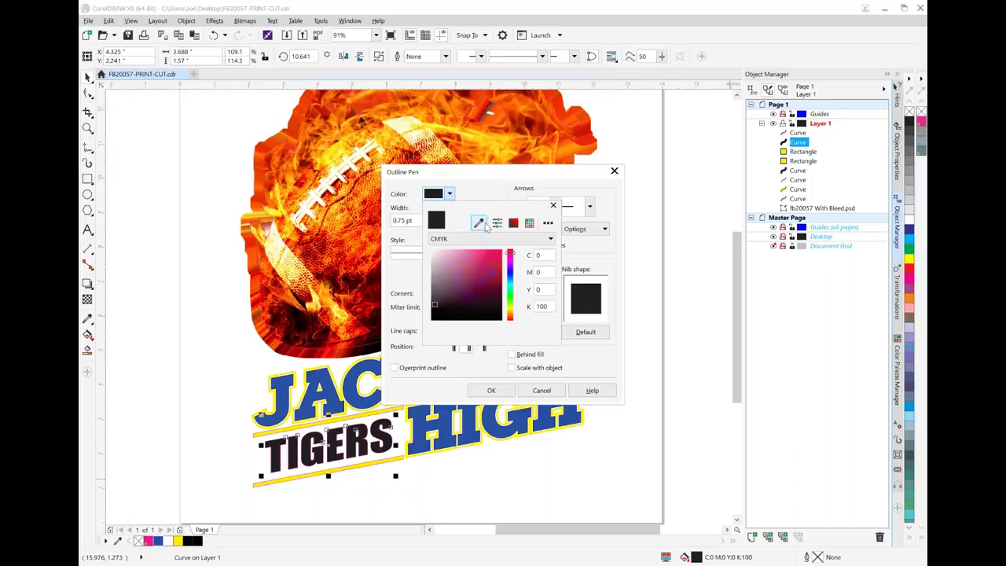
click(479, 222)
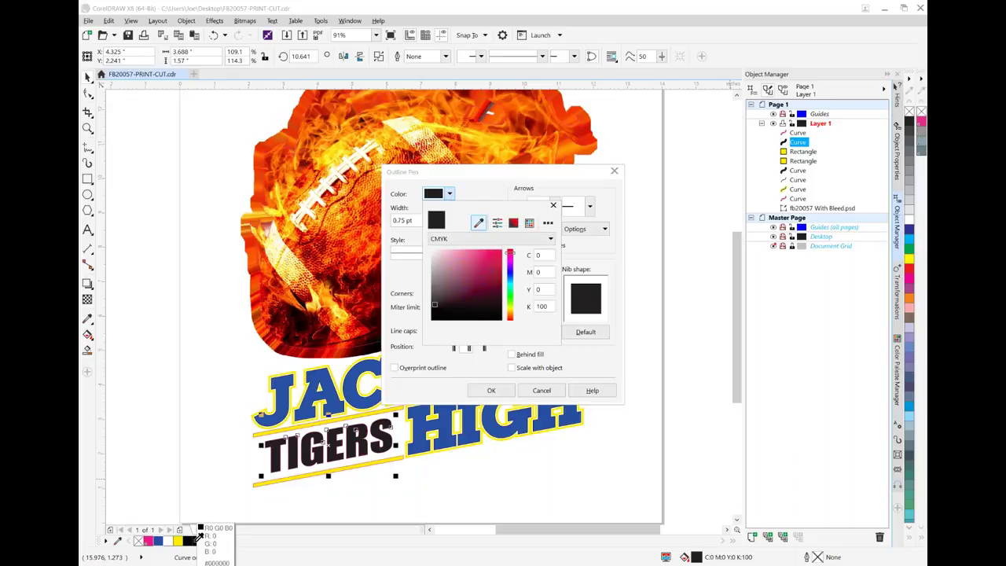
click(189, 541)
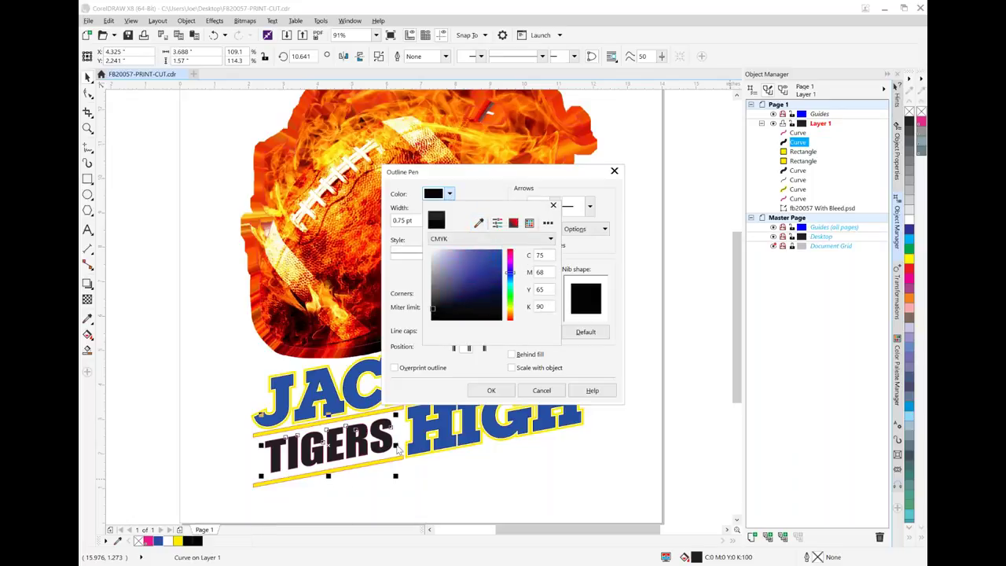
click(199, 542)
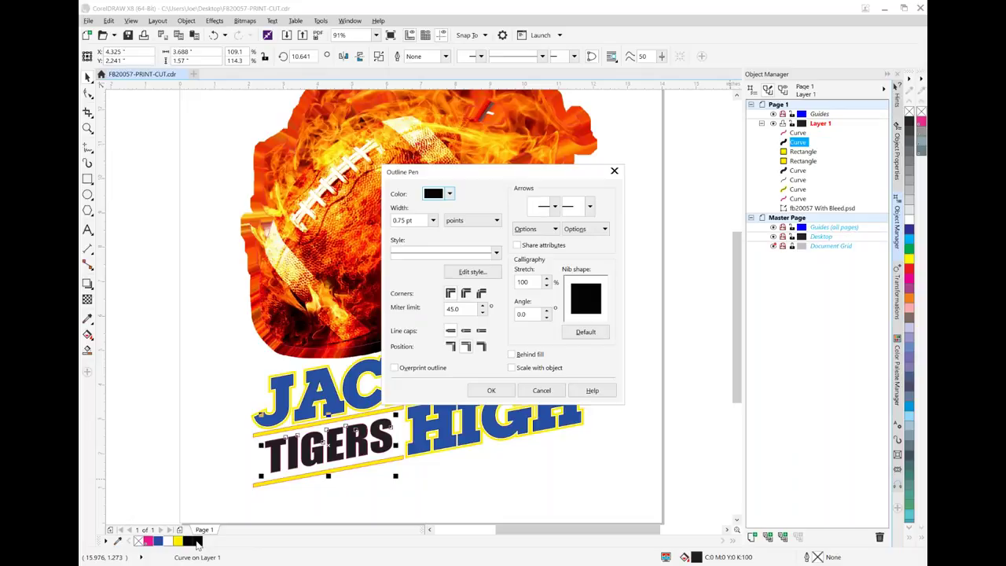
click(450, 193)
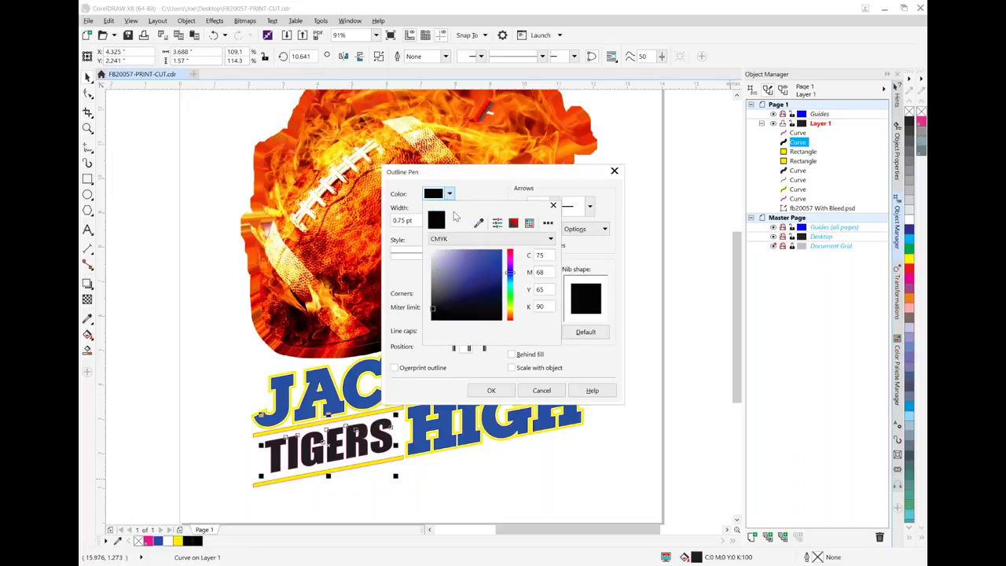
click(479, 223)
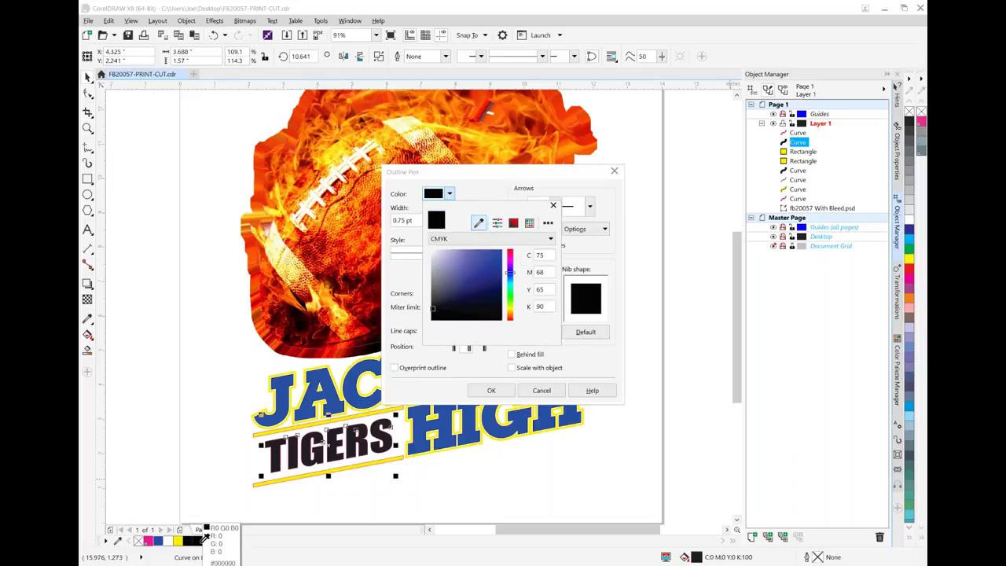
click(203, 541)
click(605, 369)
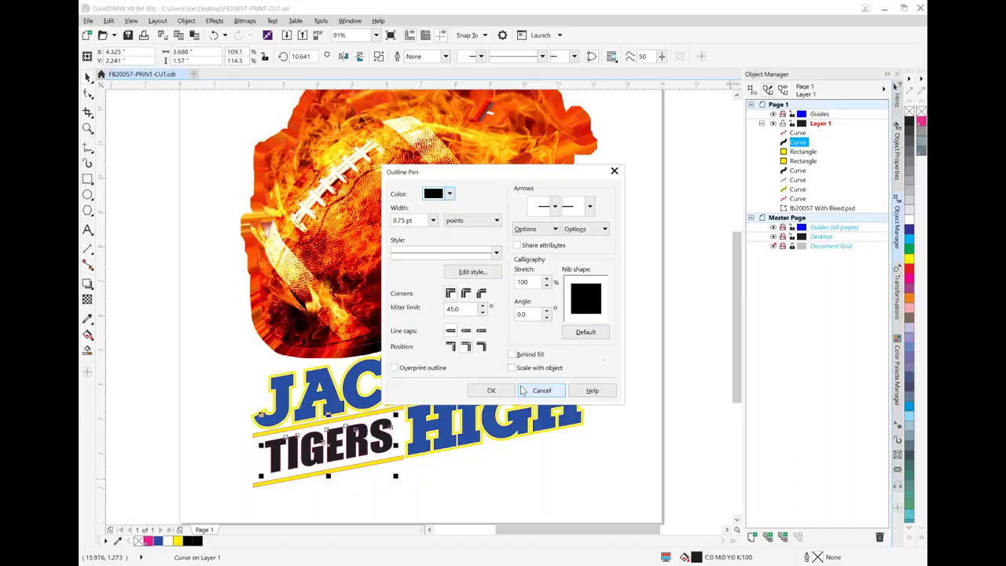
click(492, 391)
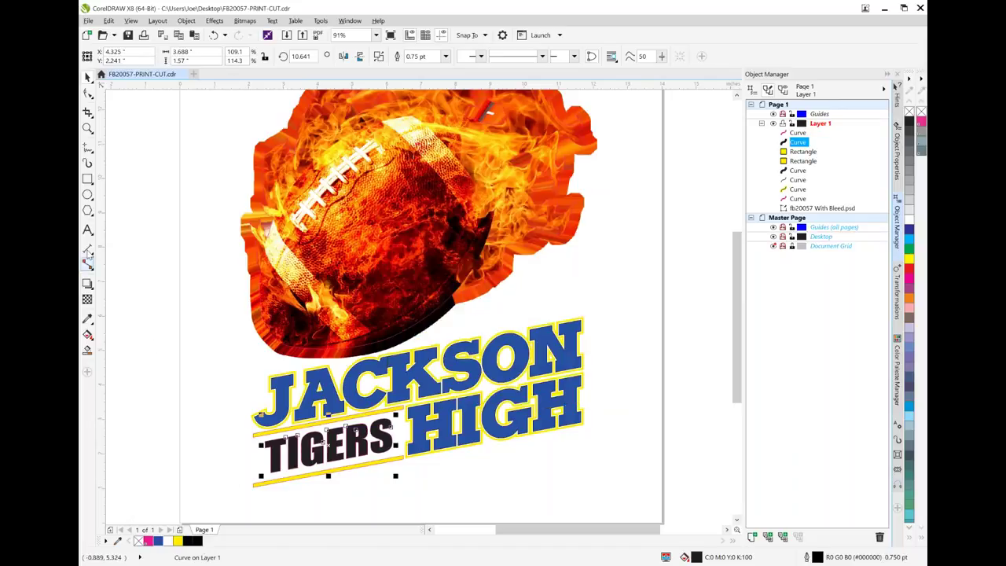
- Examine how the black outline overlaps the magenta cut line at the base of the TIGERS letters
click(88, 129)
click(211, 518)
click(669, 118)
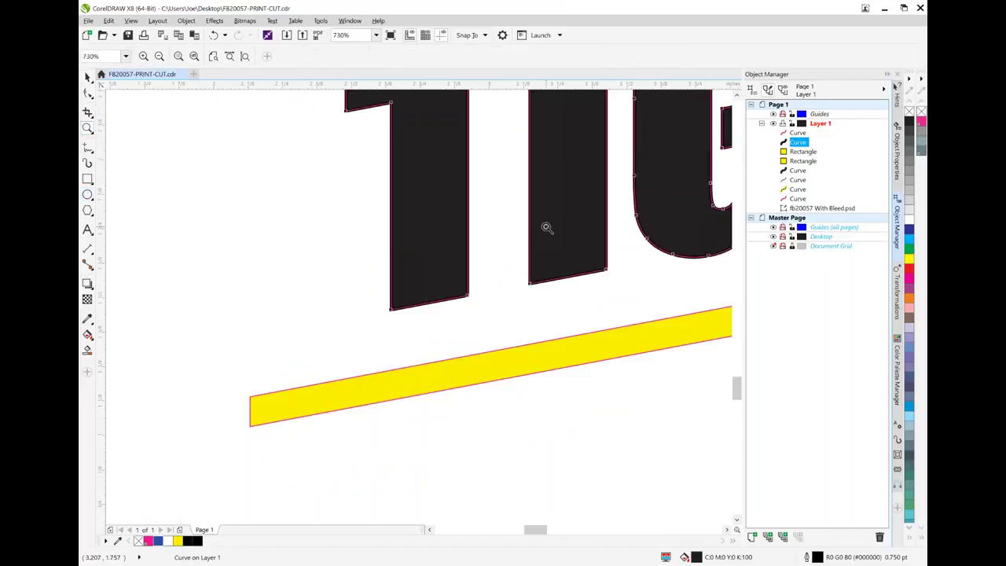
click(547, 228)
click(470, 369)
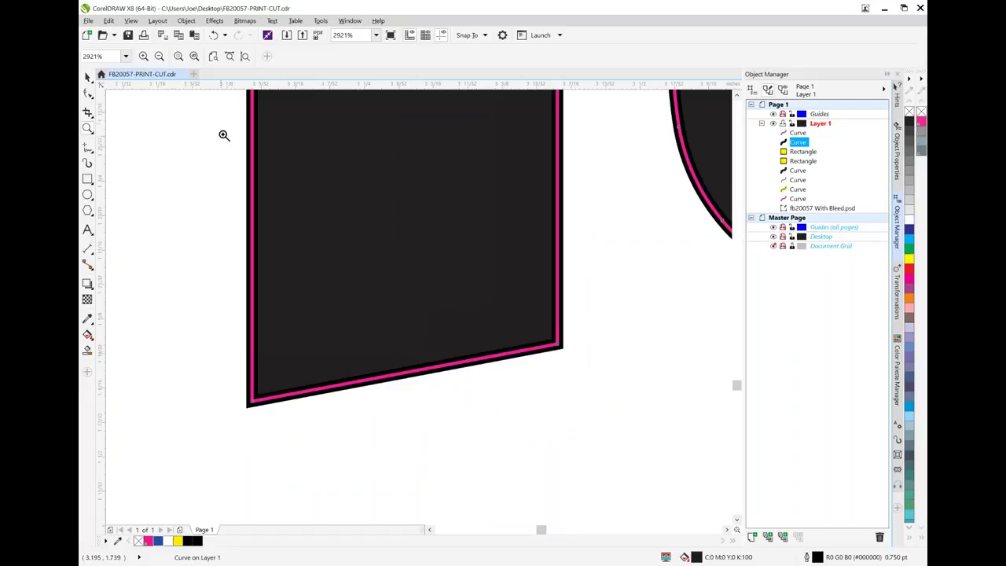
click(87, 77)
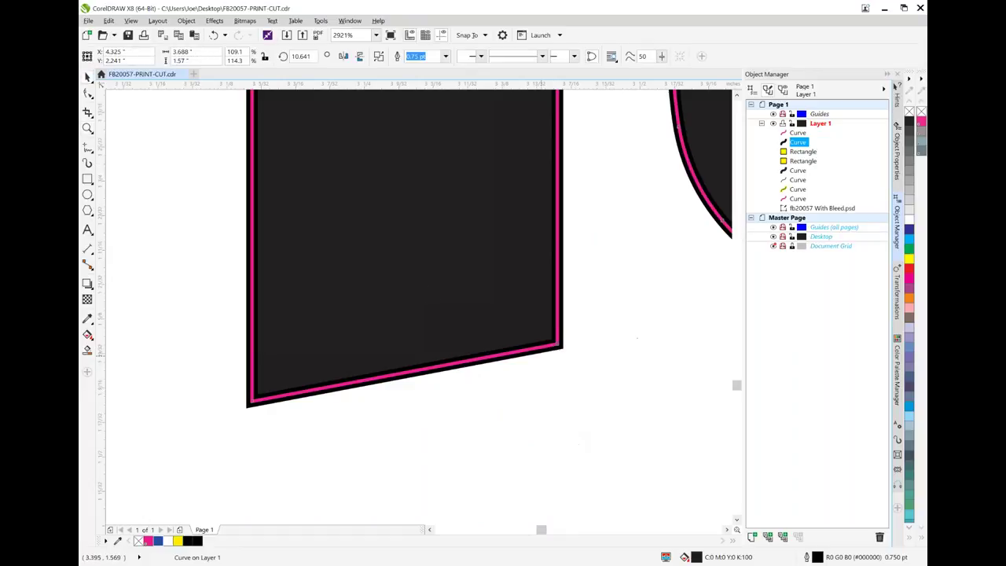
click(376, 35)
click(355, 53)
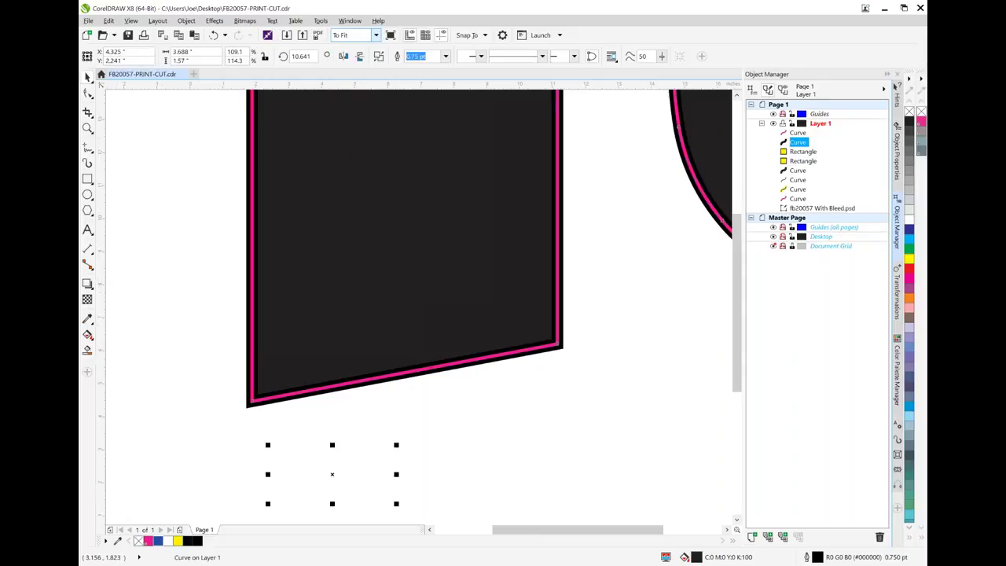
- Set an outline width of 0.75 pt on the two yellow bars above and below the TIGERS text
click(87, 128)
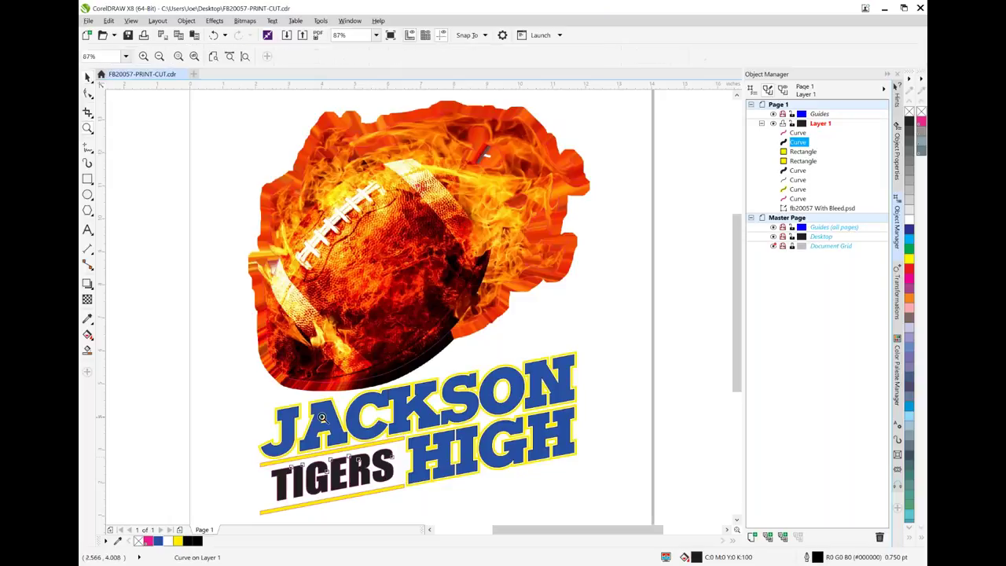
click(389, 439)
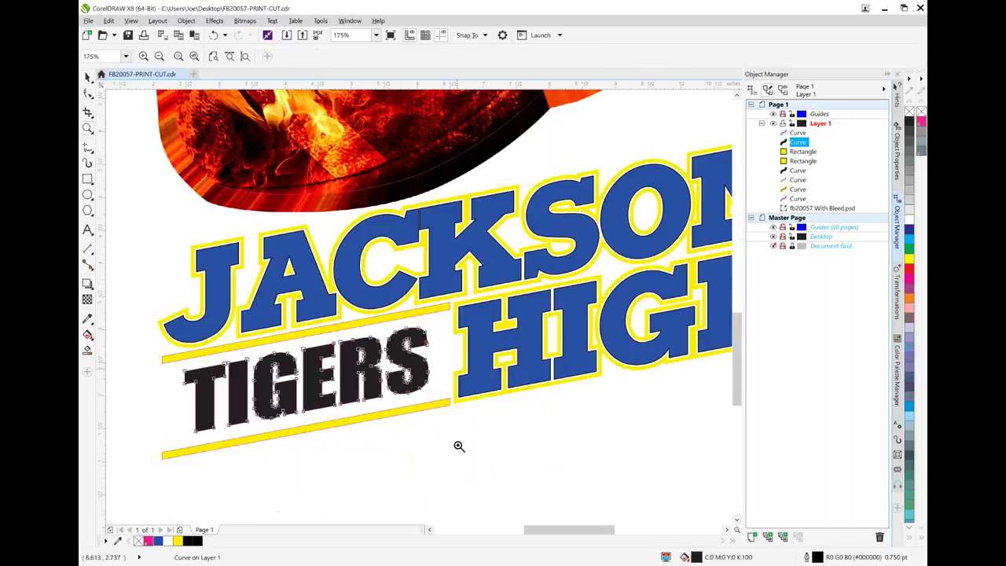
drag(580, 534, 572, 535)
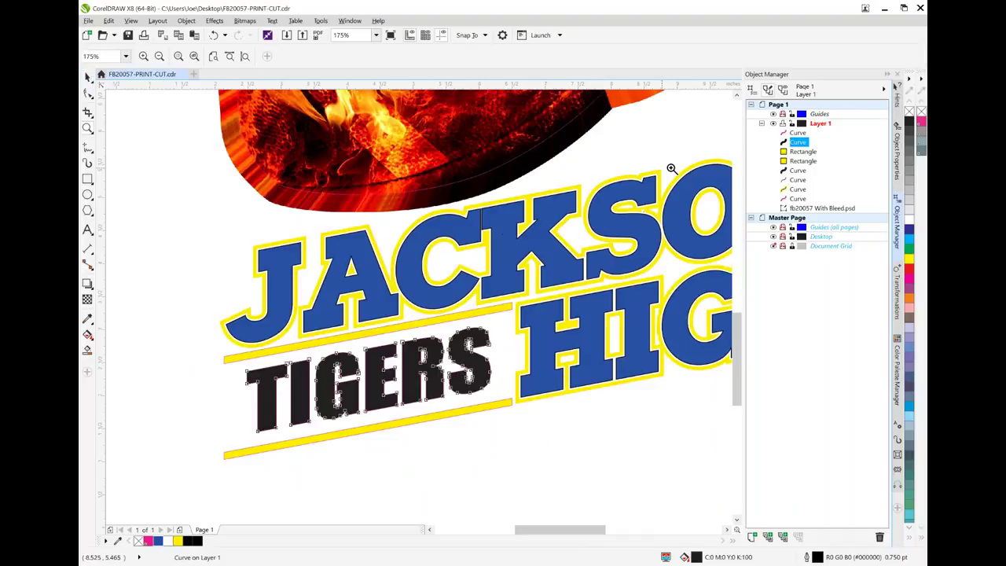
click(805, 151)
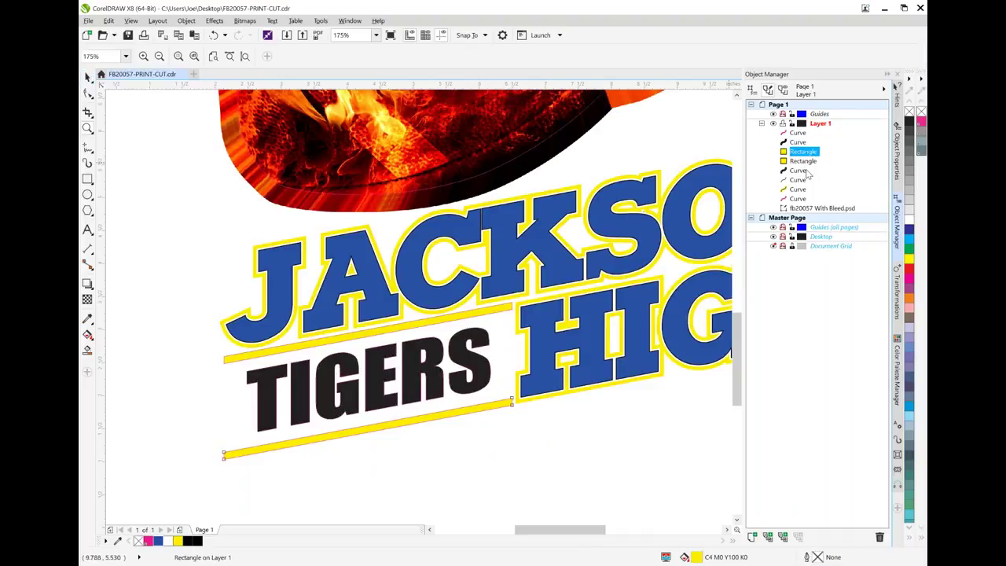
shift+click(810, 162)
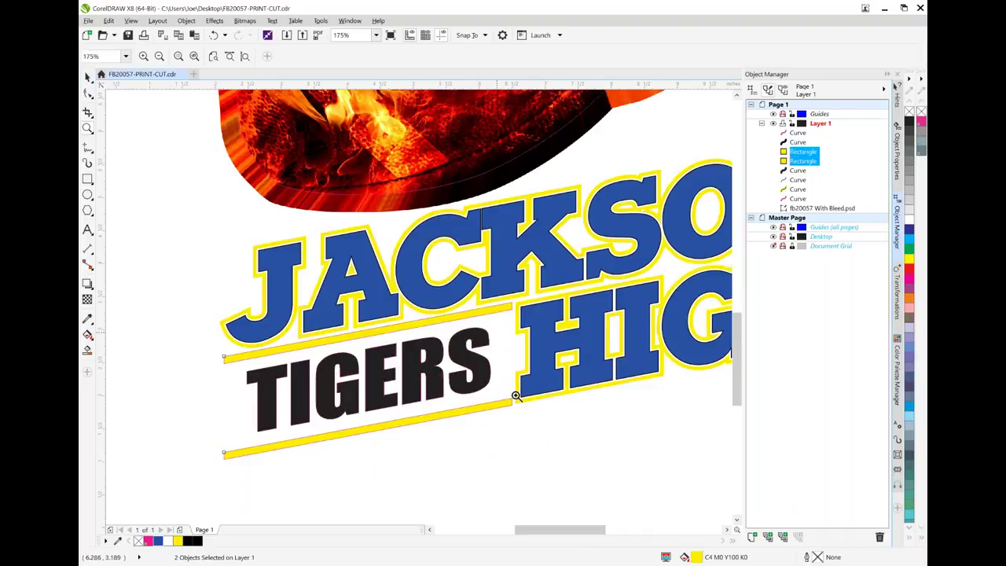
double_click(818, 558)
click(432, 220)
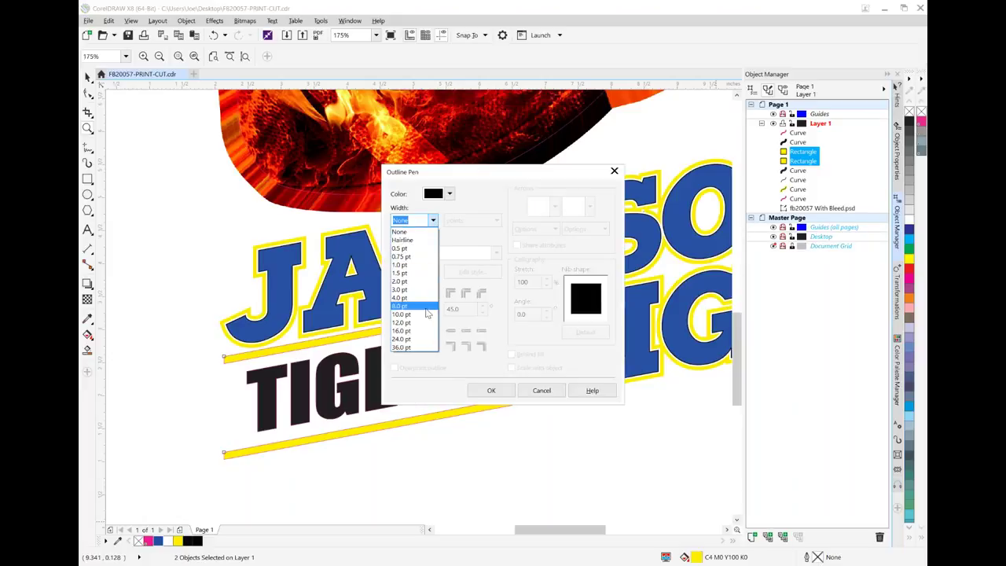
click(420, 258)
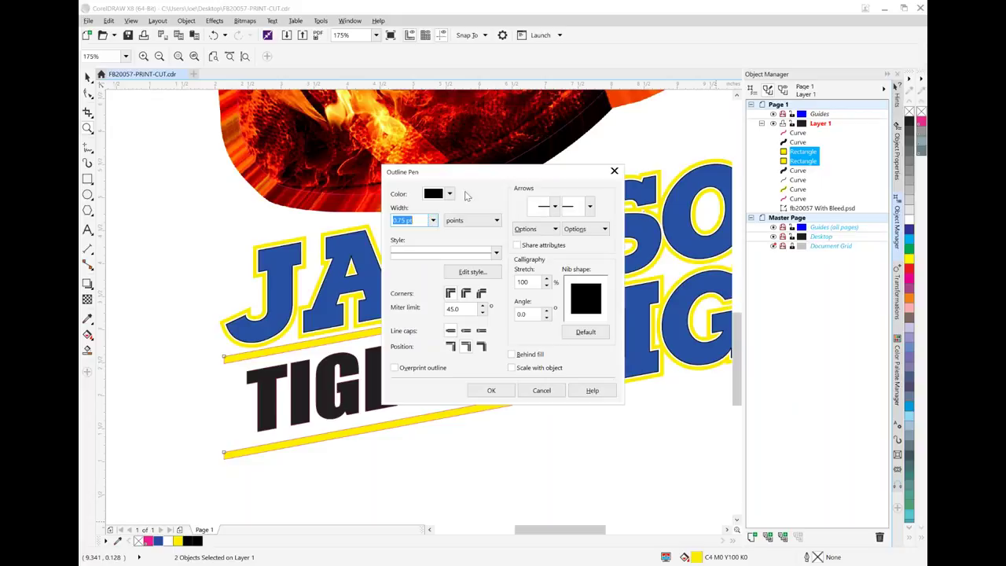
- Sample the document palette's yellow (C4 M0 Y100 K0) as the bars' outline color and apply the outline
click(445, 193)
click(480, 224)
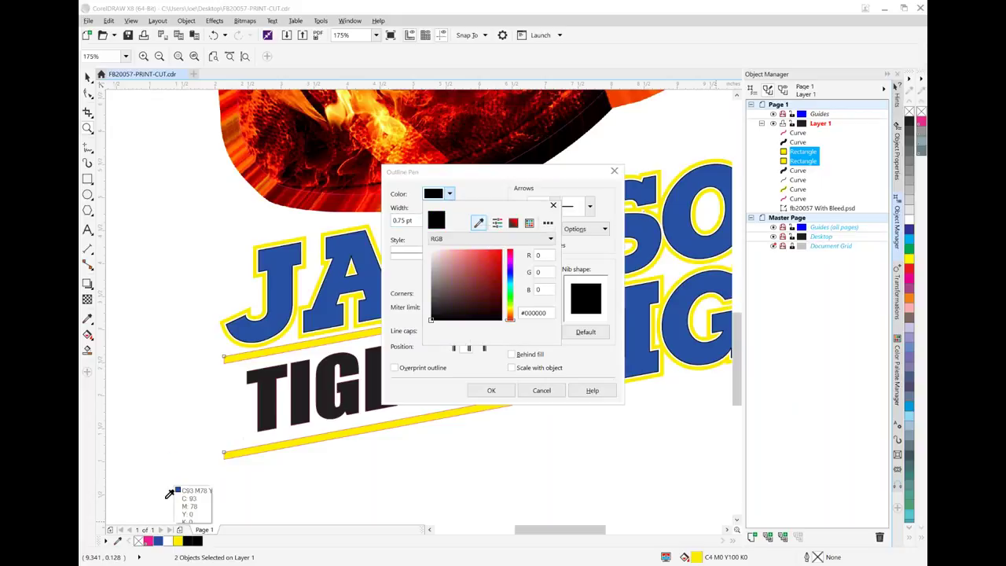
click(177, 541)
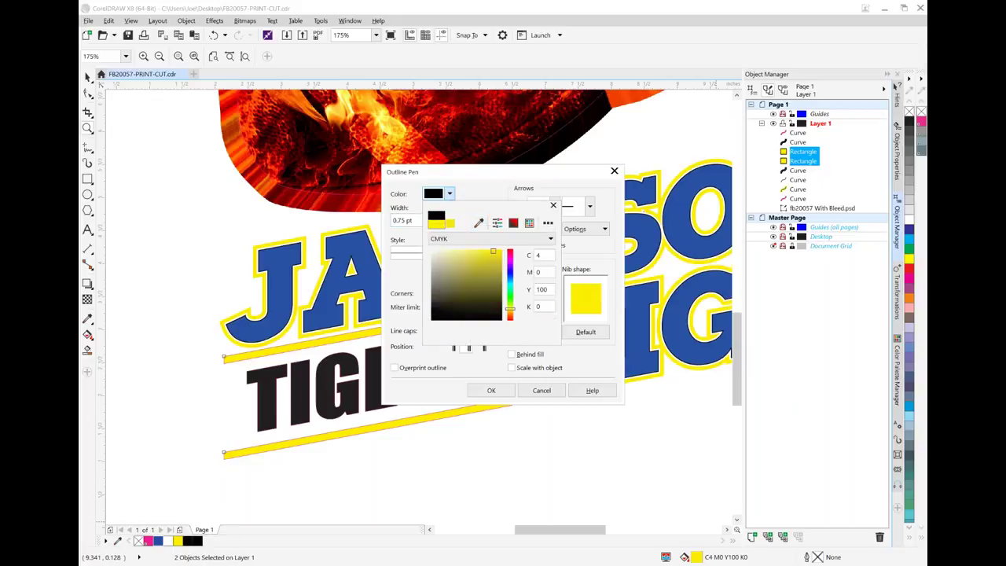
click(449, 376)
click(491, 391)
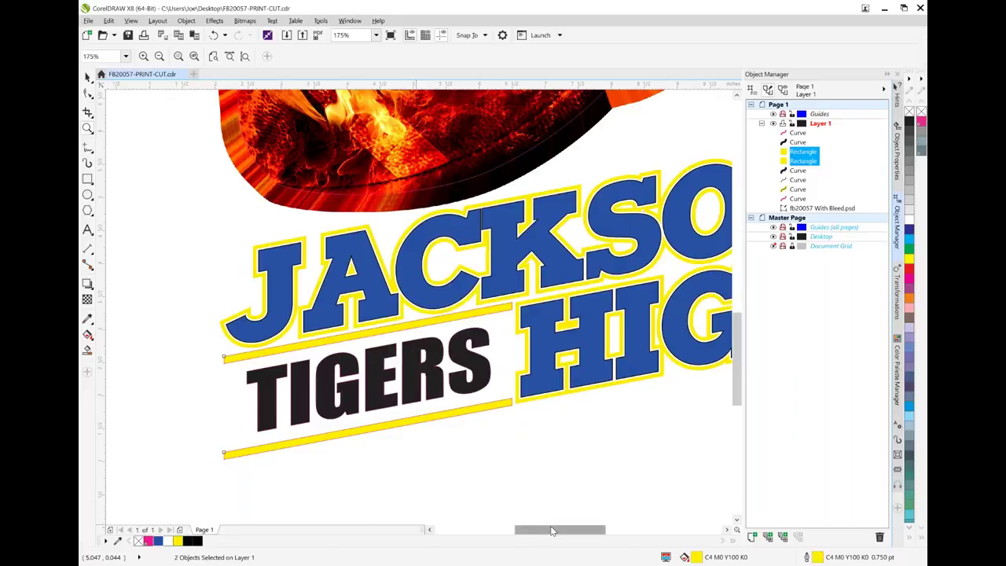
- Paste a copy of the JACKSON HIGH curve with the 12 pt yellow outline in place on top of the artwork
drag(555, 531, 578, 532)
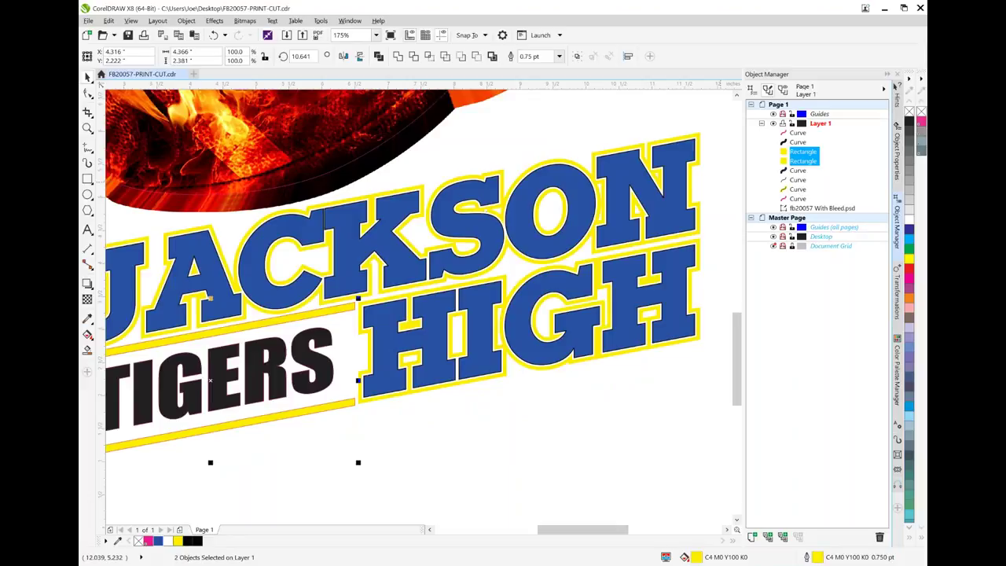
drag(702, 142, 696, 146)
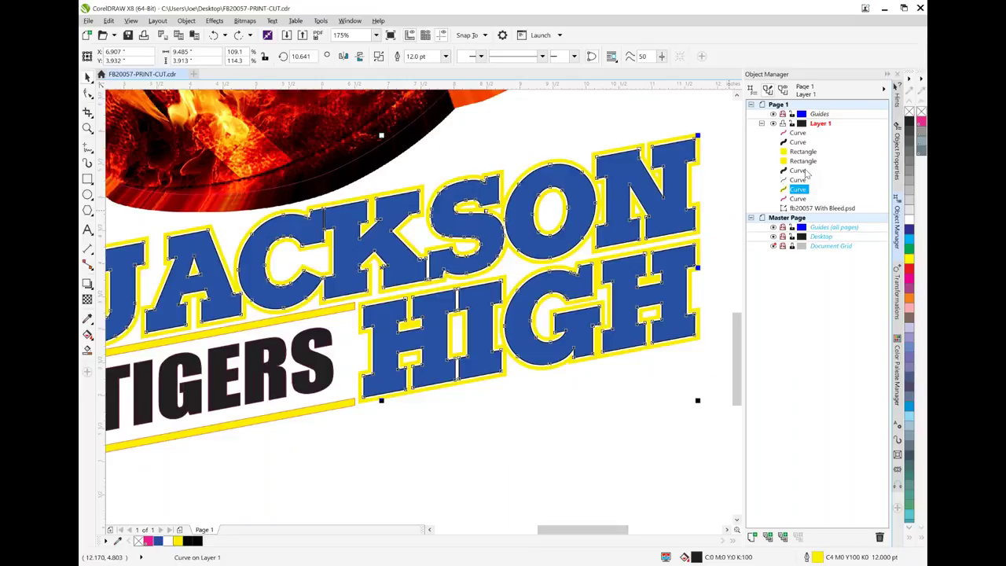
key(ctrl+v)
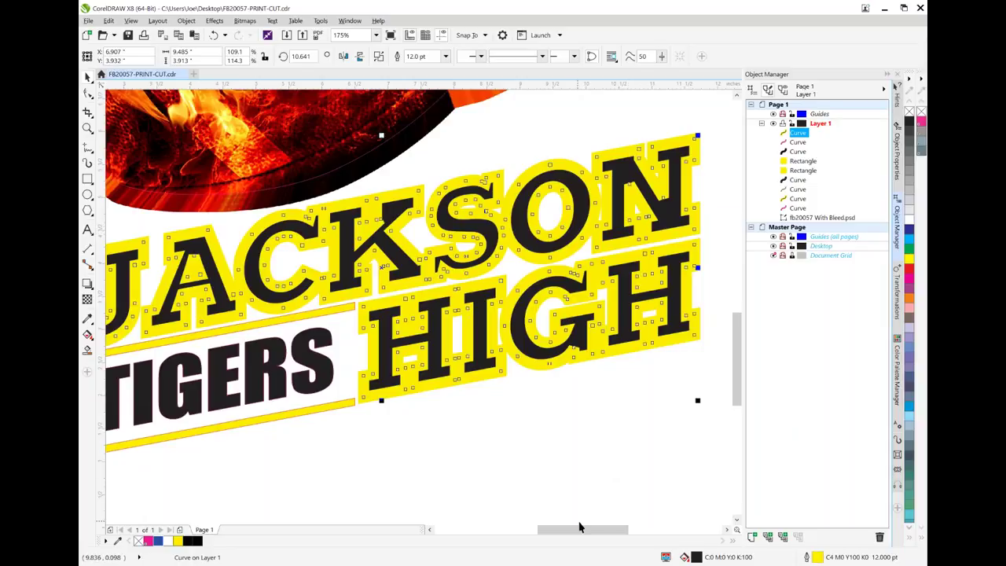
mouse_move(585, 535)
mouse_down()
mouse_move(597, 535)
mouse_move(550, 535)
mouse_move(573, 534)
mouse_up()
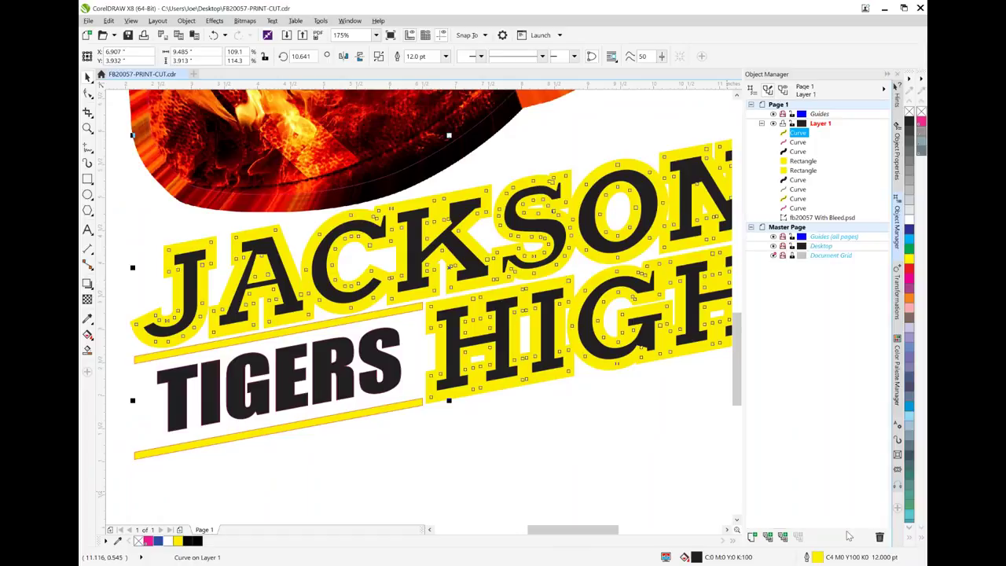
- Try a hairline outline in the palette's magenta CutContour color on the pasted JACKSON HIGH copy, and undo it
double_click(818, 558)
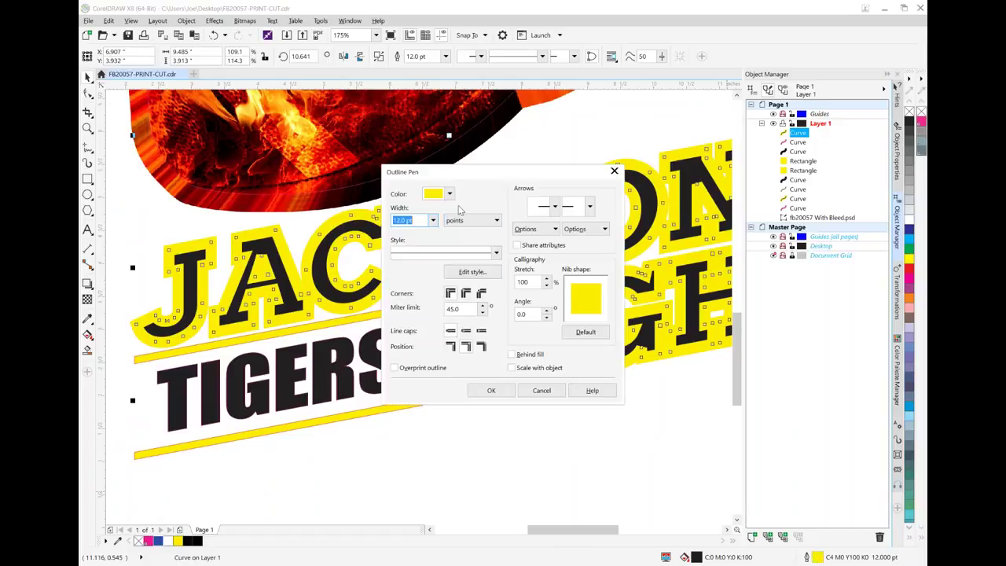
click(449, 194)
click(478, 222)
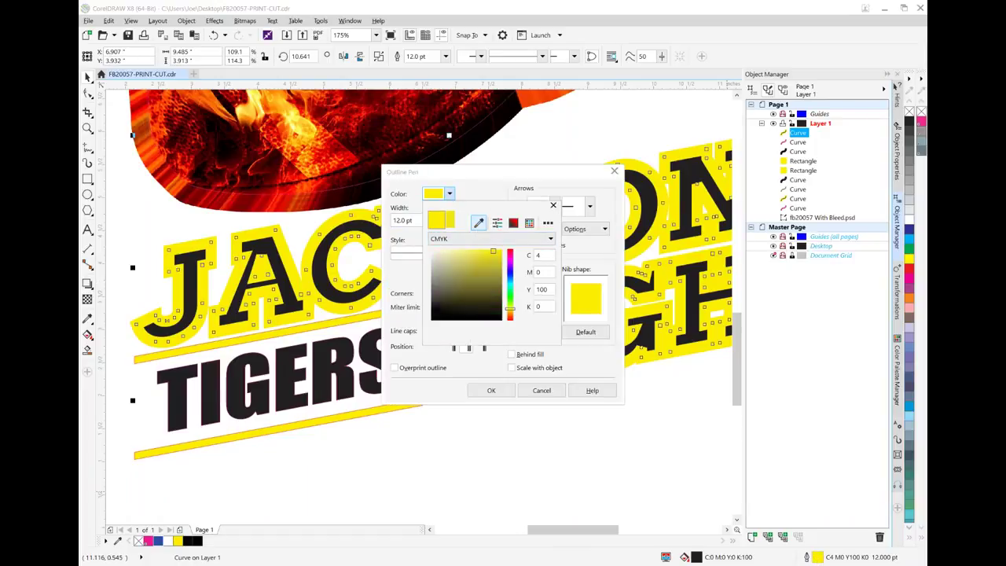
click(150, 539)
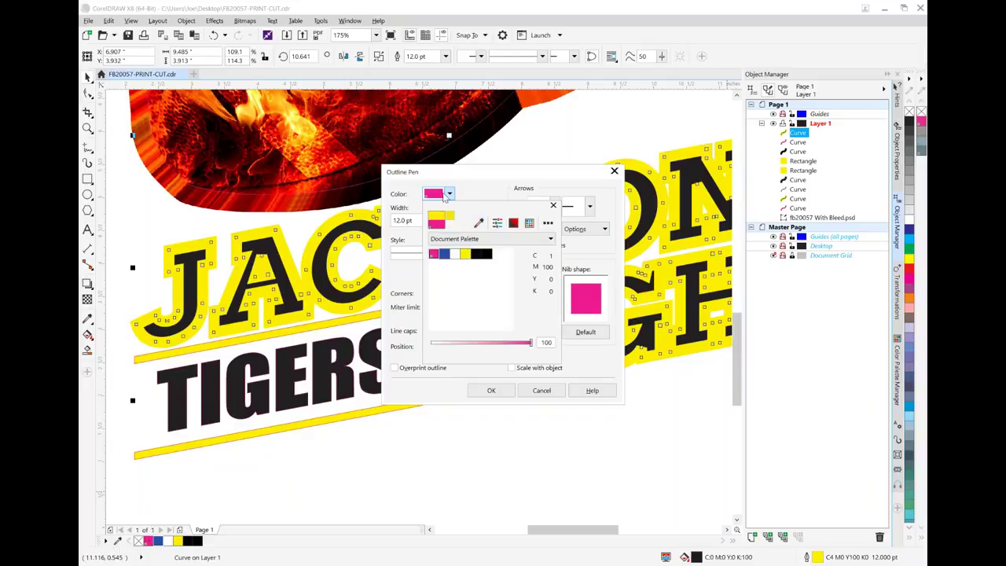
click(413, 235)
click(432, 220)
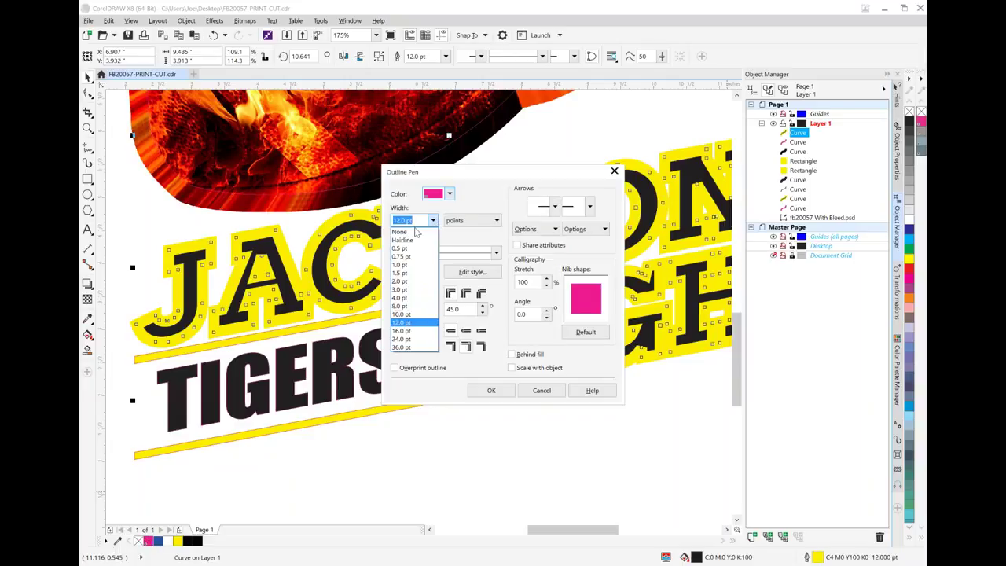
click(405, 232)
click(491, 390)
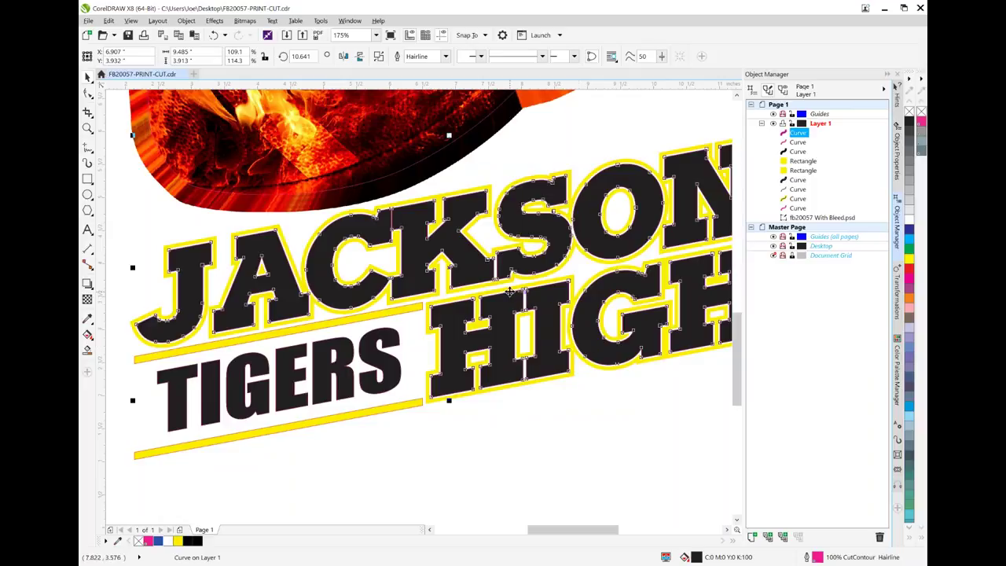
key(ctrl+z)
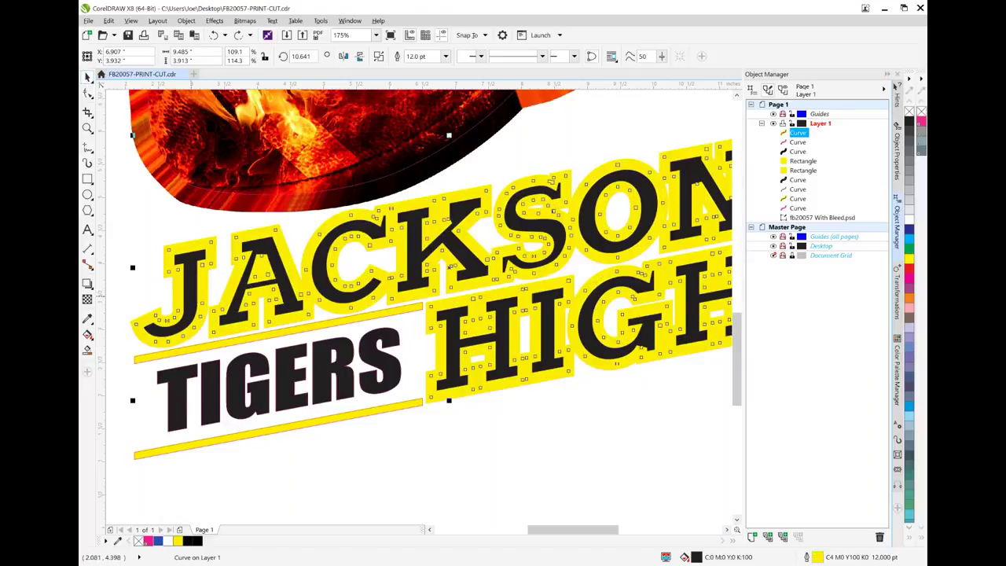
- Convert the JACKSON HIGH copy's yellow outline to an object and remove the fill from that new curve
click(623, 483)
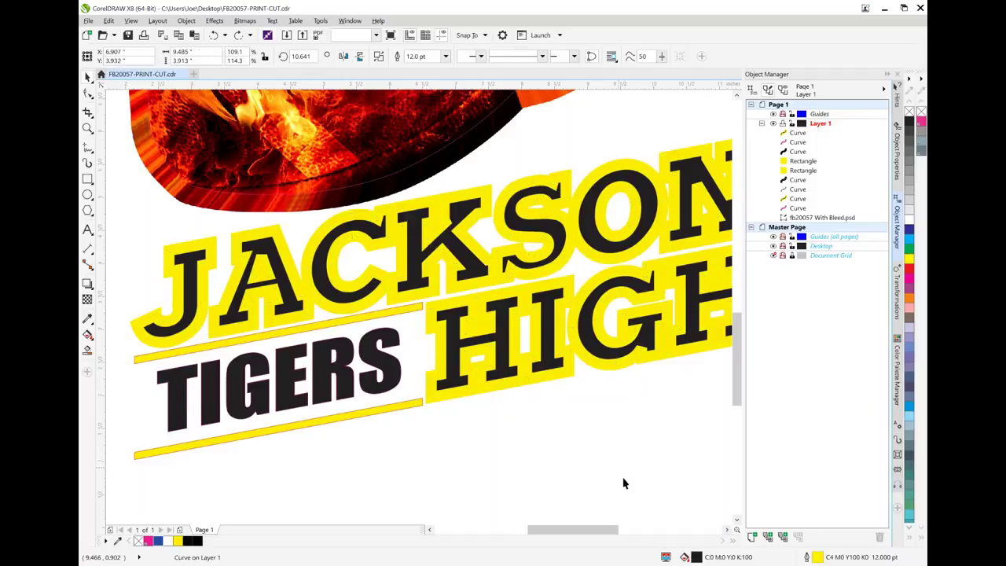
click(797, 134)
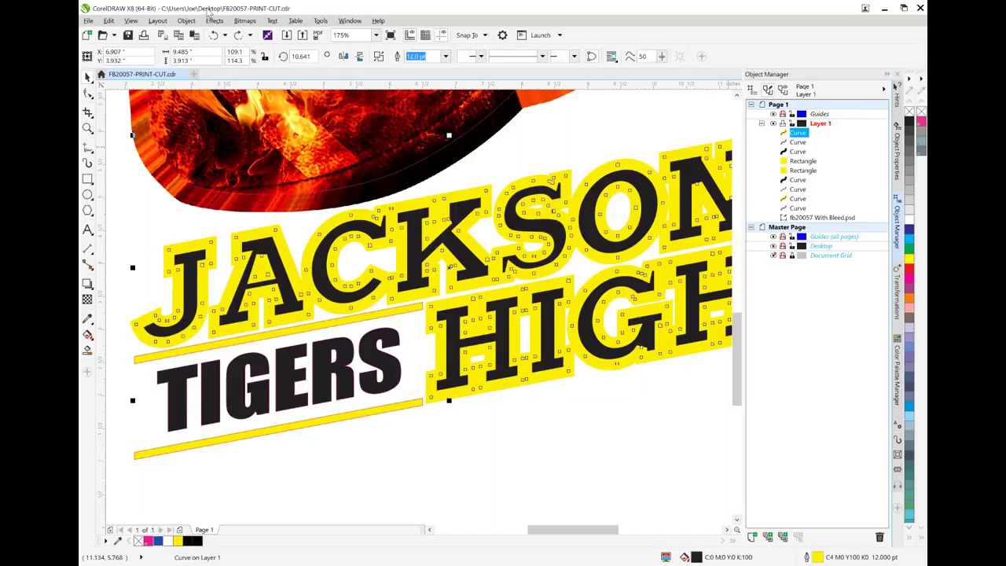
click(187, 21)
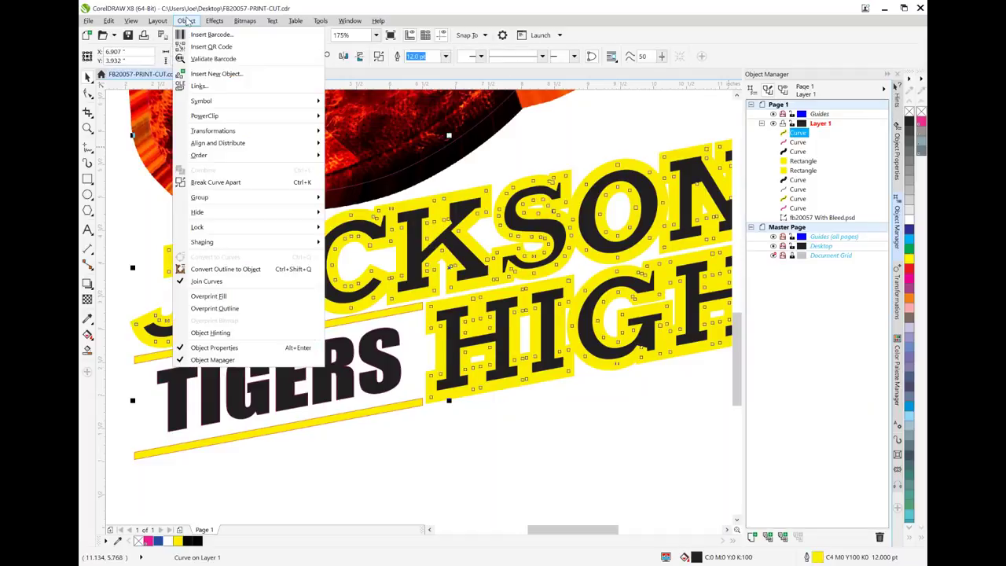
click(228, 269)
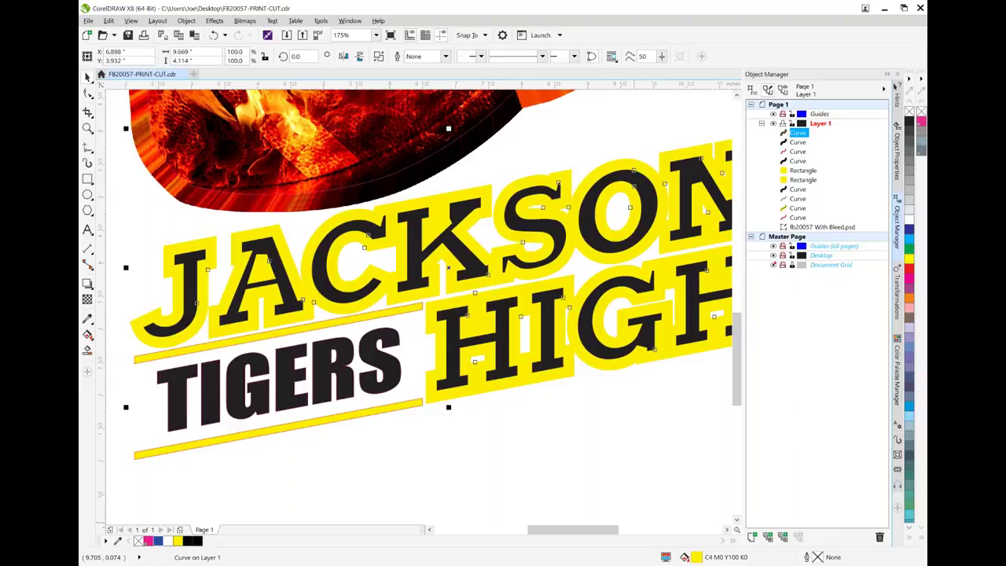
click(139, 541)
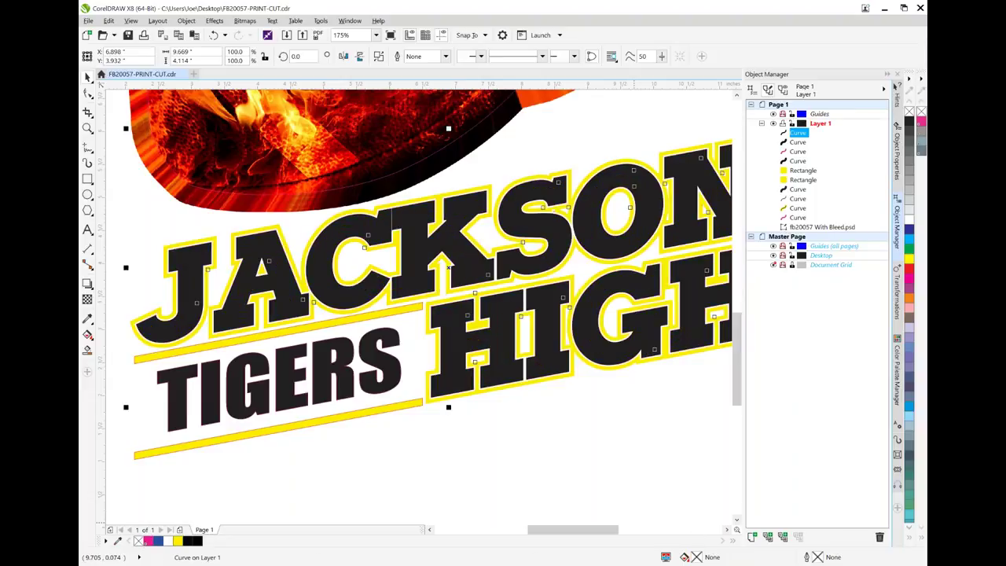
- Apply a hairline outline to the unfilled JACKSON HIGH border curve
double_click(817, 558)
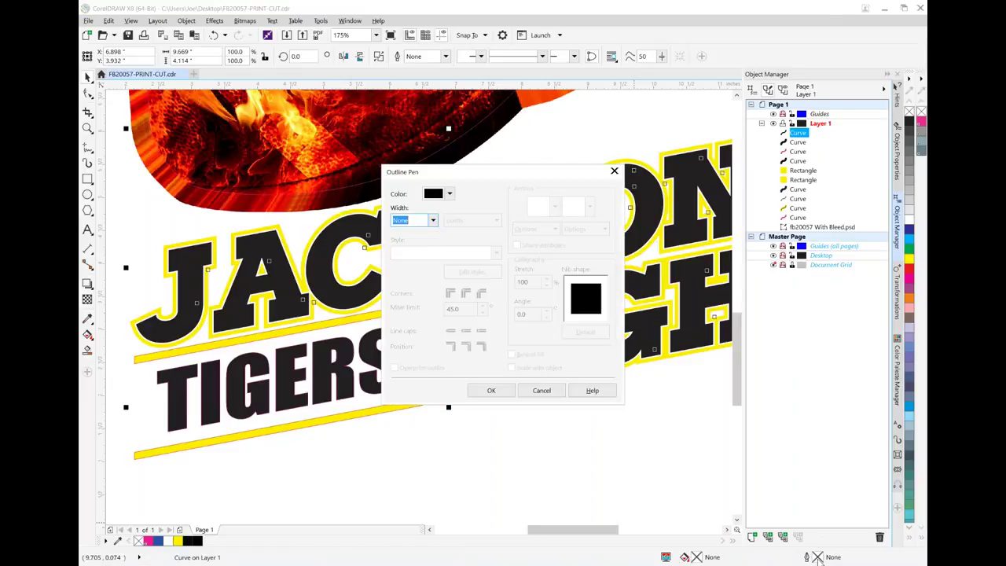
click(433, 222)
click(421, 240)
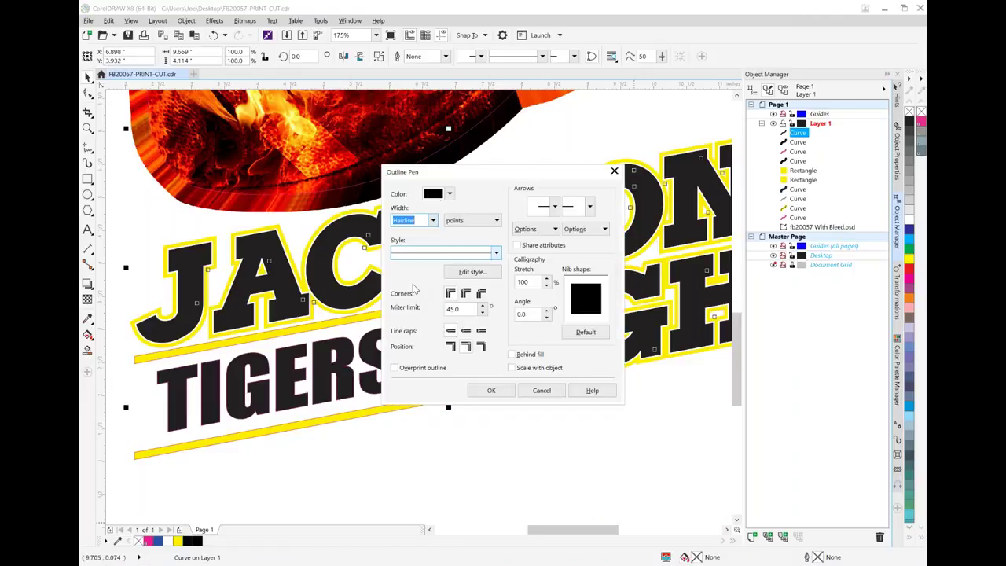
click(508, 390)
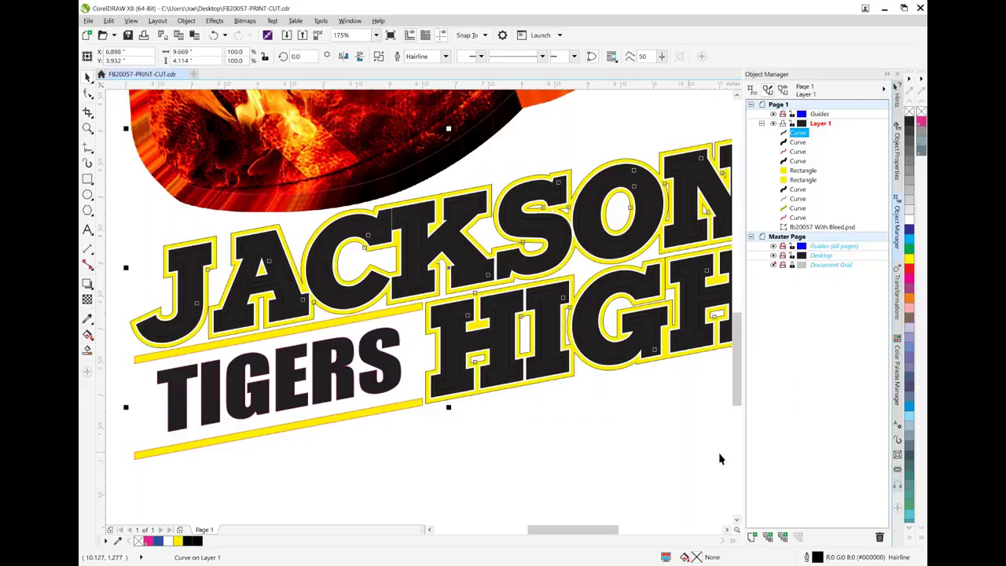
- Color the JACKSON HIGH border curve's hairline outline with the document palette's magenta CutContour and set its position to outside
double_click(818, 556)
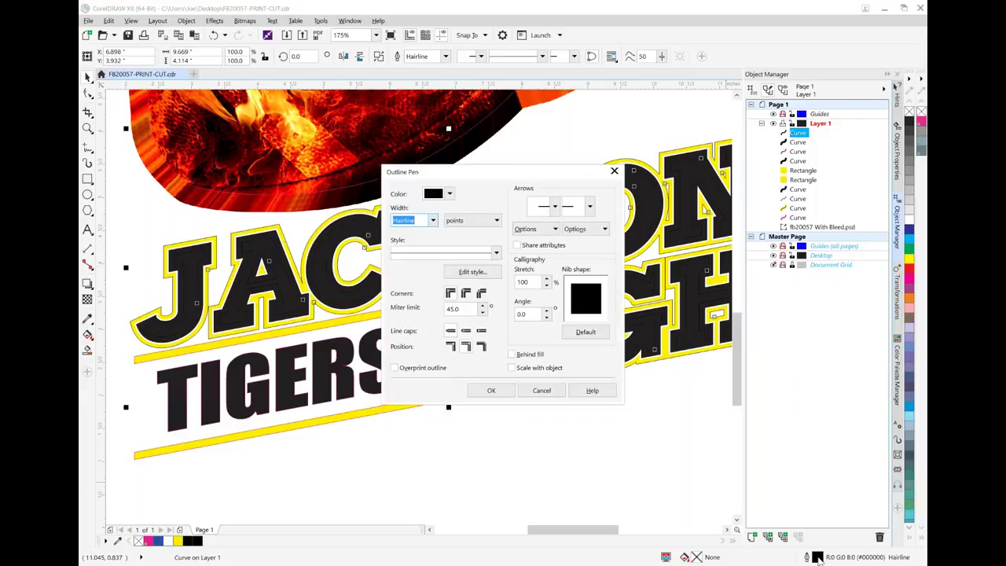
click(434, 220)
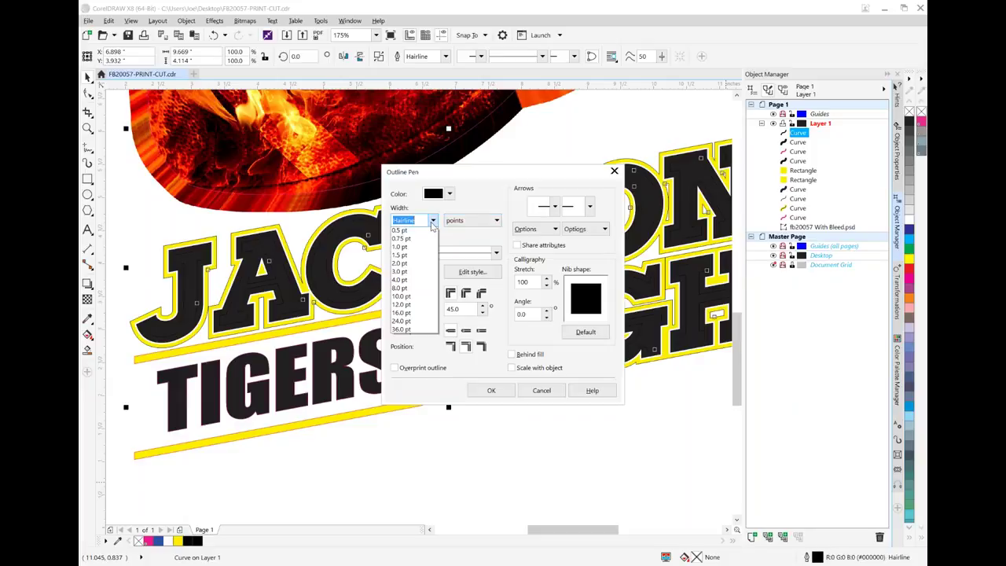
click(488, 194)
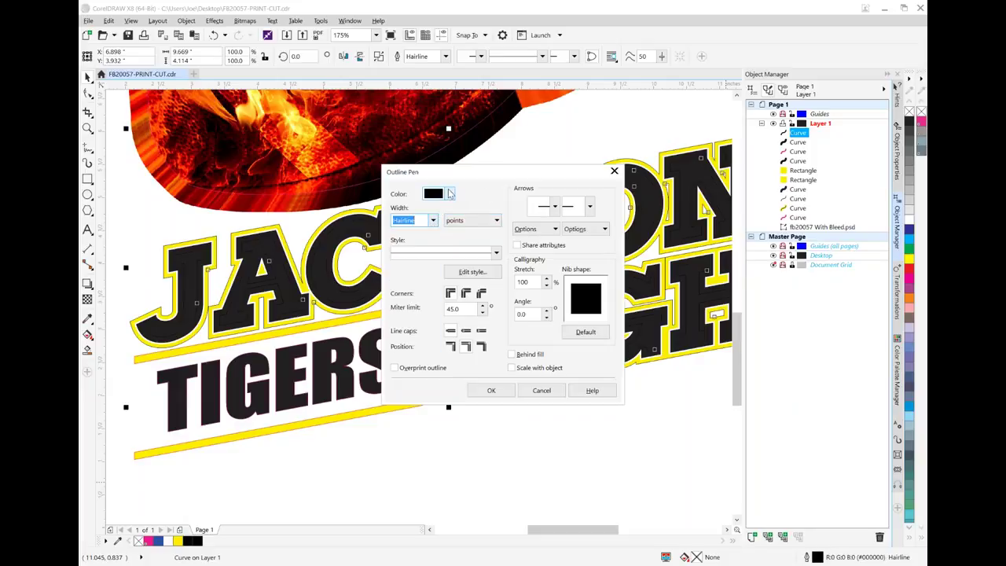
click(450, 193)
click(479, 223)
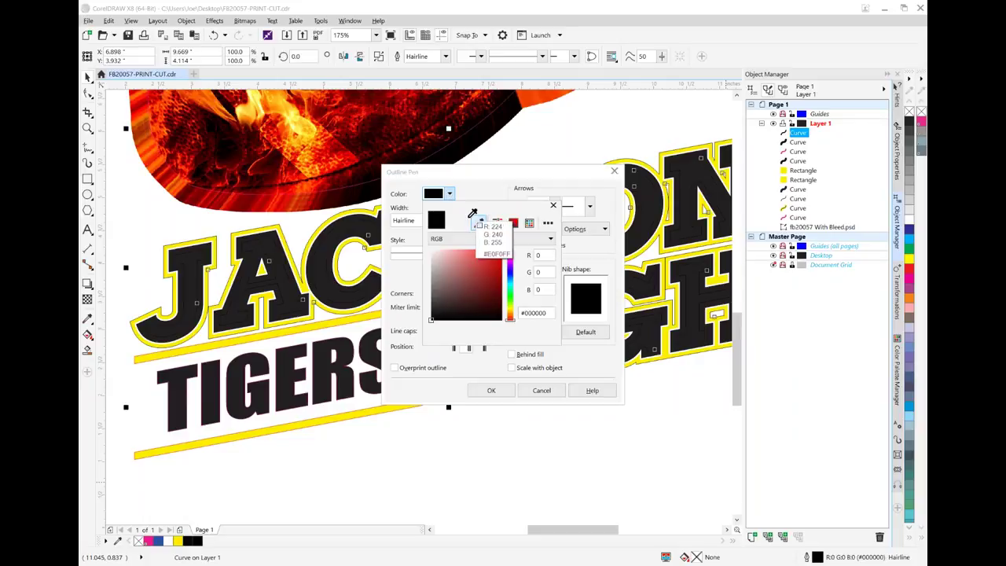
click(148, 540)
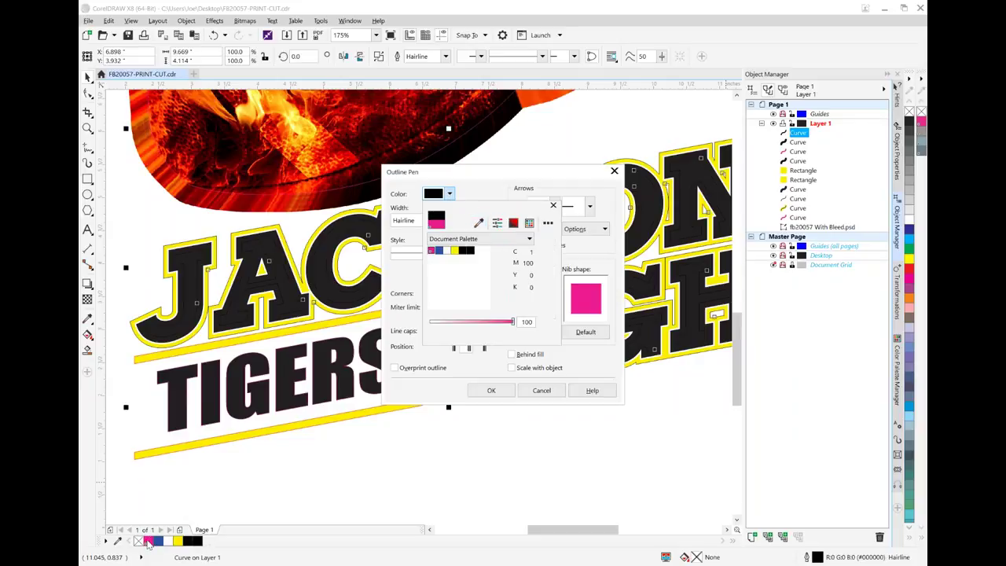
click(504, 395)
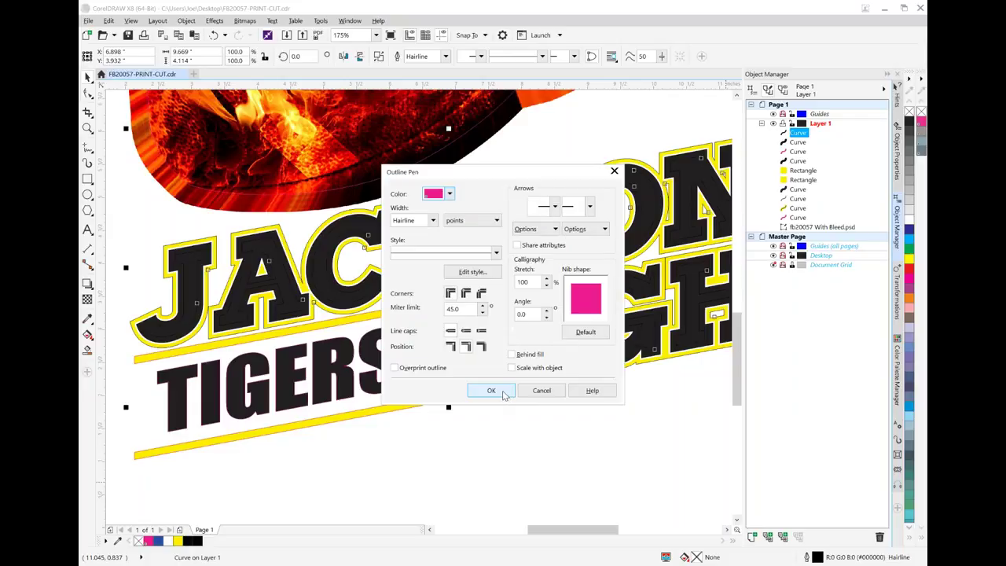
click(452, 346)
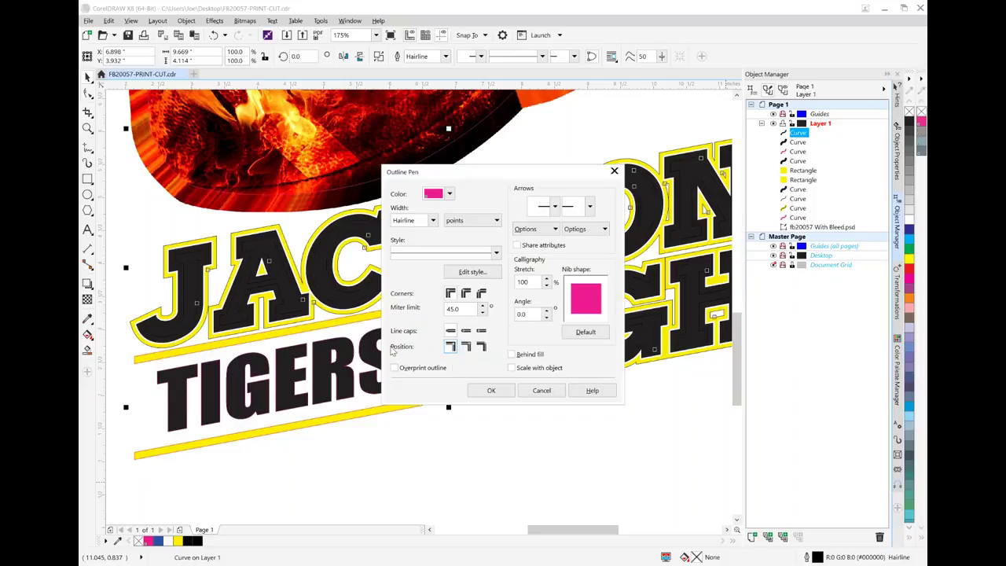
click(451, 347)
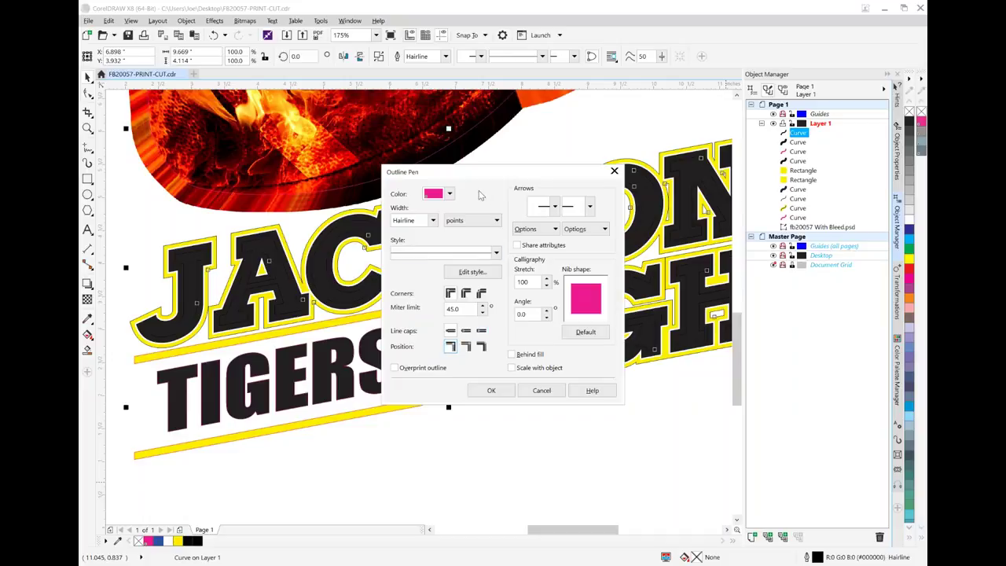
click(491, 390)
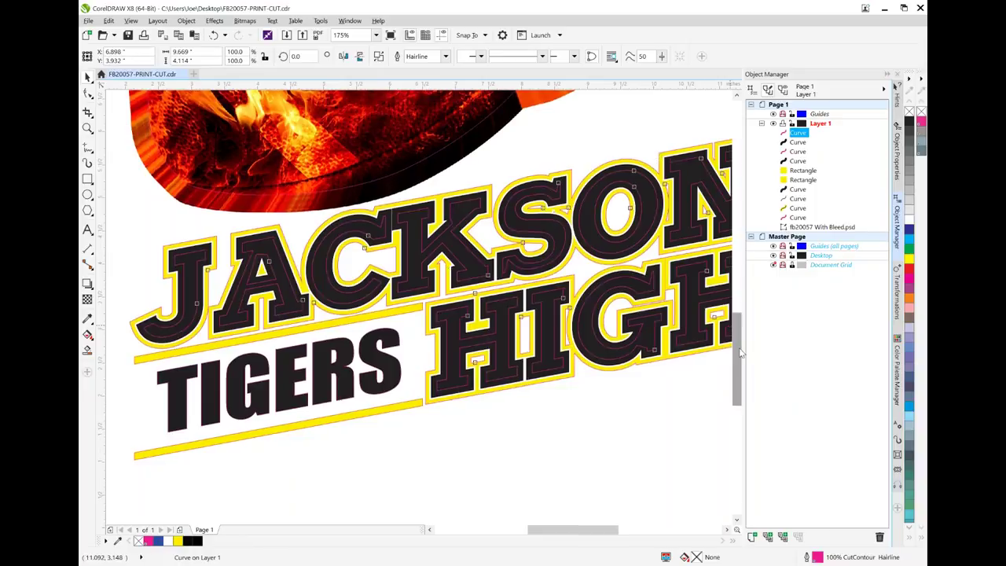
- Break the CutContour-outlined JACKSON HIGH border curve apart into separate curves
drag(740, 354, 743, 337)
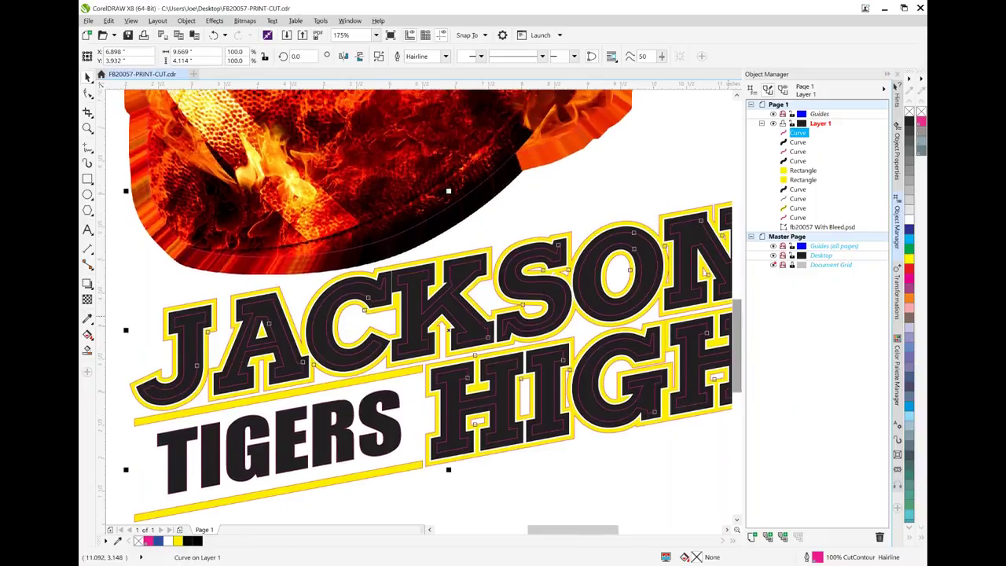
click(88, 77)
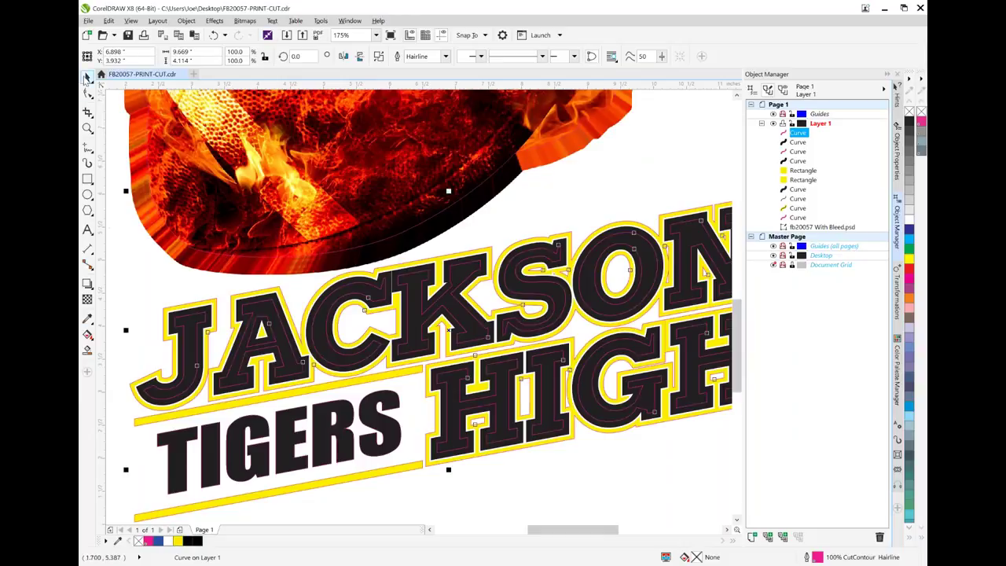
right_click(193, 344)
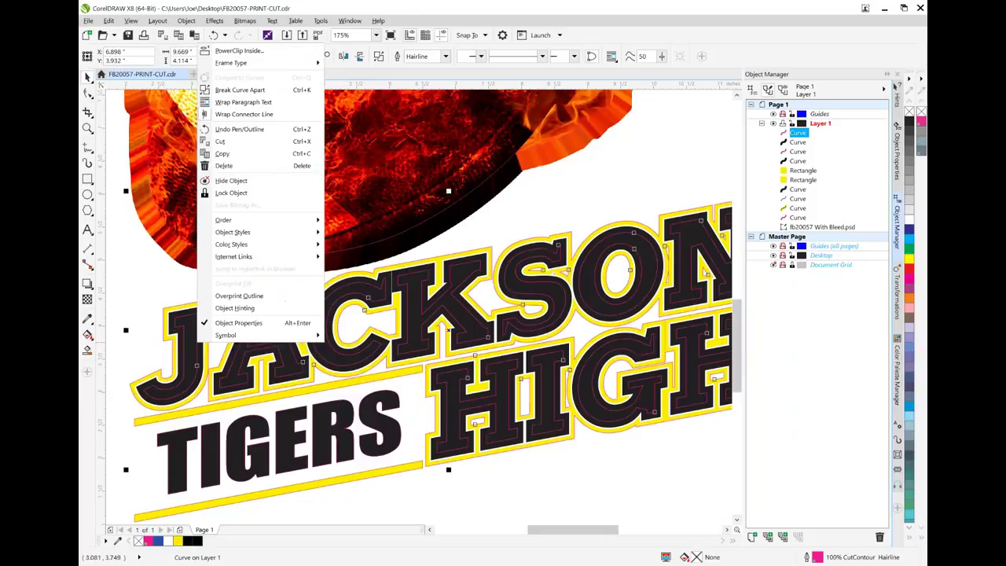
click(240, 90)
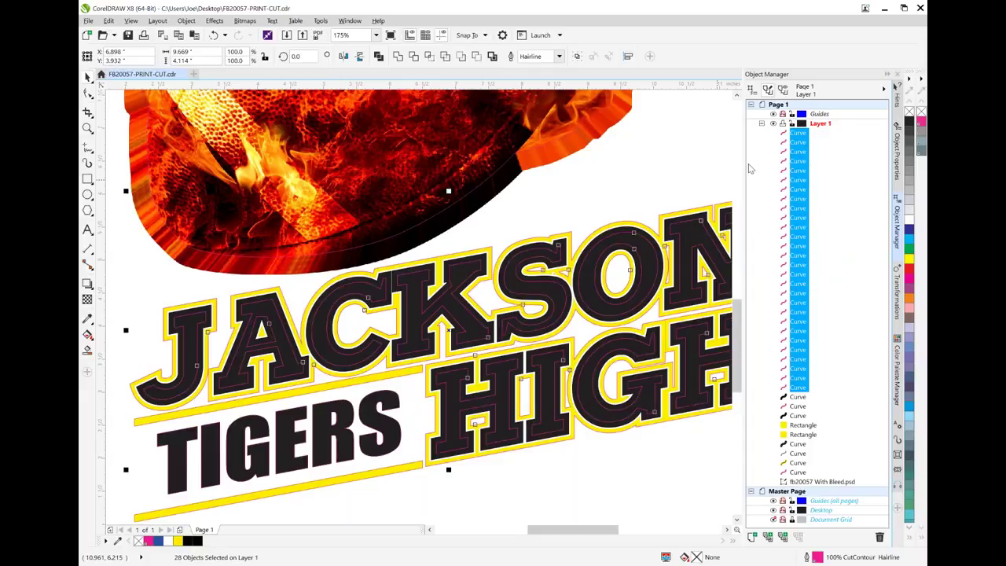
- Delete the inner CutContour curve from the letter J of JACKSON
click(613, 194)
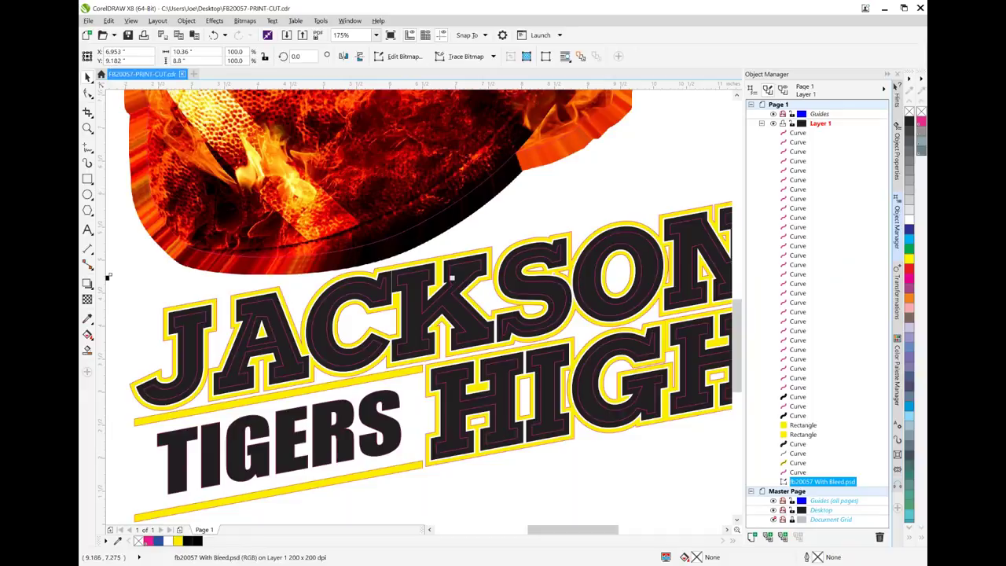
click(198, 338)
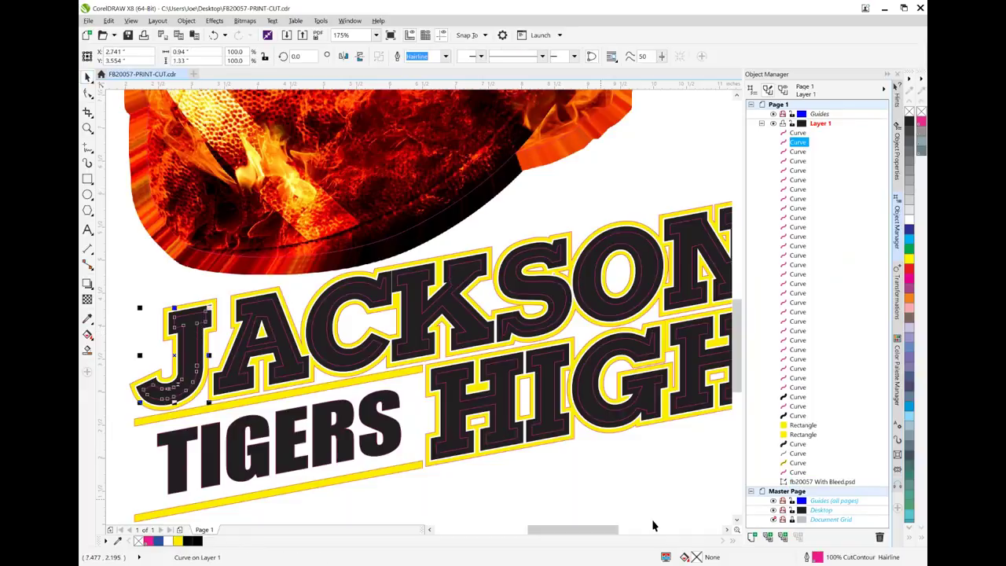
click(879, 537)
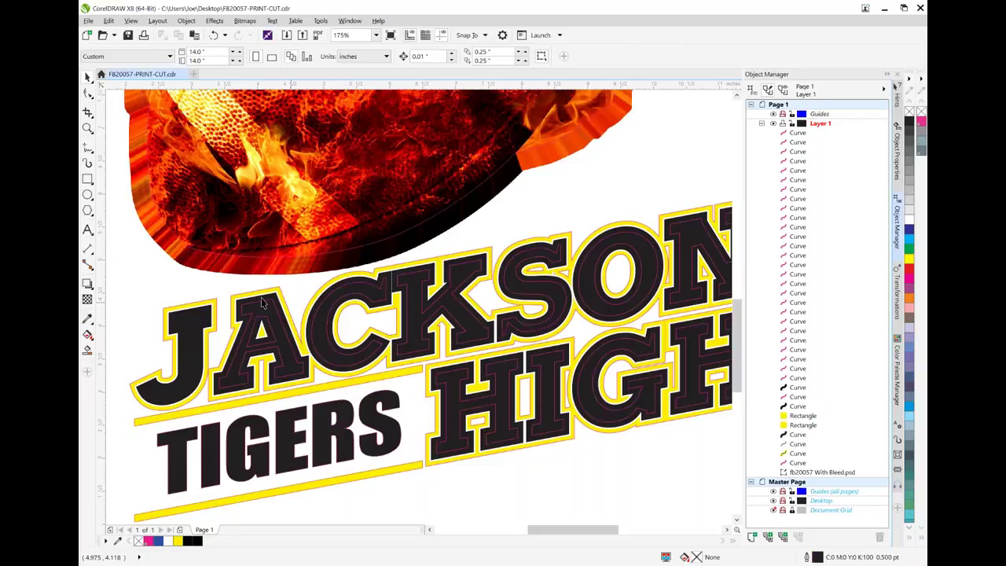
- Delete both inner CutContour curves within the black strokes of the letter A in JACKSON
click(269, 344)
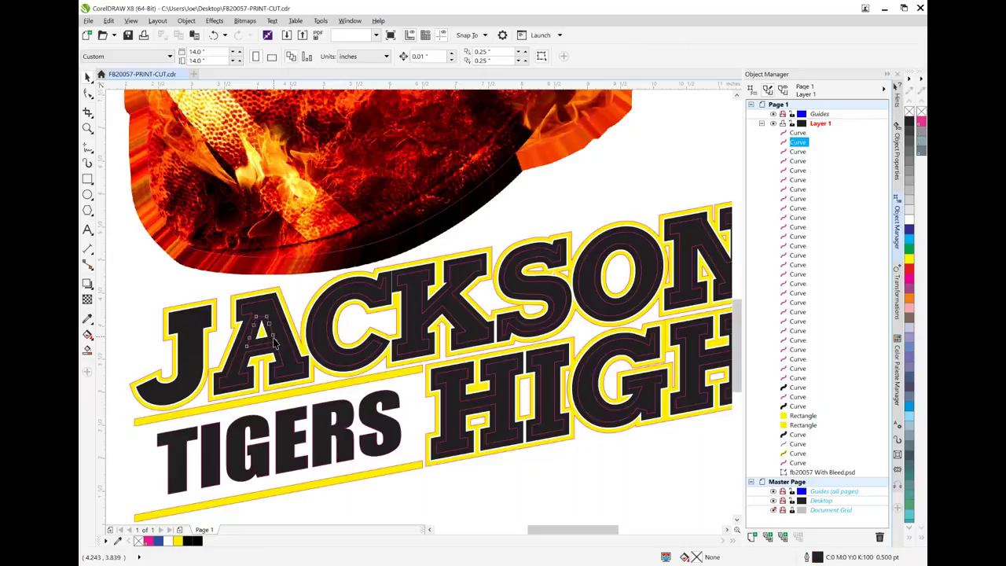
right_click(276, 336)
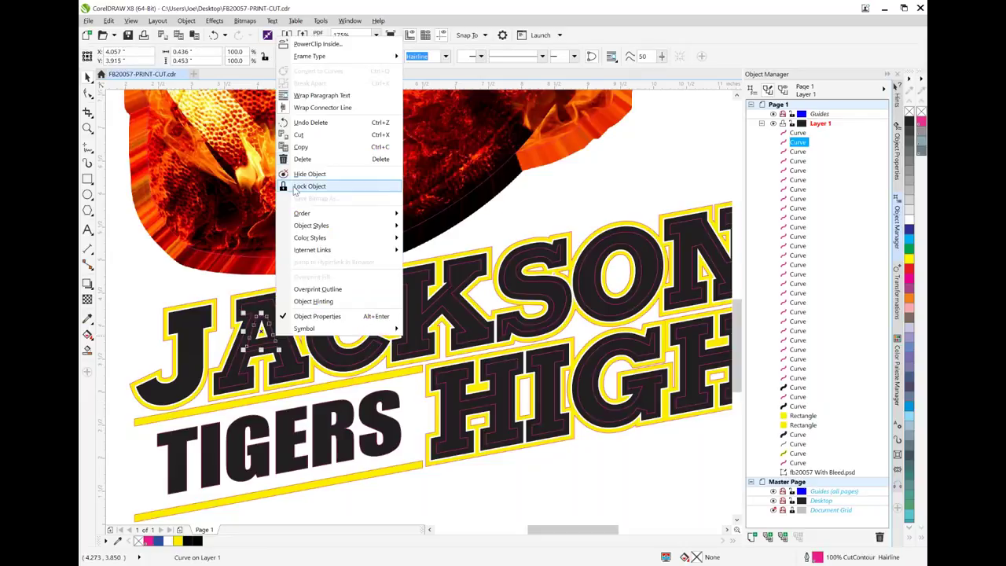
click(320, 163)
click(271, 302)
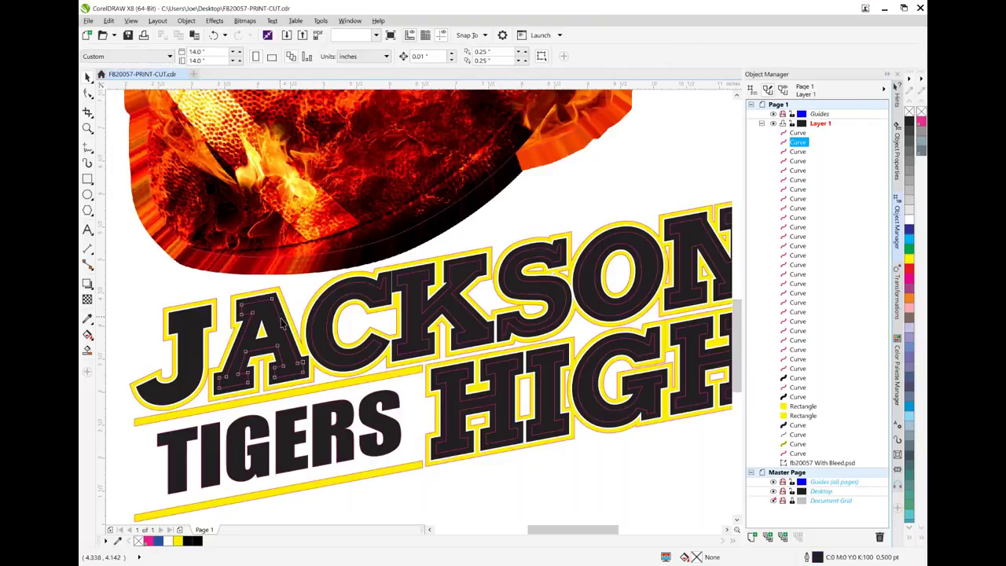
click(285, 318)
right_click(285, 316)
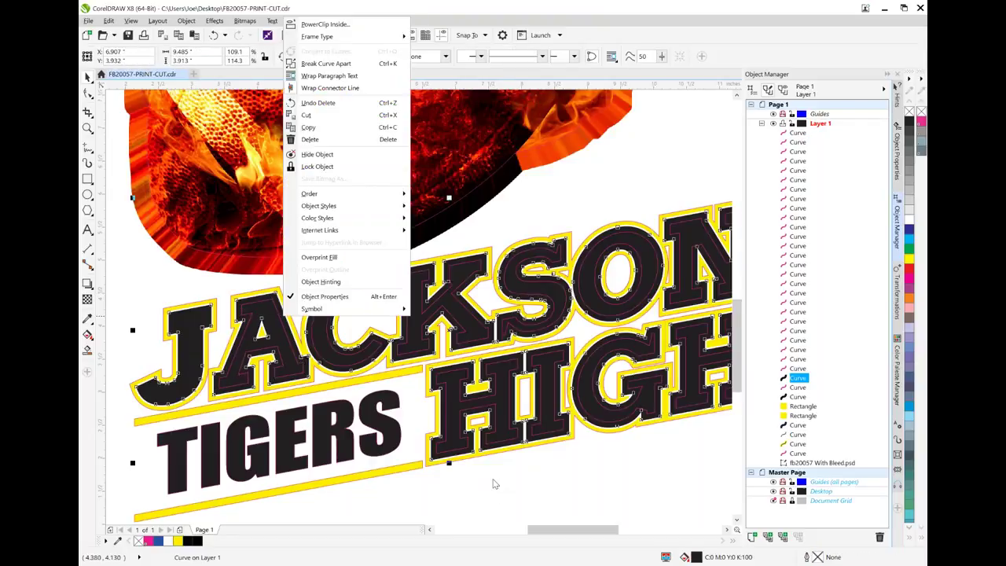
click(494, 483)
click(284, 326)
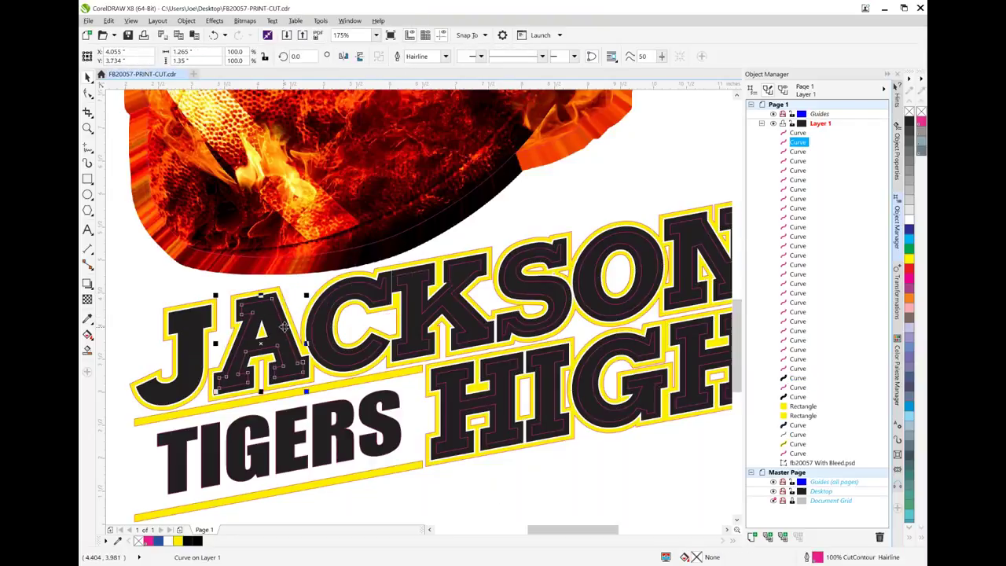
right_click(285, 326)
click(319, 152)
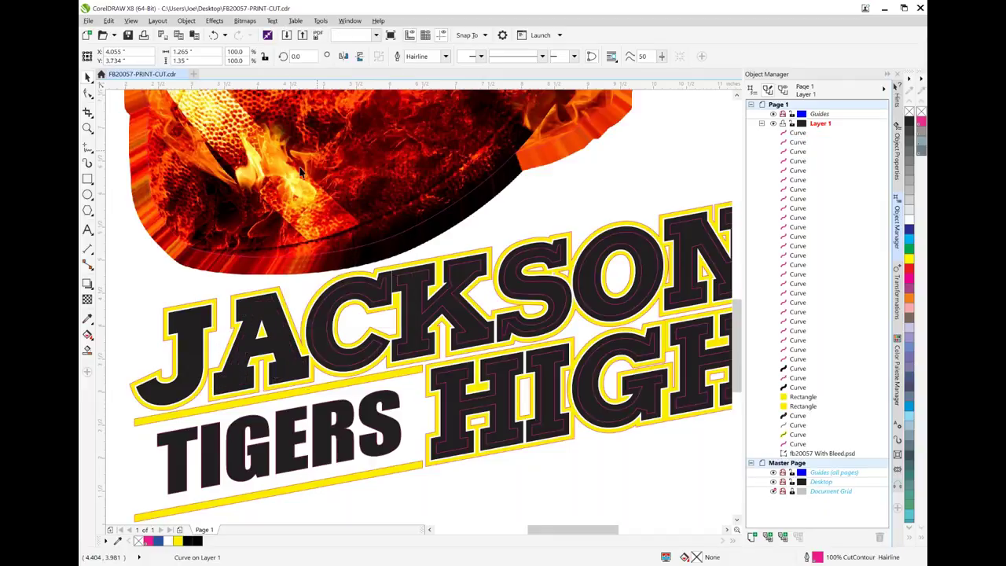
- Delete the inner CutContour curve from the letter C of JACKSON
click(312, 337)
right_click(308, 335)
click(344, 158)
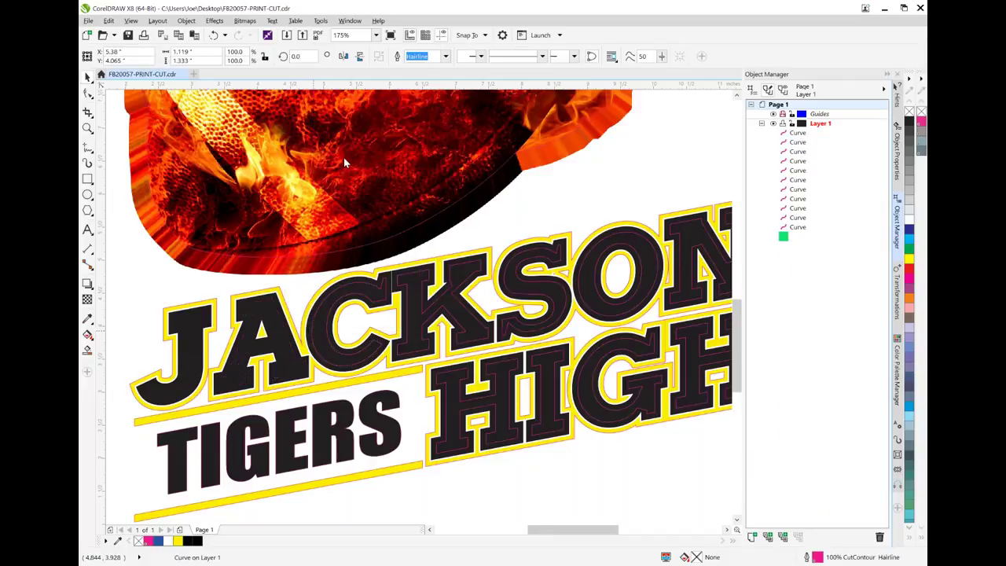
click(407, 324)
shift+click(516, 296)
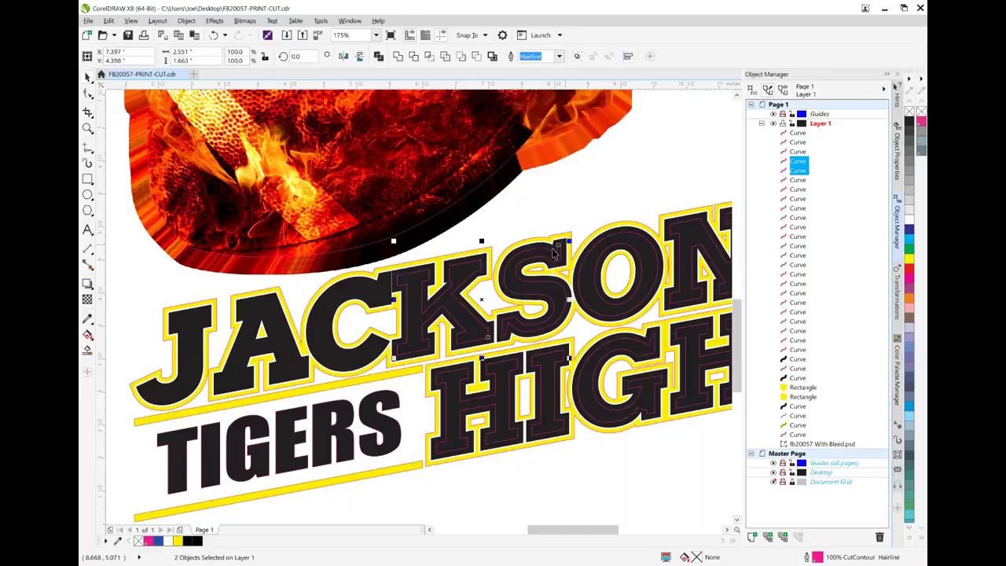
shift+click(580, 276)
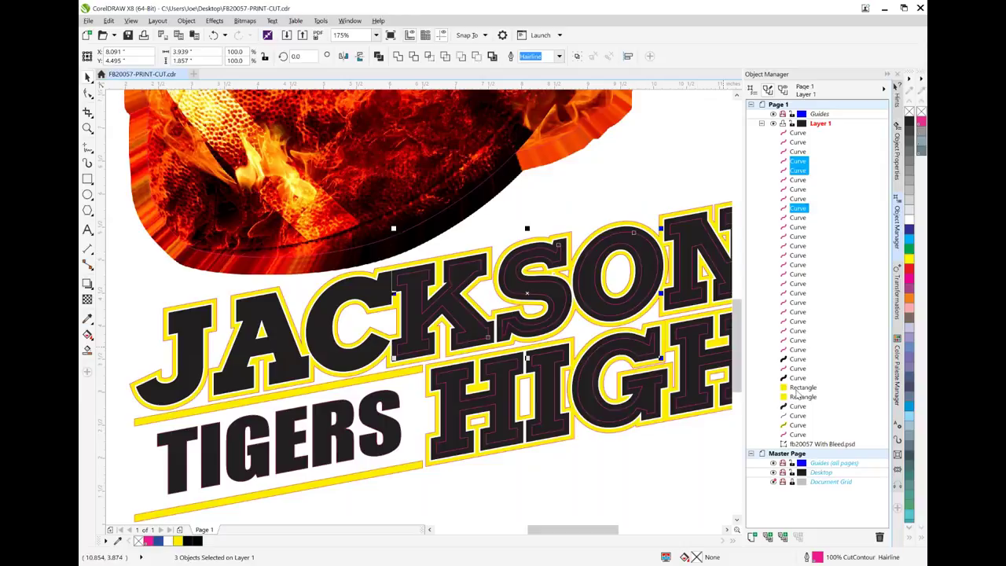
click(621, 187)
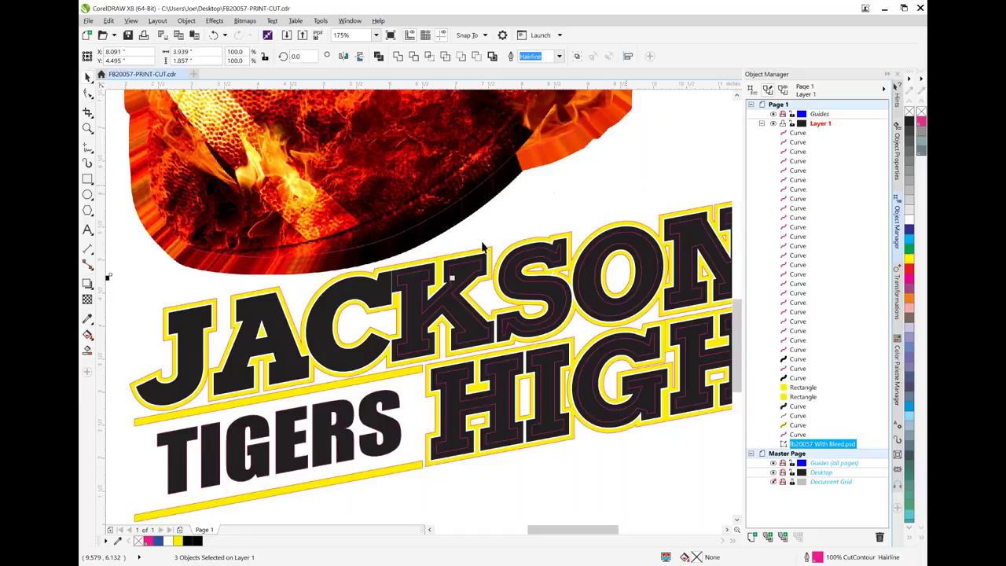
- Delete the inner CutContour curves from the letters K and S of JACKSON
click(484, 270)
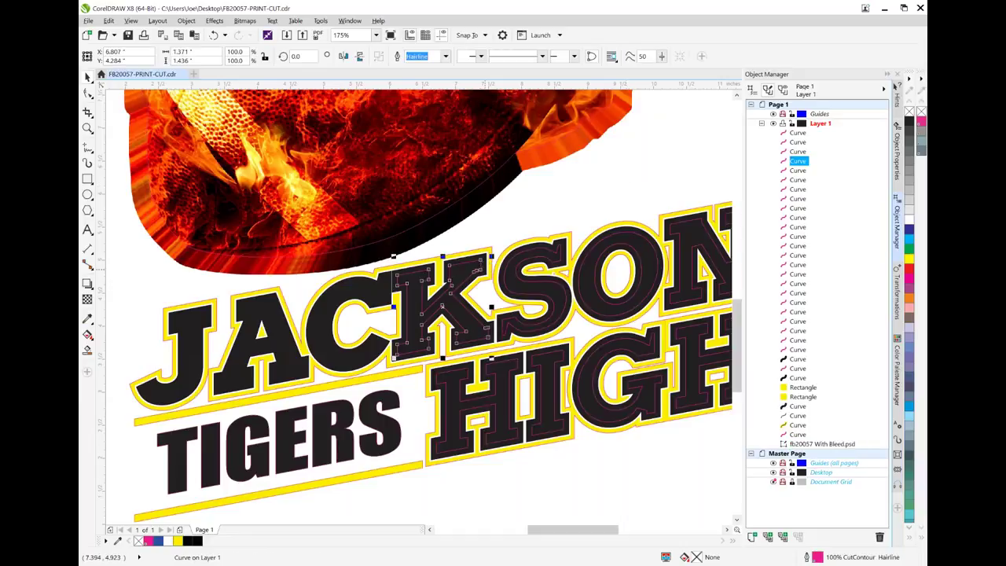
right_click(477, 271)
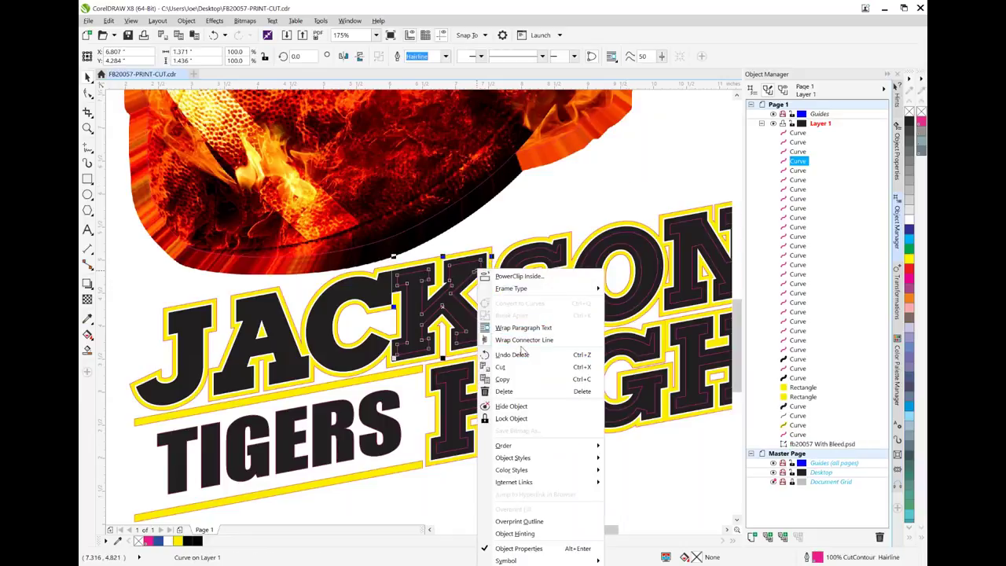
click(507, 392)
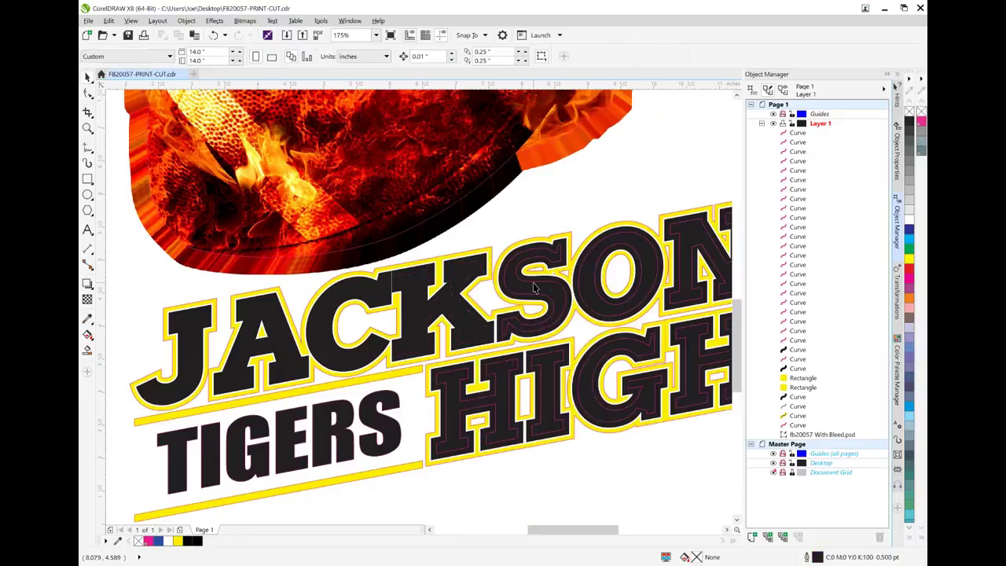
click(537, 285)
right_click(535, 267)
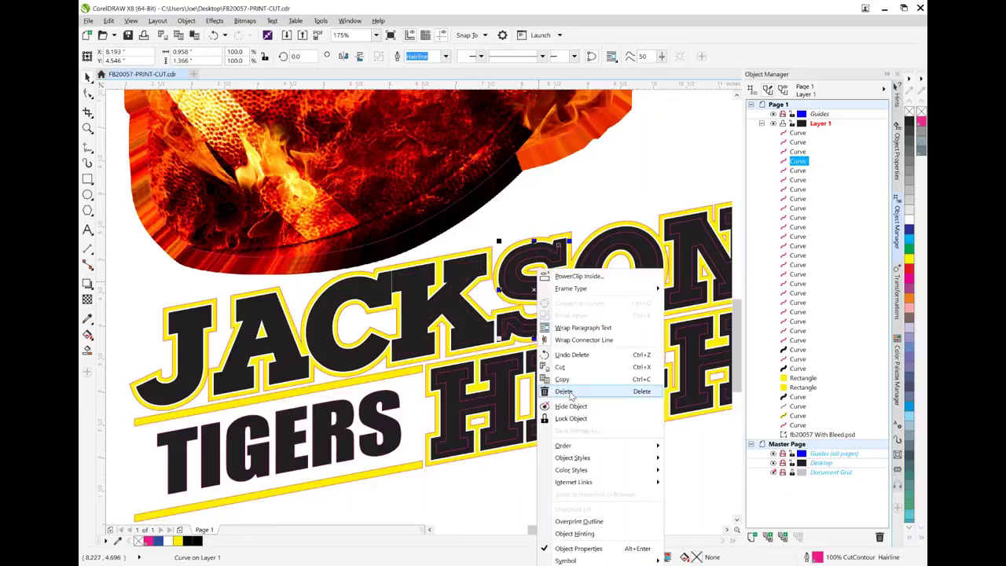
click(579, 391)
key(Escape)
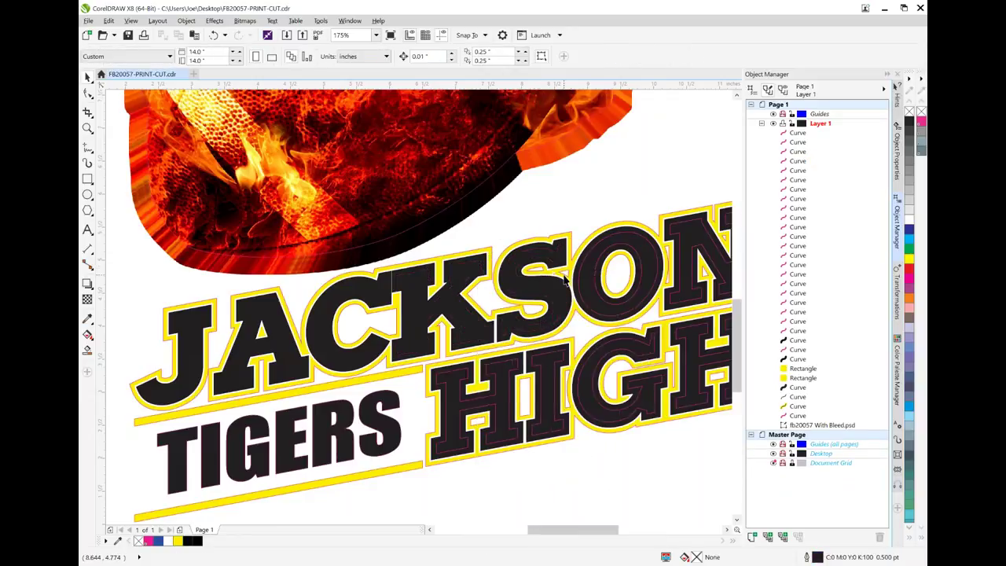
- Delete both CutContour curves running inside the black stroke of the letter O in JACKSON
click(604, 300)
right_click(605, 301)
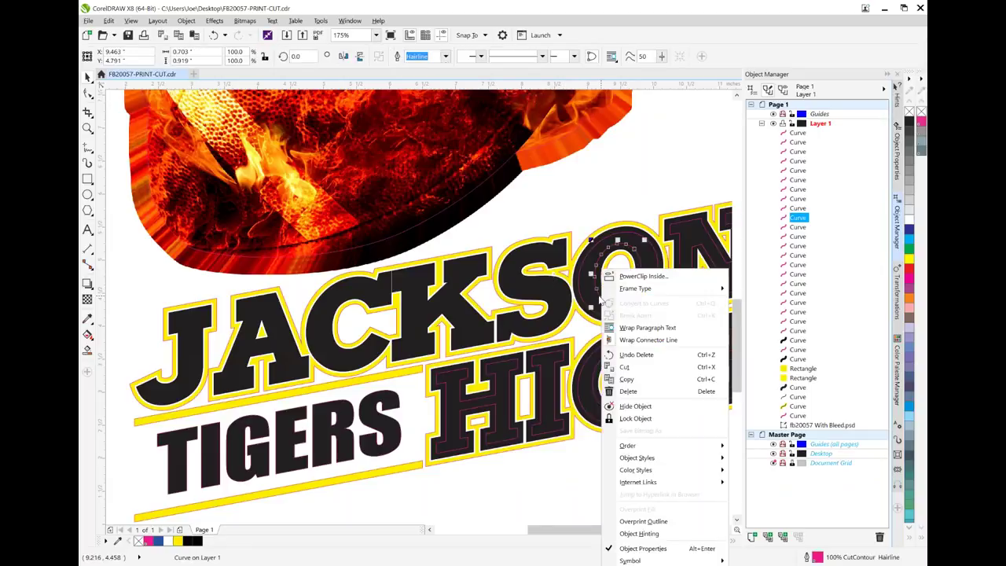
click(629, 392)
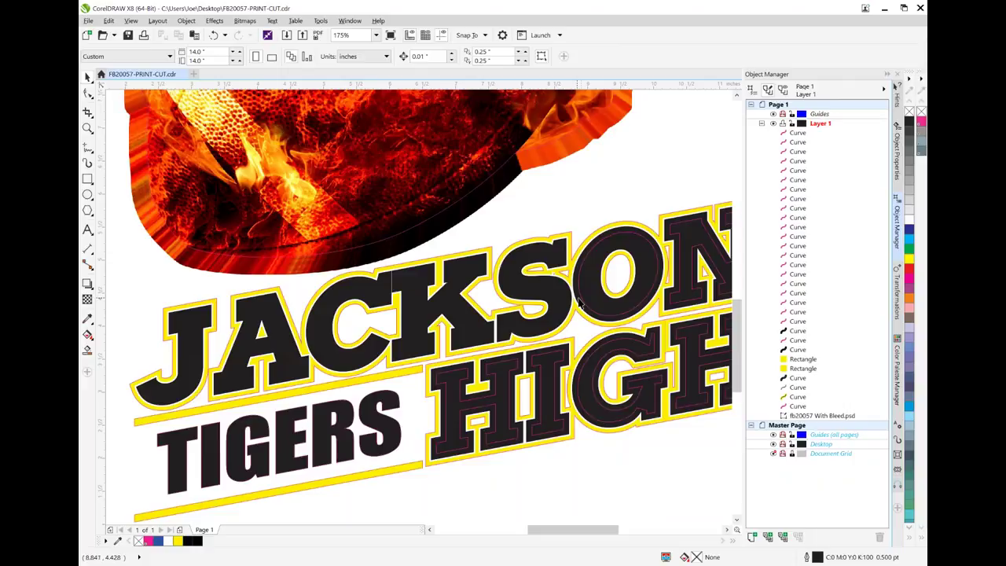
click(583, 303)
right_click(579, 297)
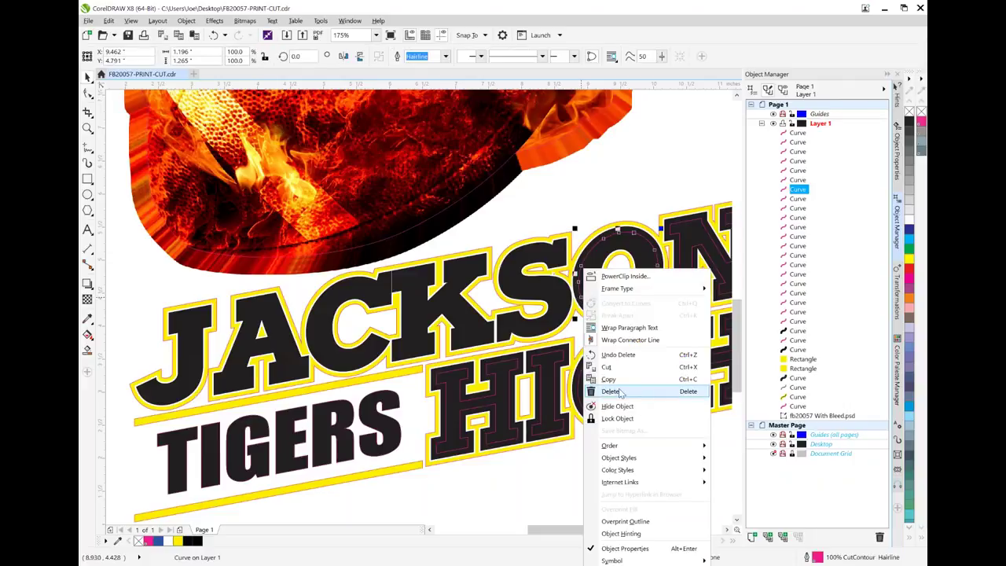
click(622, 392)
- Delete the inner CutContour curve from the black strokes of the letter N in JACKSON
click(682, 280)
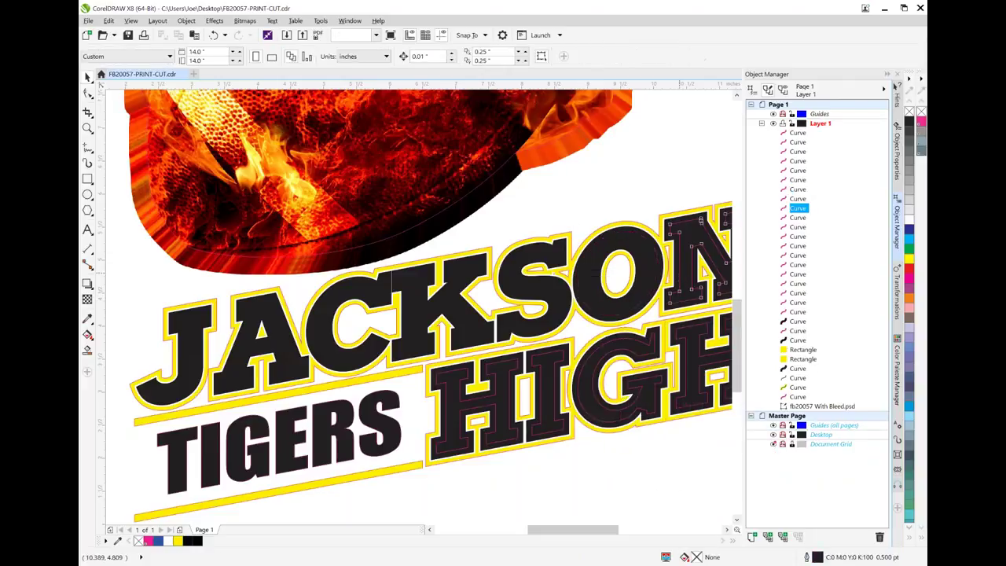
right_click(679, 271)
click(710, 390)
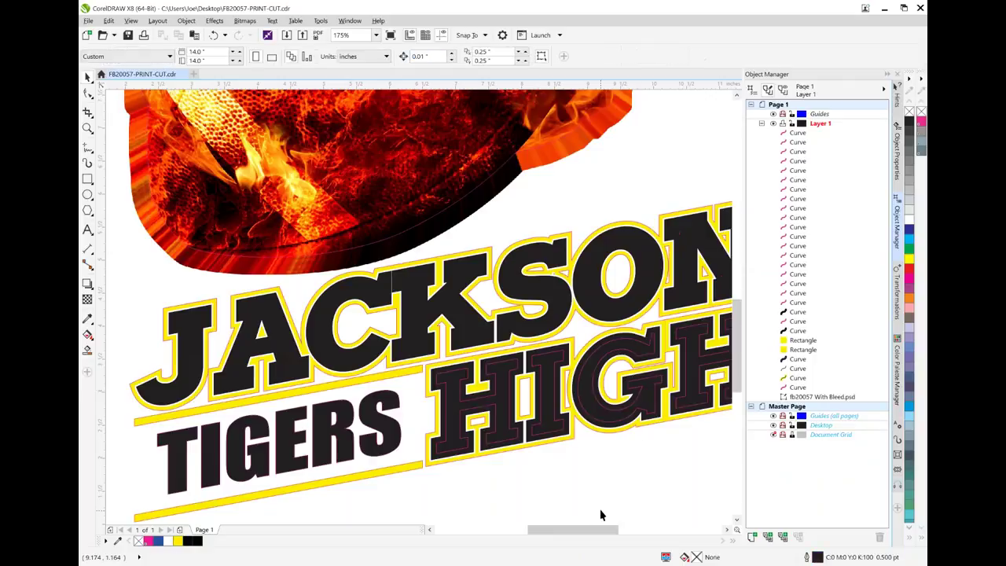
- Delete the inner CutContour curves from the first H and the I of HIGH
scroll(606, 530, down, 2)
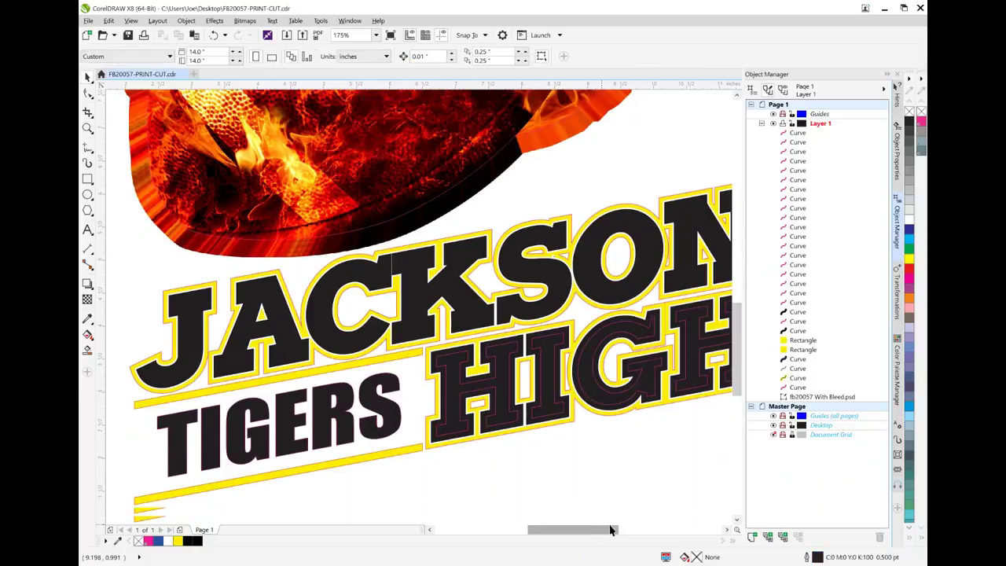
mouse_move(736, 362)
mouse_down()
mouse_move(736, 348)
mouse_move(739, 359)
mouse_up()
drag(584, 523, 597, 522)
right_click(393, 370)
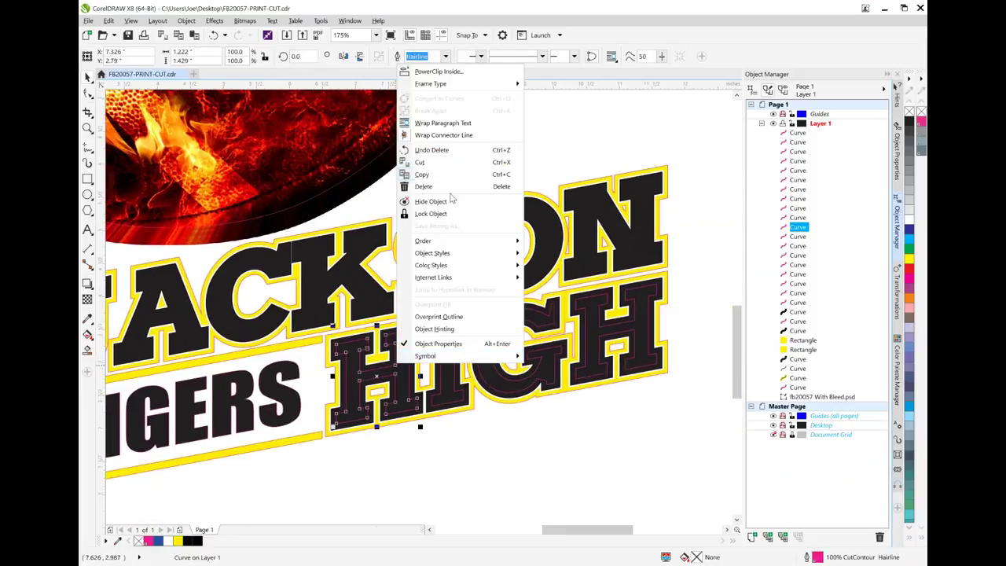
key(Escape)
key(Delete)
click(440, 370)
right_click(440, 360)
click(472, 179)
- Delete the inner CutContour curves from the G and the final H of HIGH
click(478, 358)
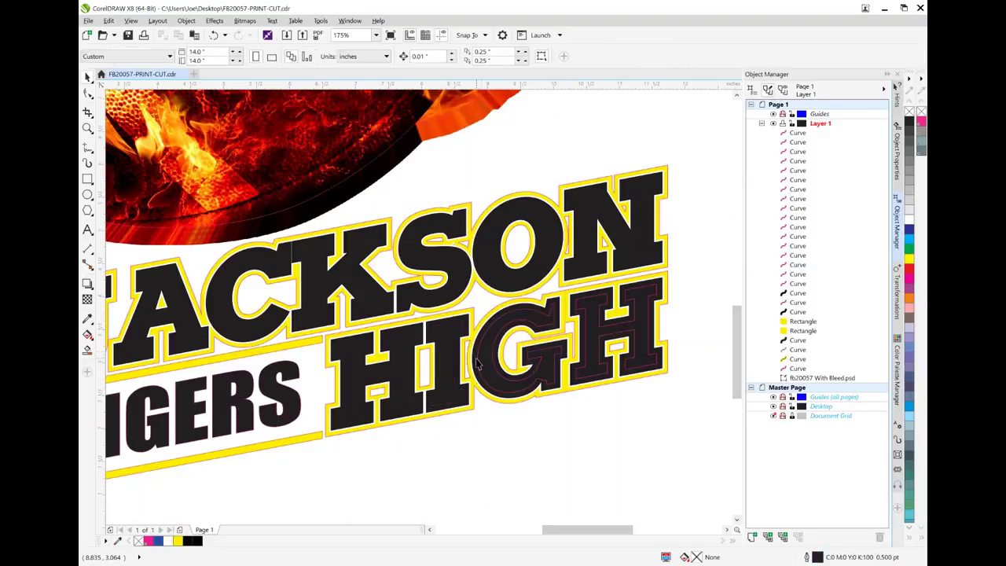
right_click(484, 347)
click(523, 174)
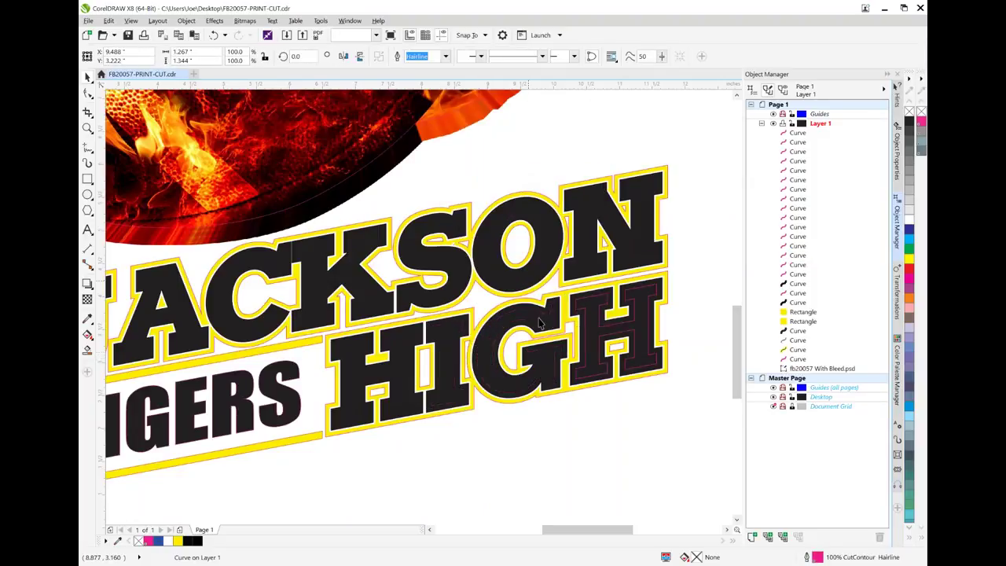
click(588, 333)
right_click(585, 333)
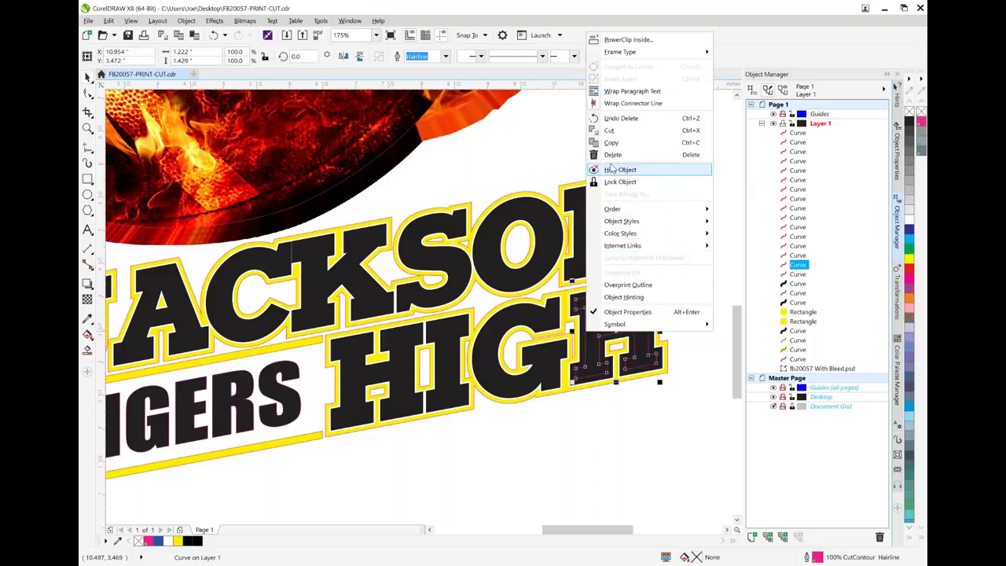
click(621, 156)
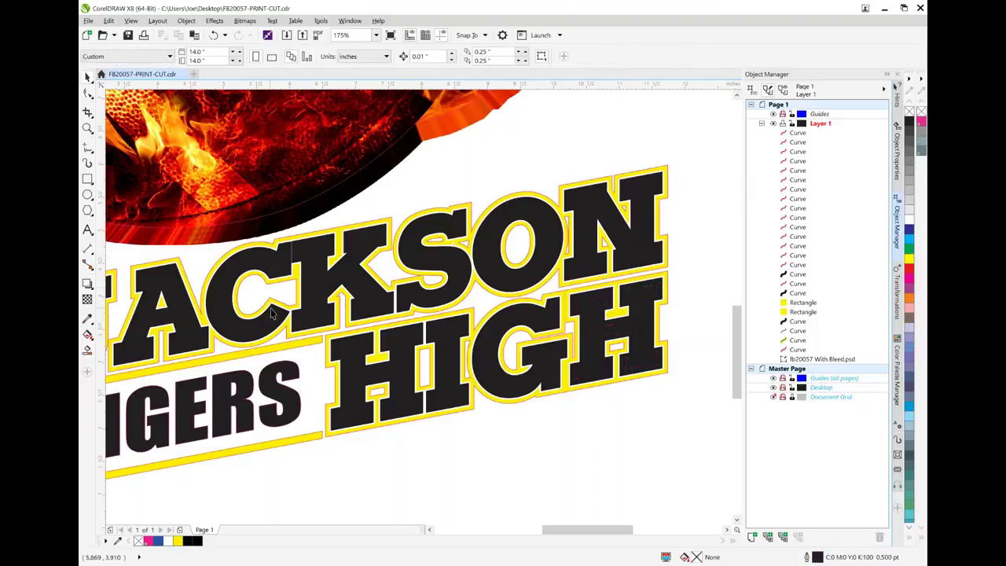
click(290, 281)
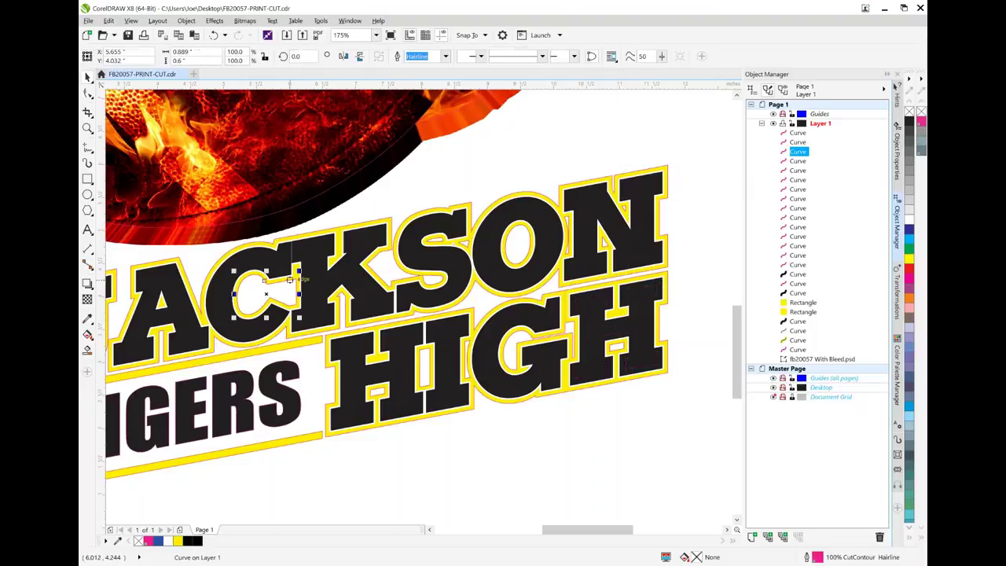
click(303, 238)
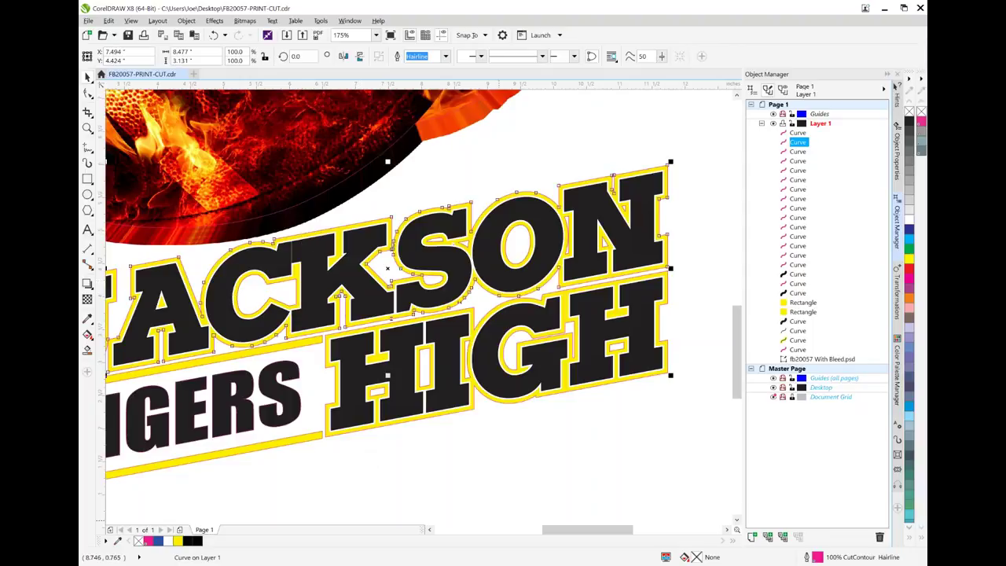
drag(558, 531, 553, 534)
click(352, 283)
shift+click(495, 242)
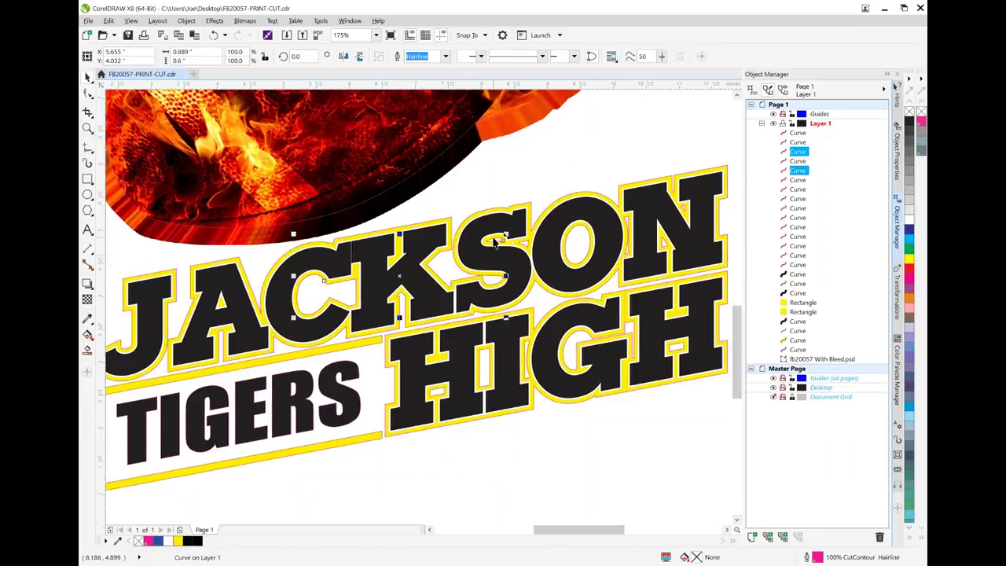
shift+click(497, 281)
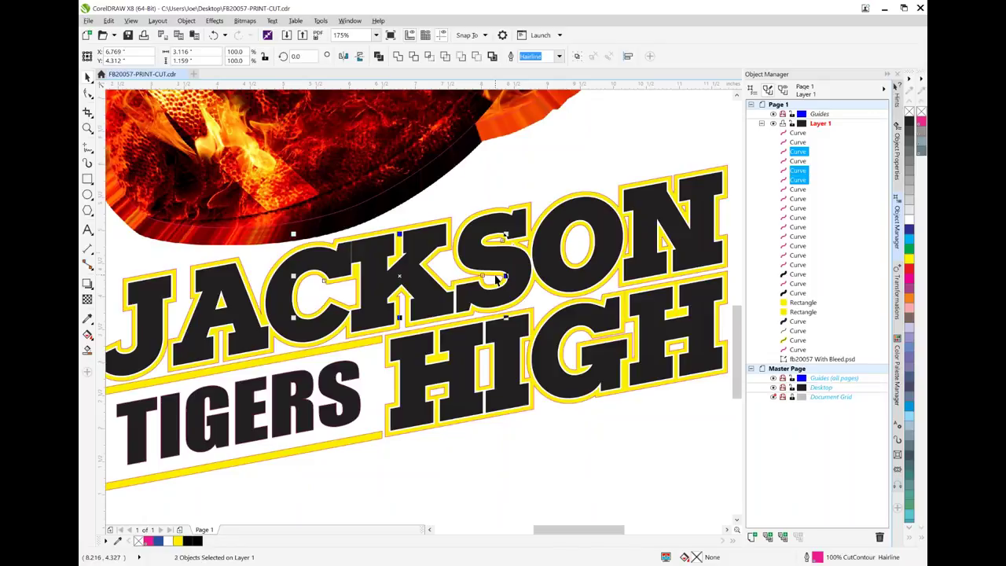
shift+click(580, 230)
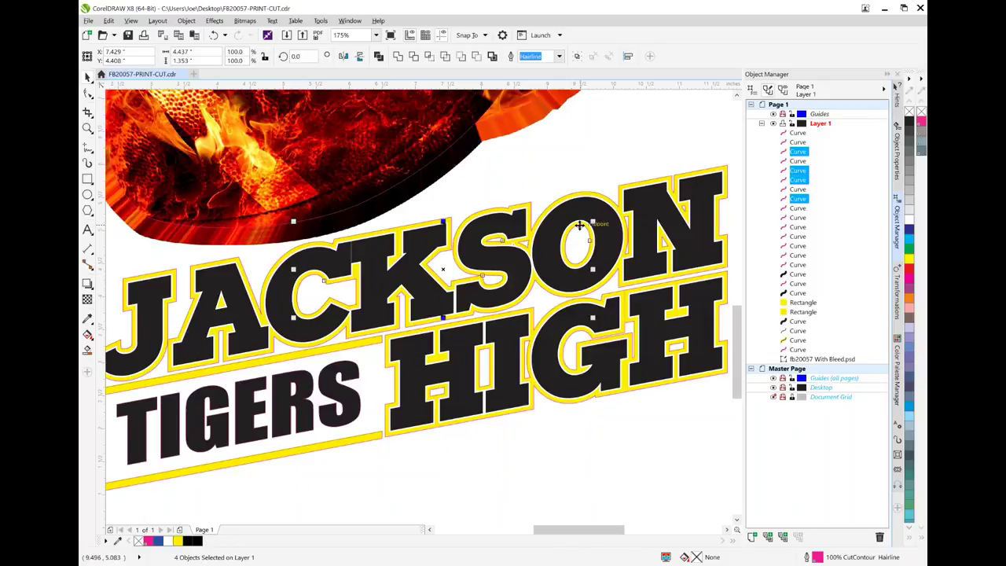
shift+click(630, 222)
shift+click(668, 248)
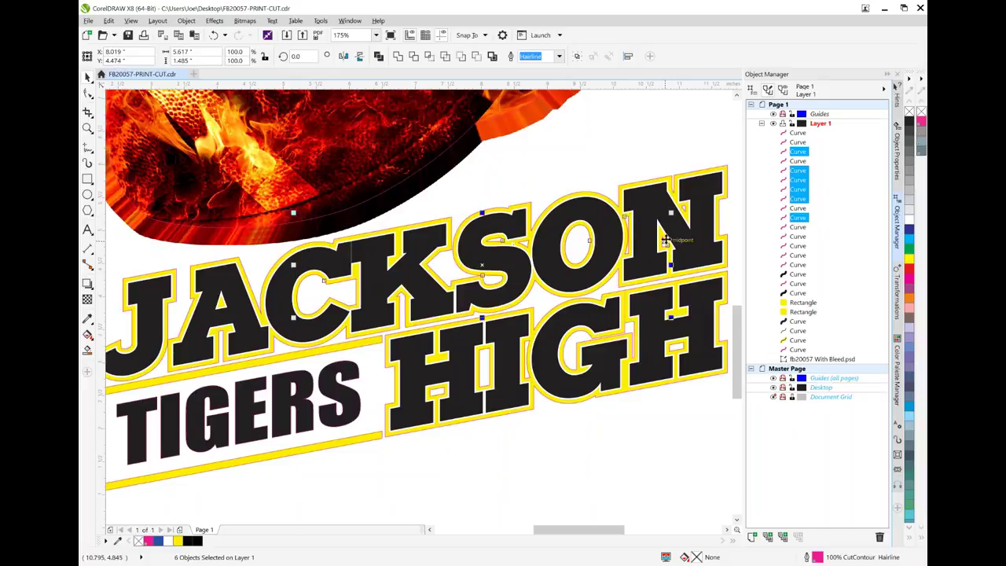
shift+click(686, 210)
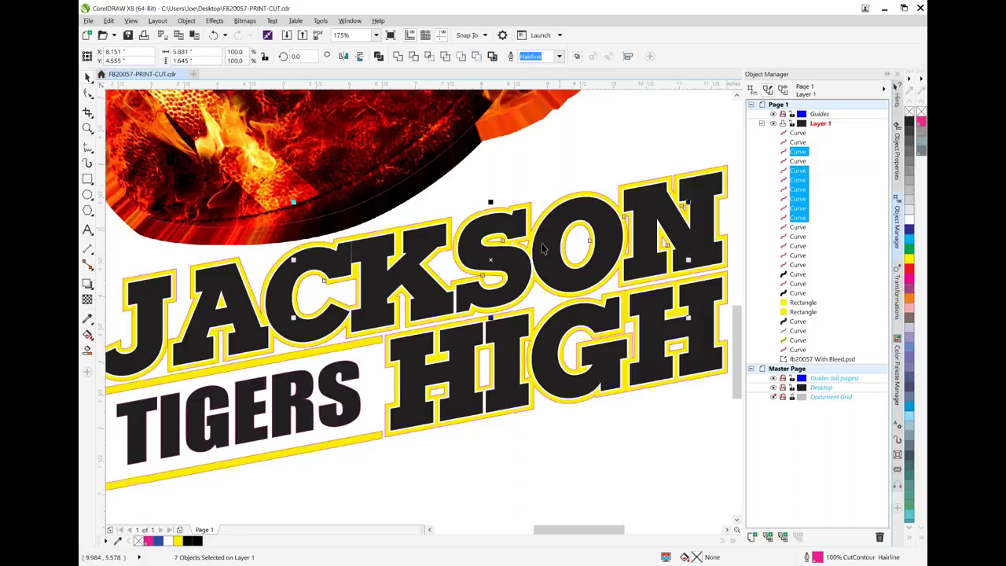
click(496, 262)
right_click(496, 262)
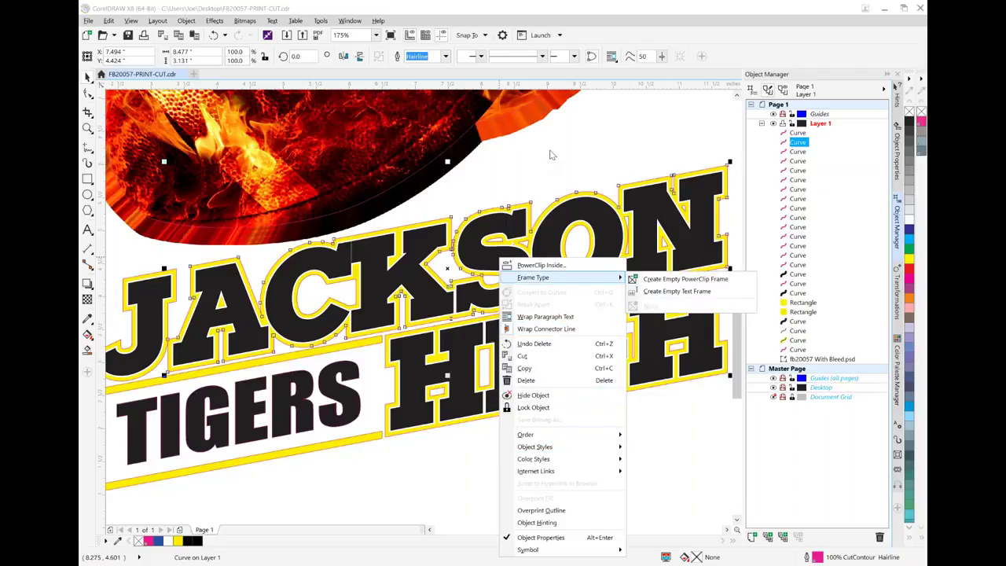
key(Escape)
click(185, 21)
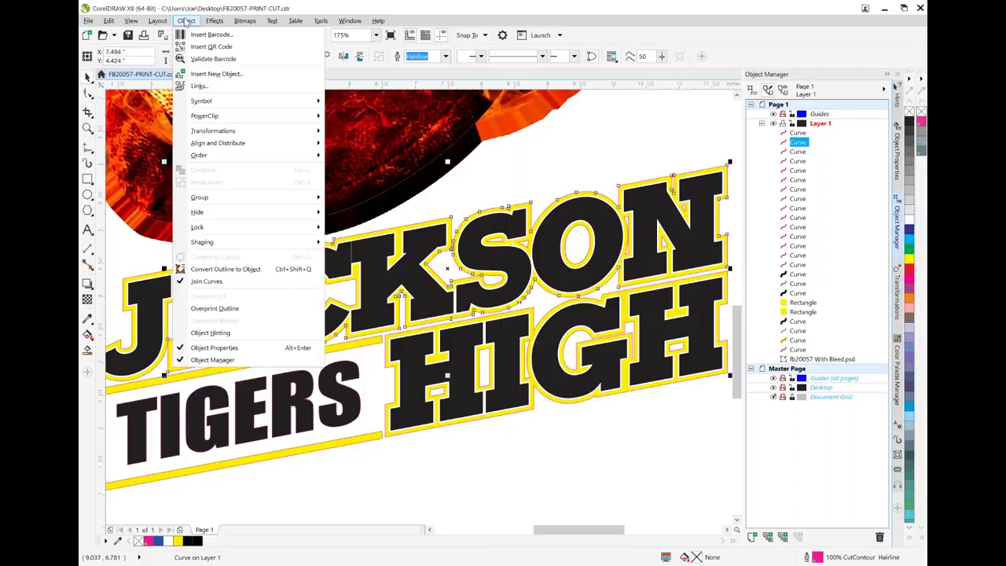
click(512, 159)
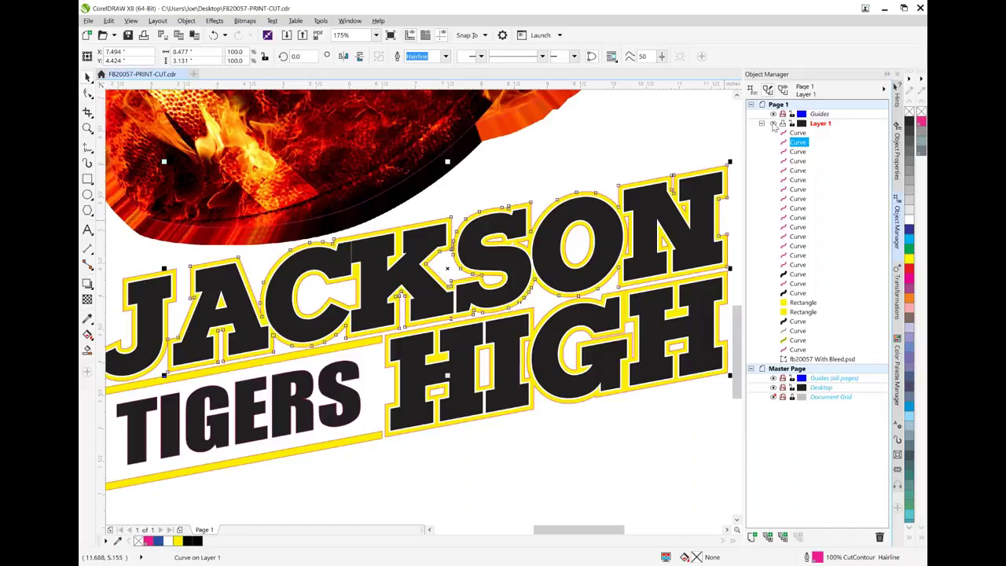
- Undo the last curve deletion in the final H of HIGH and delete that inner CutContour curve again
key(ctrl+z)
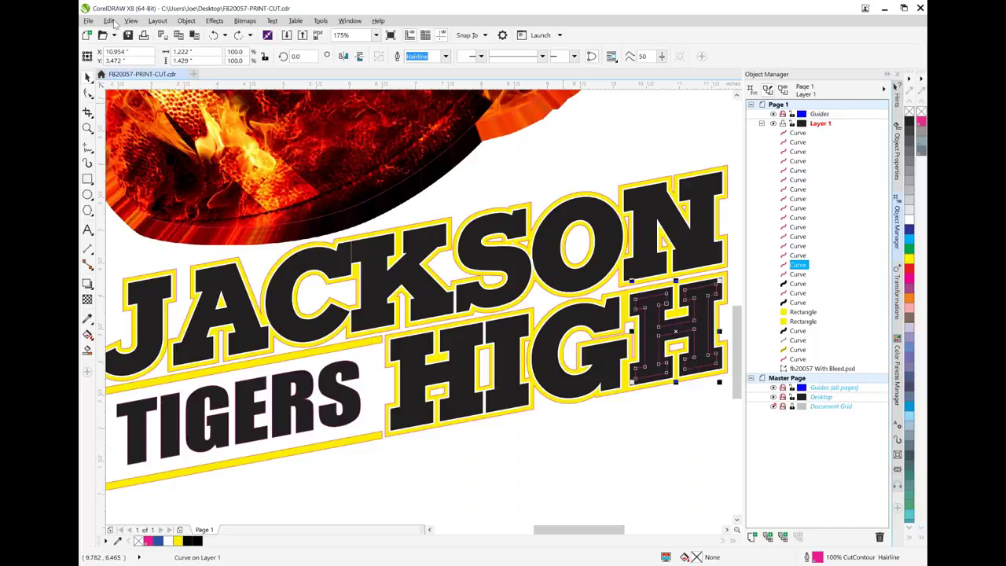
click(111, 21)
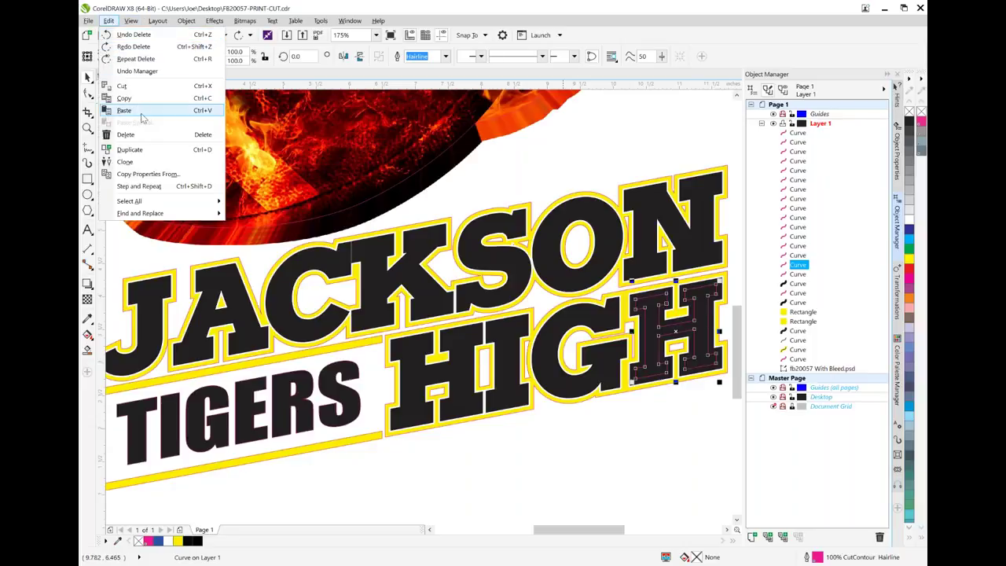
click(128, 135)
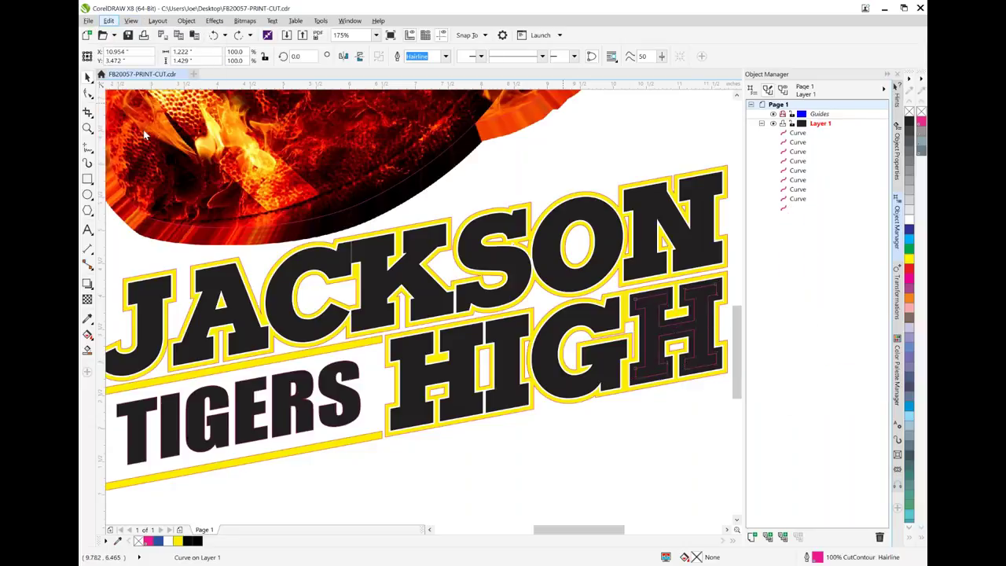
- Weld the small CutContour curves in and beside the openings of C, S, O and N in JACKSON into one curve
click(322, 286)
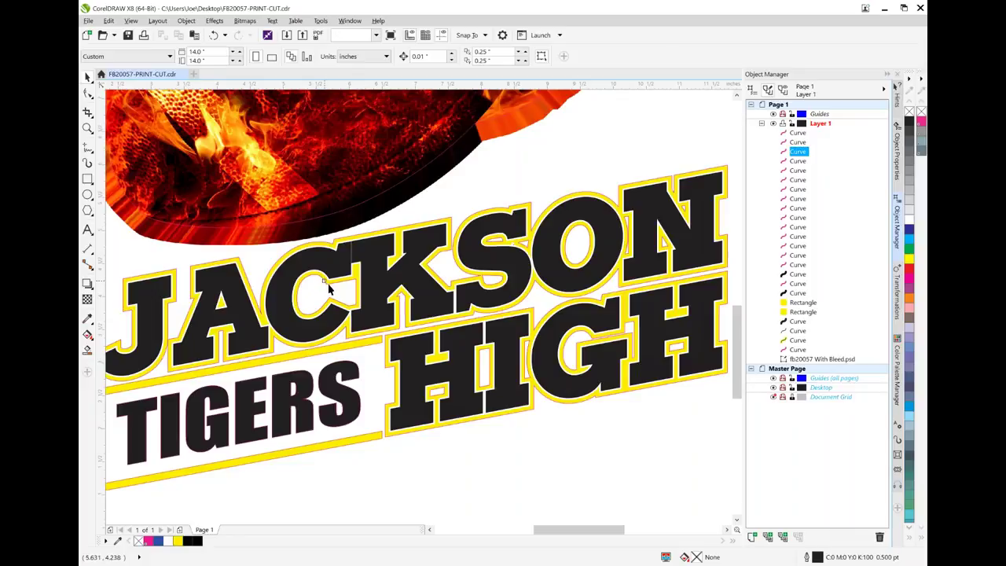
shift+click(504, 281)
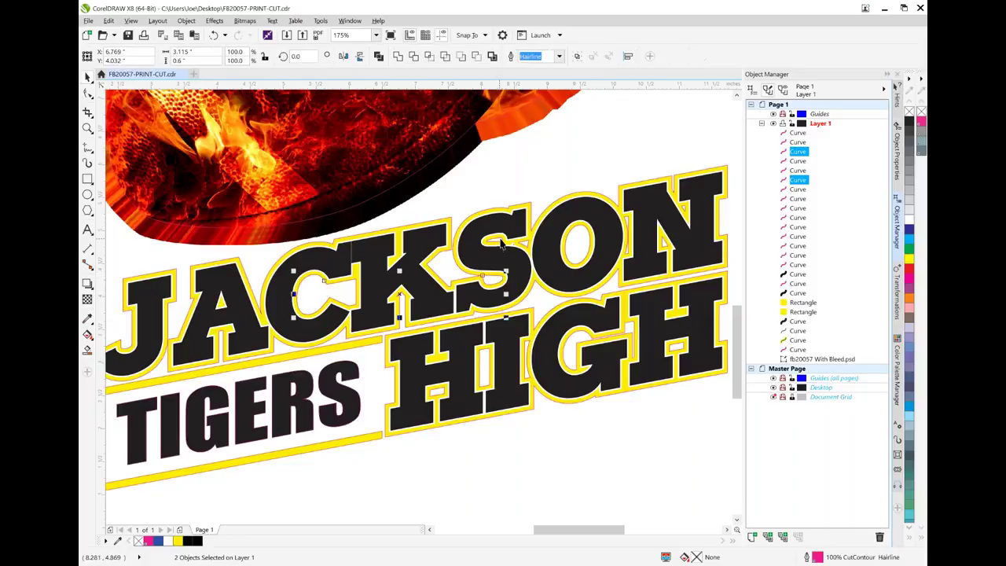
shift+click(504, 243)
shift+click(530, 242)
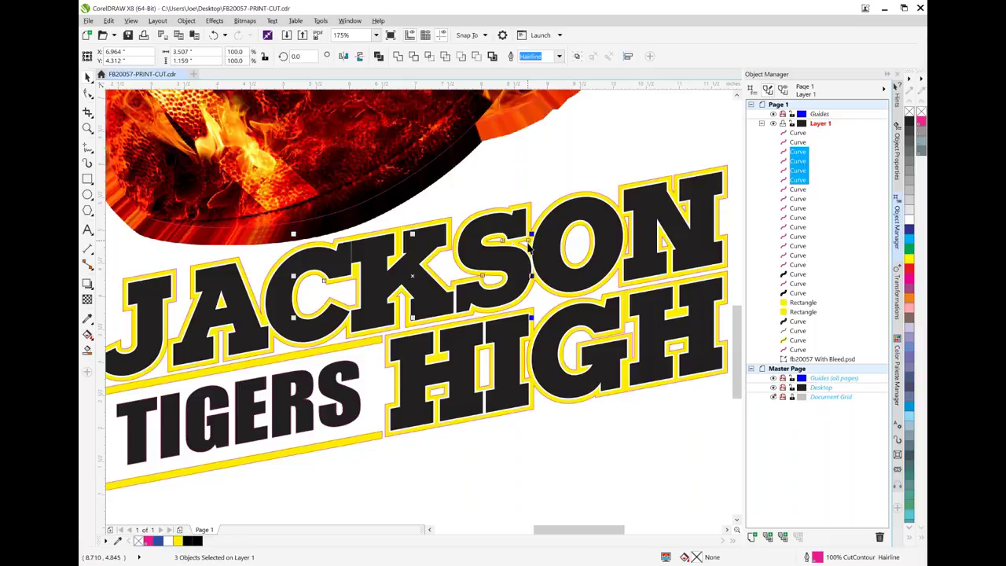
shift+click(567, 246)
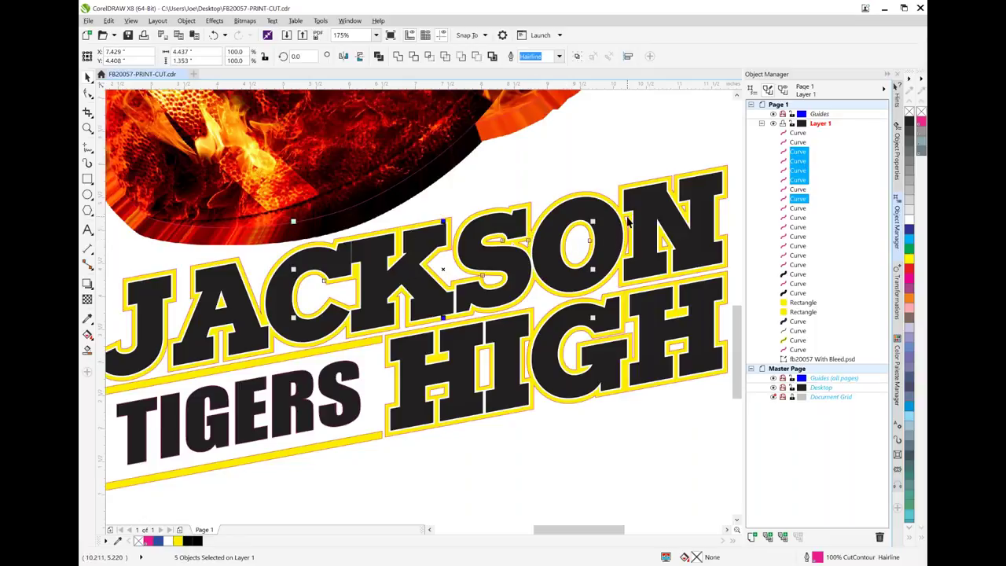
shift+click(629, 223)
shift+click(667, 246)
shift+click(684, 208)
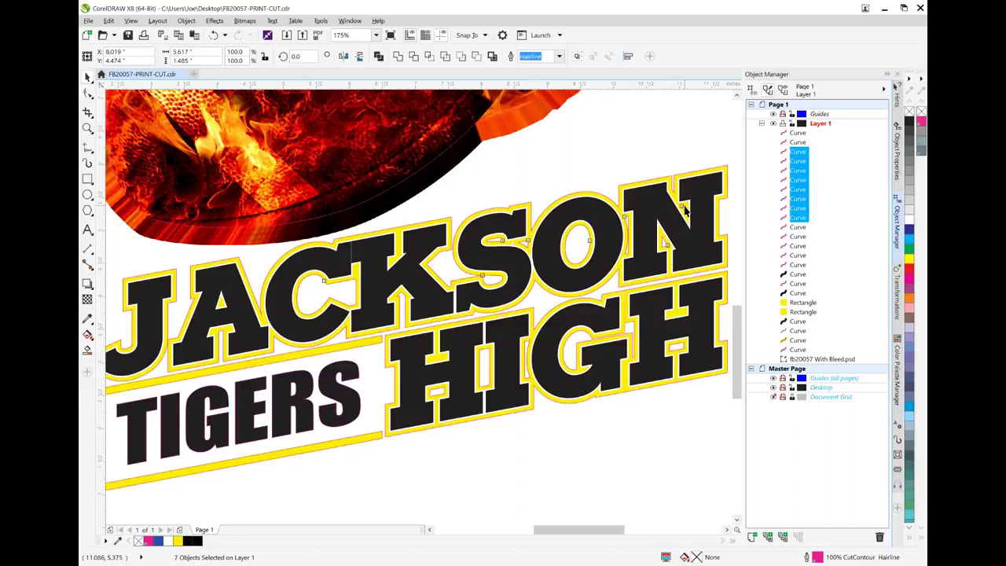
click(397, 57)
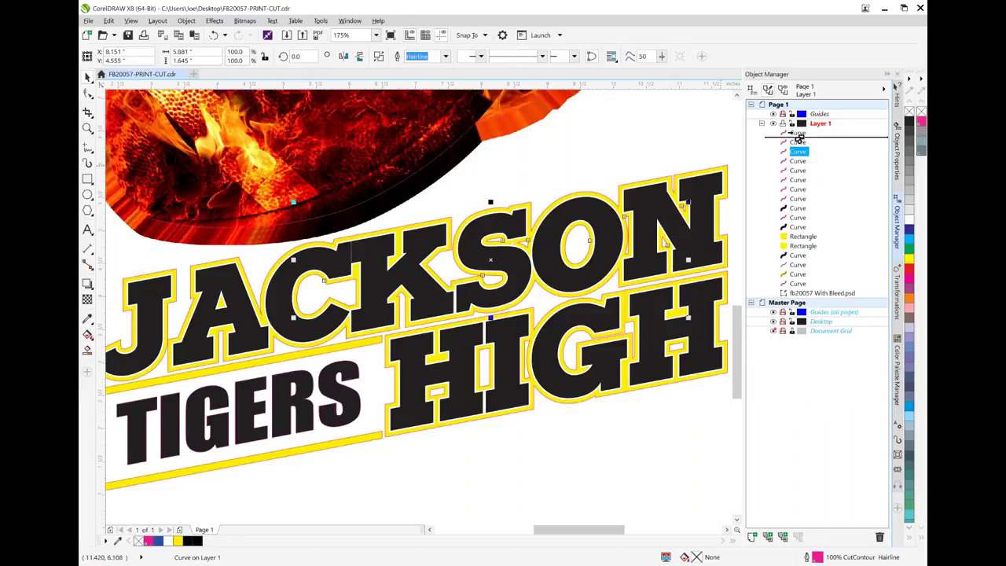
click(613, 197)
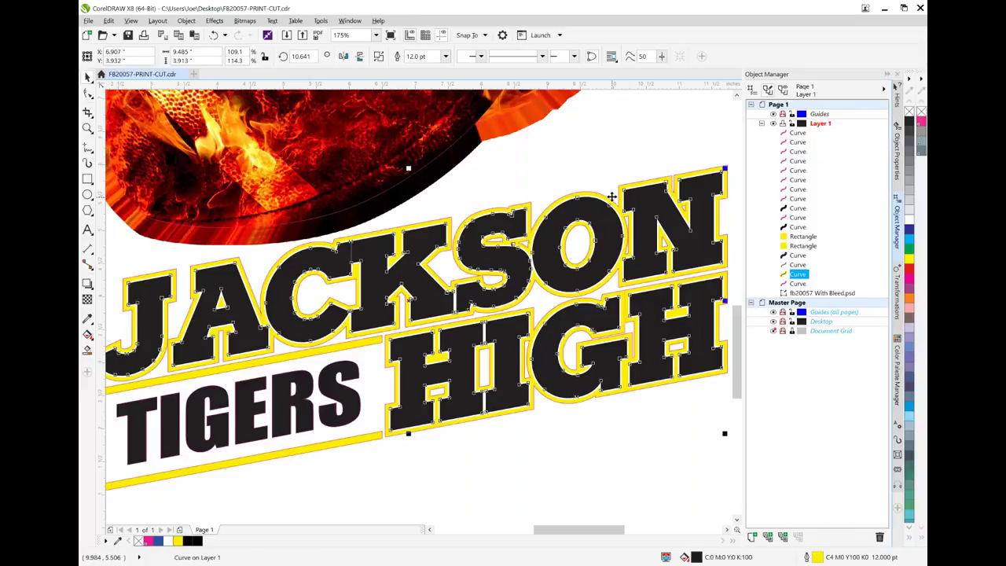
click(796, 152)
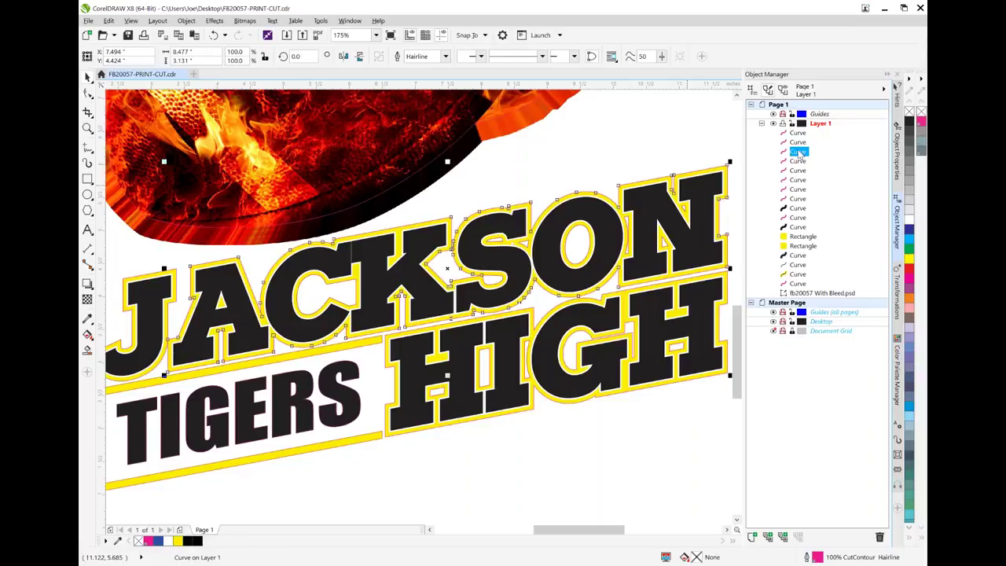
shift+click(799, 142)
key(ctrl+g)
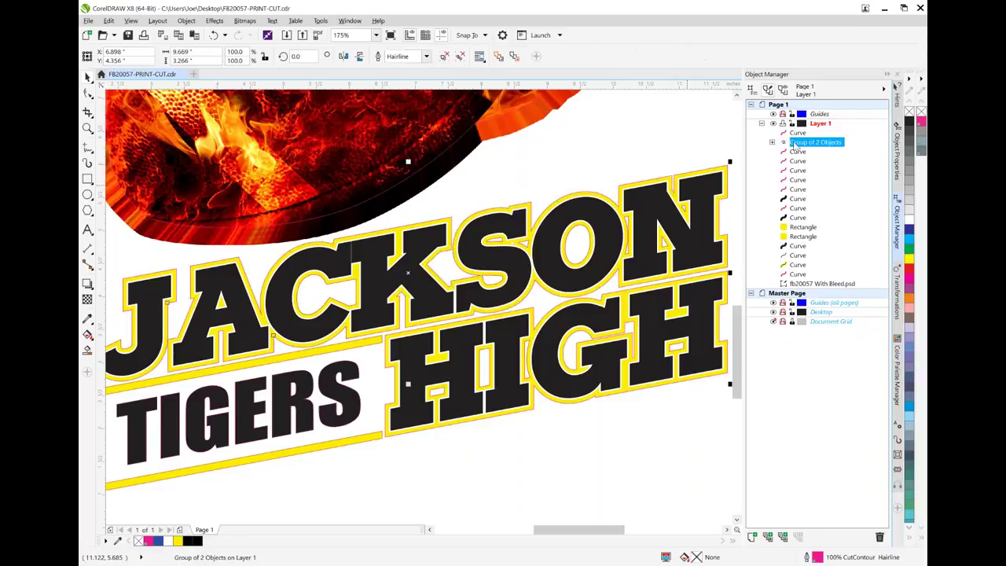
key(ctrl+u)
- Stack the outer JACKSON cut outline directly beneath the welded inner curve and try Front Minus Back on the two curves
click(799, 153)
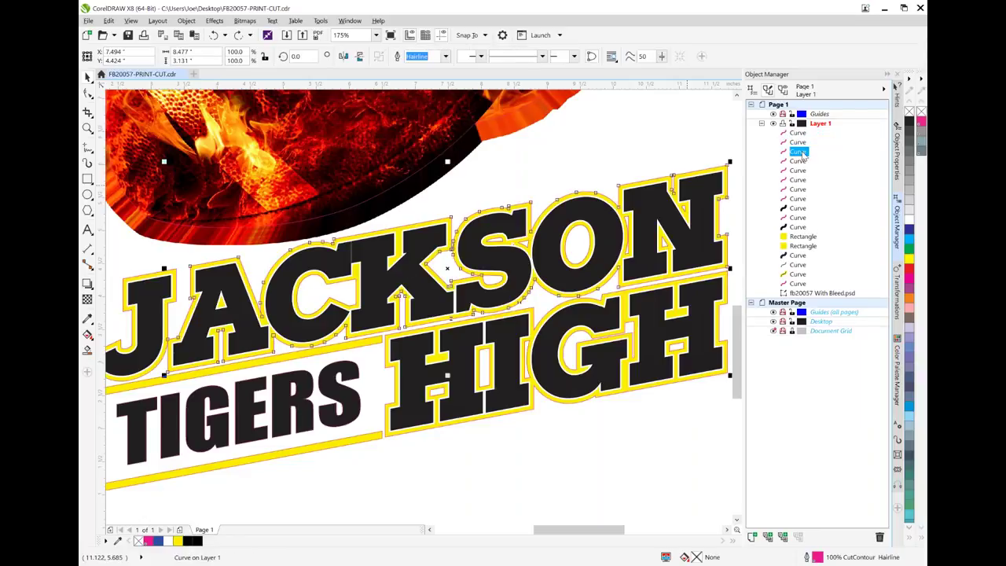
drag(803, 155, 800, 138)
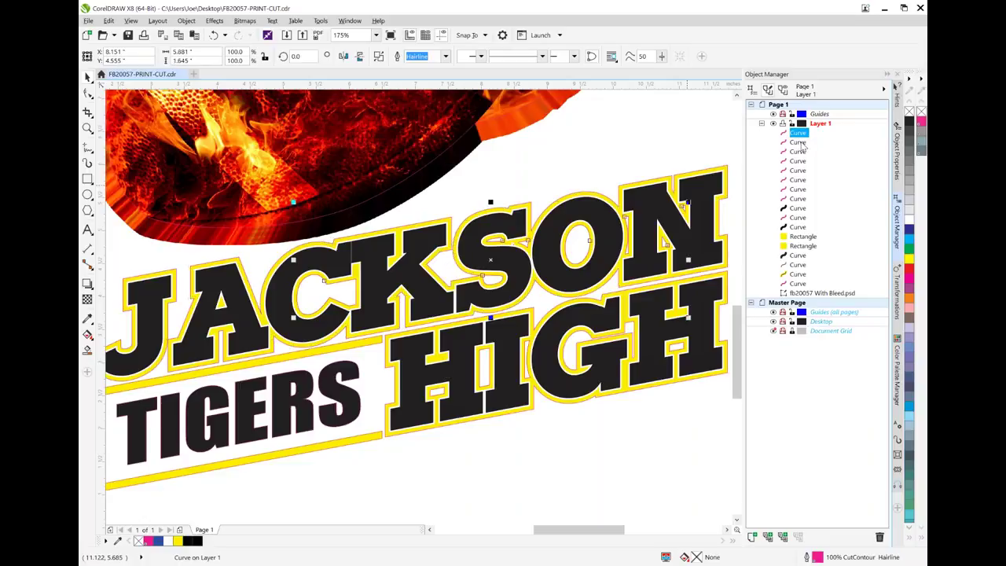
shift+click(800, 143)
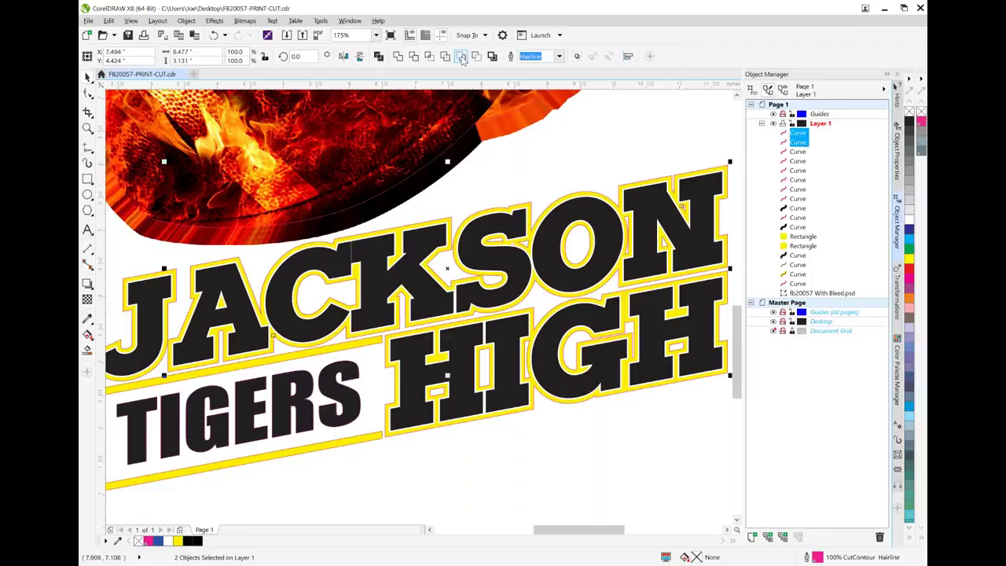
click(462, 57)
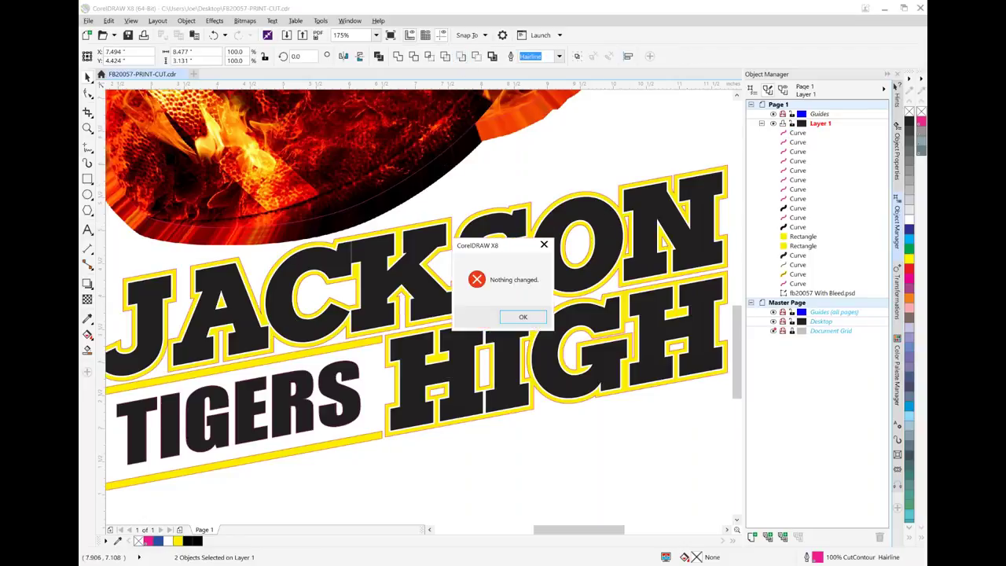
click(522, 316)
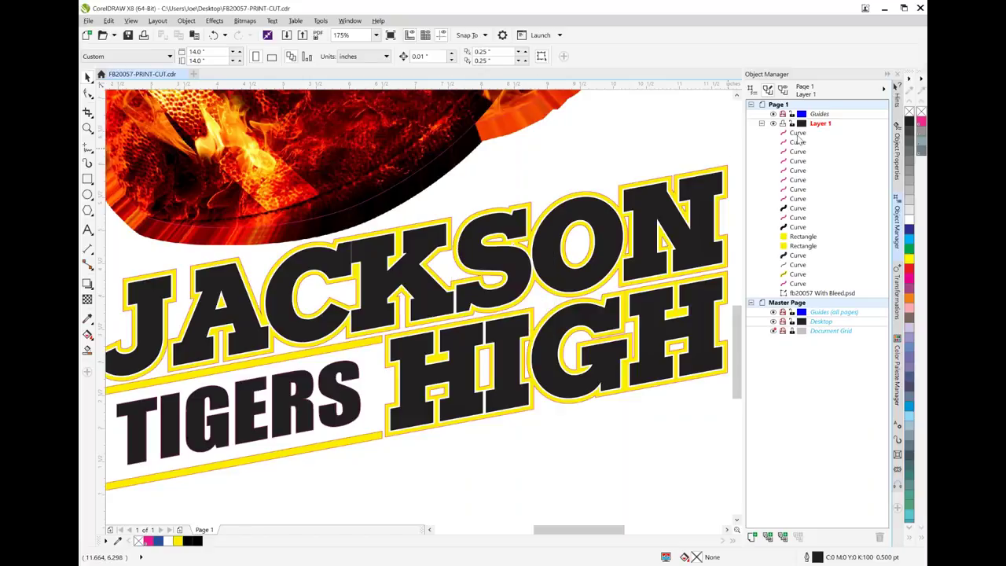
- Apply Back Minus Front to the inner JACKSON cut curve and the outer outline, and check the resulting curve
click(798, 132)
shift+click(798, 142)
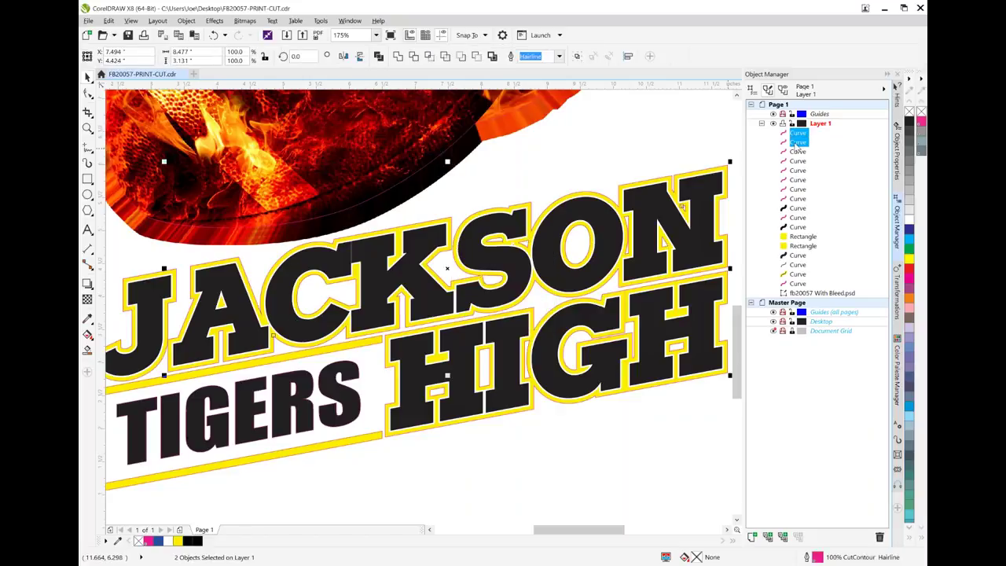
click(476, 57)
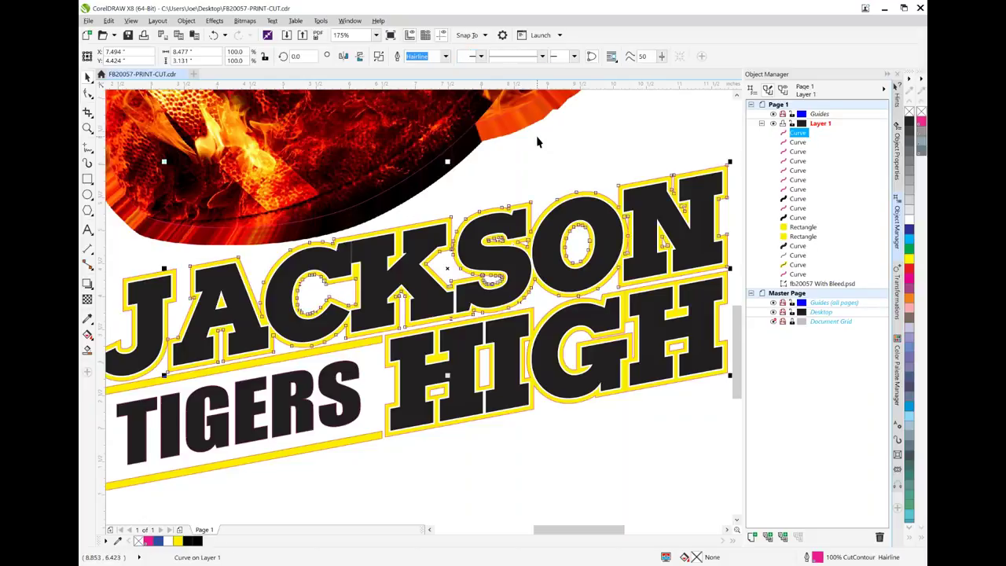
click(551, 176)
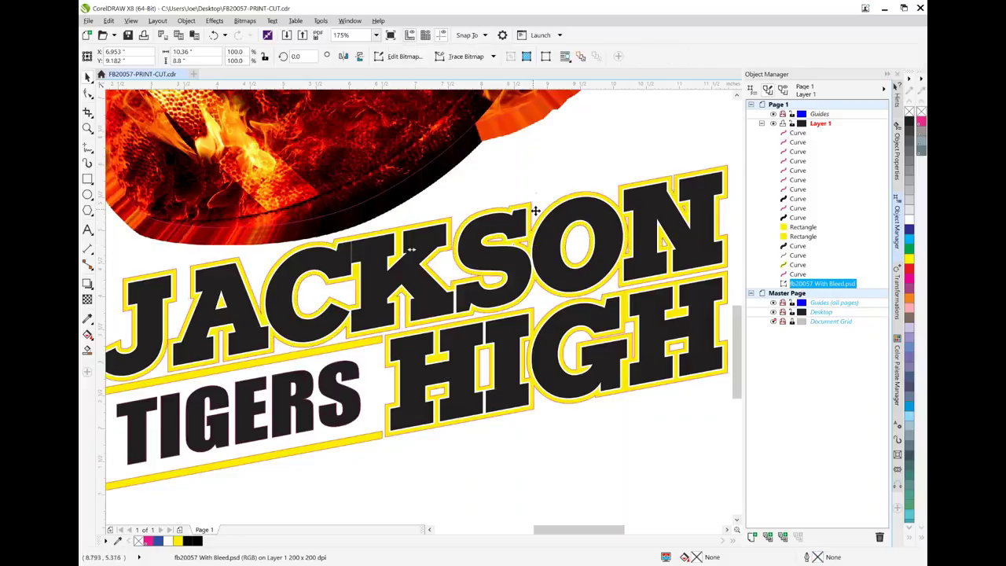
click(798, 134)
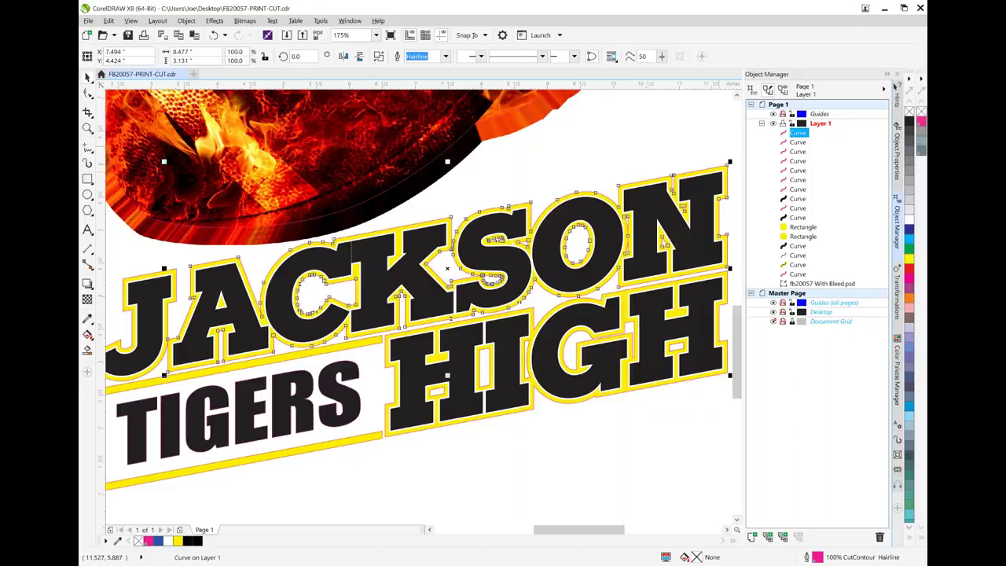
click(441, 393)
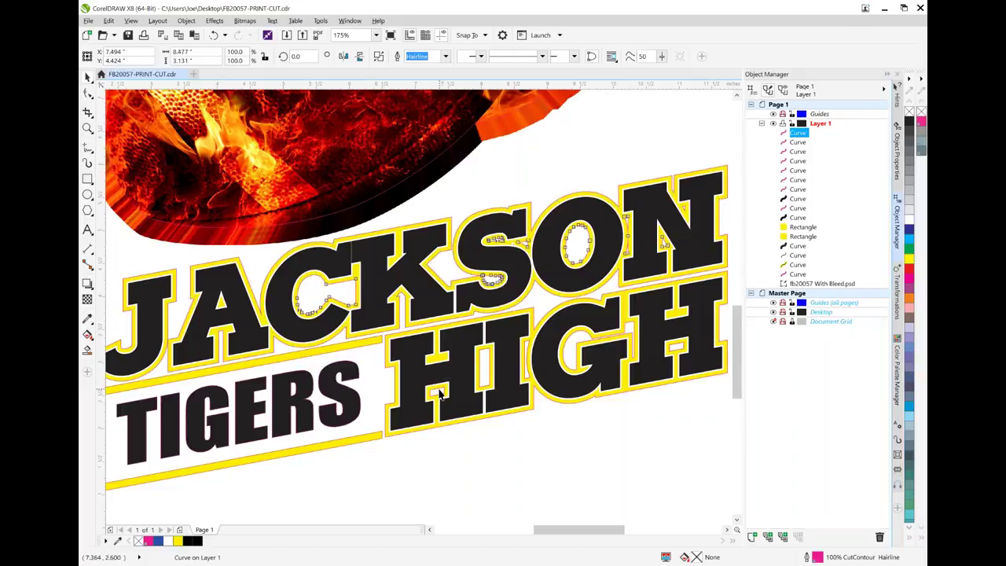
shift+click(482, 368)
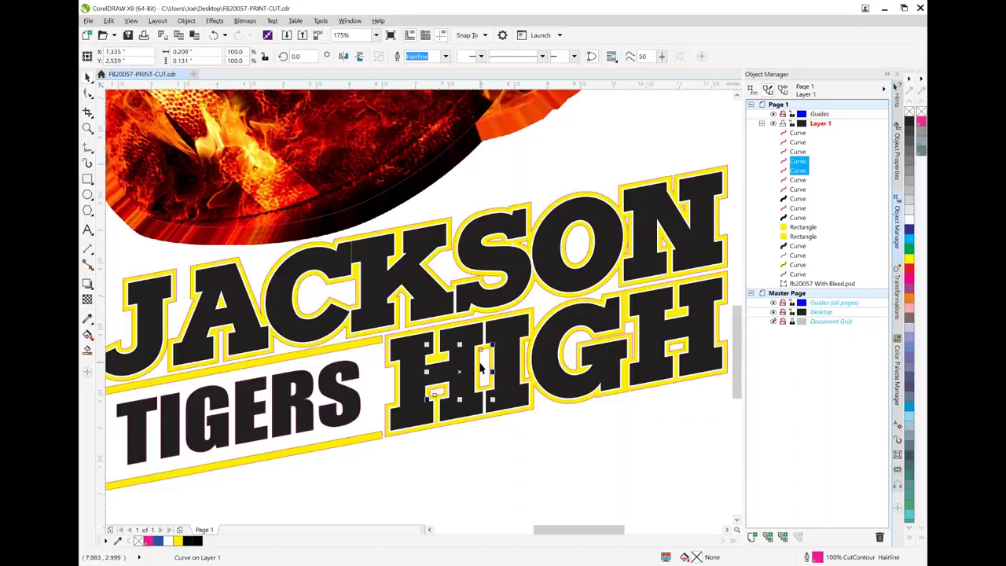
shift+click(526, 364)
shift+click(566, 354)
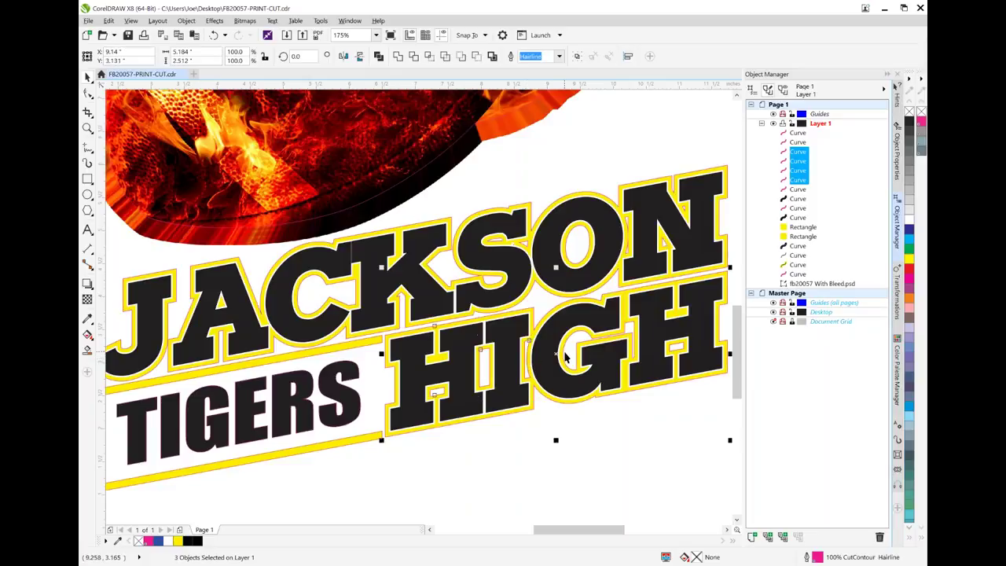
click(644, 479)
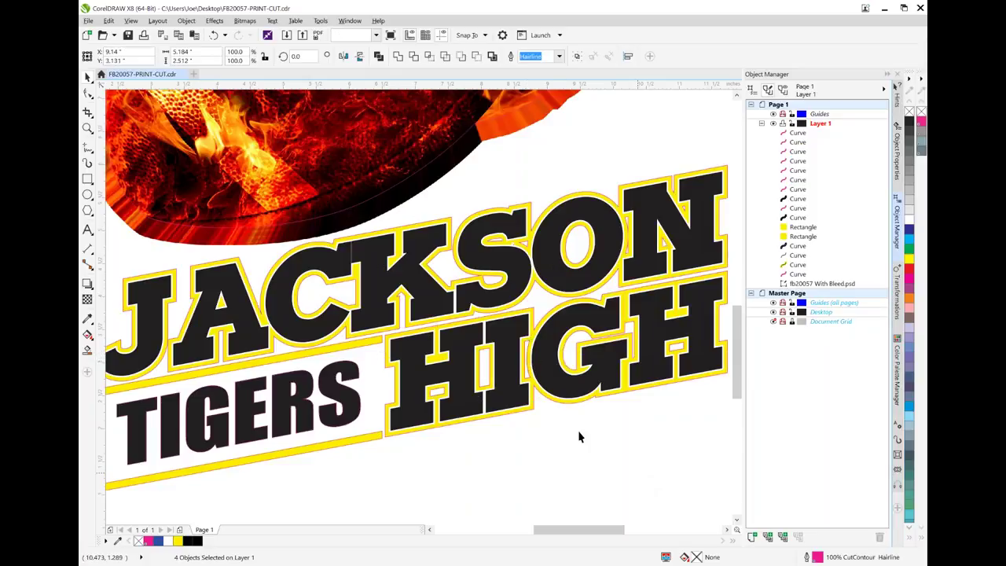
- Weld the small CutContour curves in and between the letters of HIGH with its outer cut outline into one curve
click(525, 376)
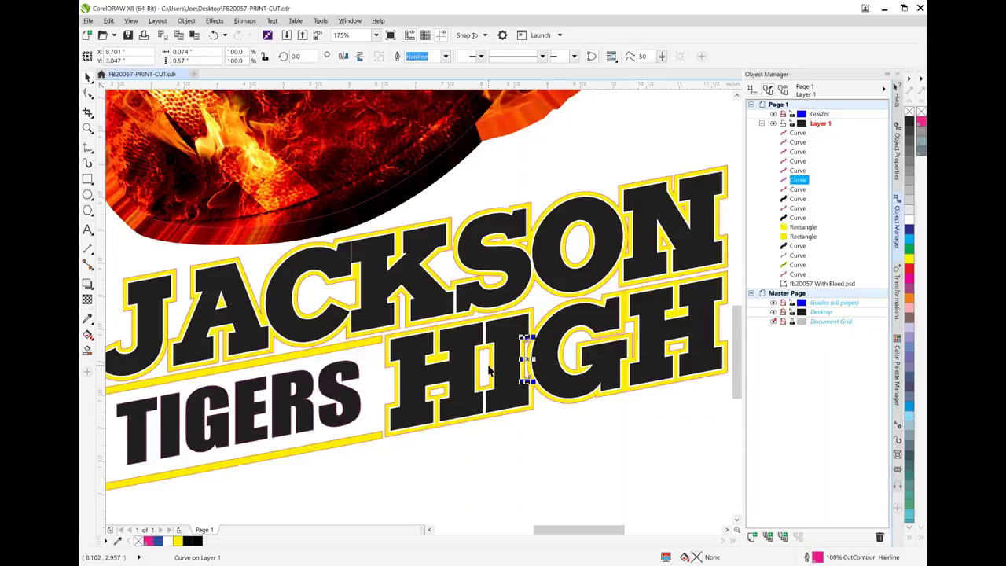
shift+click(489, 370)
shift+click(441, 391)
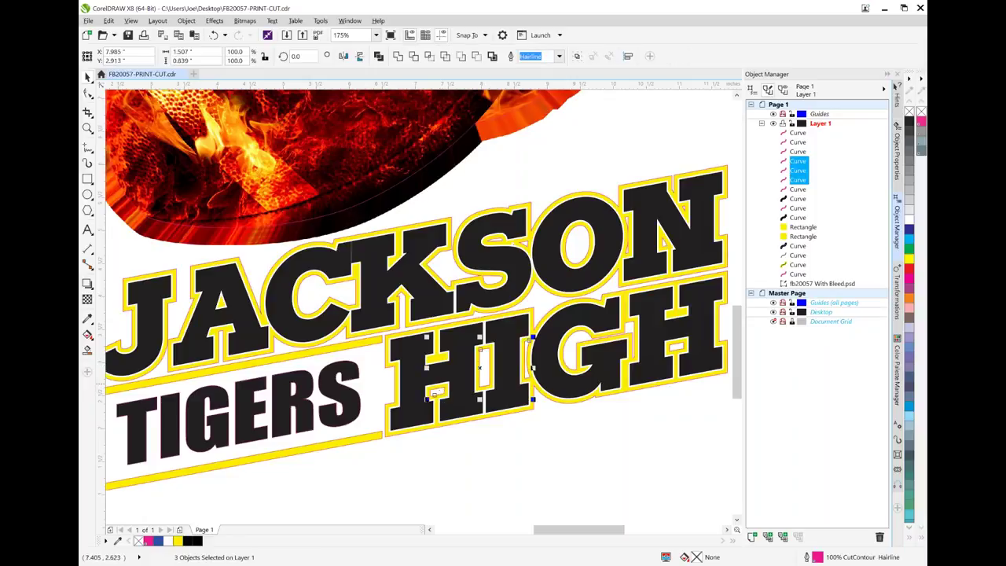
shift+click(590, 338)
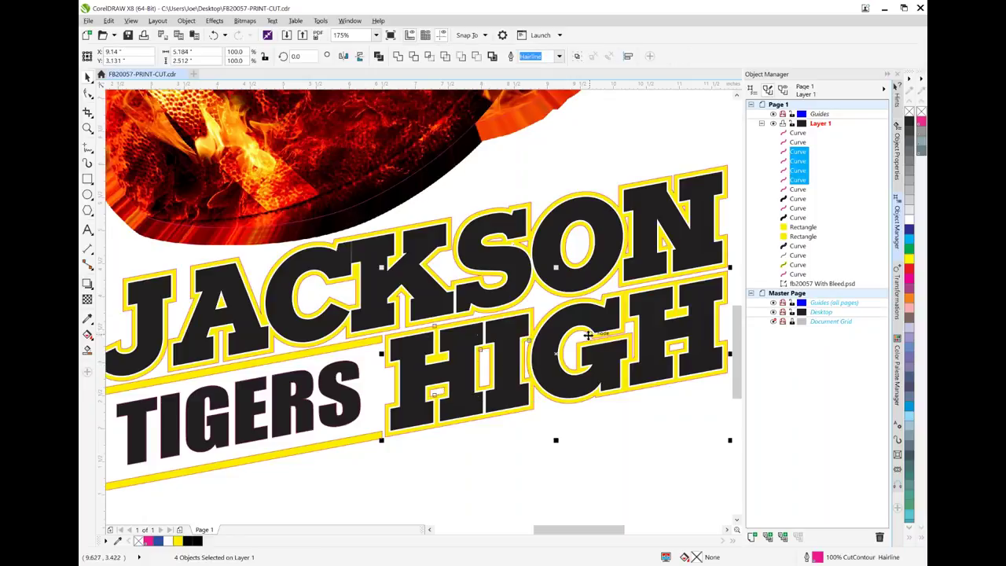
shift+click(676, 346)
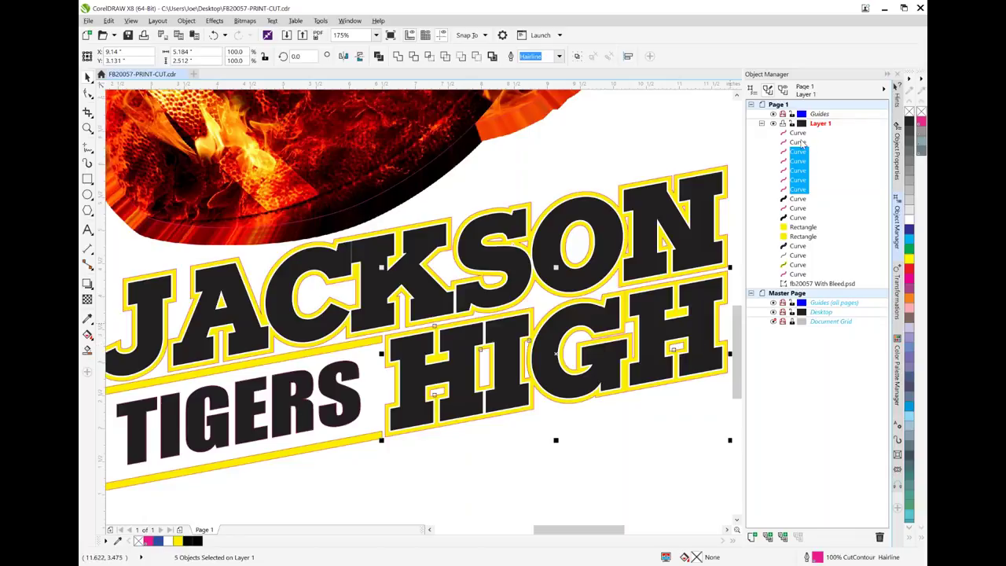
click(398, 56)
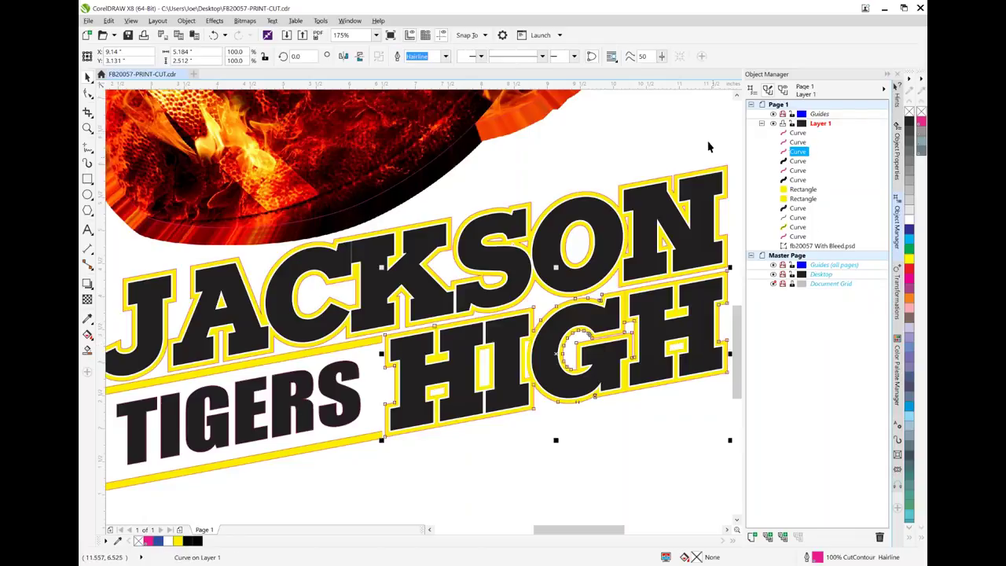
- Examine the front CutContour curves one at a time to identify which parts of J, JACKSON, HIGH and TIGERS they cover
click(799, 142)
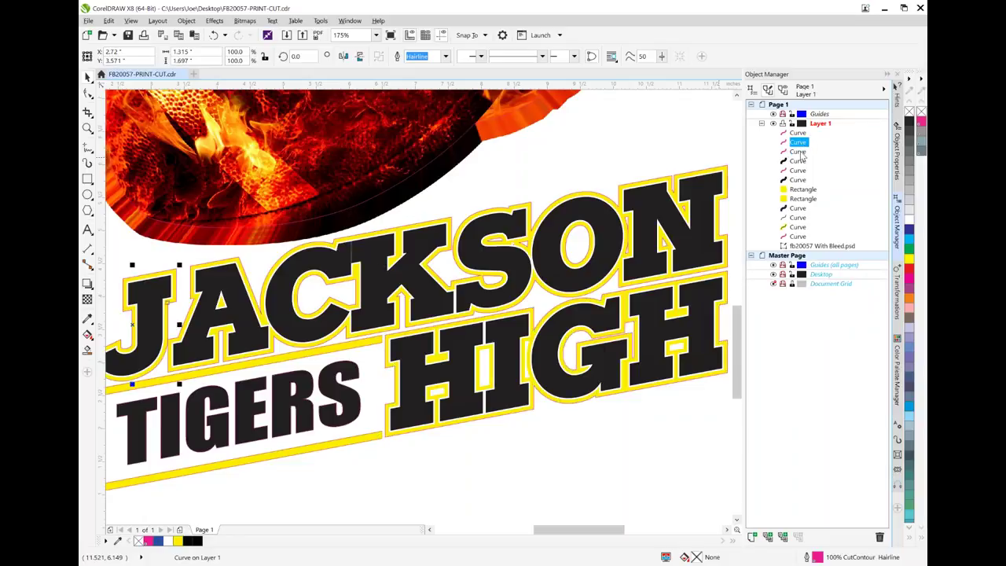
click(533, 414)
click(534, 411)
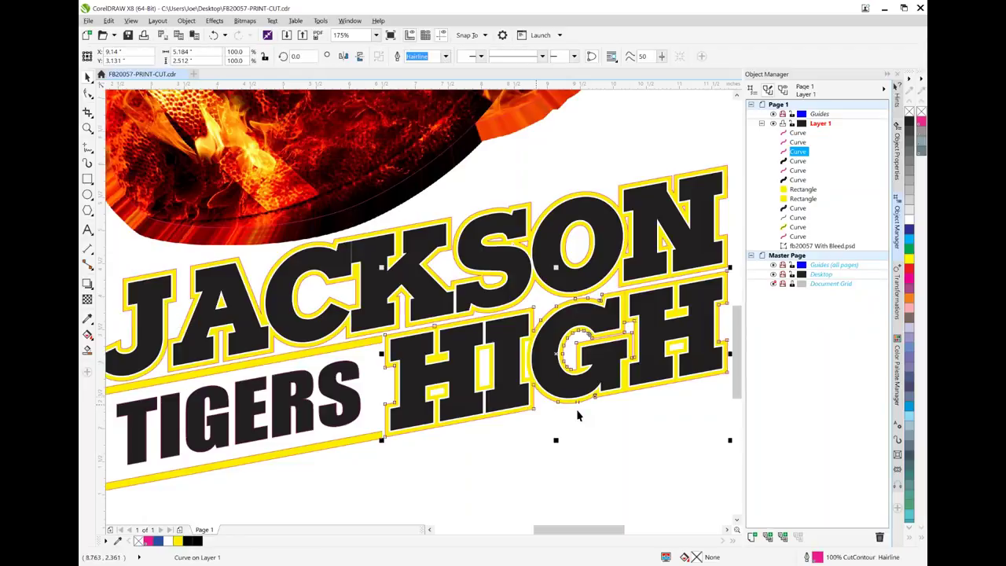
shift+click(799, 170)
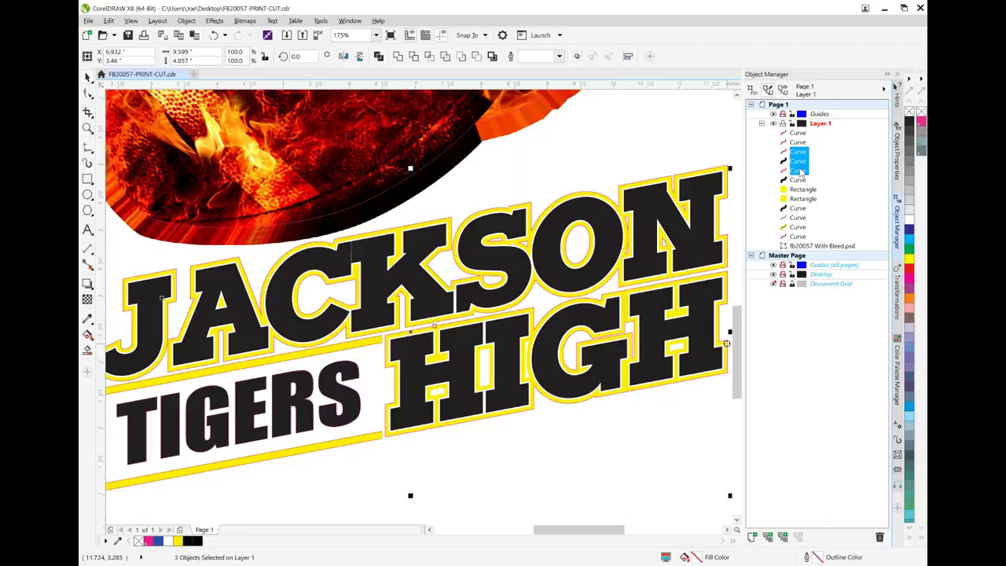
click(799, 152)
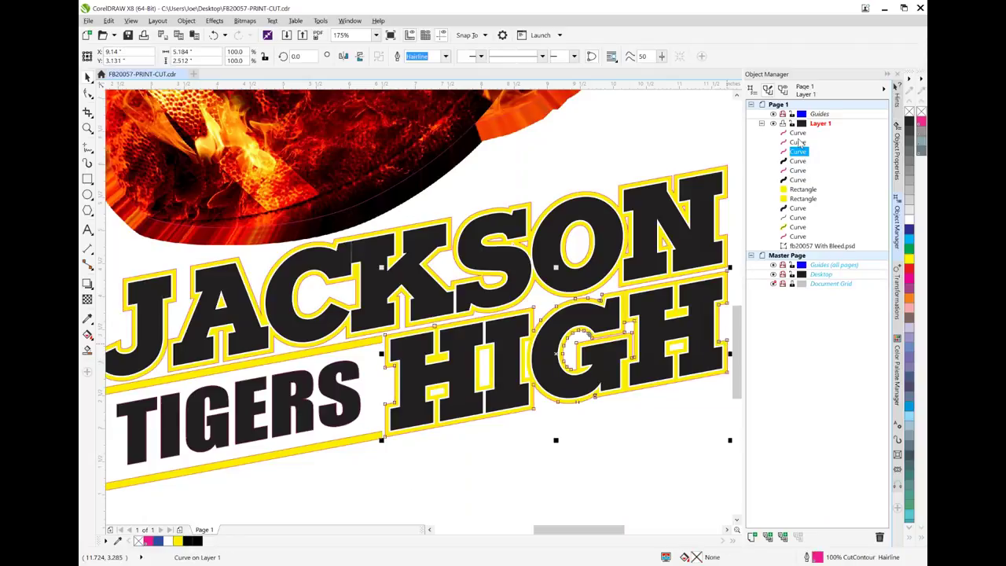
click(799, 142)
click(799, 151)
click(798, 142)
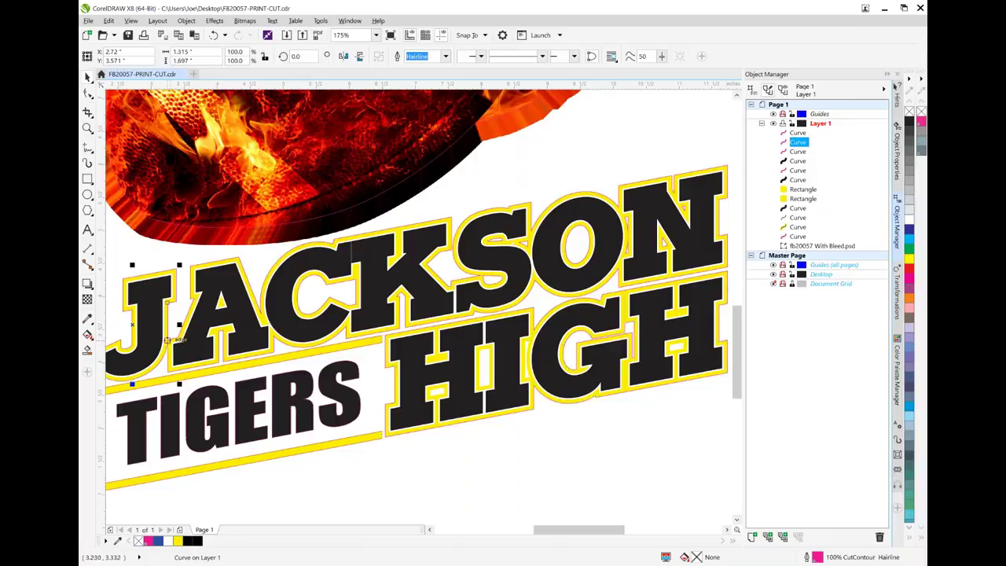
- Weld the separate cut curve of the J with the cut curve of the rest of JACKSON
click(798, 134)
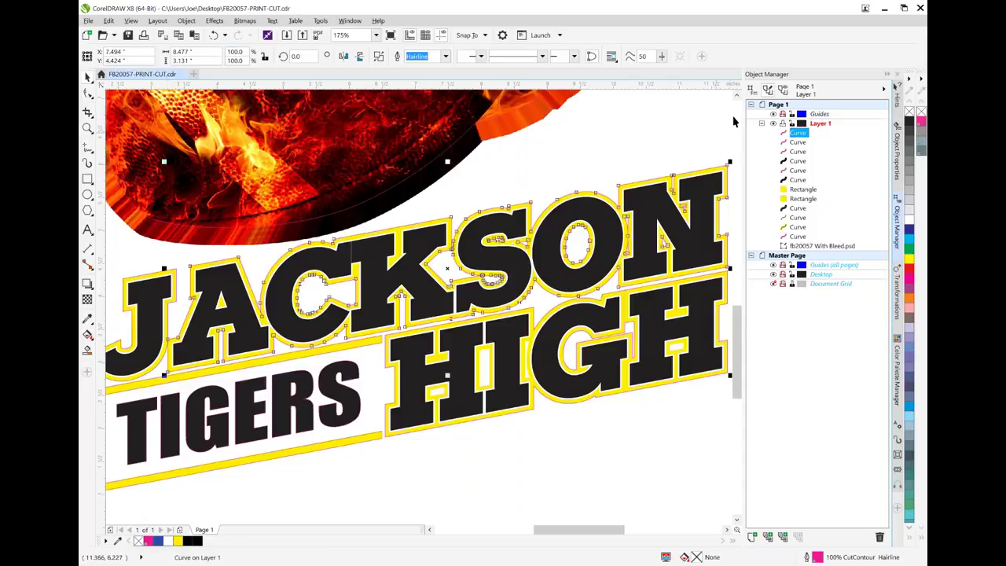
ctrl+click(799, 143)
click(398, 57)
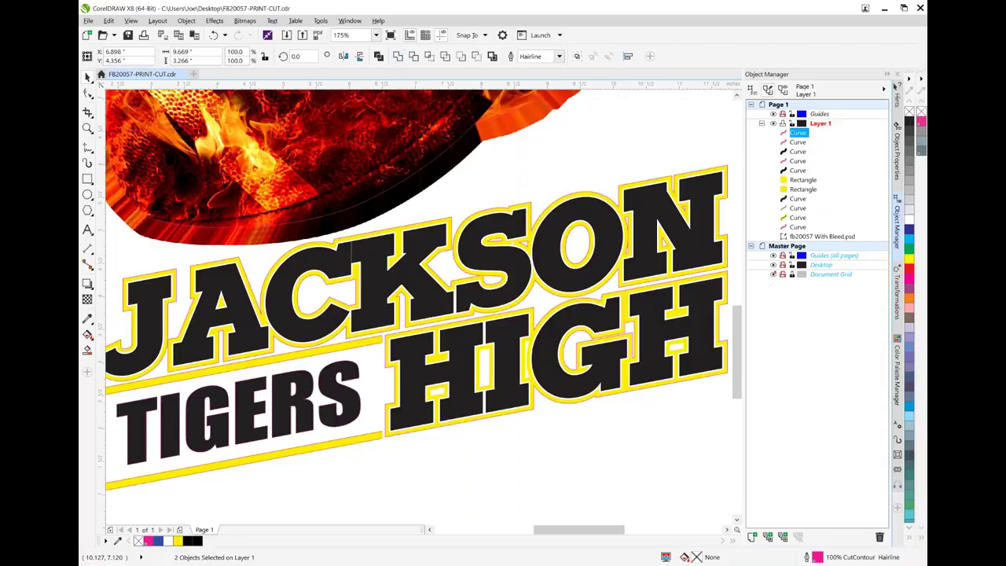
- Move the TIGERS cut curve directly beneath the HIGH cut curve in the stacking order
click(798, 142)
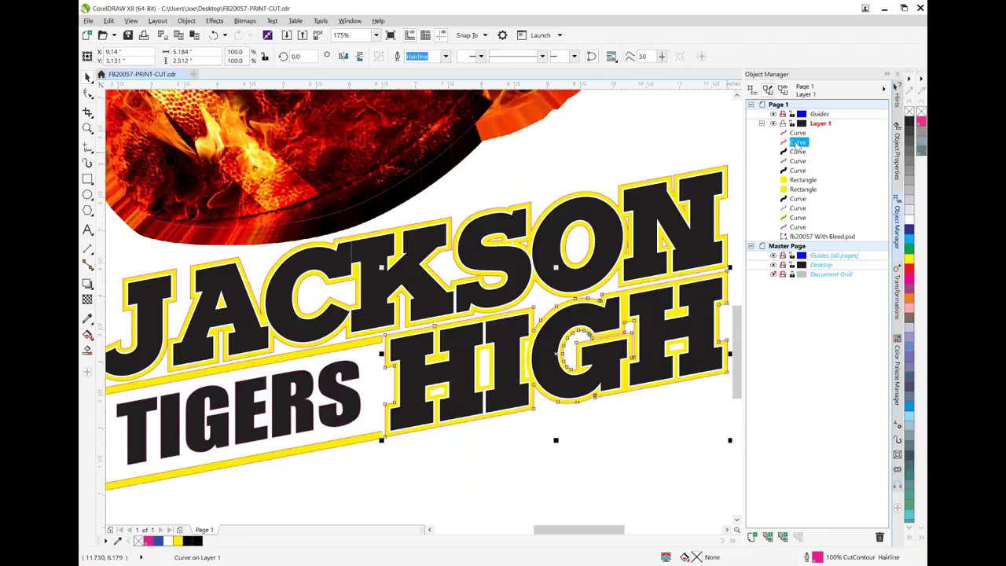
click(799, 152)
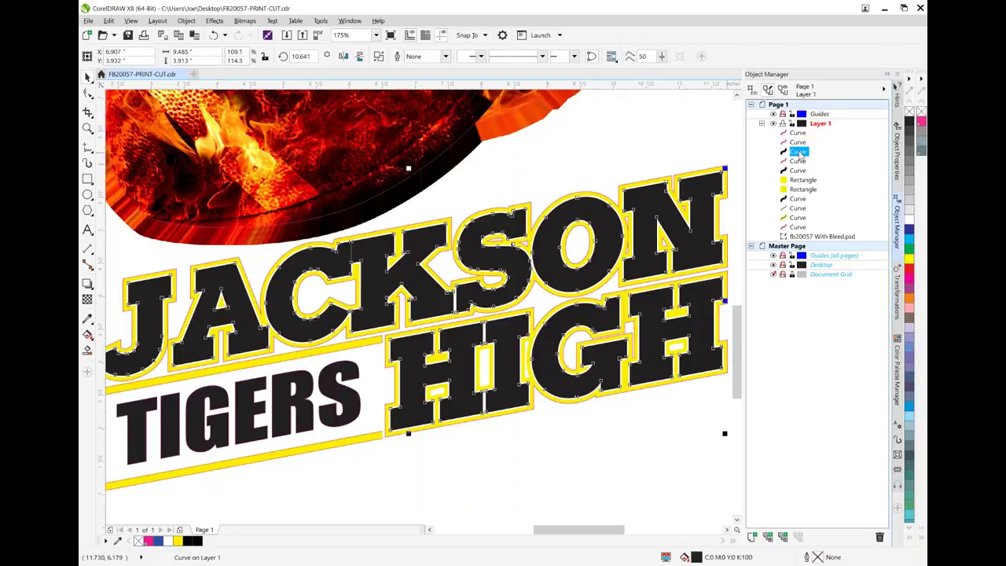
drag(799, 153, 799, 166)
ctrl+click(798, 170)
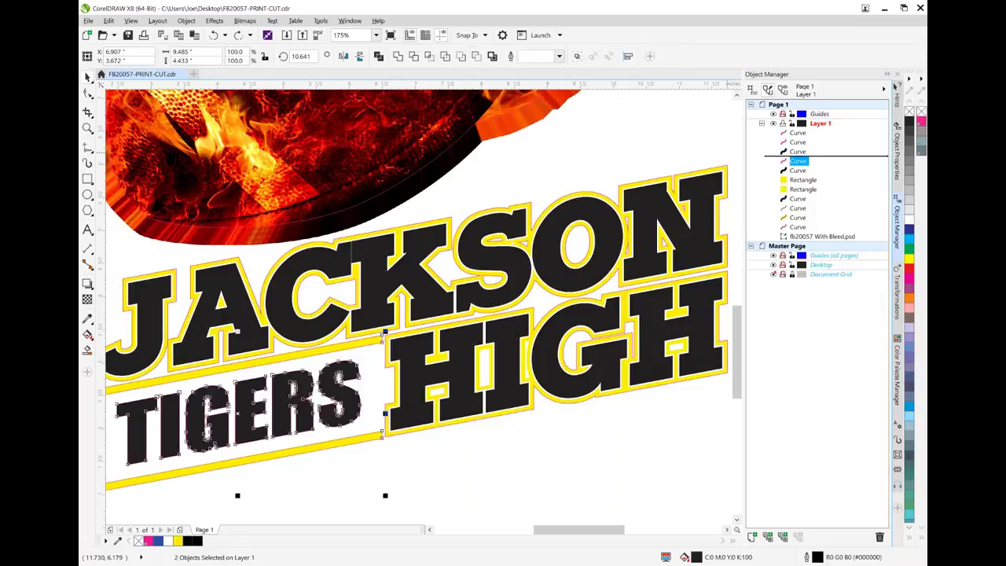
key(ctrl+g)
key(ctrl+u)
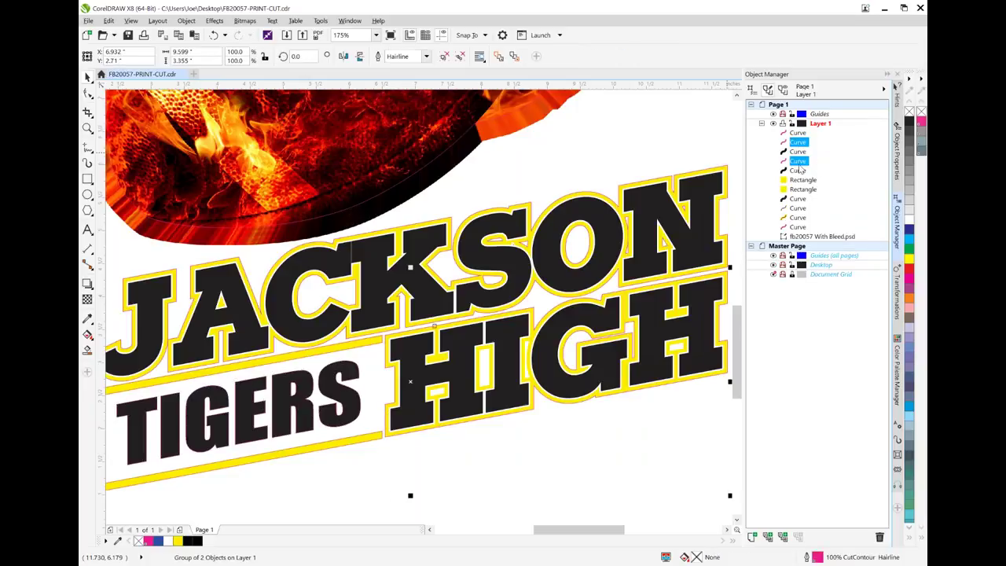
key(Escape)
drag(799, 161, 784, 147)
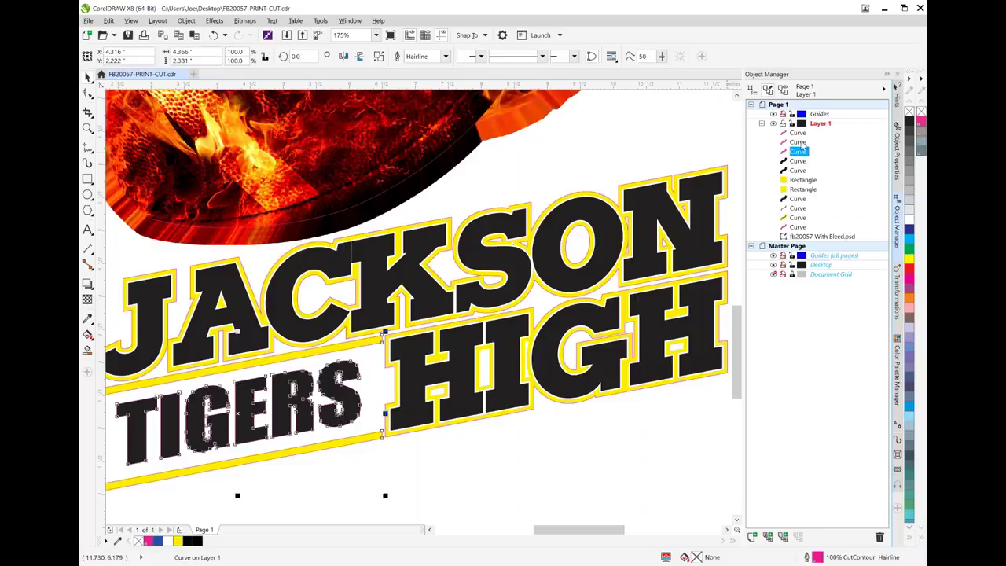
- Try Back Minus Front twice on the HIGH and TIGERS cut curves, undoing each attempt
click(798, 142)
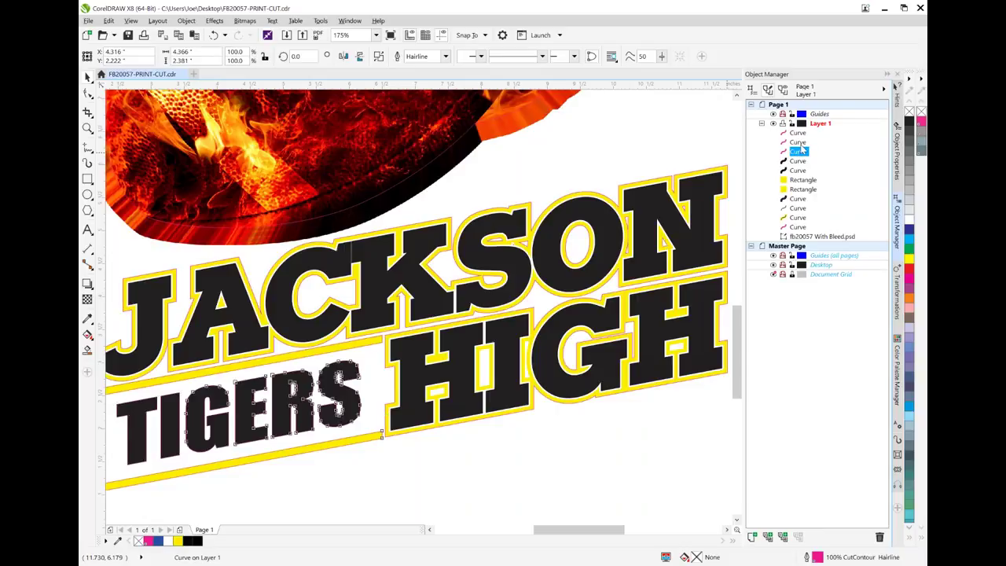
shift+click(802, 157)
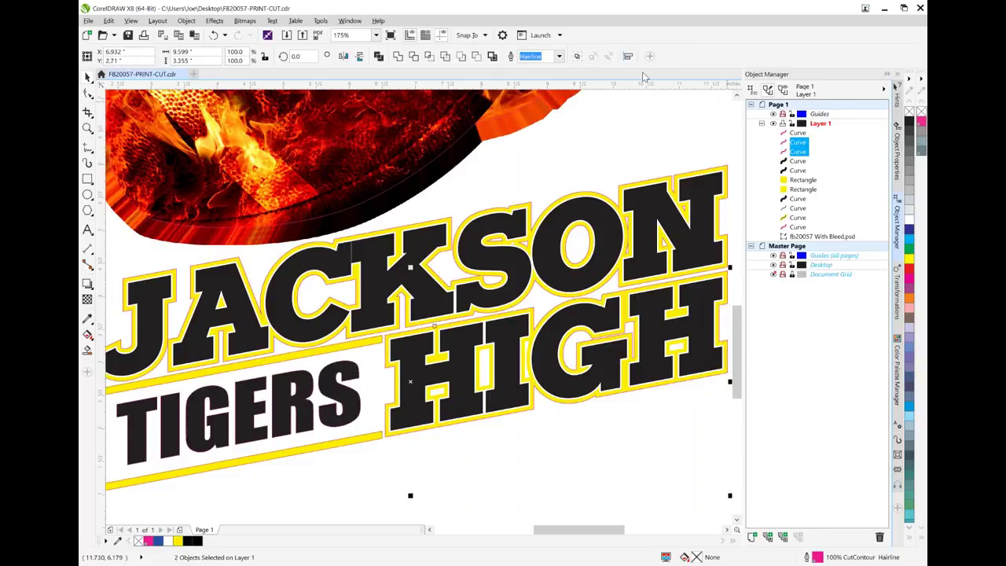
click(476, 57)
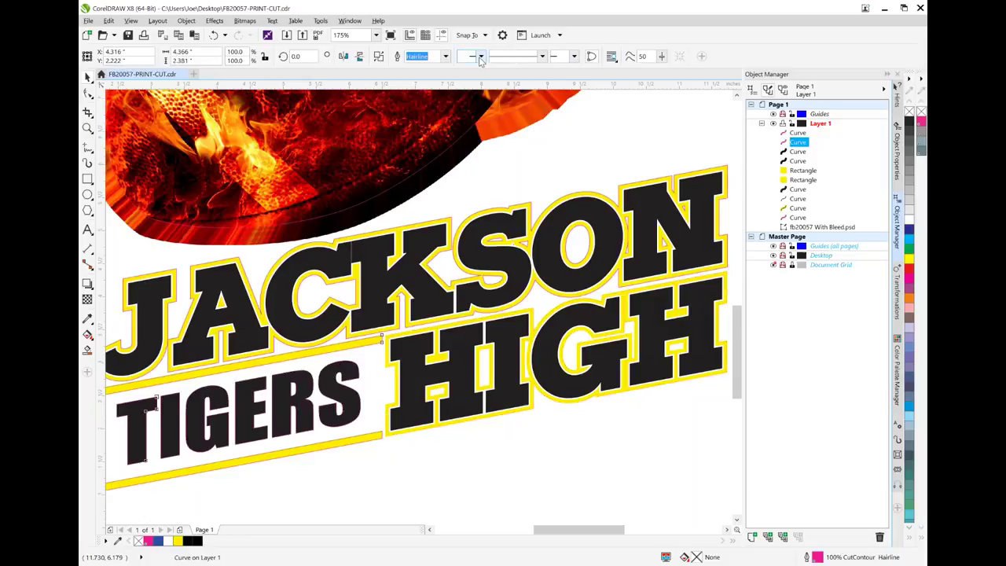
key(ctrl+z)
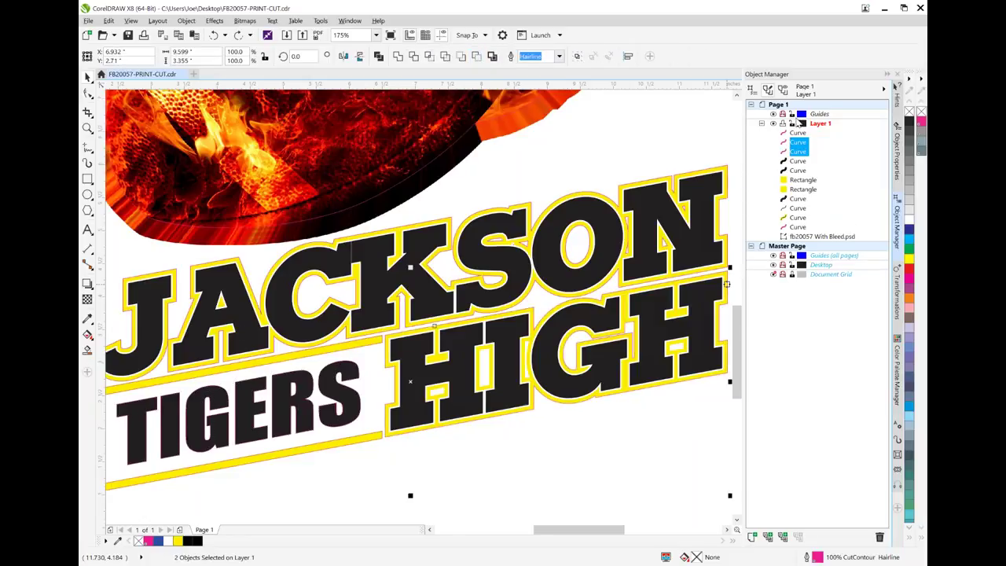
click(802, 154)
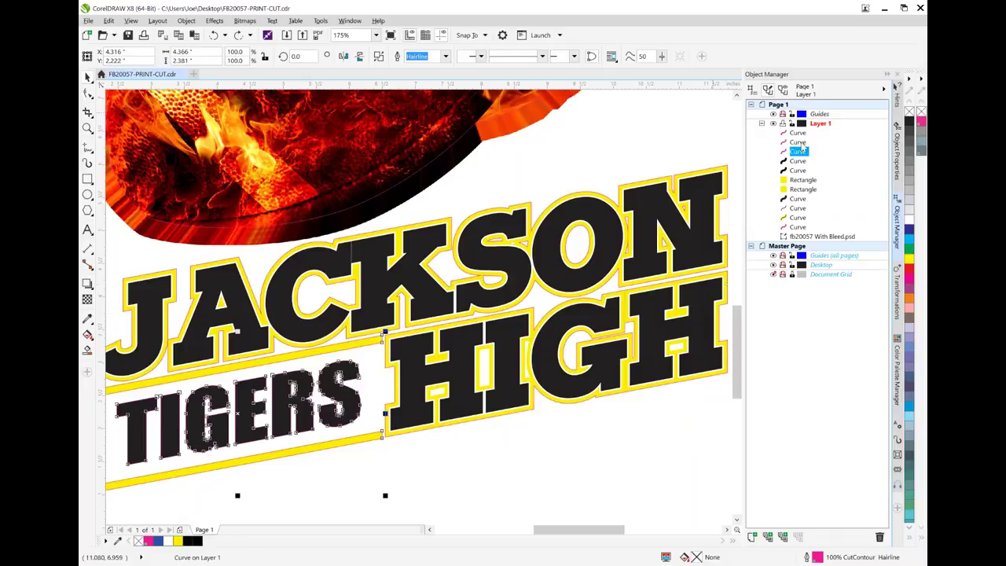
ctrl+click(799, 143)
click(477, 55)
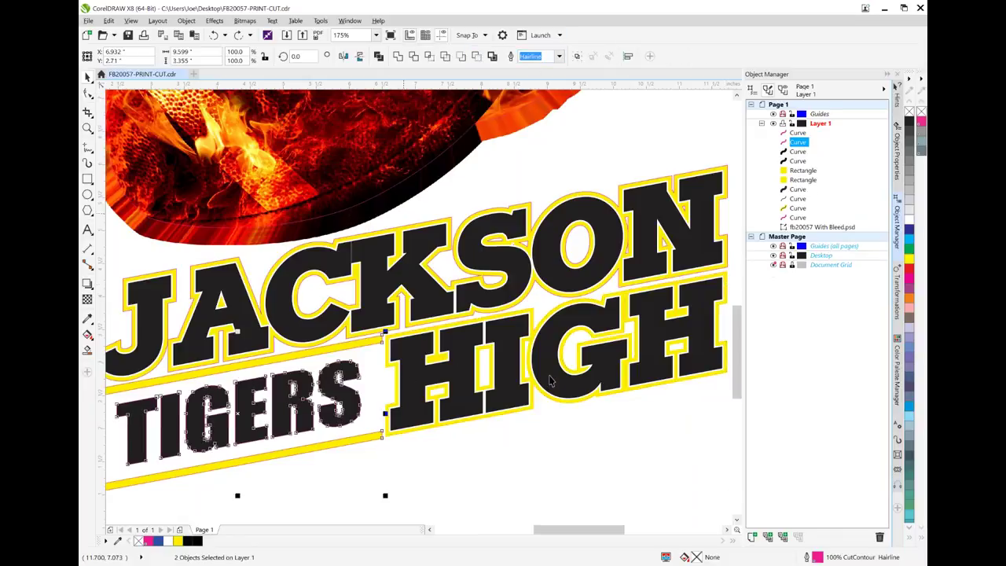
key(ctrl+z)
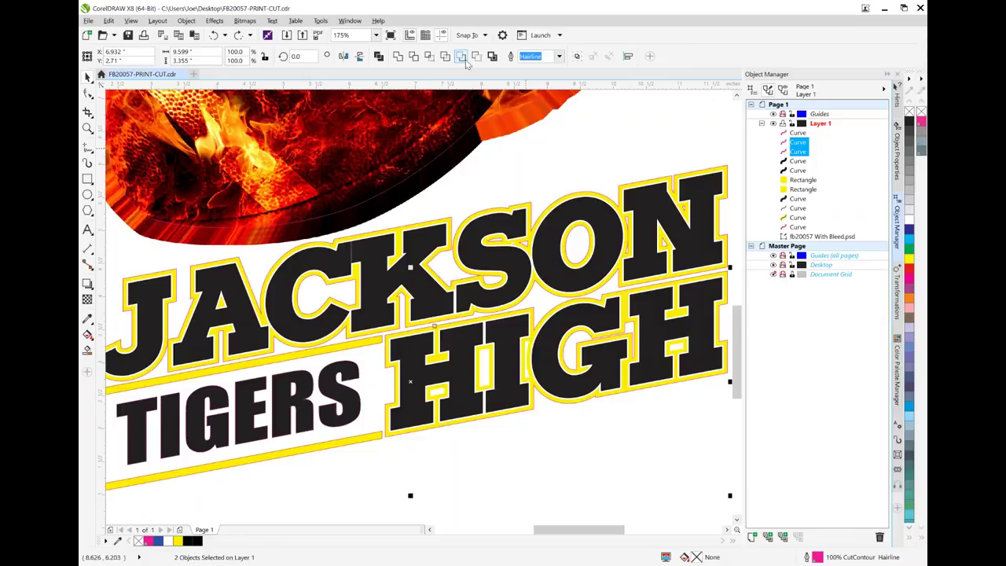
- Apply Front Minus Back to the HIGH and TIGERS cut curves
click(462, 56)
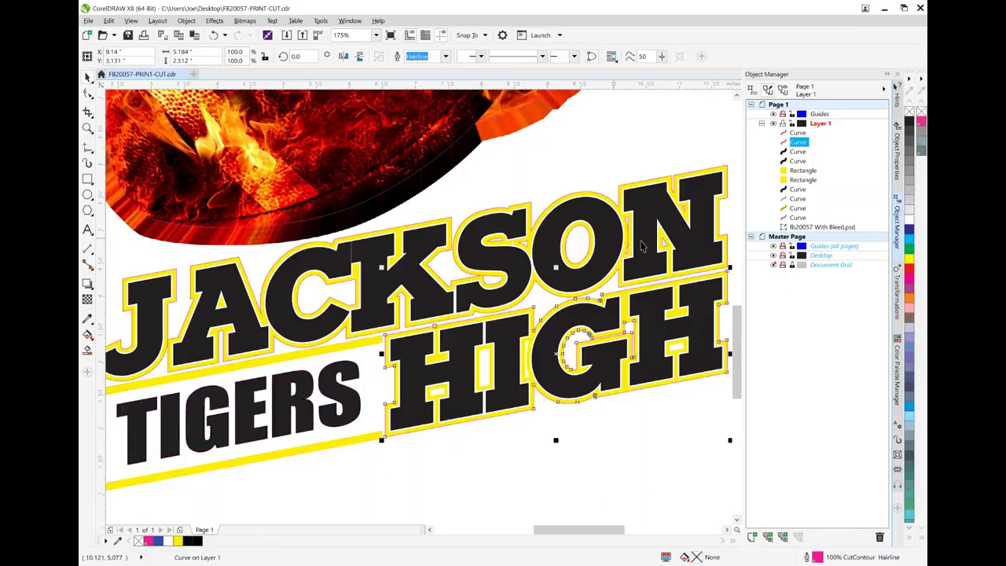
- Set the yellow outline of the curve behind the JACKSON HIGH lettering to a width of 12.75 points
click(798, 208)
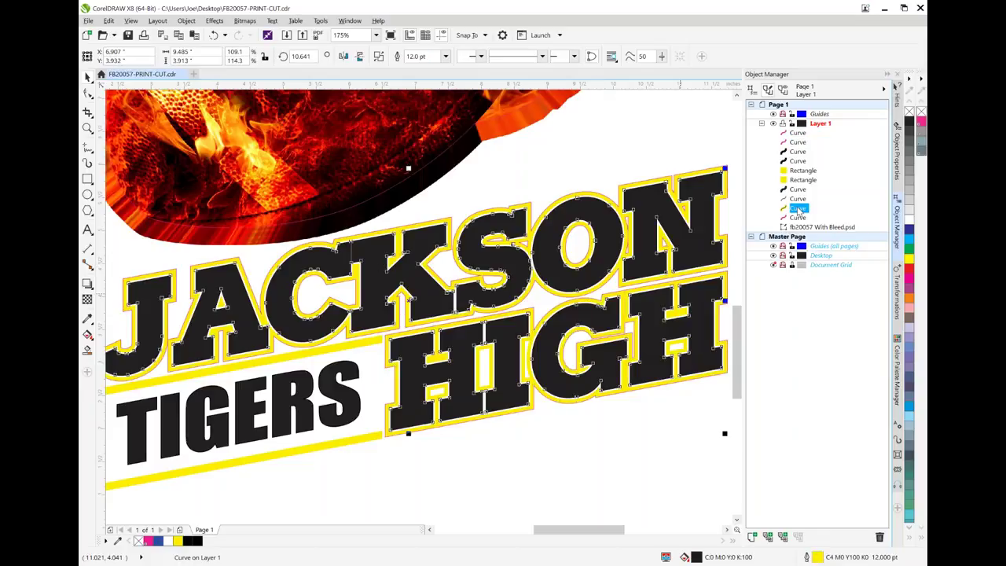
double_click(818, 559)
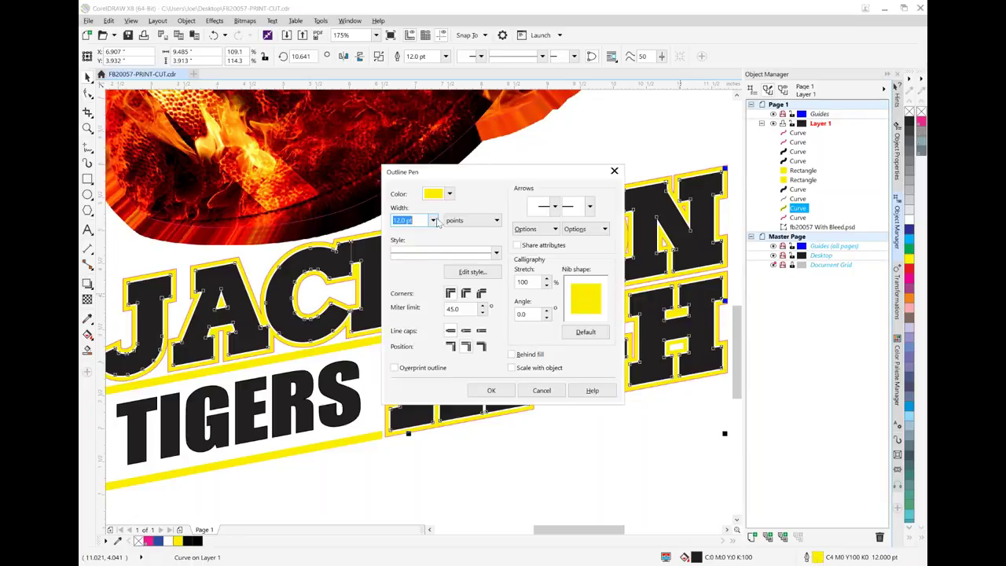
click(433, 221)
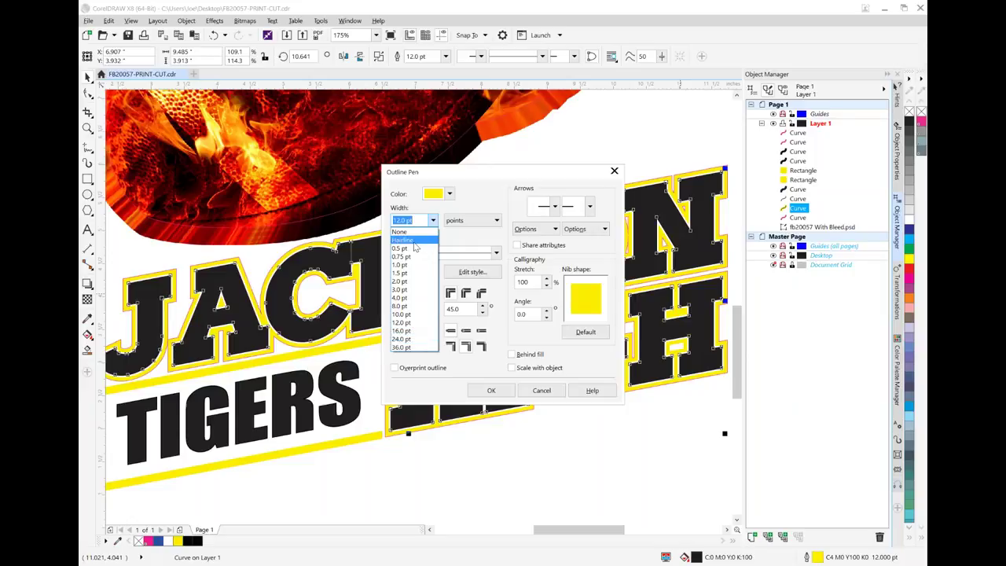
click(420, 223)
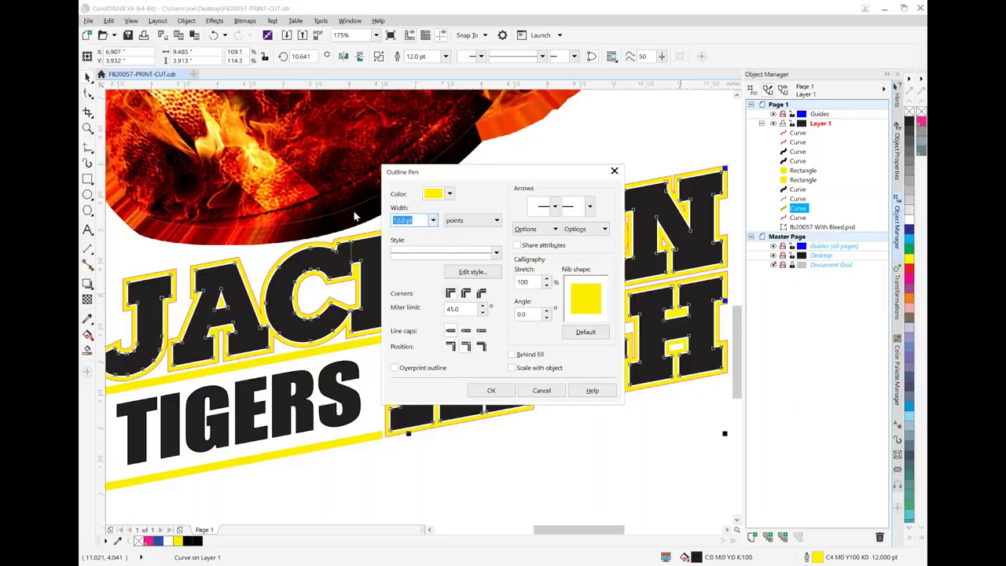
text(12)
click(491, 390)
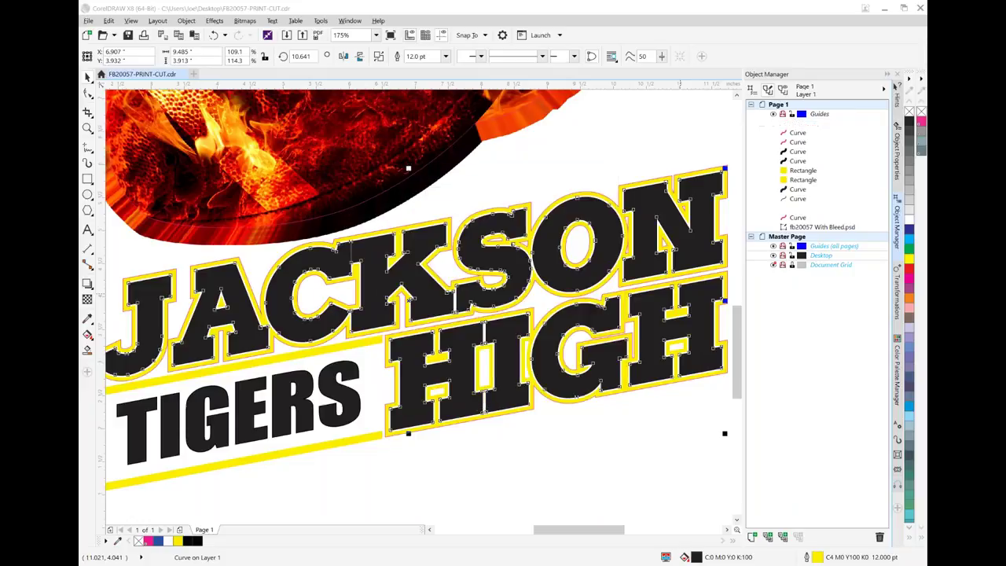
- Check the yellow edge against the cut line near the J and A, and set the yellow outline width to 13 points
click(87, 128)
click(201, 266)
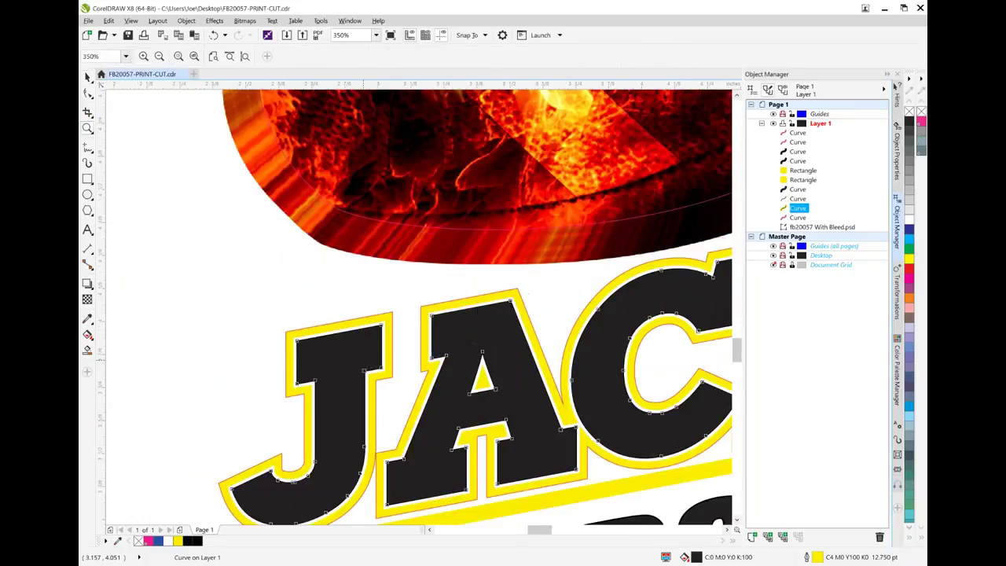
click(187, 275)
click(185, 277)
click(185, 277)
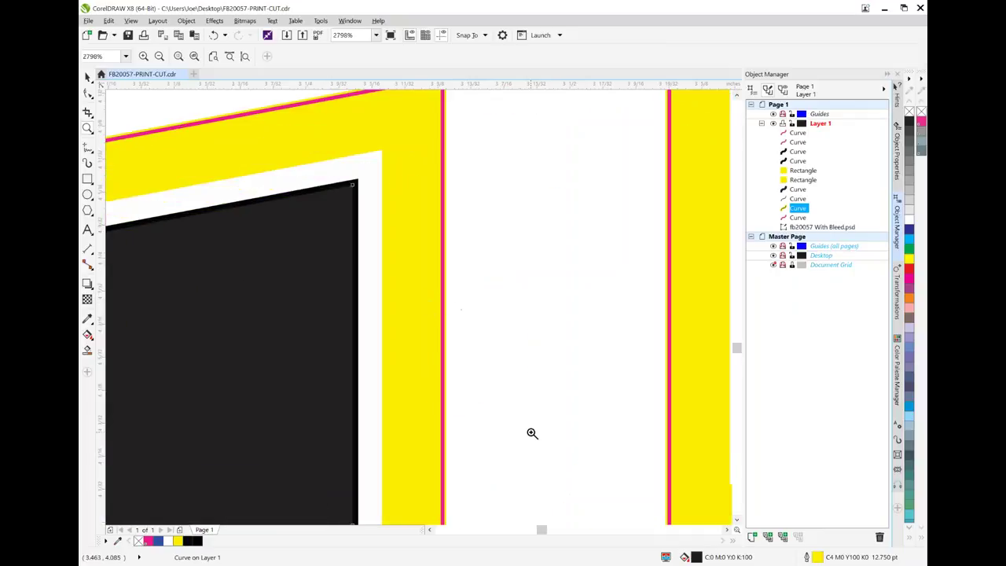
double_click(818, 558)
click(433, 221)
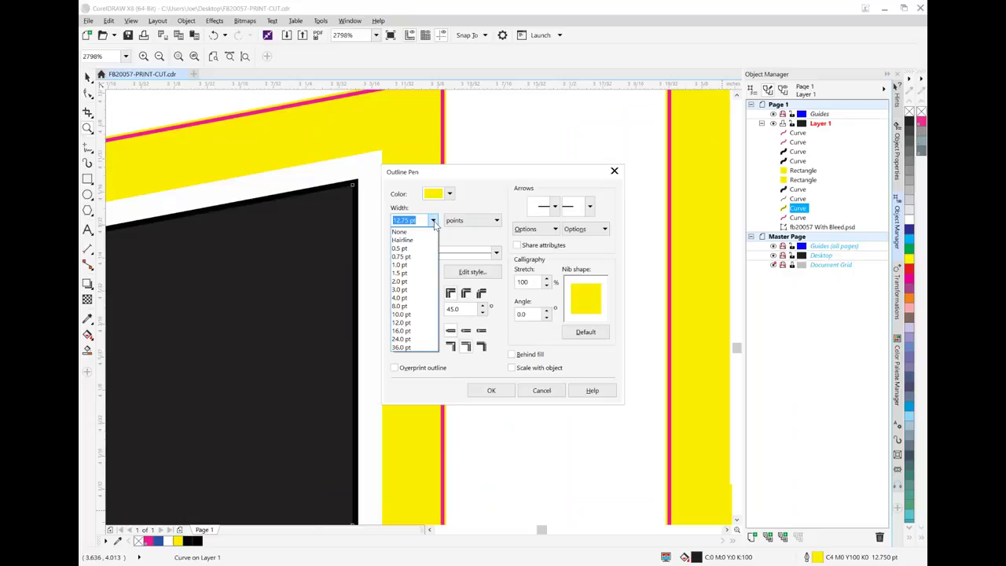
click(421, 220)
drag(420, 220, 364, 216)
text(13)
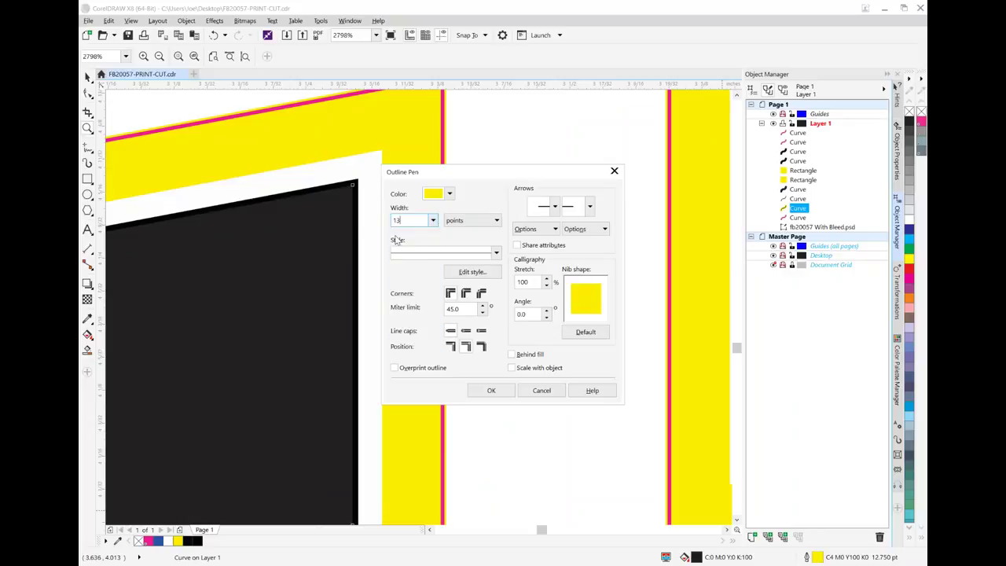
click(490, 390)
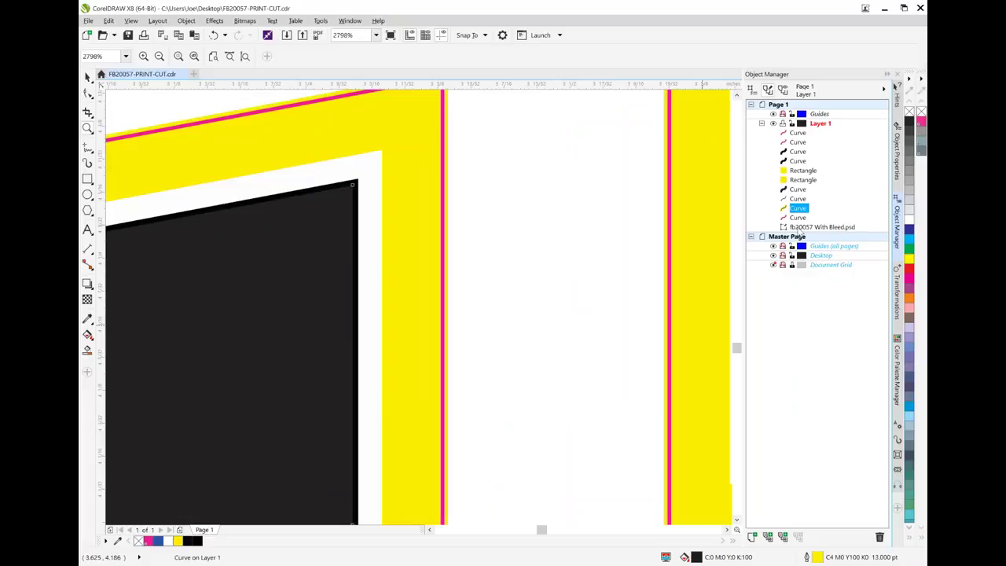
- Move the football's cut curve up beneath the two lettering cut curves in the stacking order and weld all three together
drag(798, 220, 795, 146)
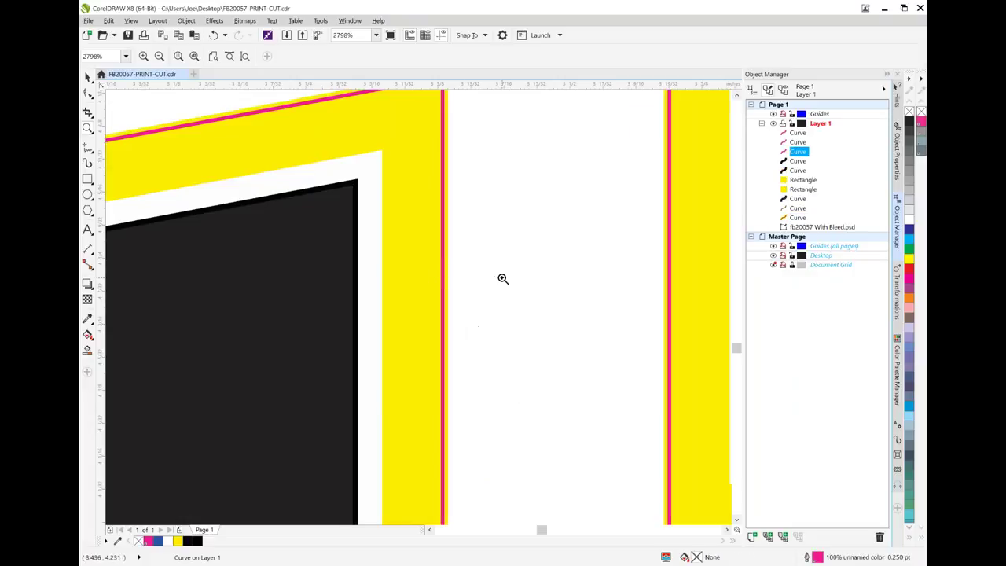
key(super)
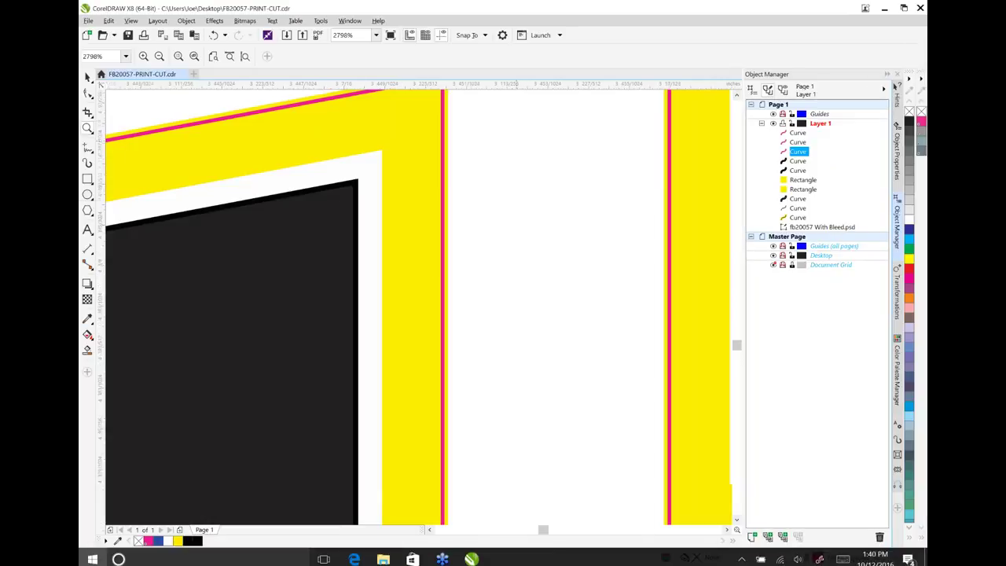
scroll(417, 307, up, 15)
click(354, 35)
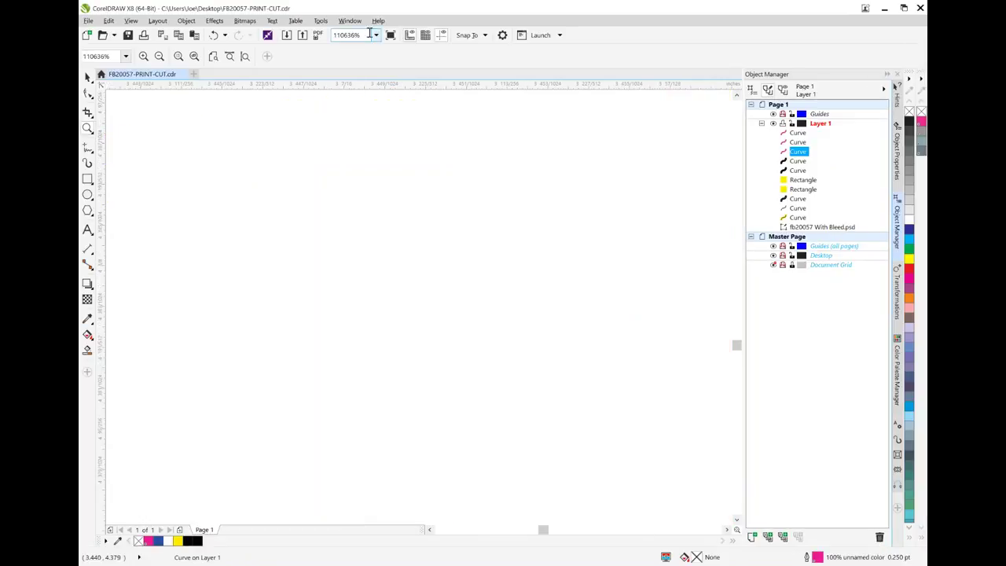
click(376, 35)
click(345, 63)
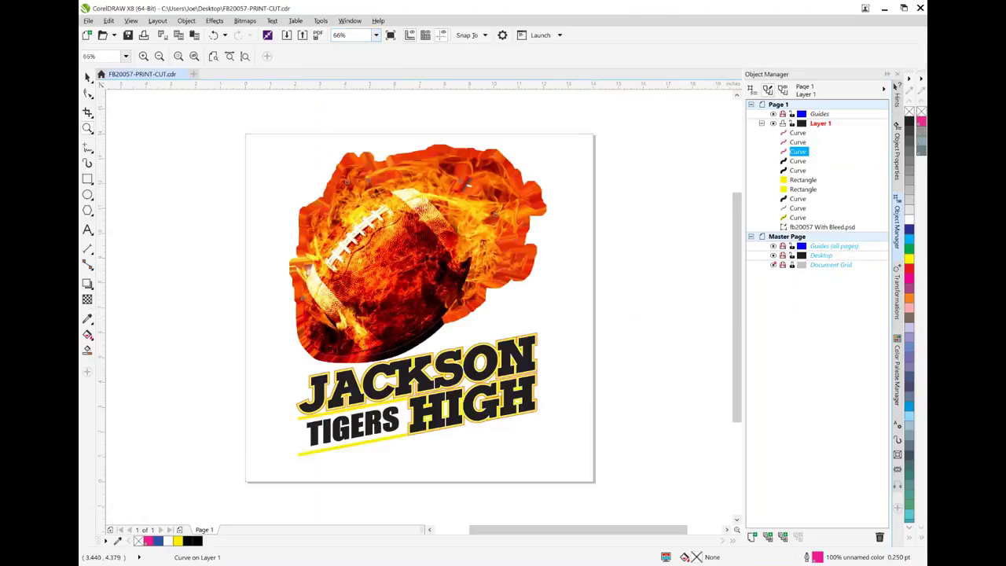
click(87, 76)
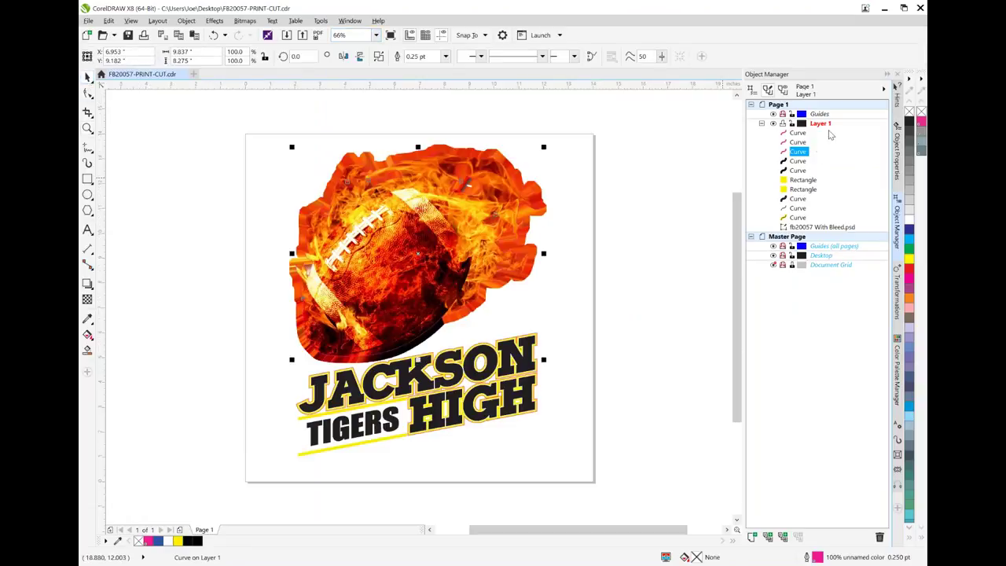
shift+click(798, 137)
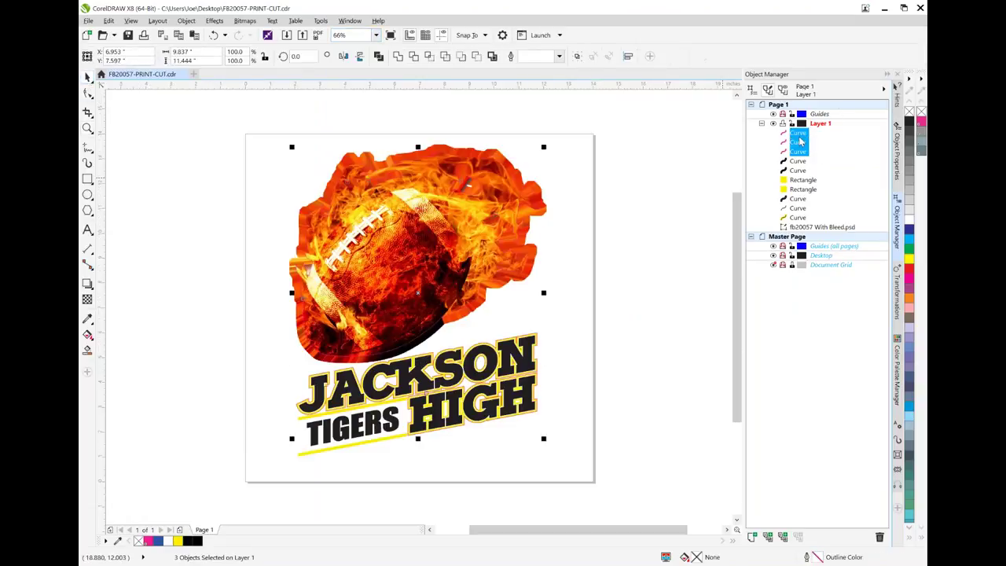
click(398, 56)
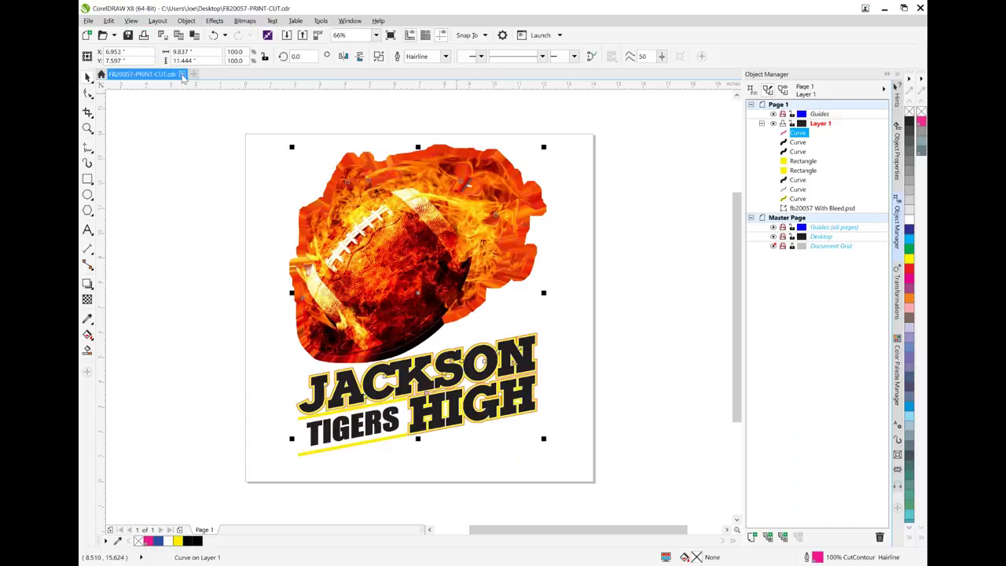
click(195, 74)
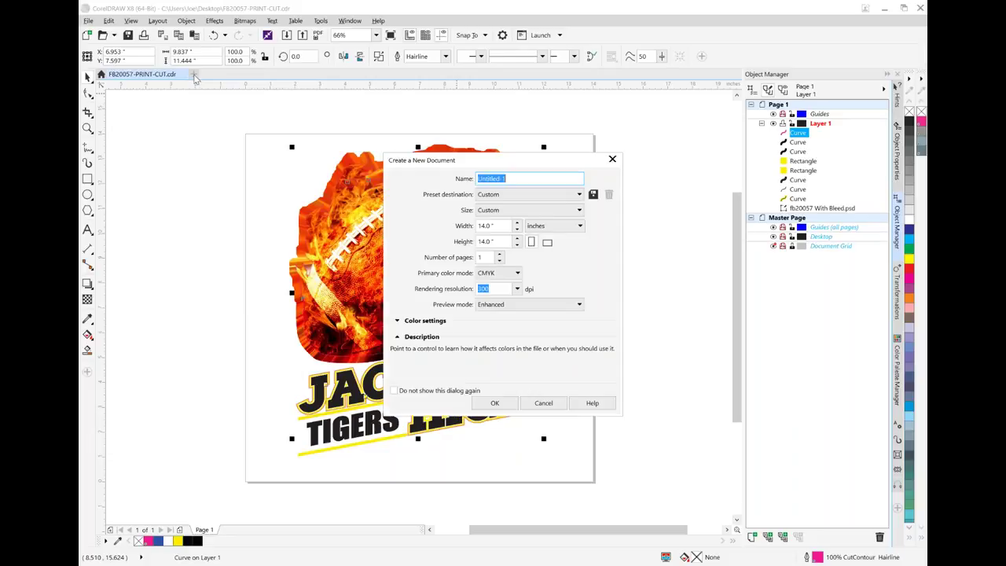
click(543, 403)
click(88, 20)
click(88, 21)
key(ctrl+o)
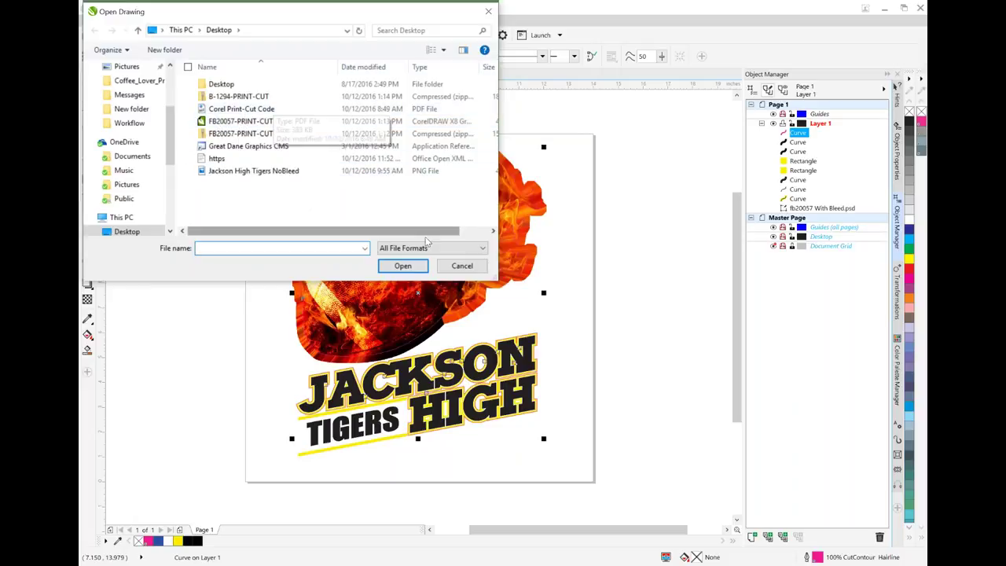
click(481, 269)
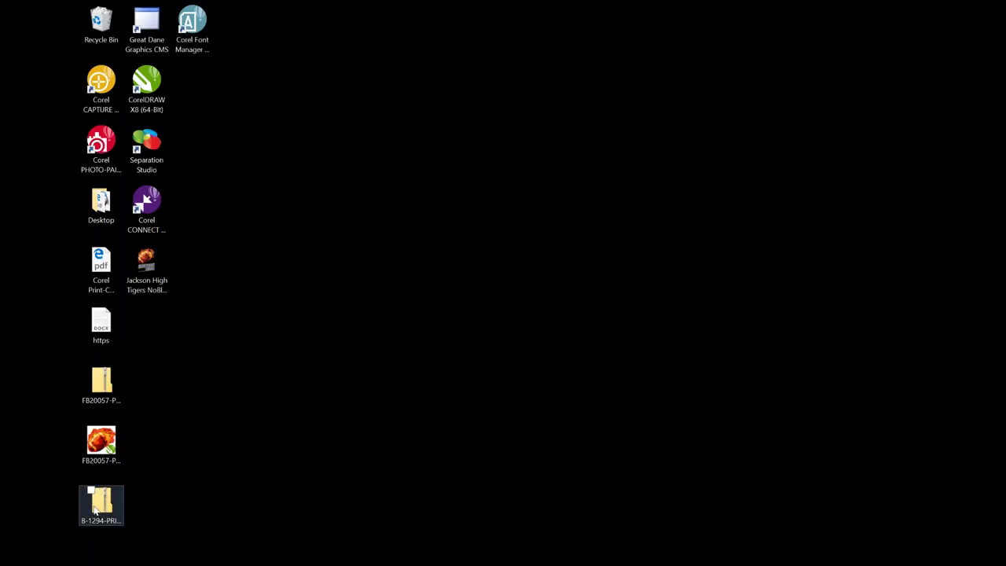
- Extract the CorelDRAW file B-1294-PRINT-CUT from its zip archive to the desktop and close the archive window
double_click(102, 499)
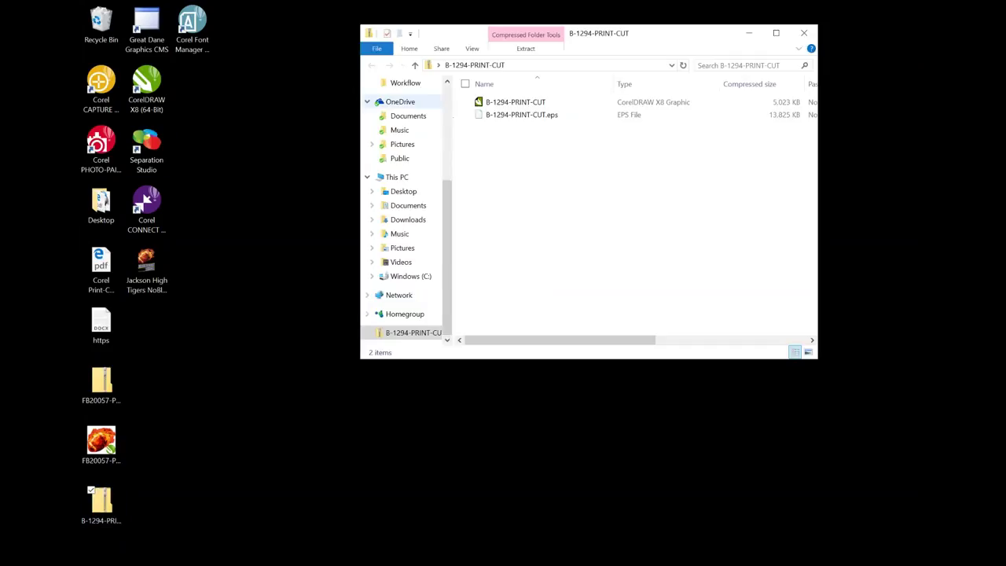
drag(516, 102, 154, 362)
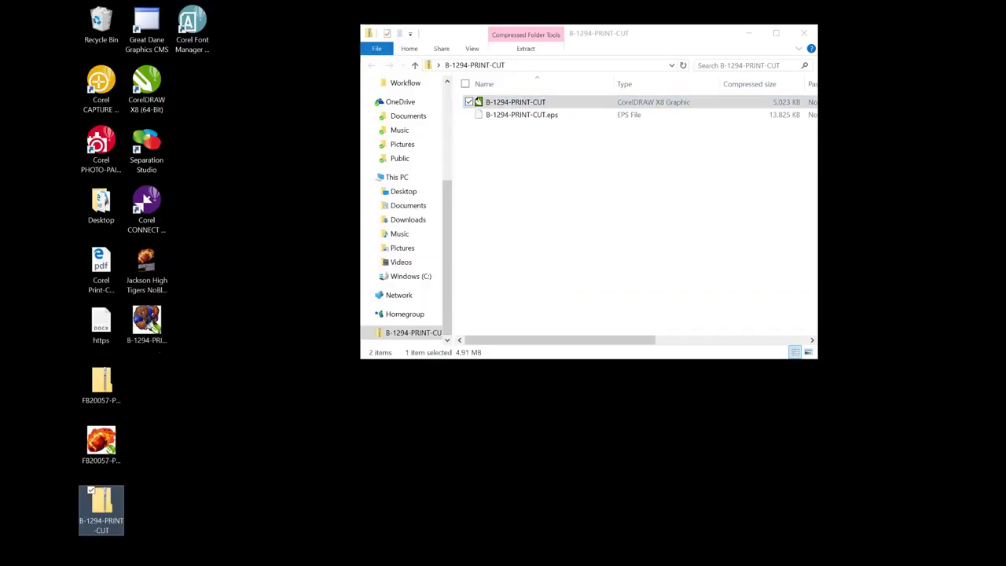
click(803, 33)
- Switch back to CorelDRAW and close the FB20057-PRINT-CUT document without saving its changes
mouse_move(346, 564)
click(472, 557)
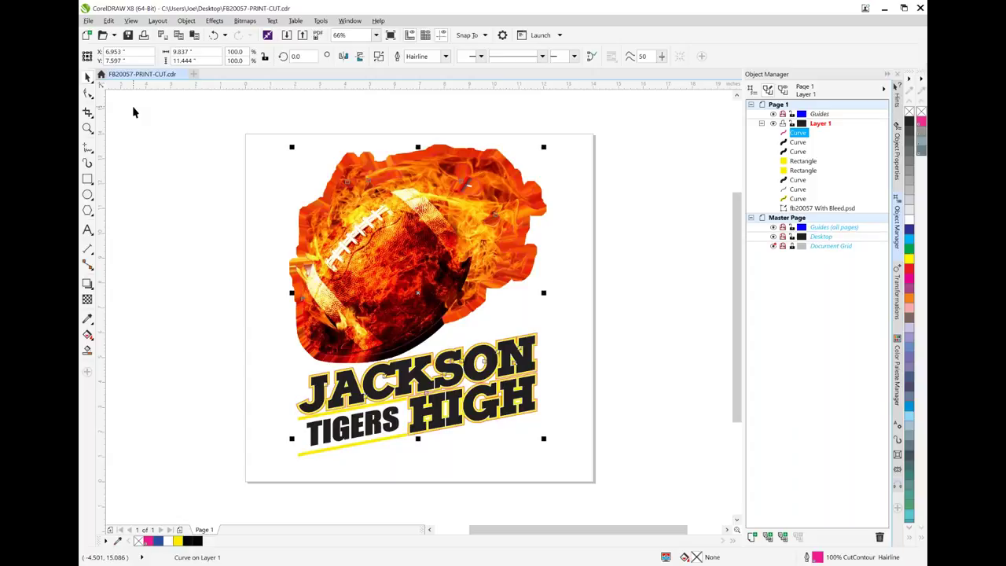
click(181, 74)
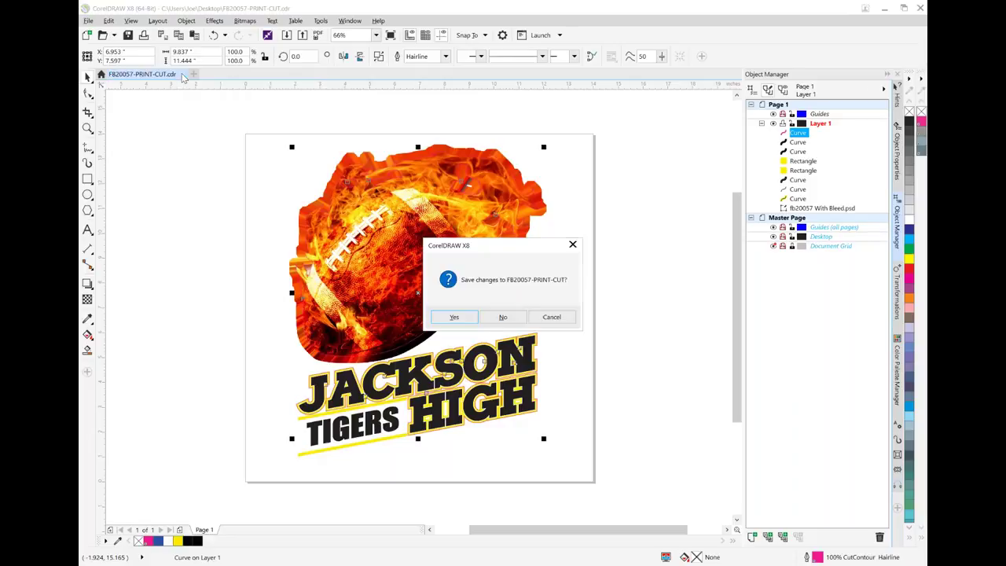
click(503, 317)
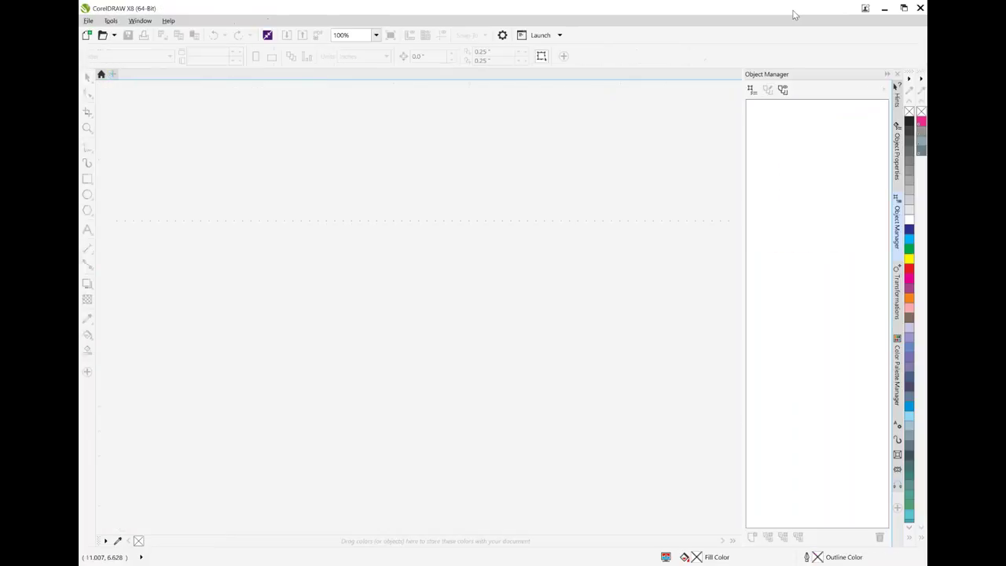
- Create a new blank document with a 14 by 14 inch page
click(885, 7)
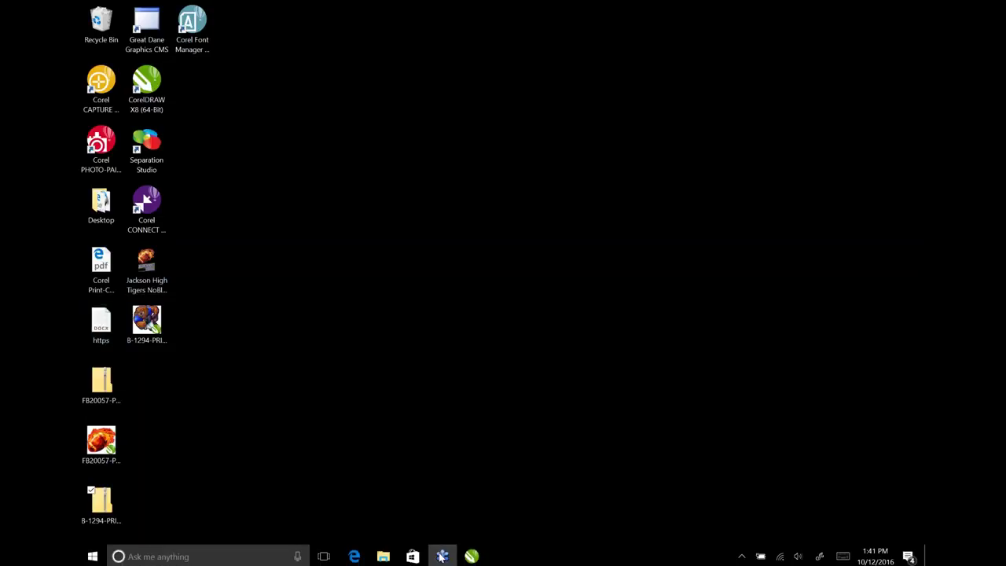
click(471, 557)
click(88, 20)
click(102, 34)
click(494, 404)
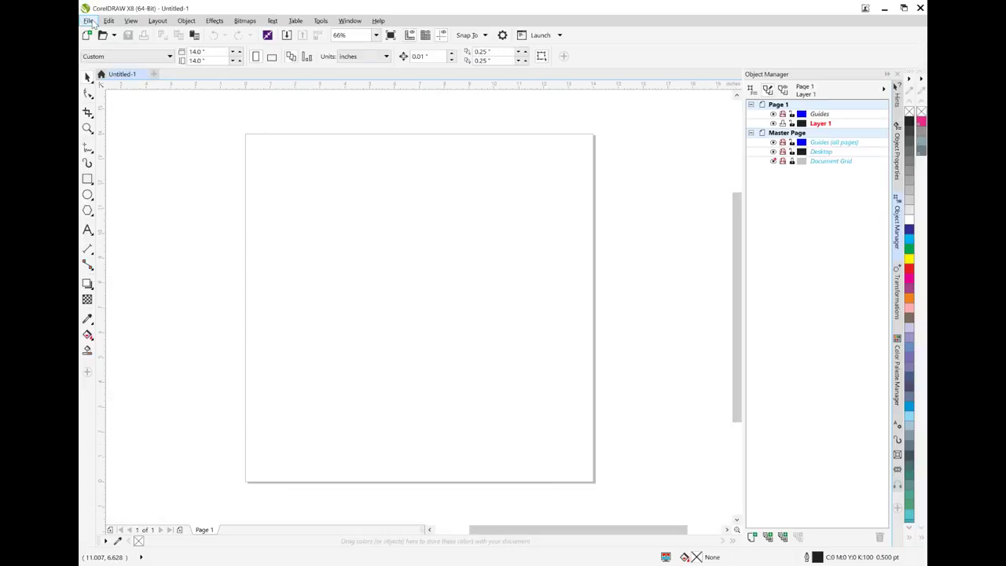
- Import Jackson High Tigers NoBleed.png into the blank document at original size and centre it on the page
click(90, 21)
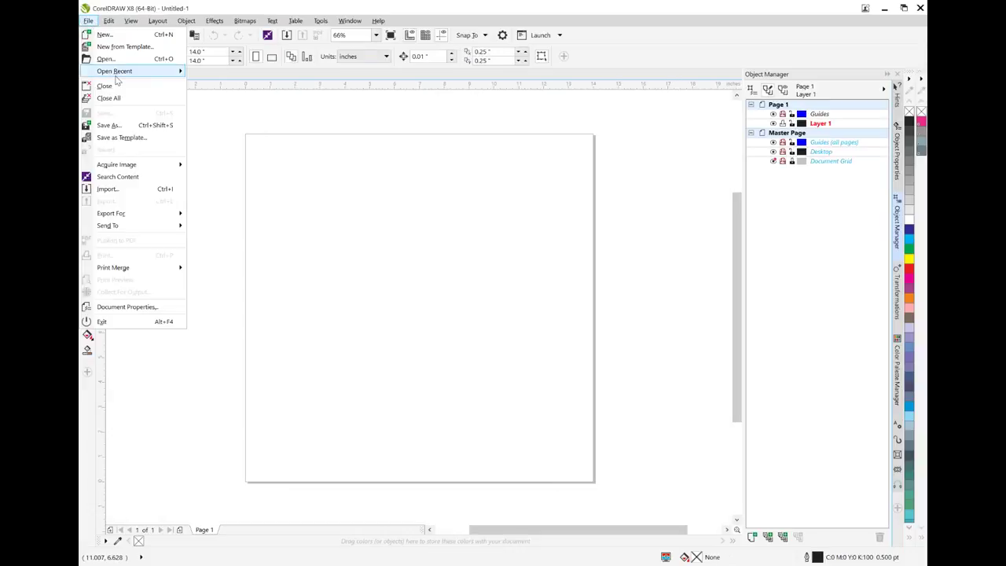
click(107, 189)
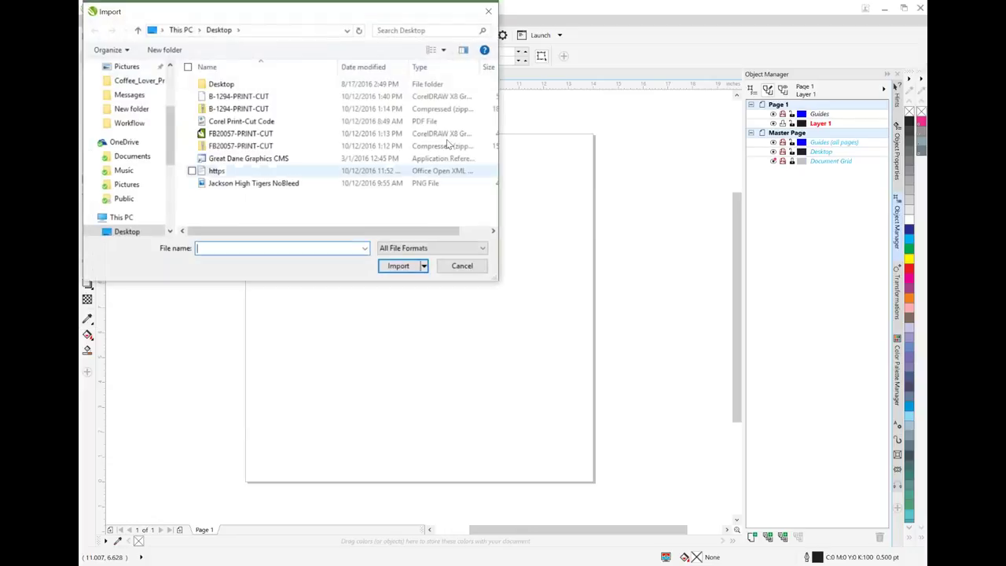
double_click(259, 183)
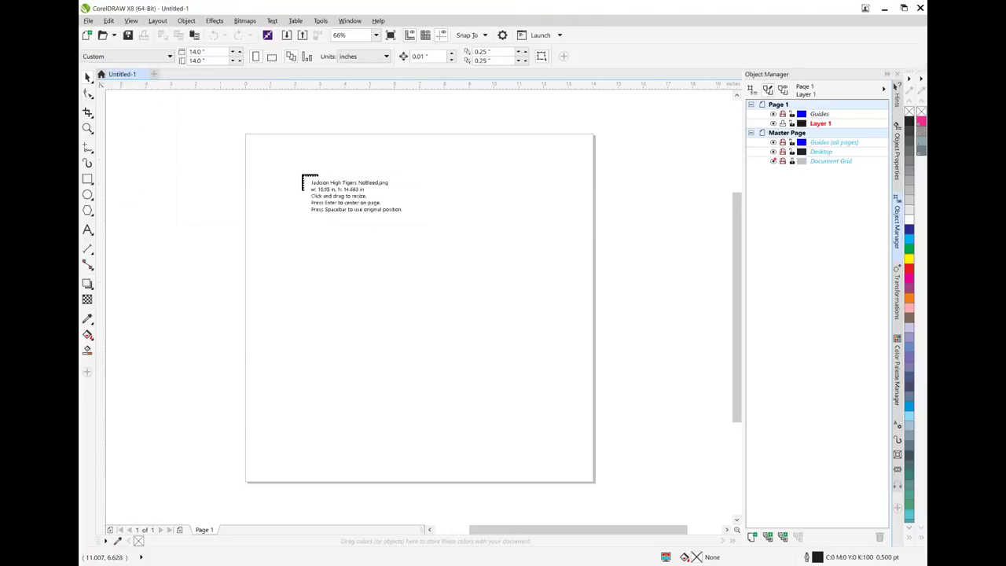
click(302, 174)
key(p)
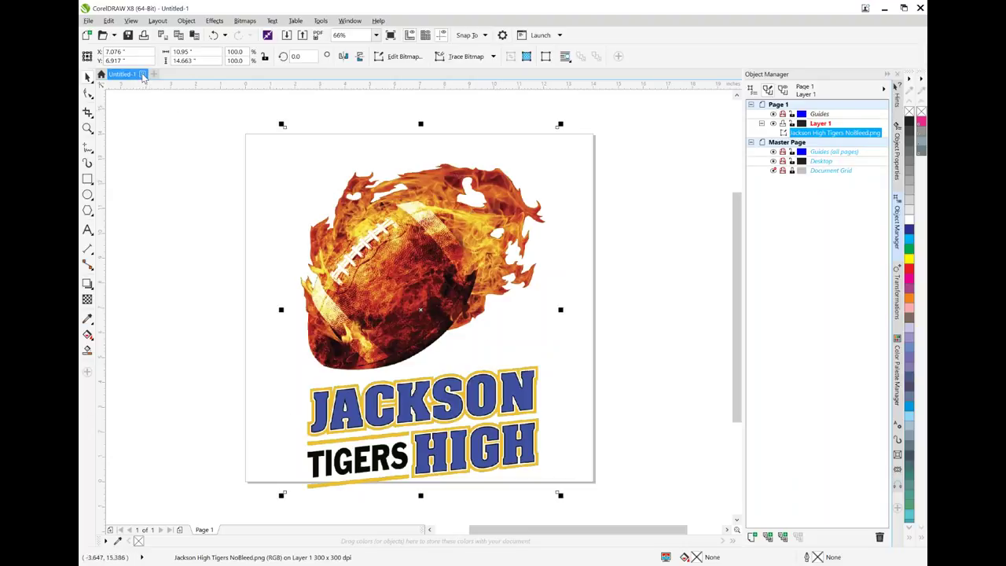
- Close the untitled document without saving and open the B-1294-PRINT-CUT drawing from the desktop
click(142, 74)
click(519, 319)
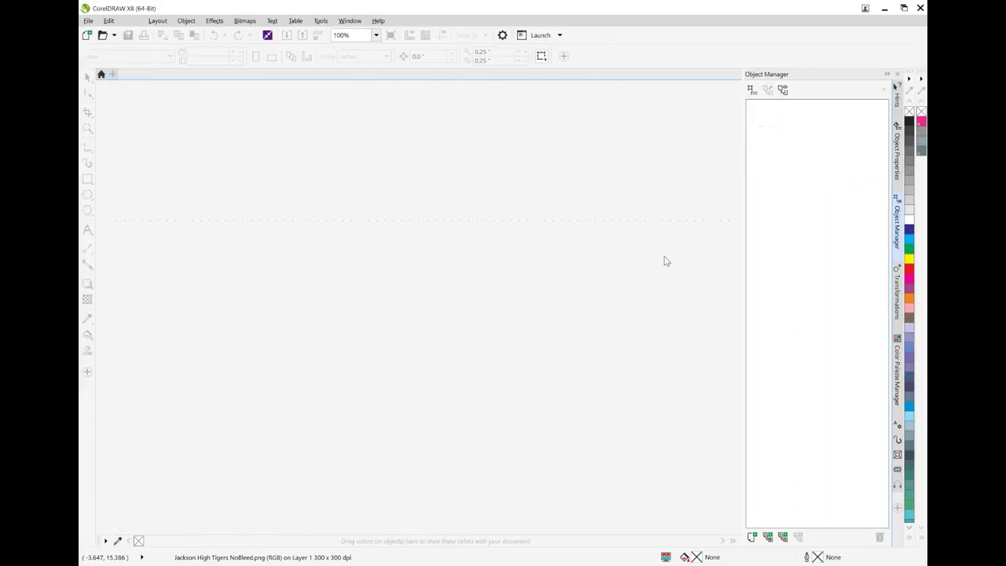
click(91, 21)
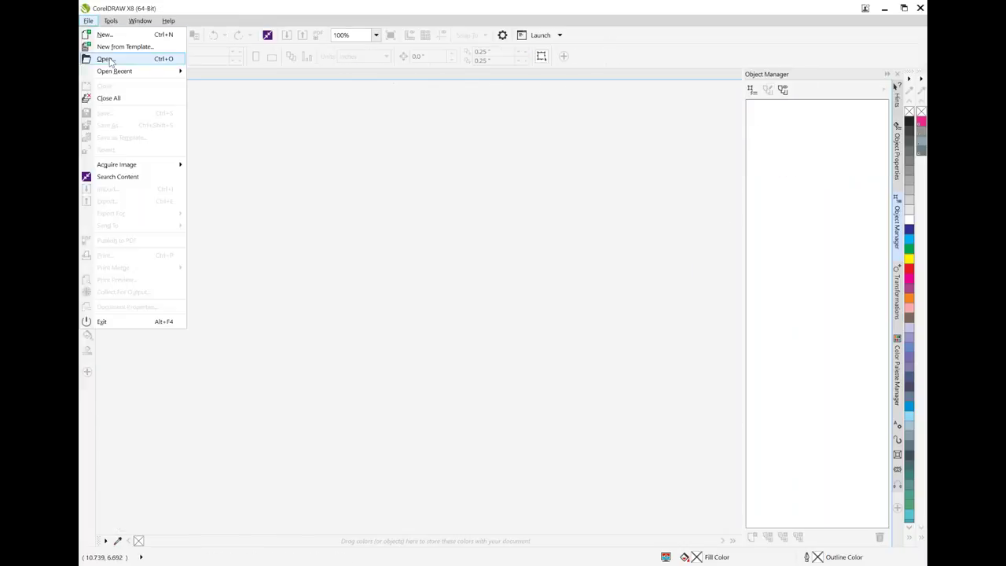
click(108, 60)
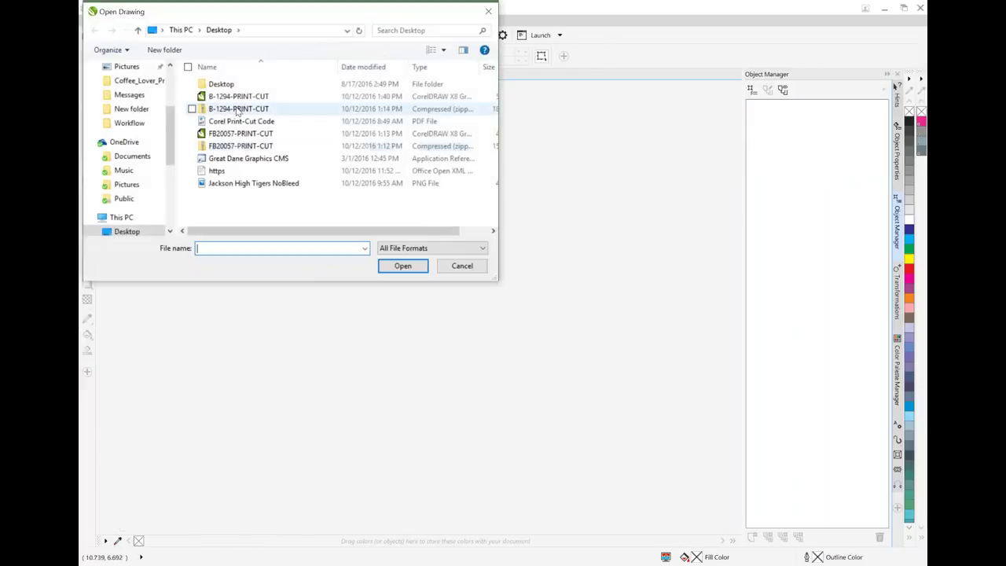
double_click(238, 95)
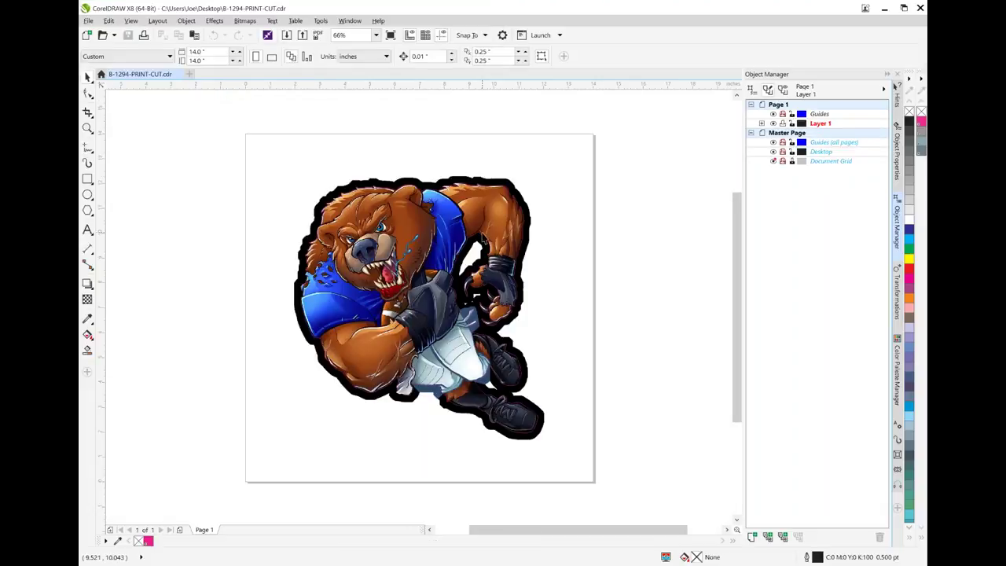
- Try moving the cut contour curve off the bear artwork, and undo the move
click(486, 243)
drag(485, 236, 310, 217)
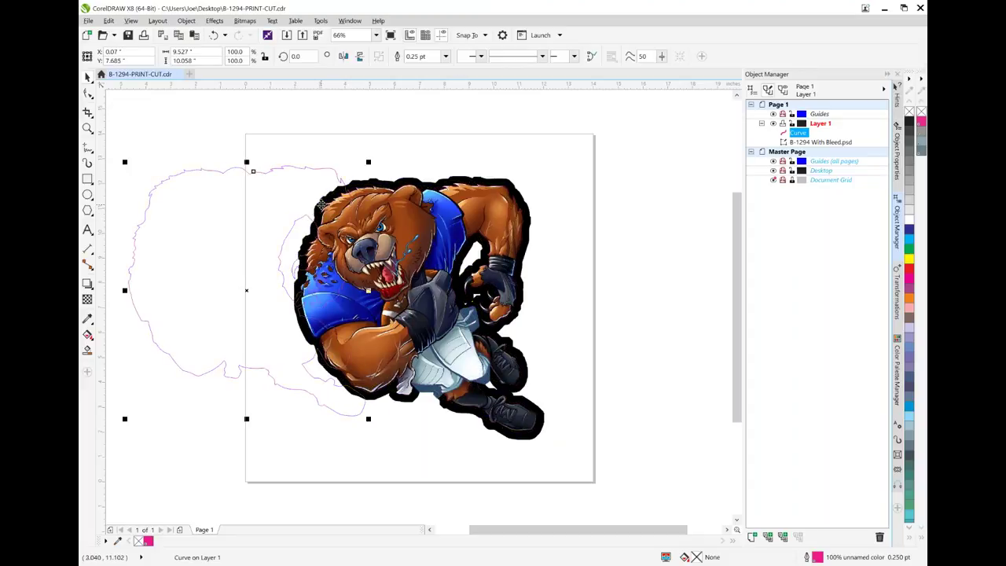
key(ctrl+z)
click(322, 155)
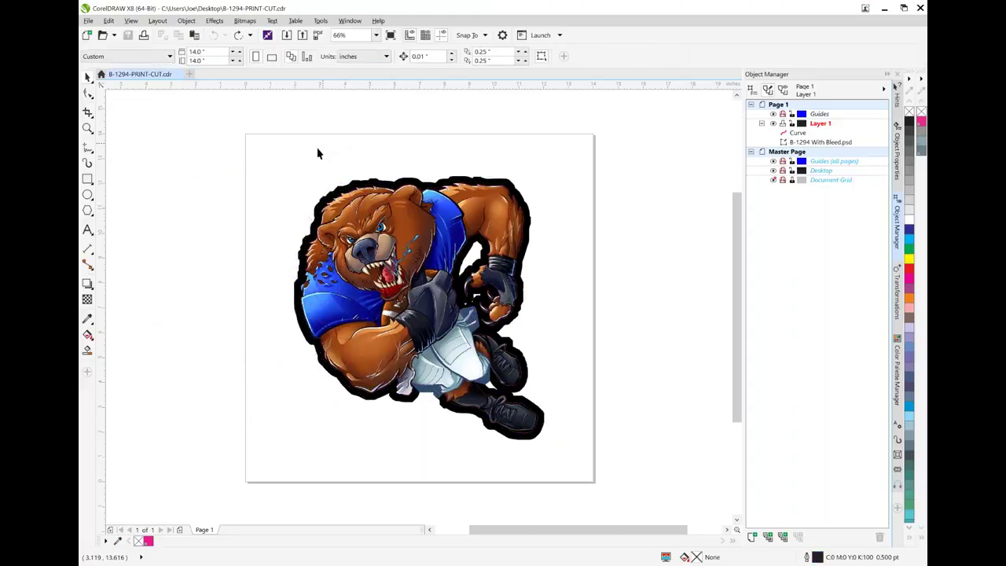
- Start Replace Colors on the B-1294 With Bleed.psd bitmap and reset its settings
click(805, 143)
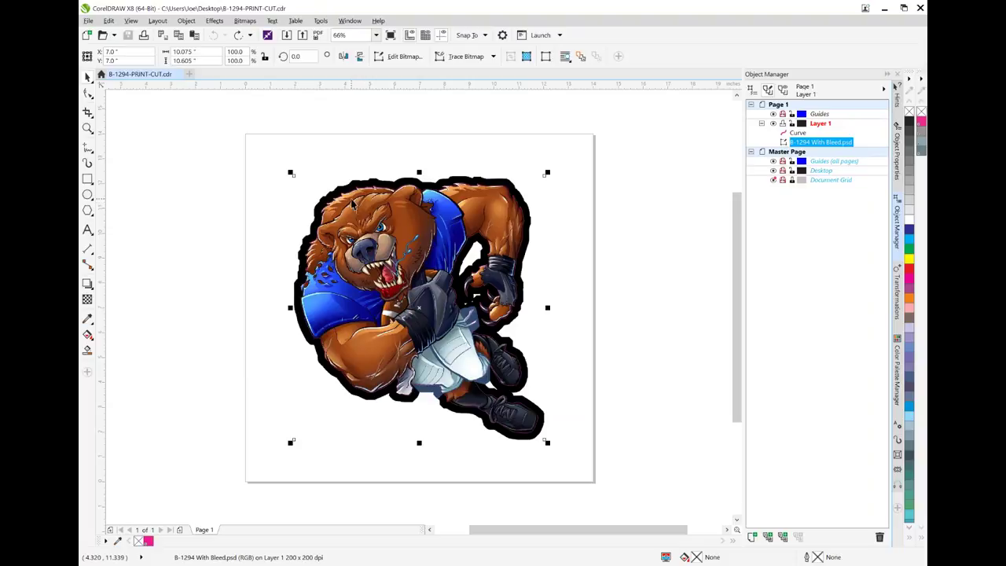
click(215, 21)
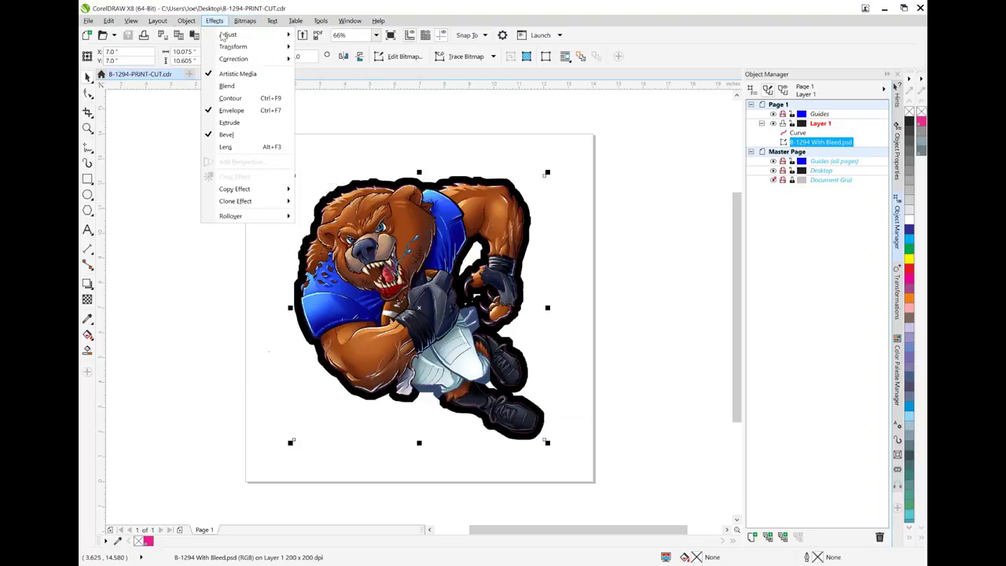
mouse_move(224, 37)
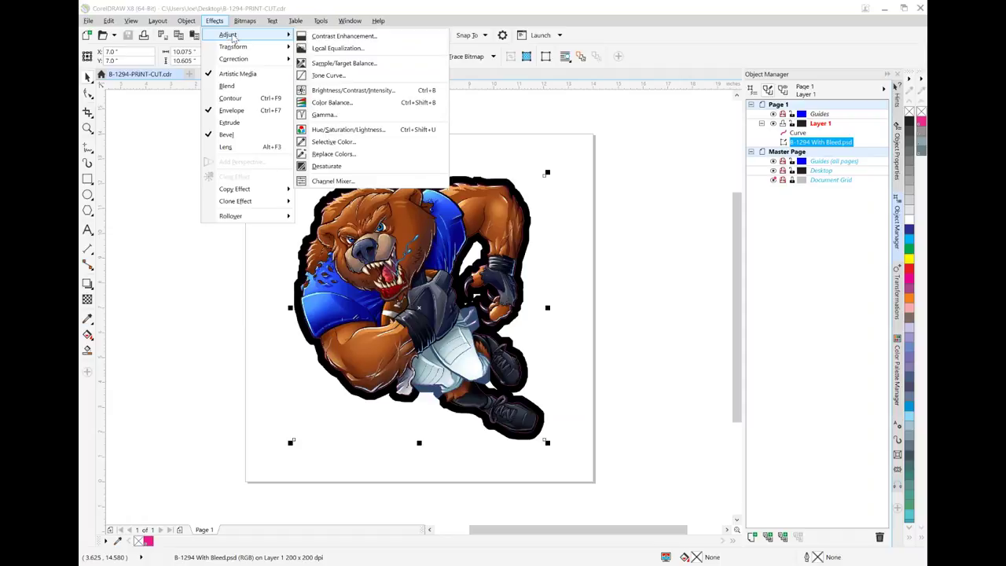
click(337, 155)
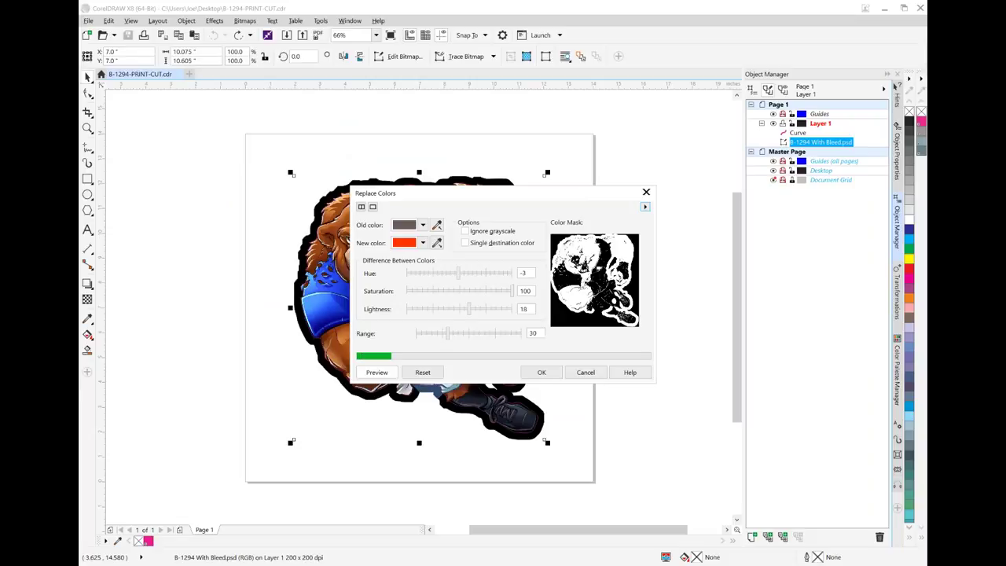
drag(512, 195, 702, 265)
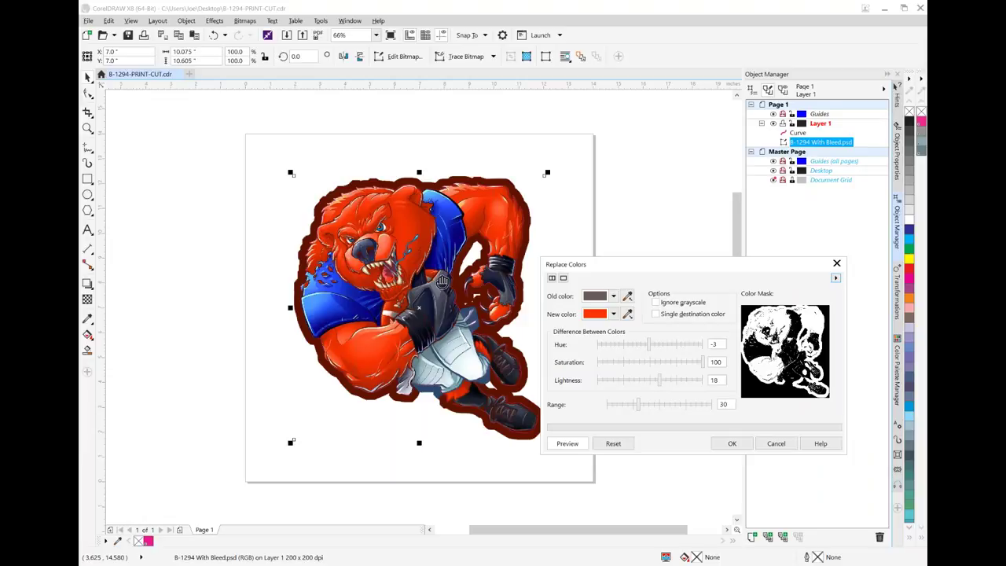
click(613, 444)
click(627, 444)
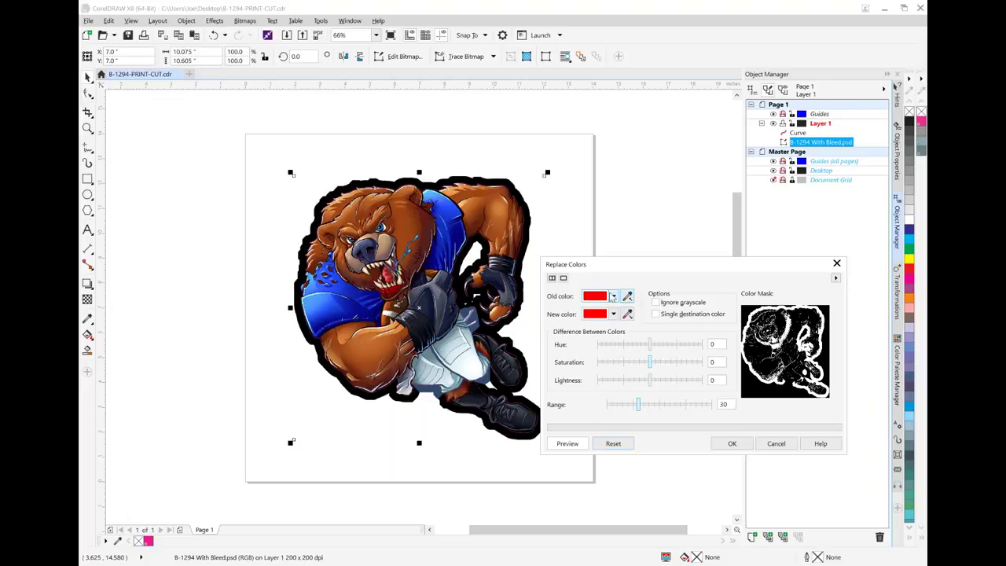
- Sample the bear's blue jersey as the old colour, trying its dark and light blue areas and ending on #172BC1
click(613, 296)
click(638, 326)
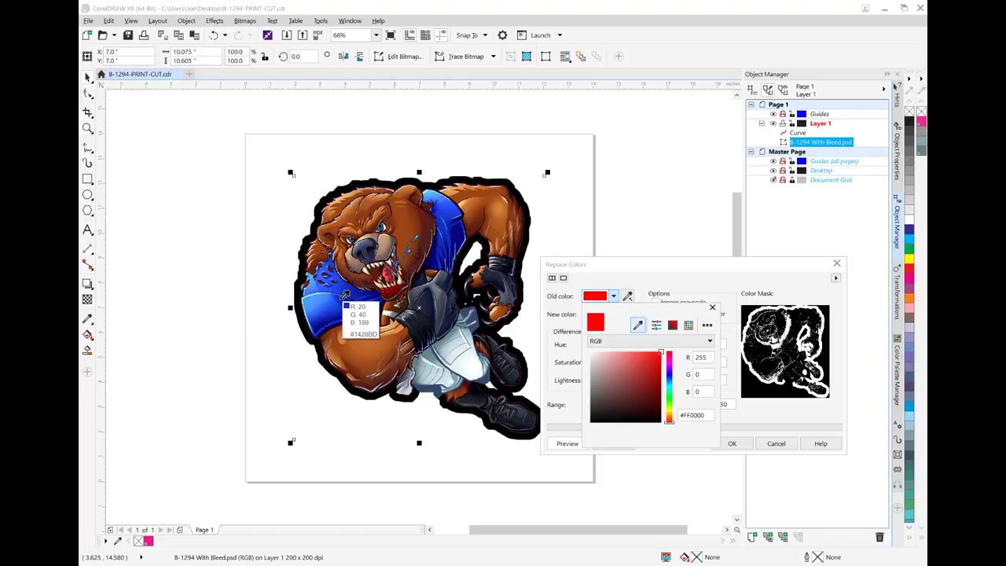
click(343, 297)
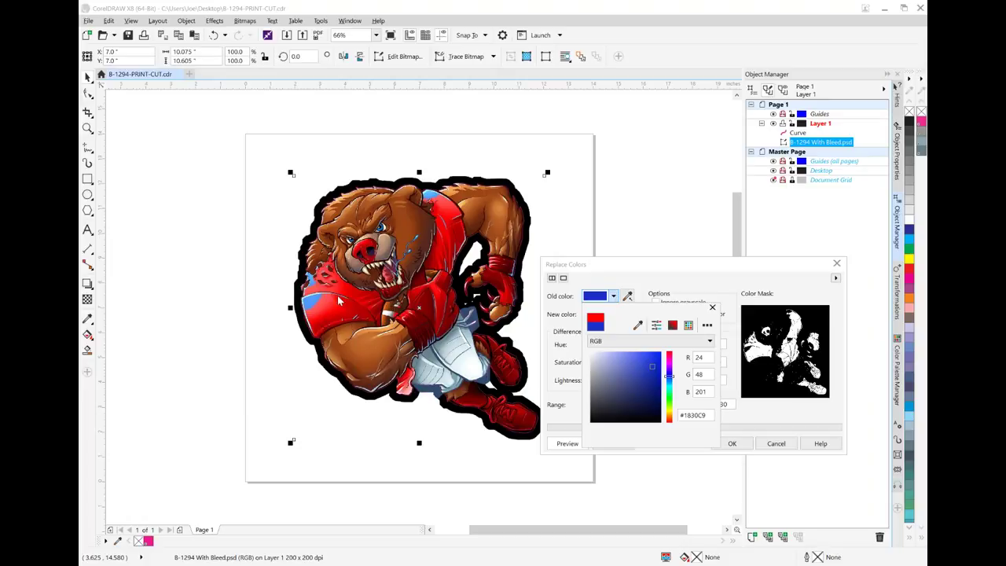
click(639, 326)
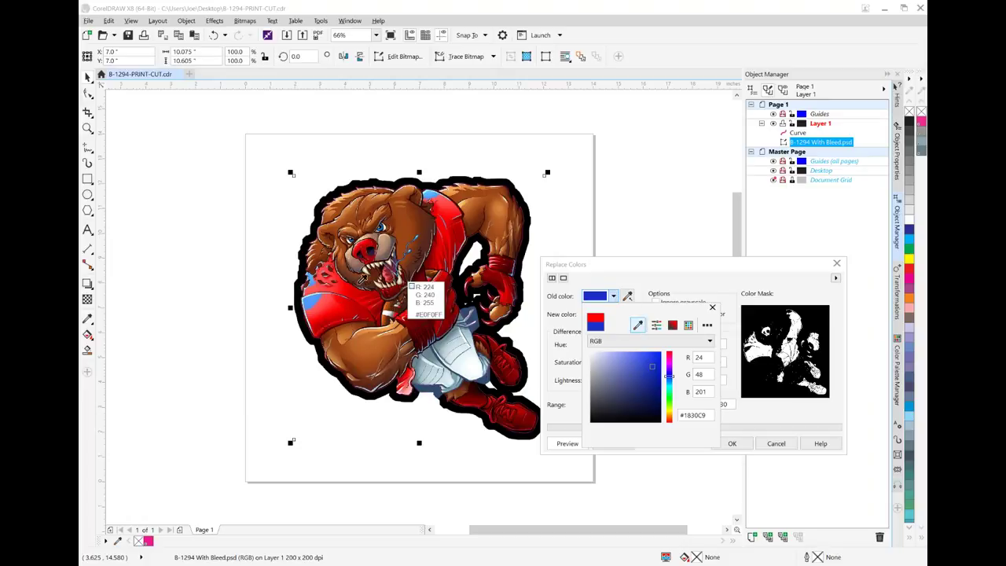
click(321, 297)
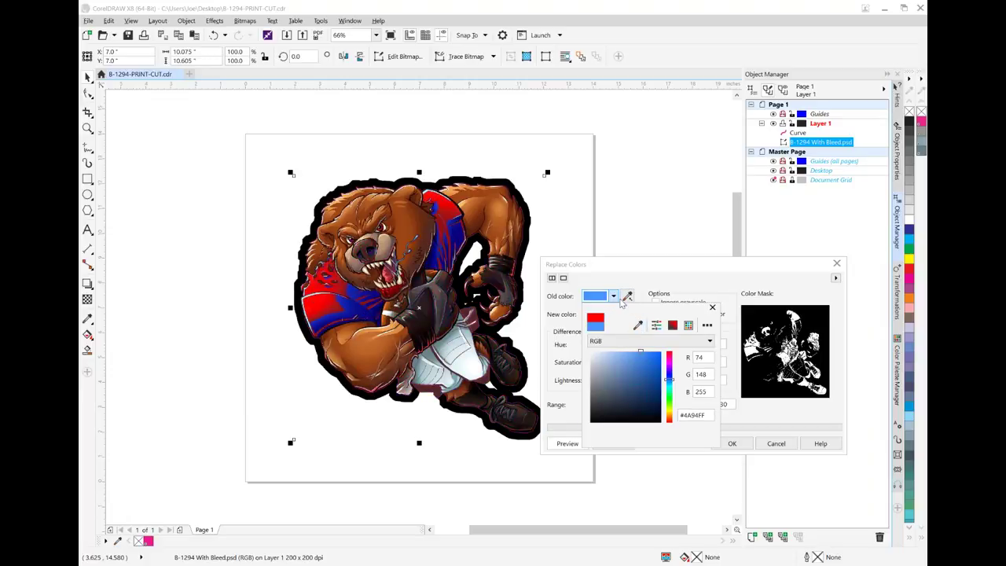
click(639, 325)
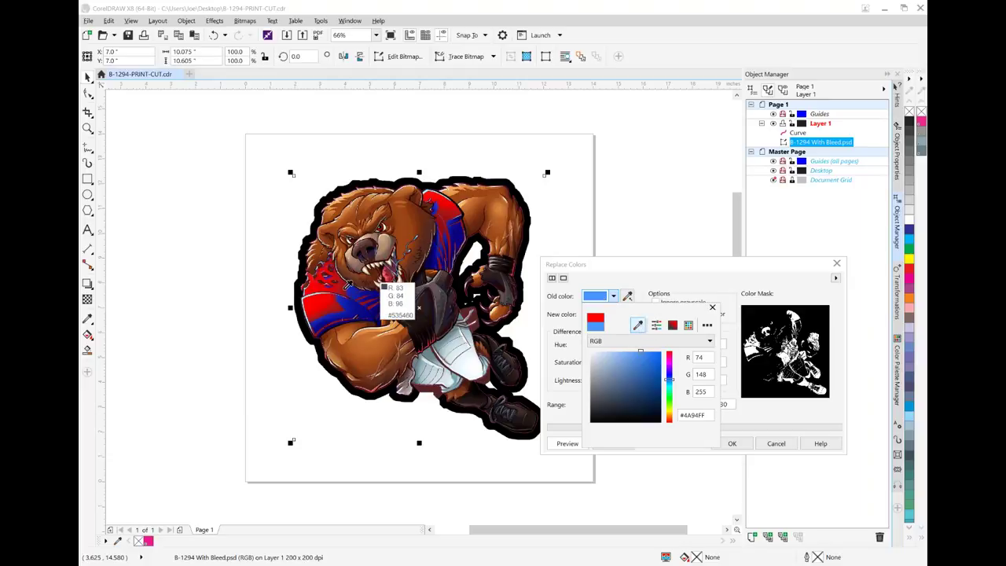
click(344, 297)
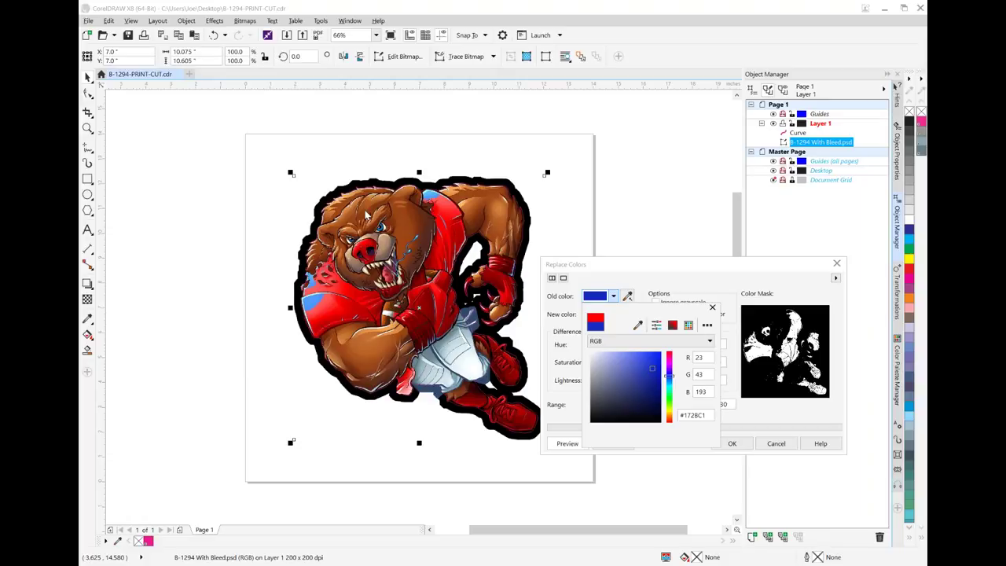
click(663, 290)
- Try blue #0800FF and green #00FF2F as the replacement for the jersey colour, and cancel the colour replacement
click(614, 314)
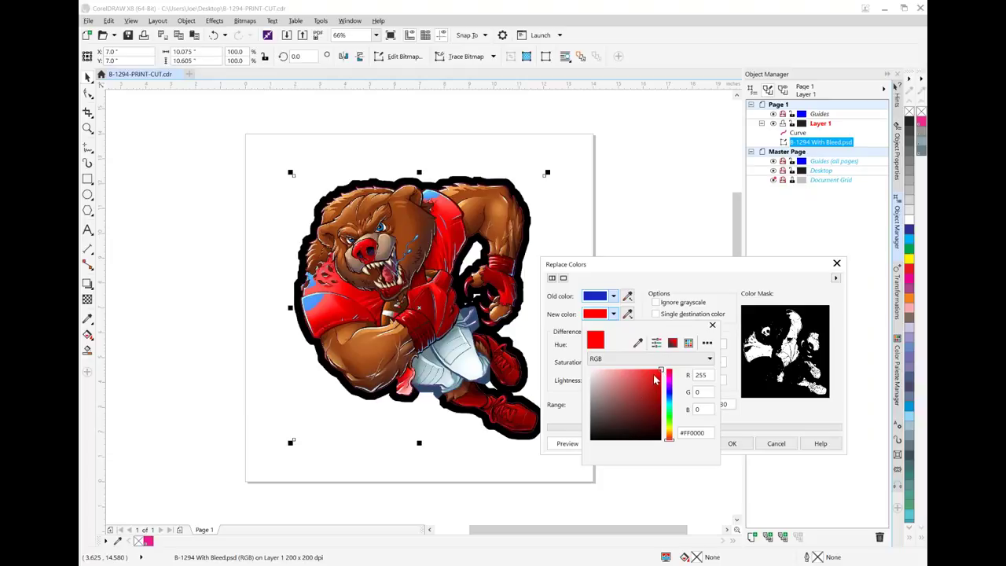
click(670, 393)
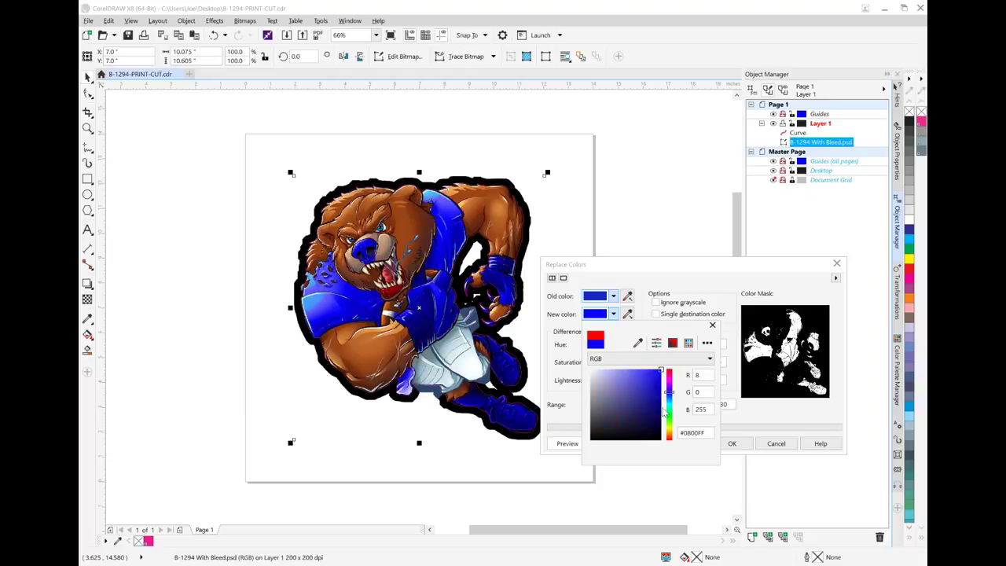
click(669, 413)
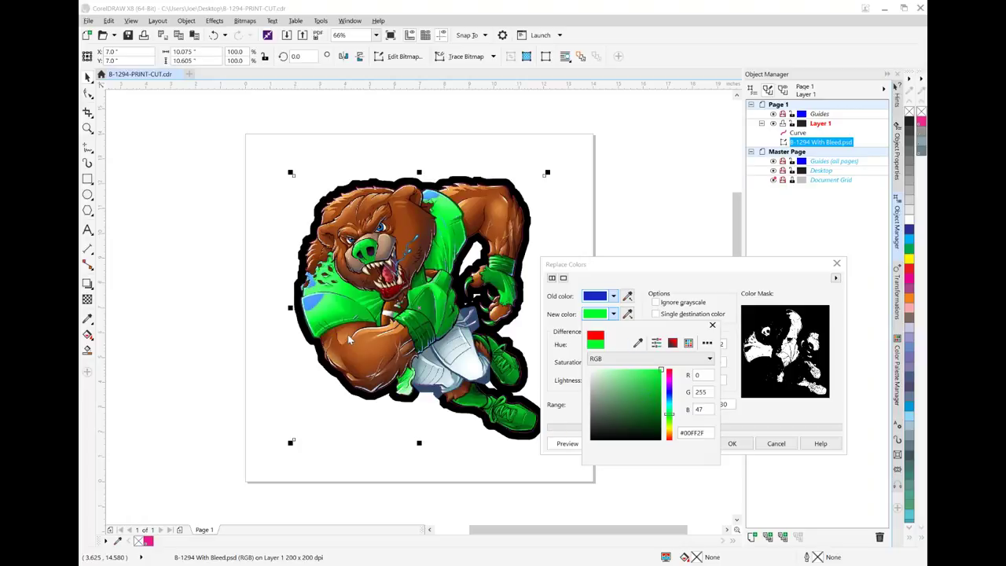
click(763, 420)
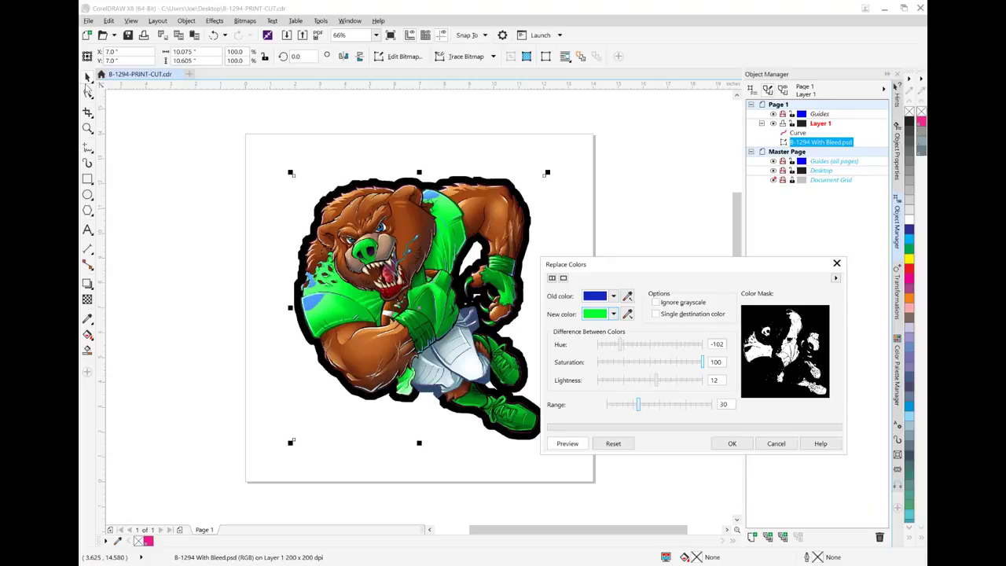
click(776, 444)
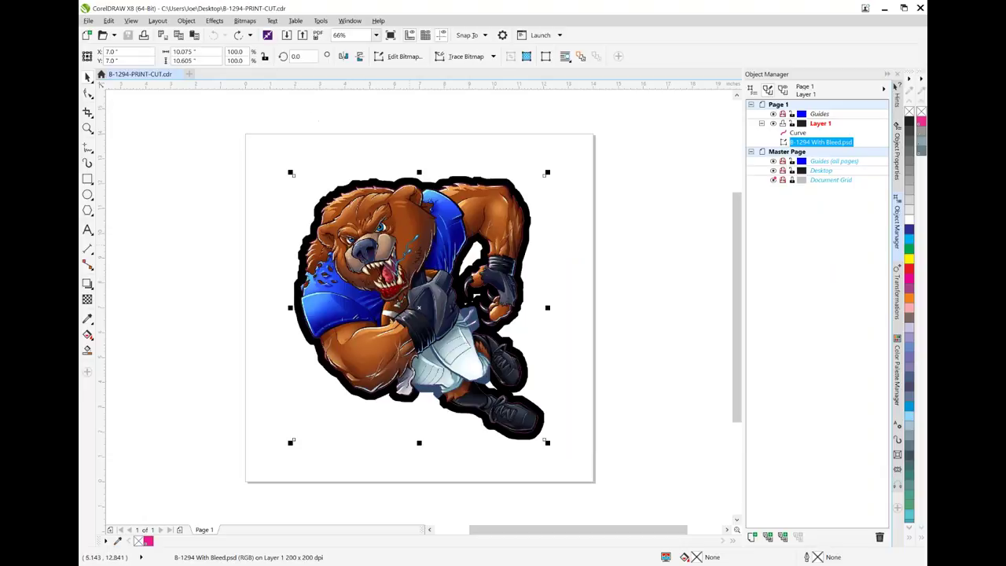
- Start a Hue/Saturation/Lightness adjustment on the bear bitmap, limit it to the Blue channel and preview it
click(213, 21)
mouse_move(228, 35)
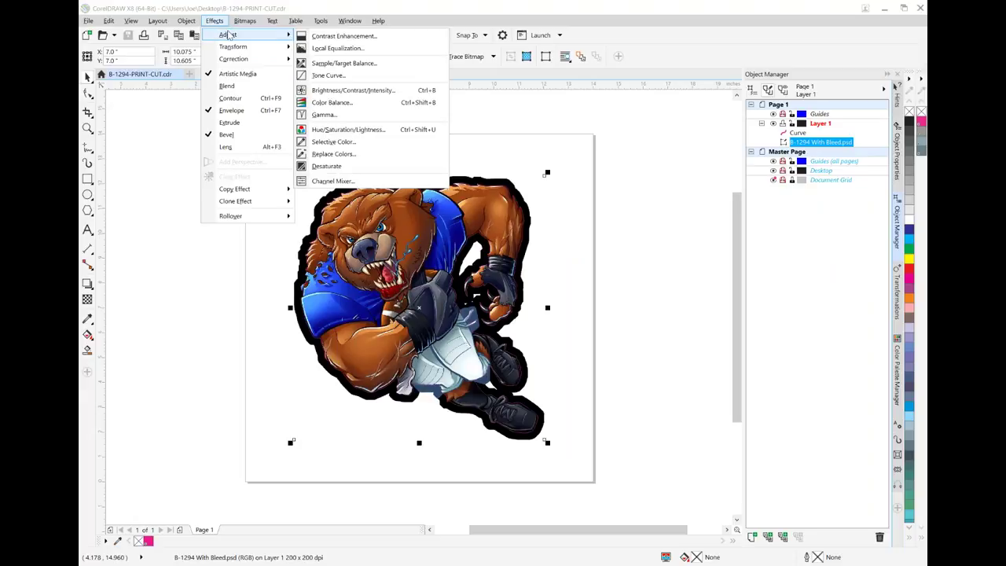
click(339, 130)
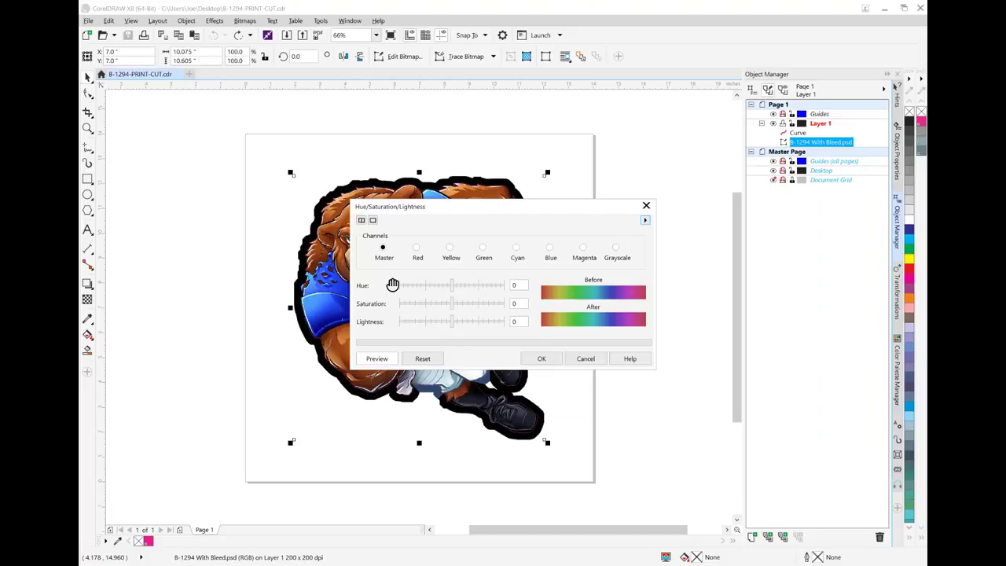
drag(470, 206, 625, 149)
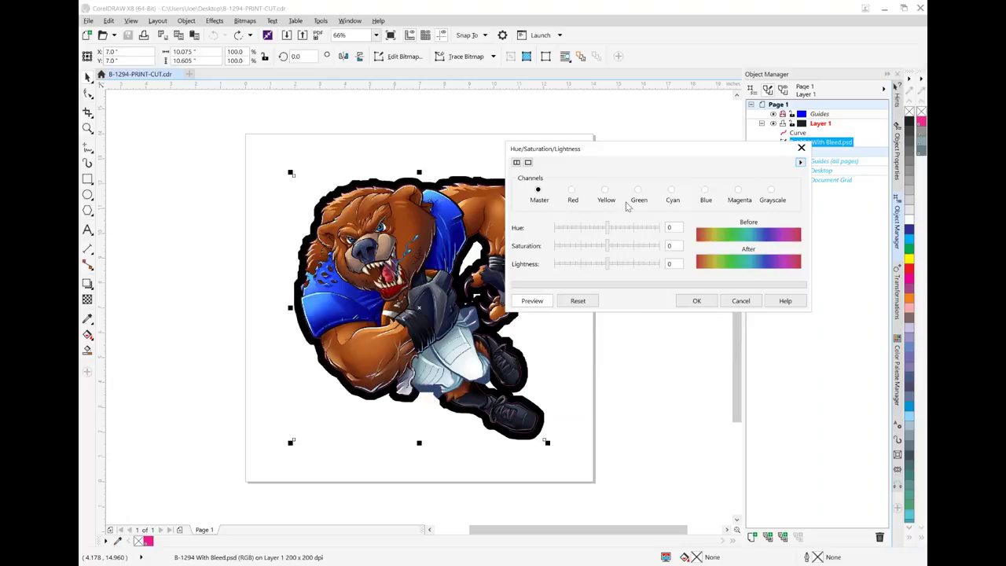
click(705, 191)
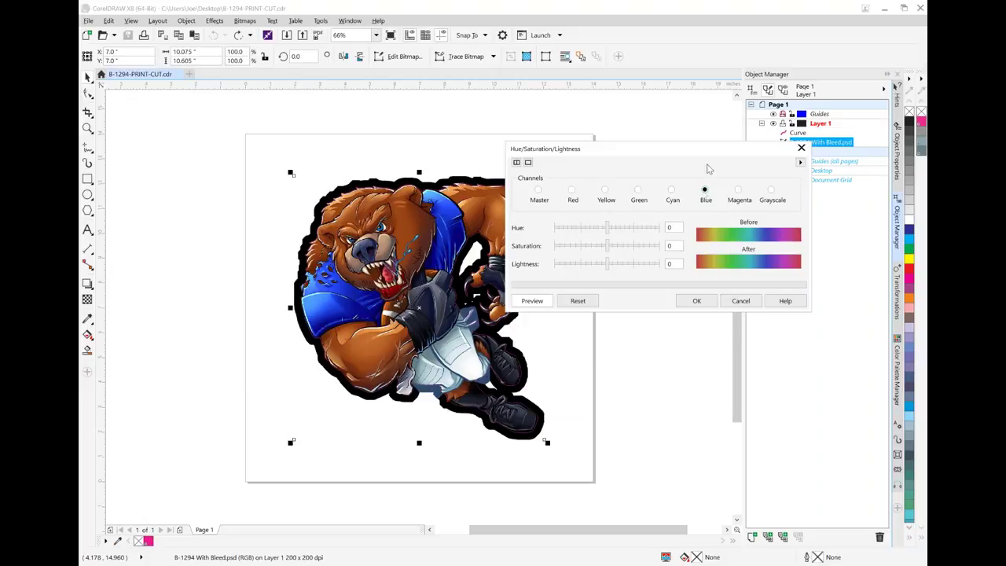
click(546, 302)
click(532, 301)
- Try Blue channel hue shifts of -130 and 180 on the jersey, ending at about 50
drag(607, 227, 640, 227)
click(533, 300)
drag(640, 228, 568, 229)
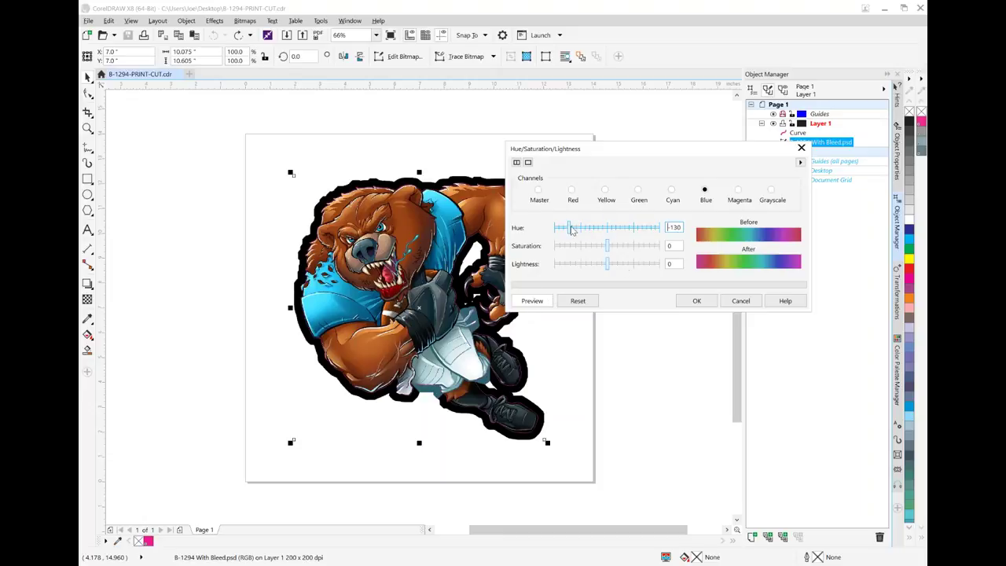
drag(572, 226, 661, 228)
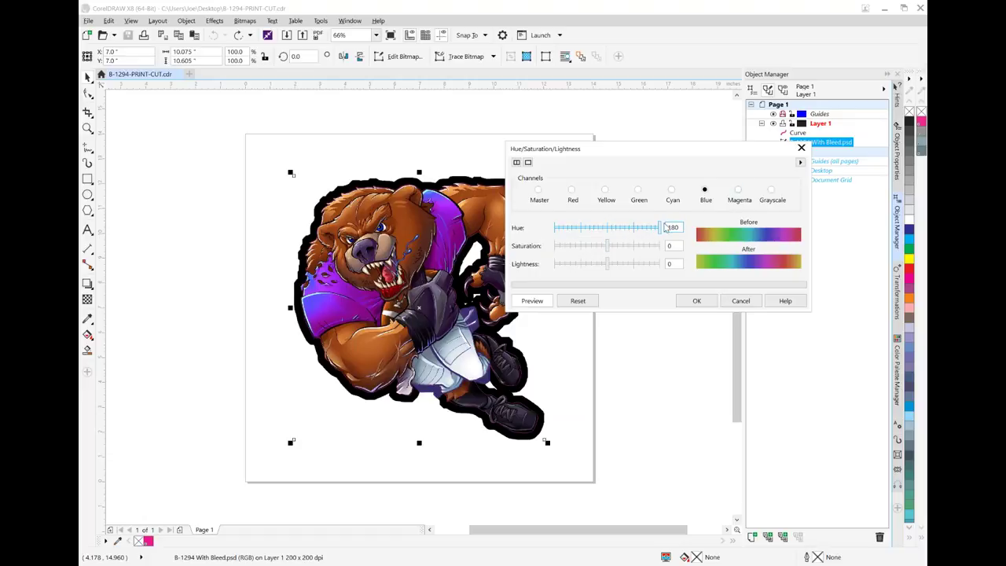
drag(659, 228, 621, 228)
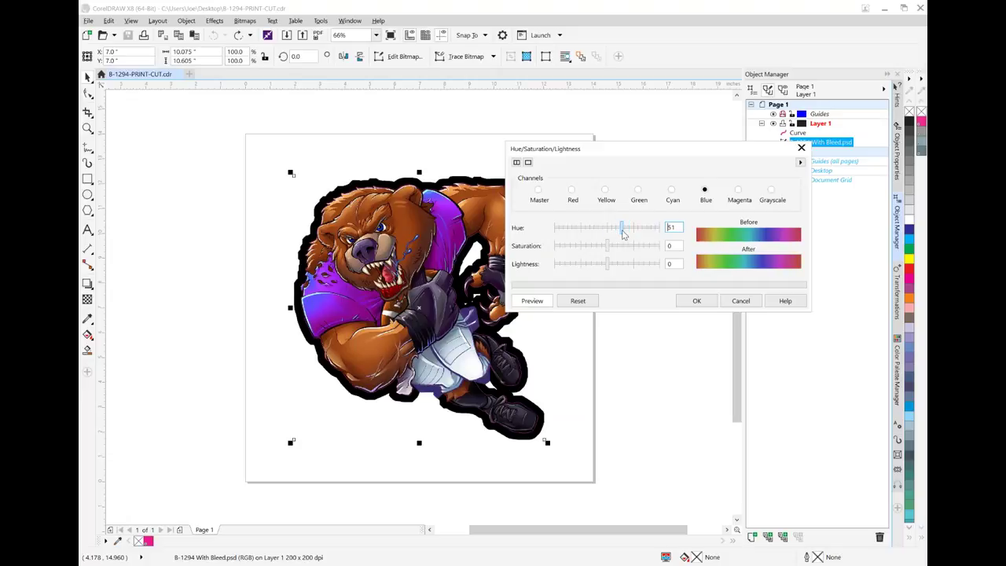
- Try a Blue channel saturation of 100 and lightness of -58, return both to 1, and cancel the adjustment
drag(608, 246, 659, 246)
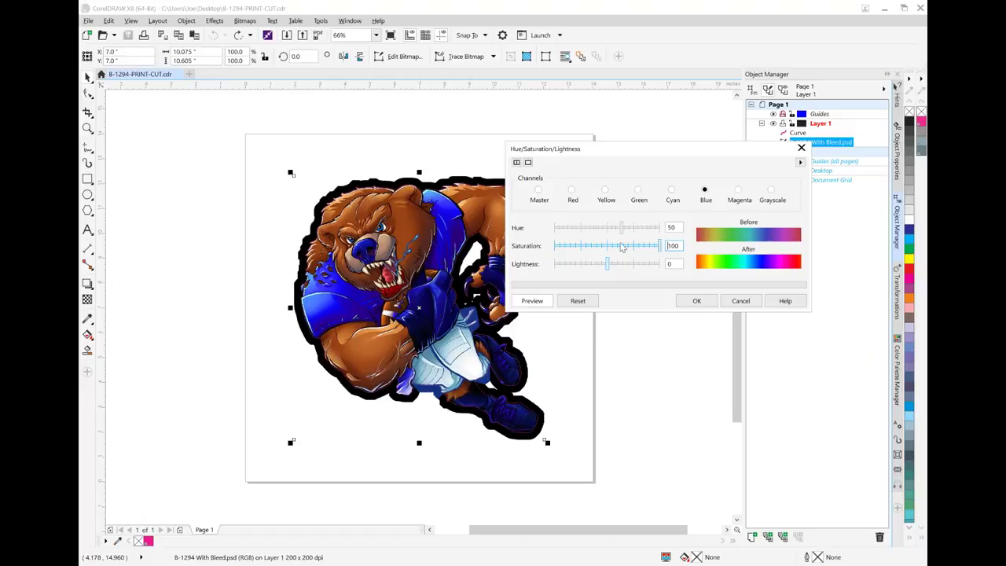
drag(660, 246, 607, 246)
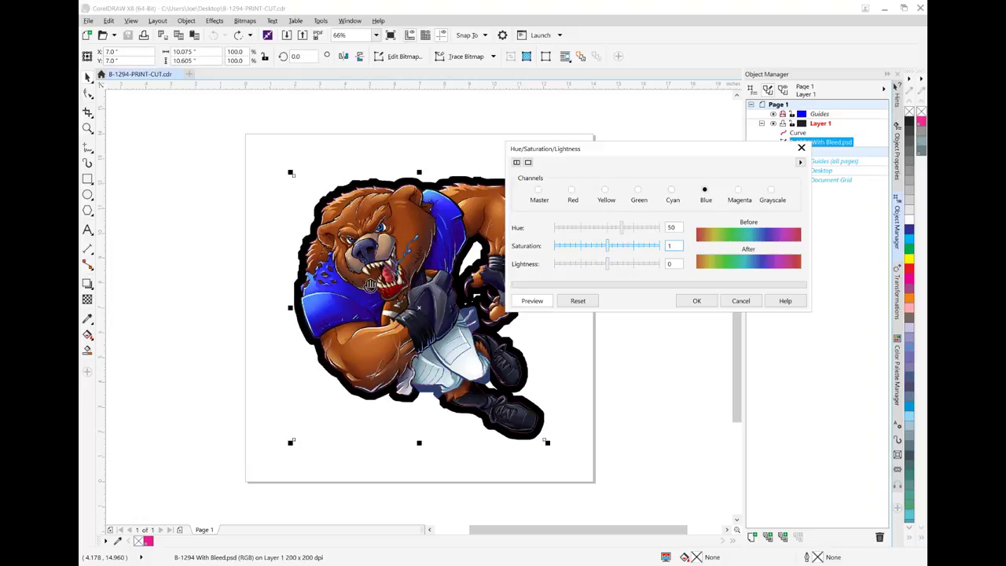
drag(608, 265, 576, 266)
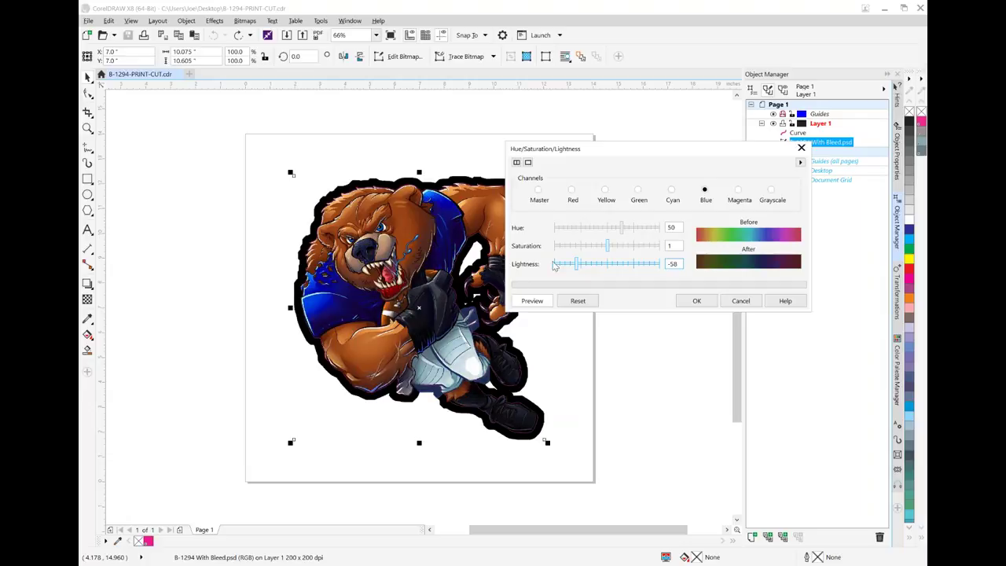
drag(577, 265, 607, 265)
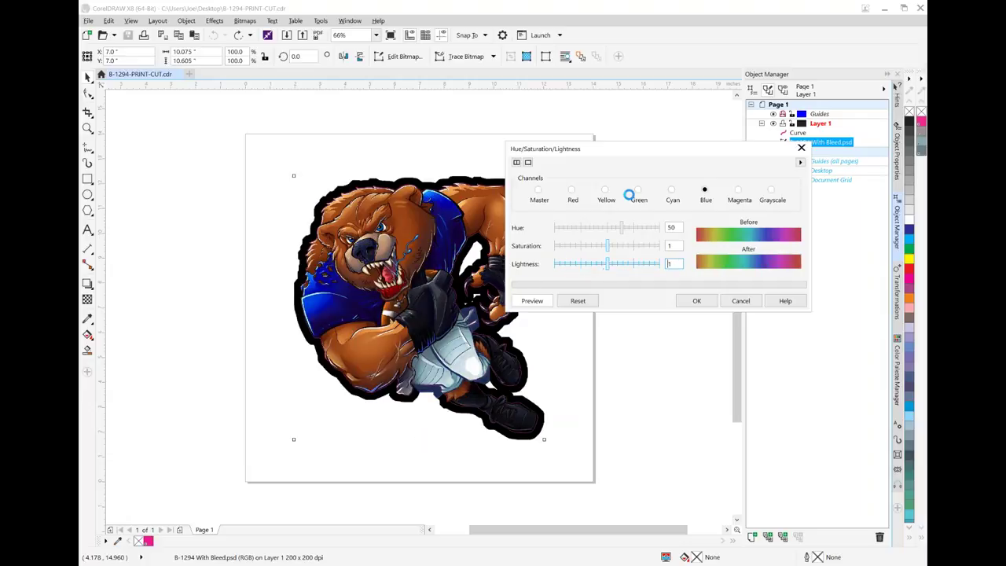
click(723, 302)
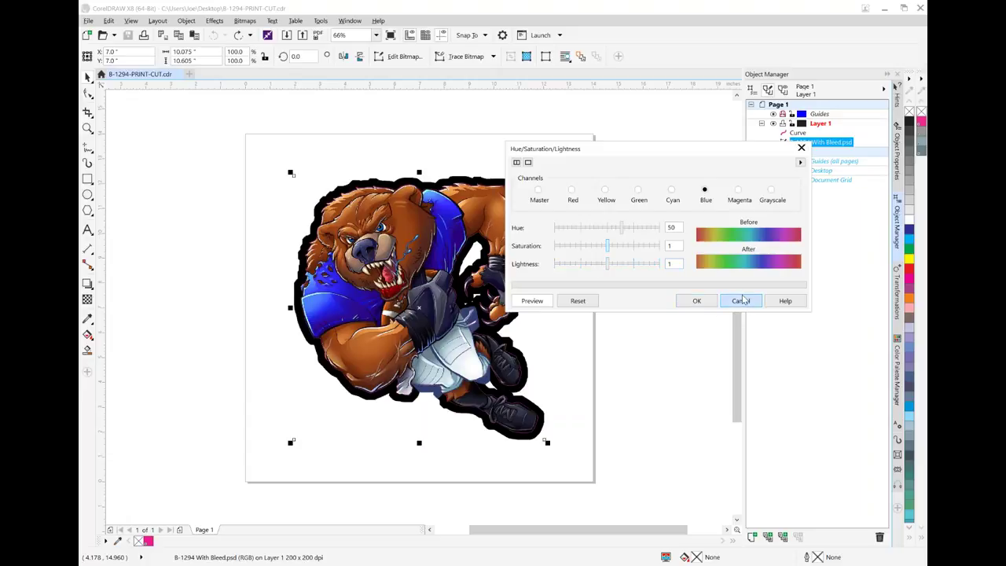
- Select the bear's cut contour curve, and open the FB20057-PRINT-CUT drawing from the desktop
click(472, 187)
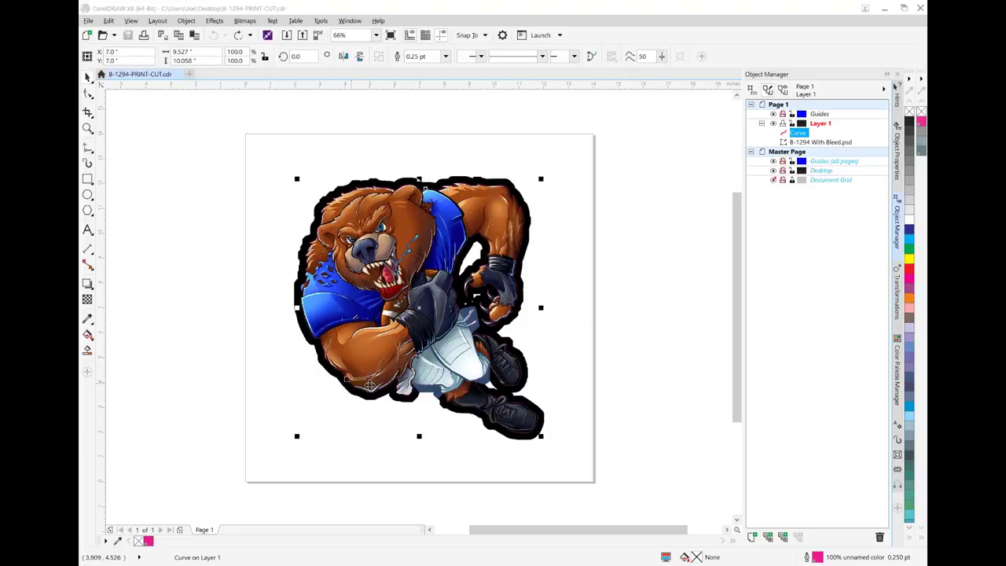
click(88, 20)
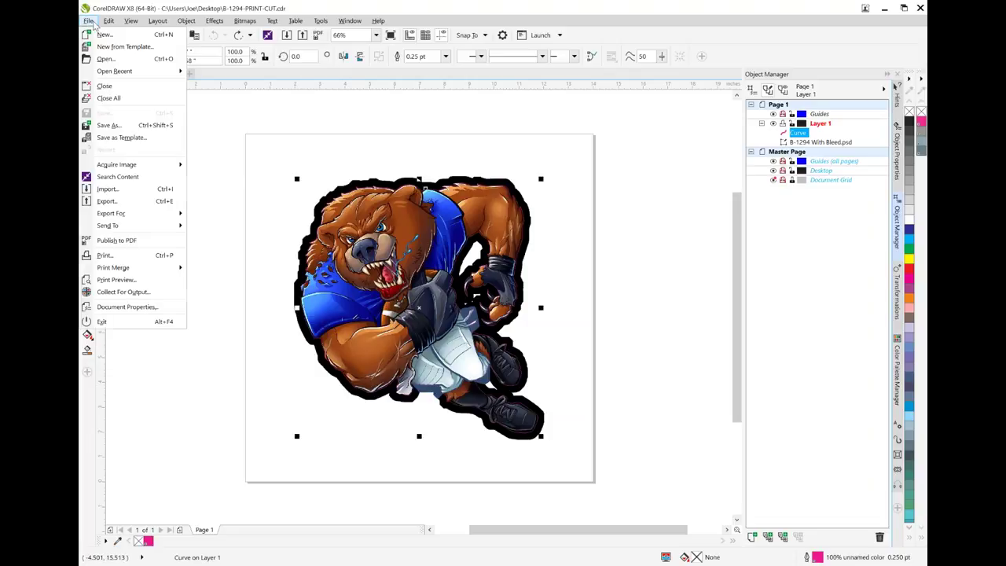
click(107, 60)
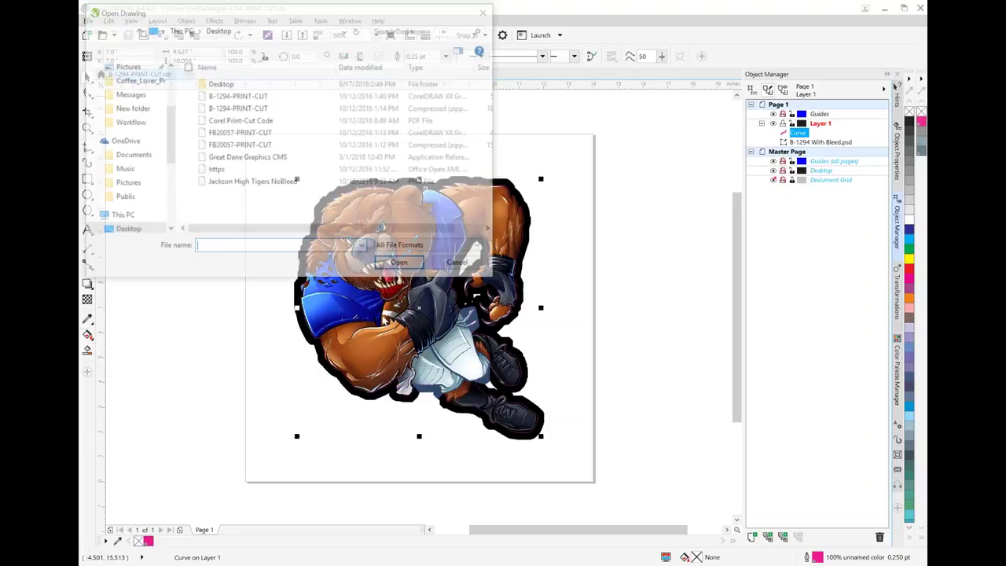
click(228, 133)
double_click(229, 134)
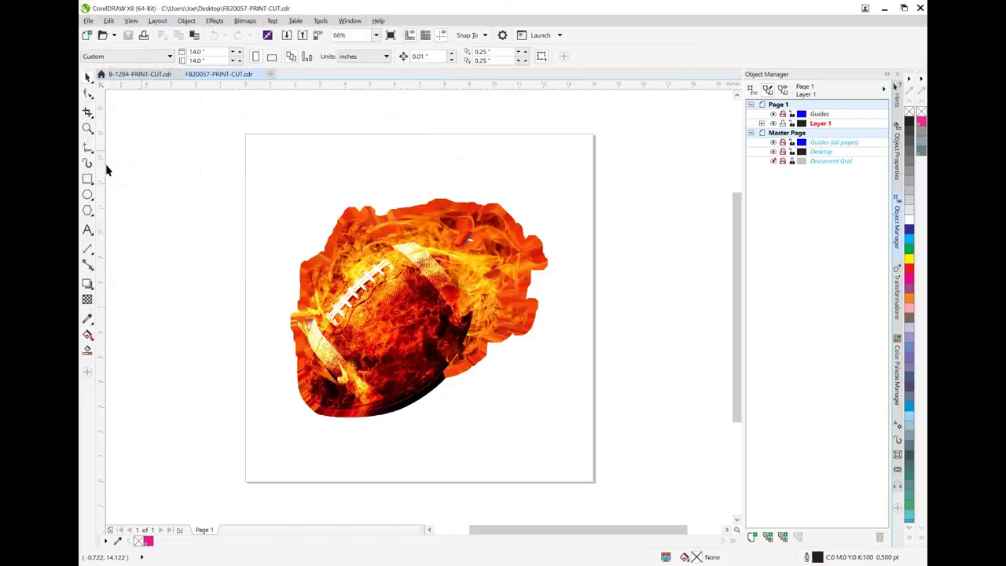
- Examine the magenta cut contour and the surrounding bleed along the upper edge of the football's flames up close
key(z)
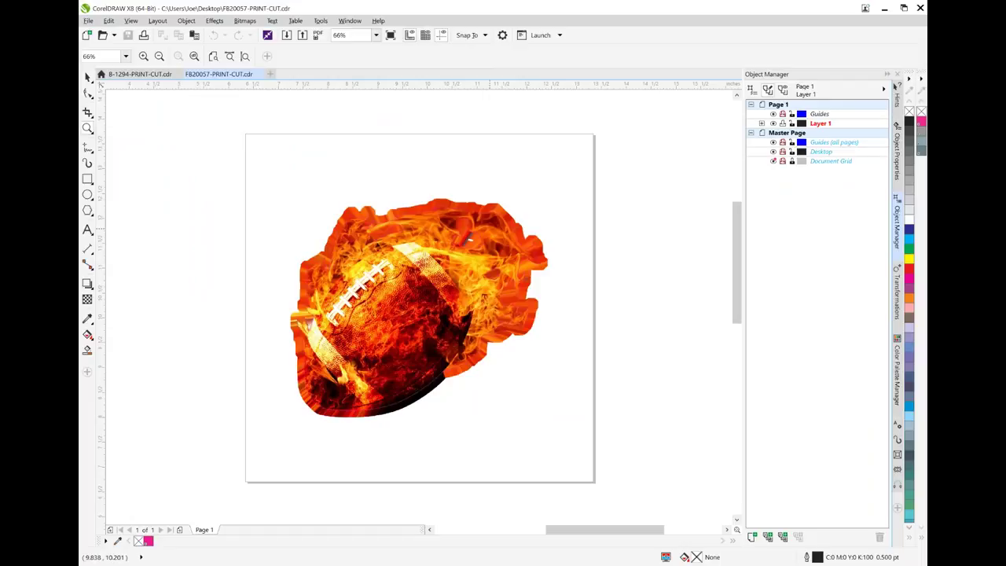
click(491, 230)
click(395, 291)
click(397, 290)
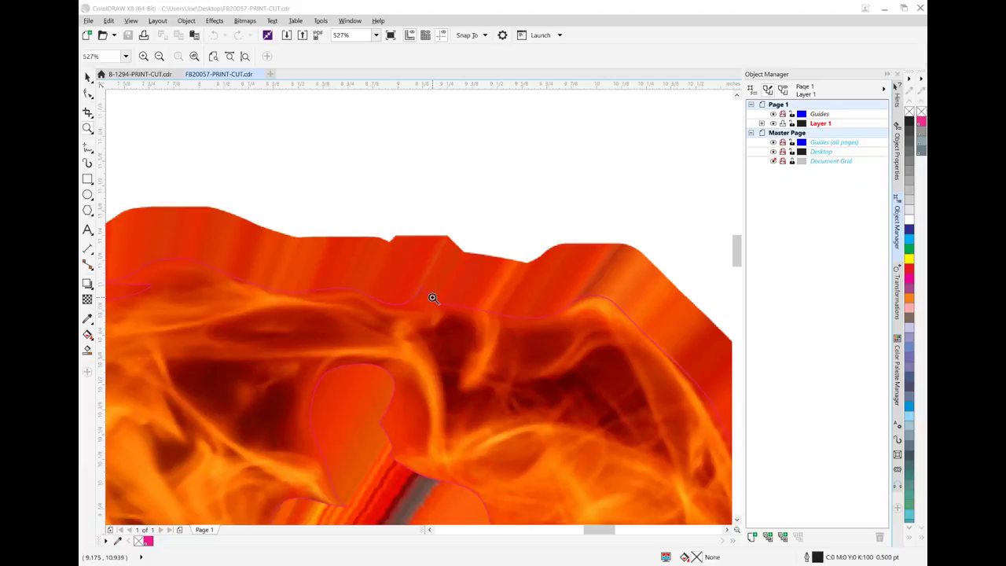
click(490, 309)
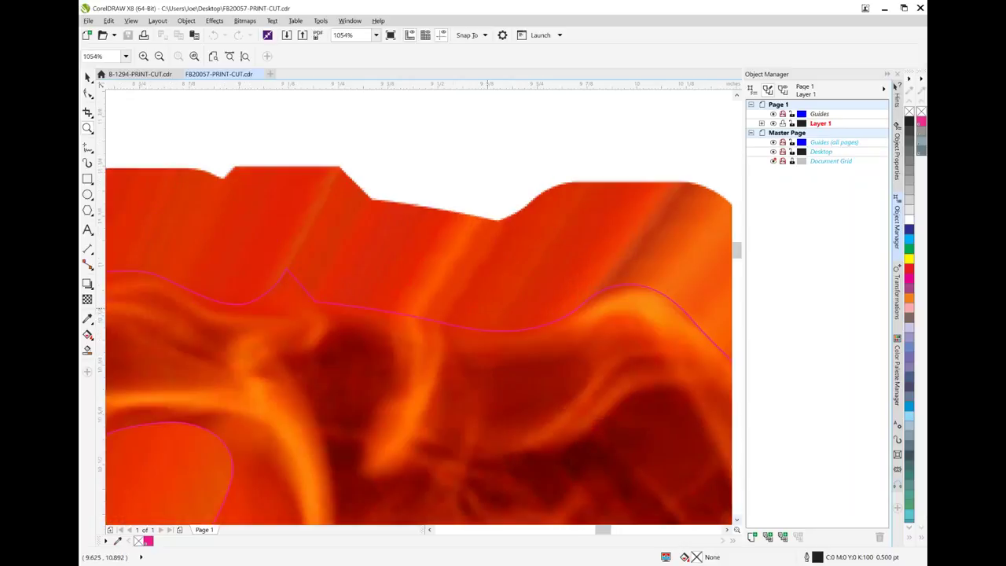
click(488, 308)
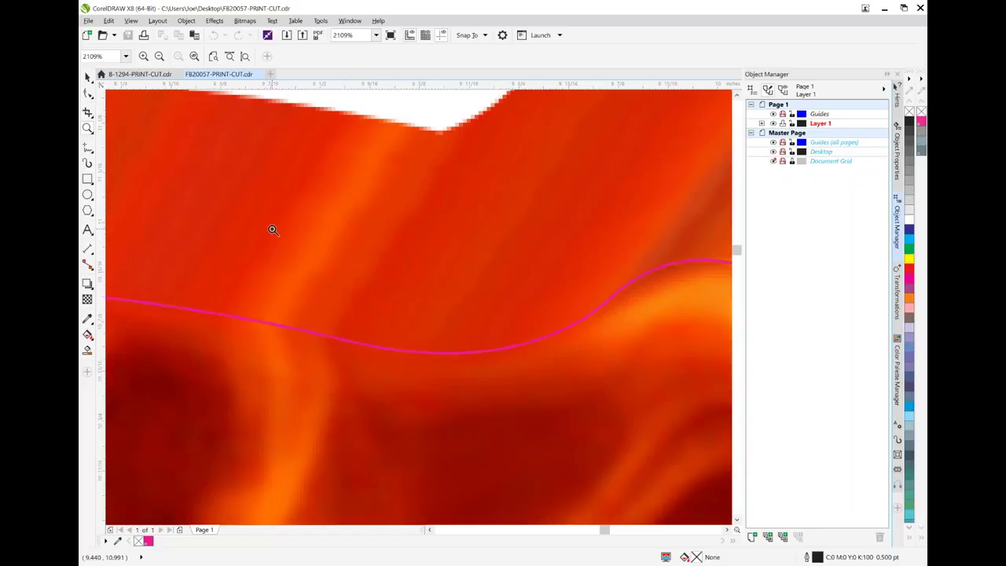
click(159, 56)
click(158, 56)
click(159, 56)
key(F3)
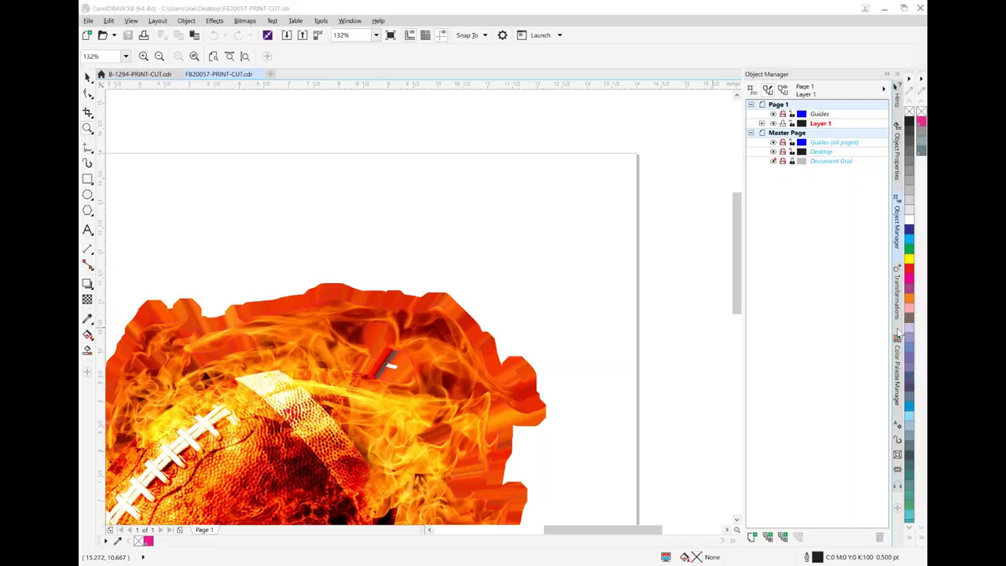
- Switch to the Corel Print-Cut Code.pdf window in Microsoft Edge to show the promotional offer
mouse_move(319, 560)
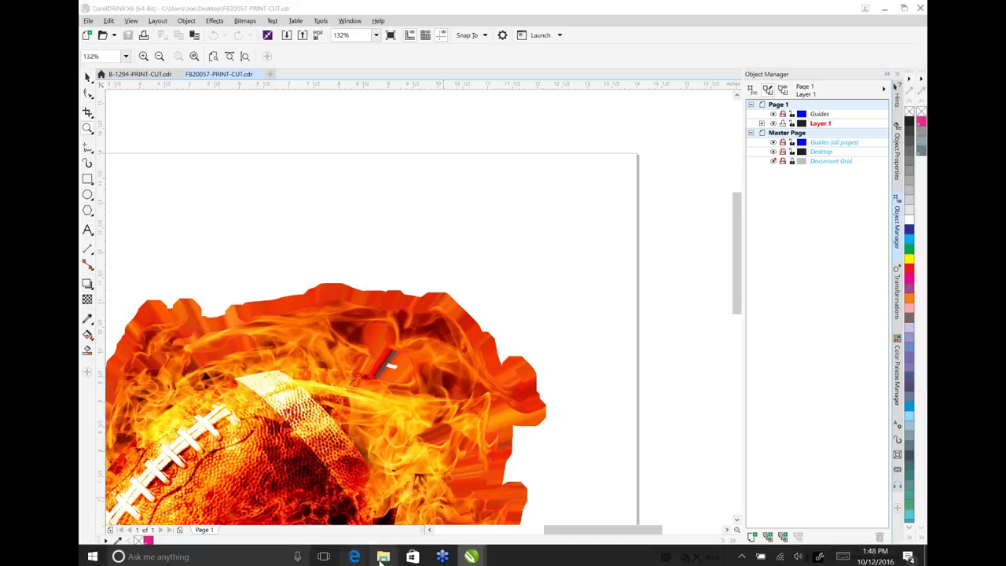
mouse_move(355, 556)
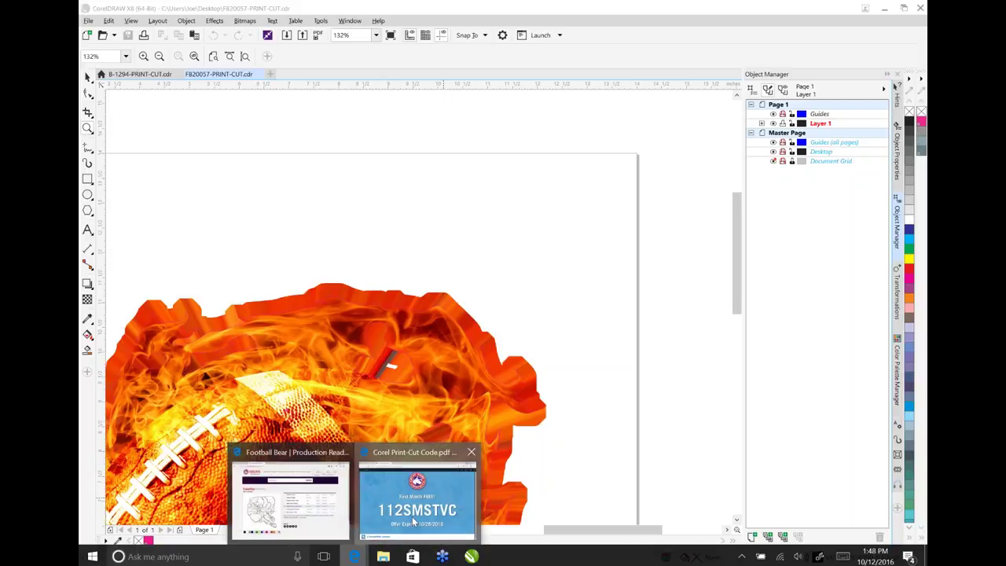
click(412, 516)
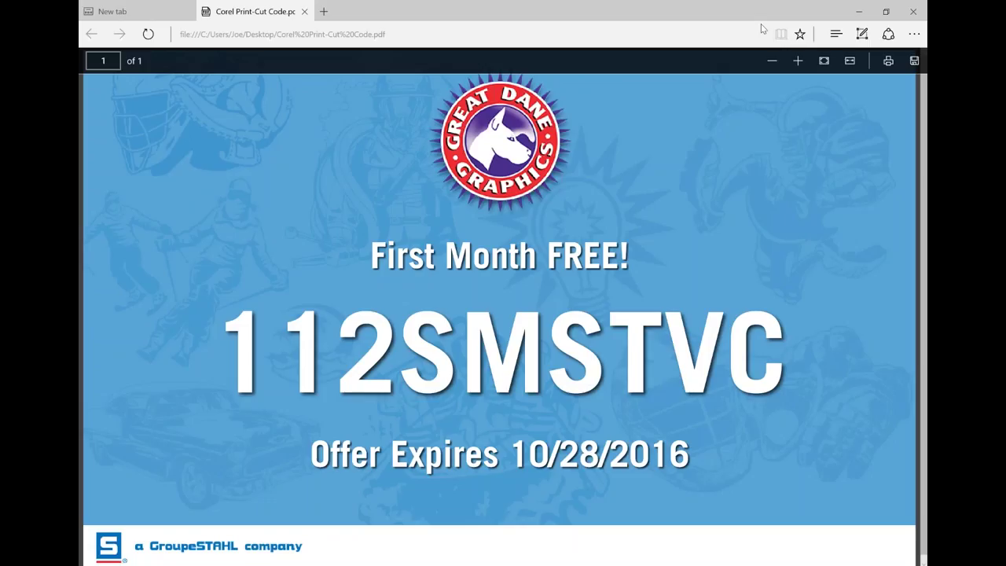